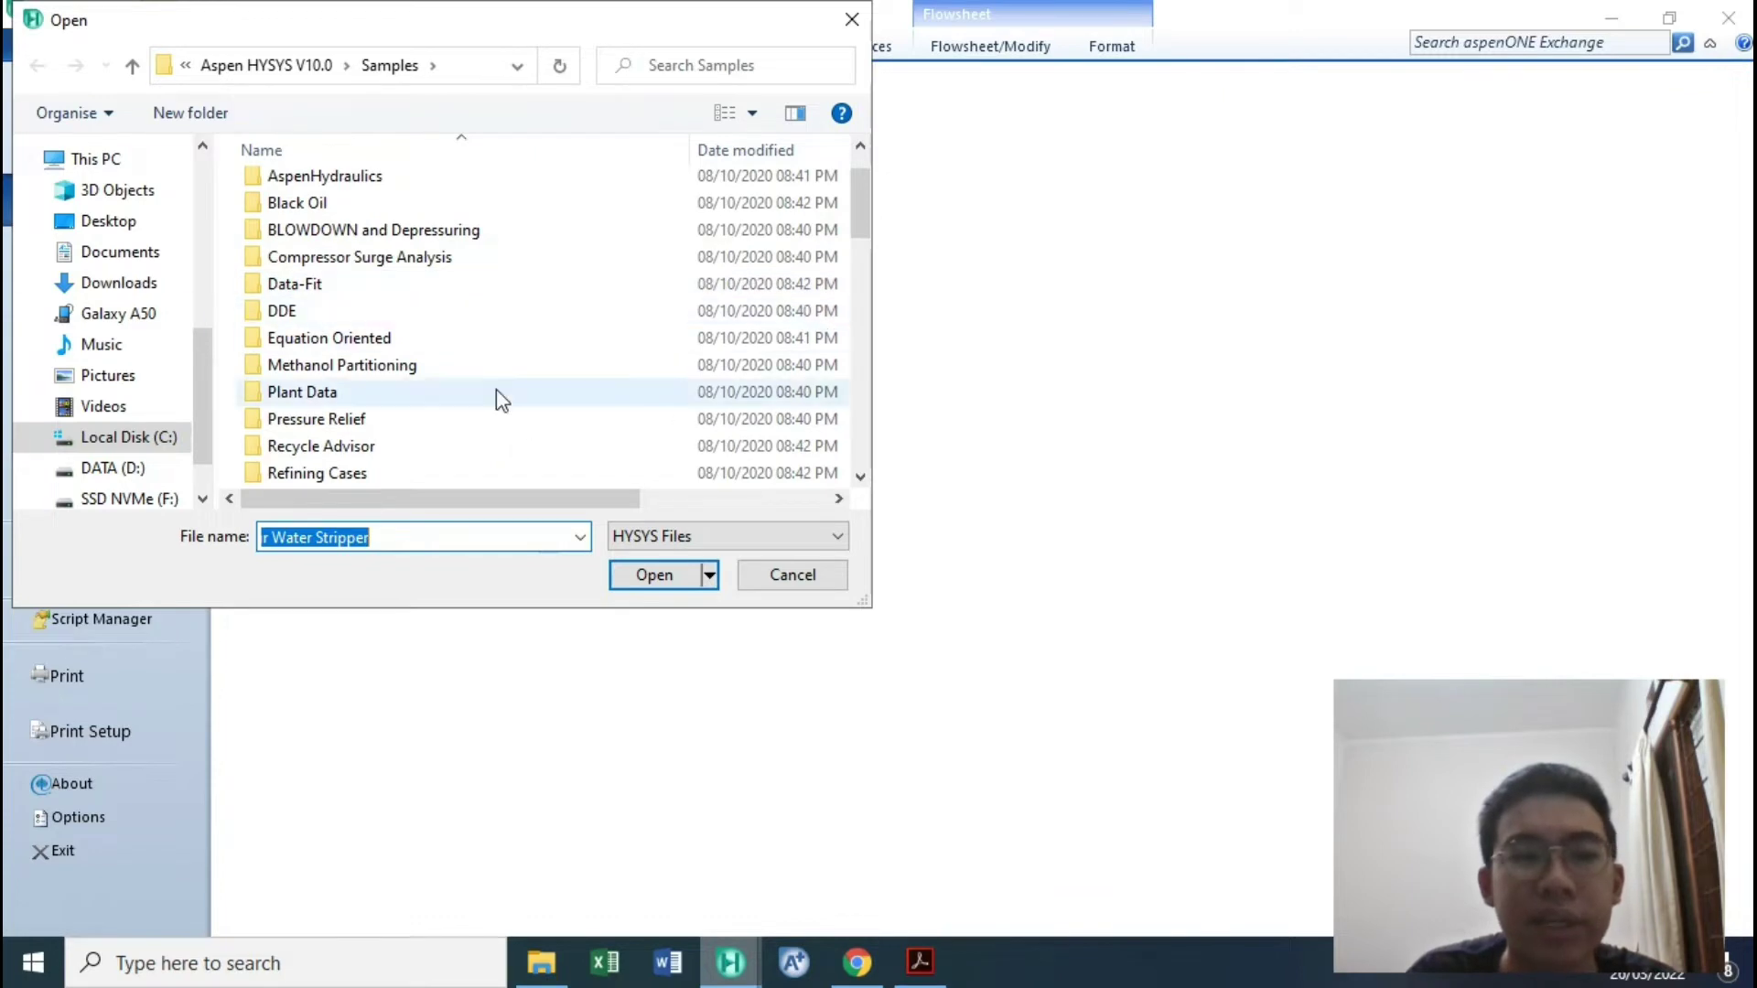
Leave the sample case selection without opening a file and return to the Sour Water Stripper flowsheet.
{"action": "scroll", "coordinate": [498, 396], "scroll_direction": "down", "scroll_amount": 10}
{"action": "left_click", "coordinate": [792, 575]}
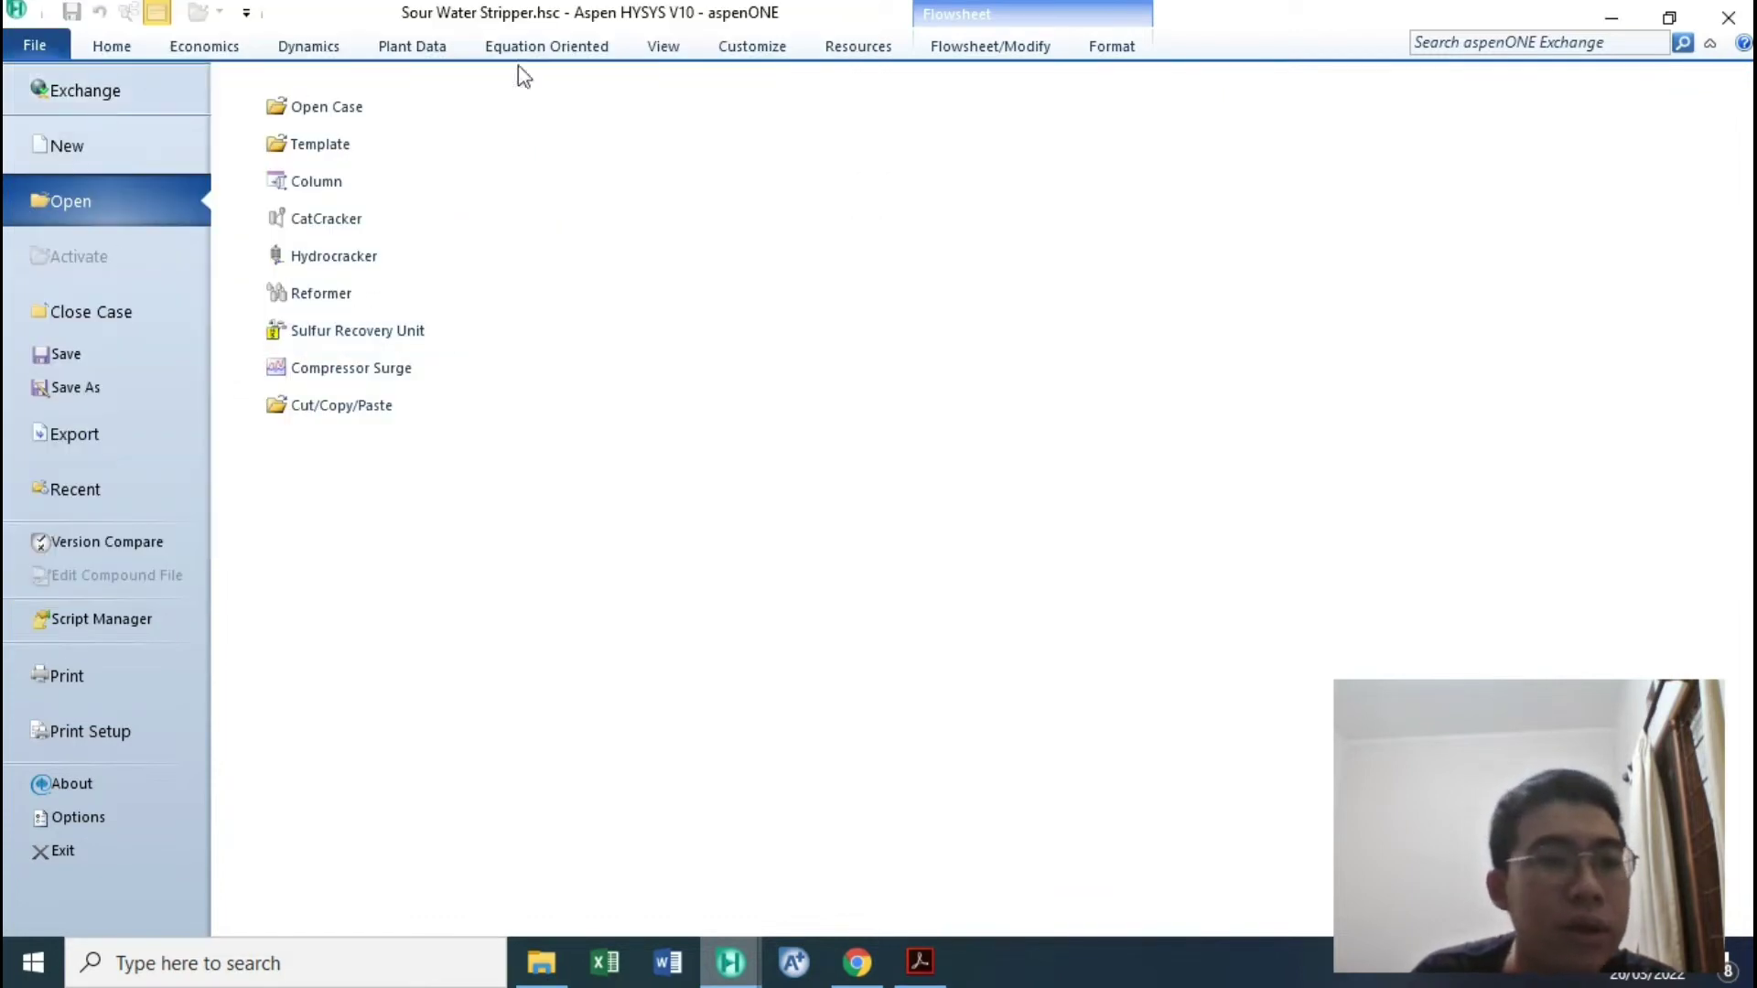
{"action": "left_click", "coordinate": [119, 51]}
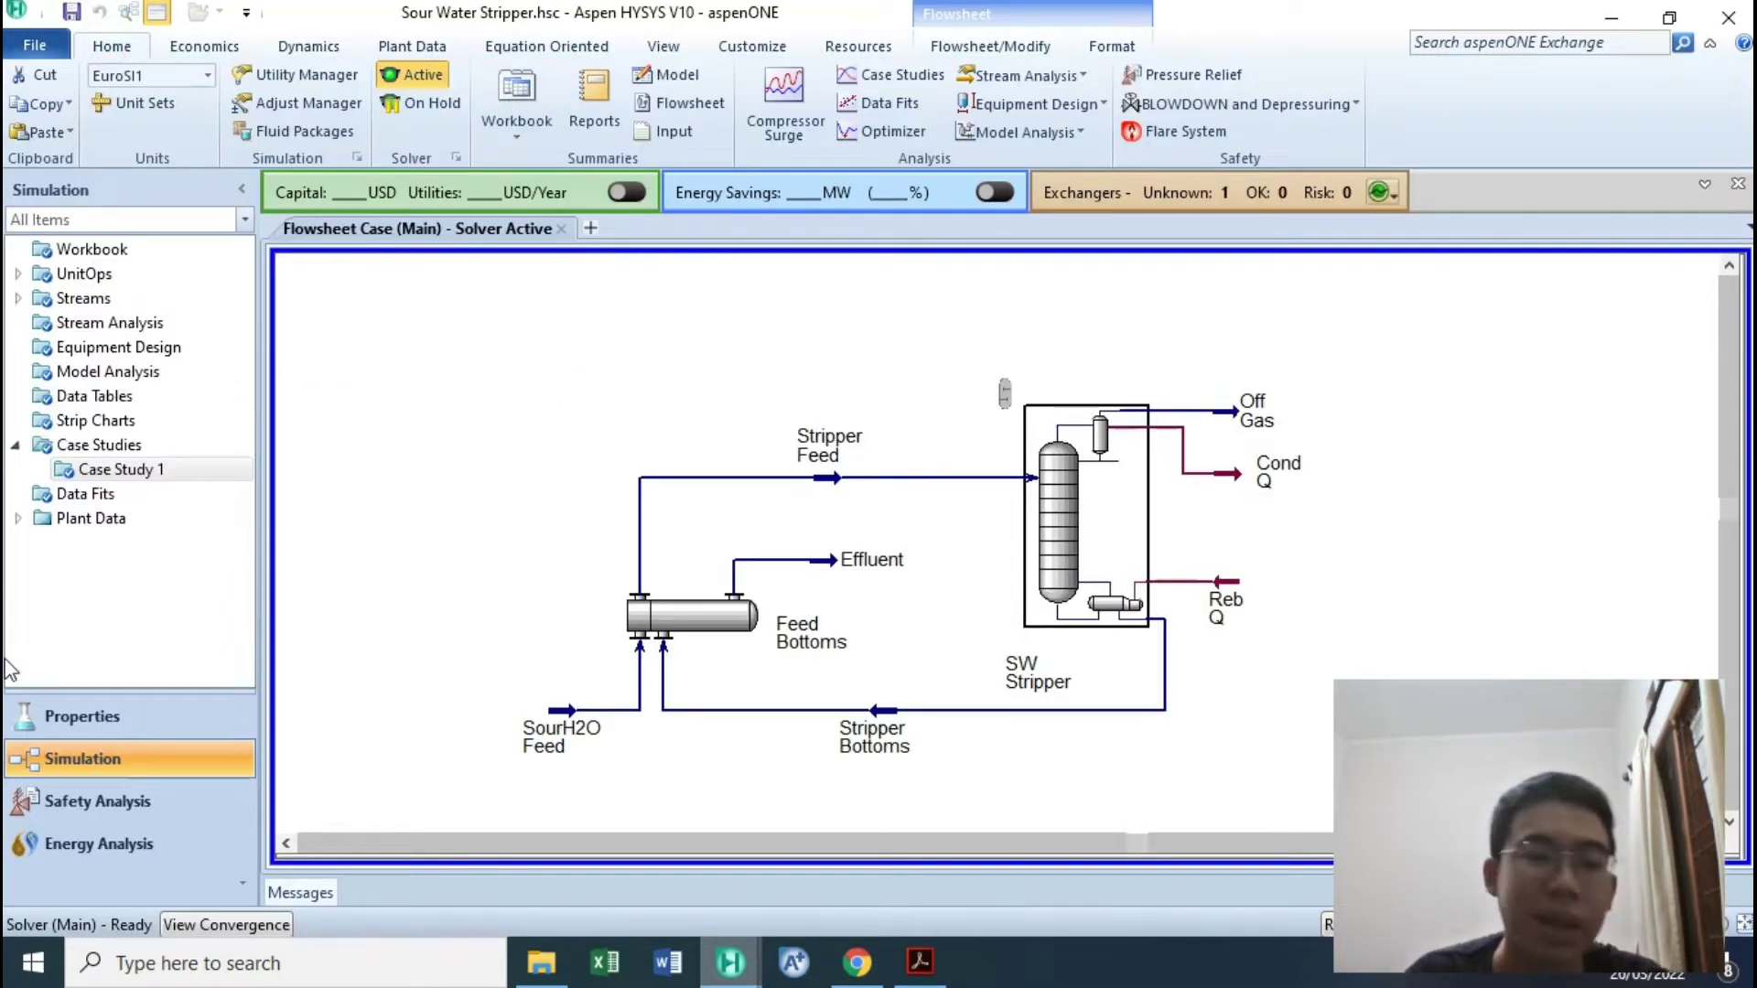
Switch to the Properties environment and examine the components in the Basis-1 Component List.
{"action": "left_click", "coordinate": [64, 712]}
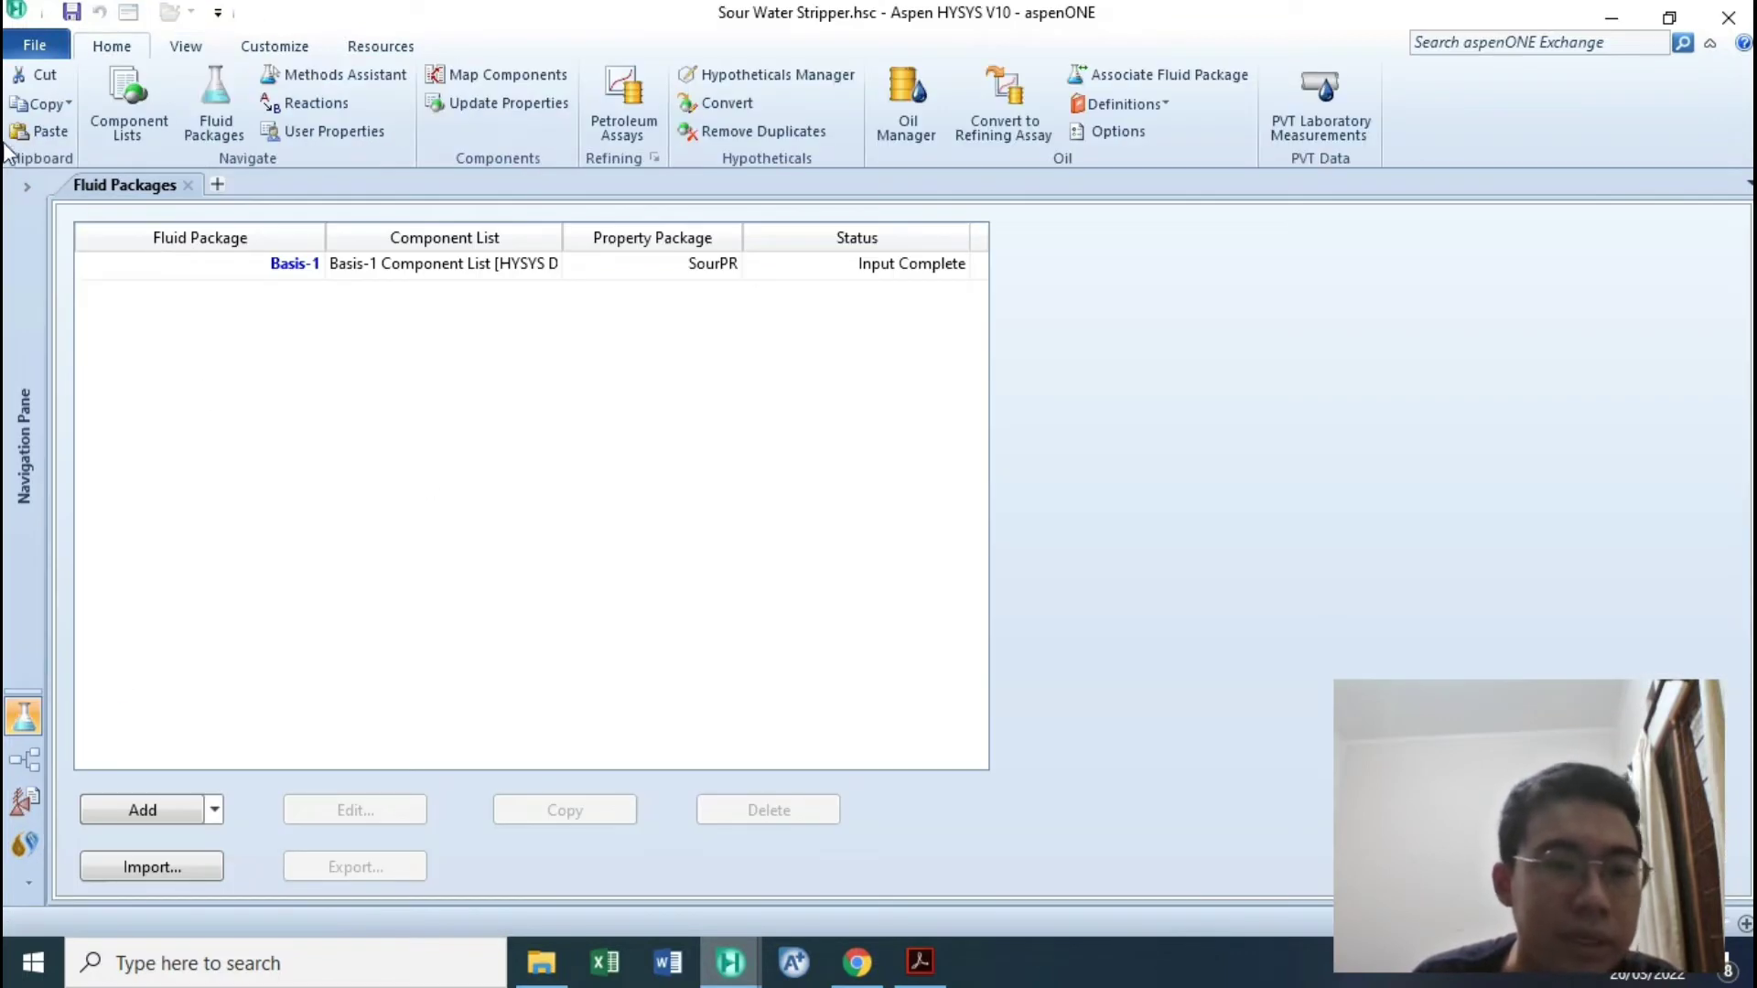
{"action": "left_click", "coordinate": [27, 187]}
{"action": "left_click", "coordinate": [113, 249]}
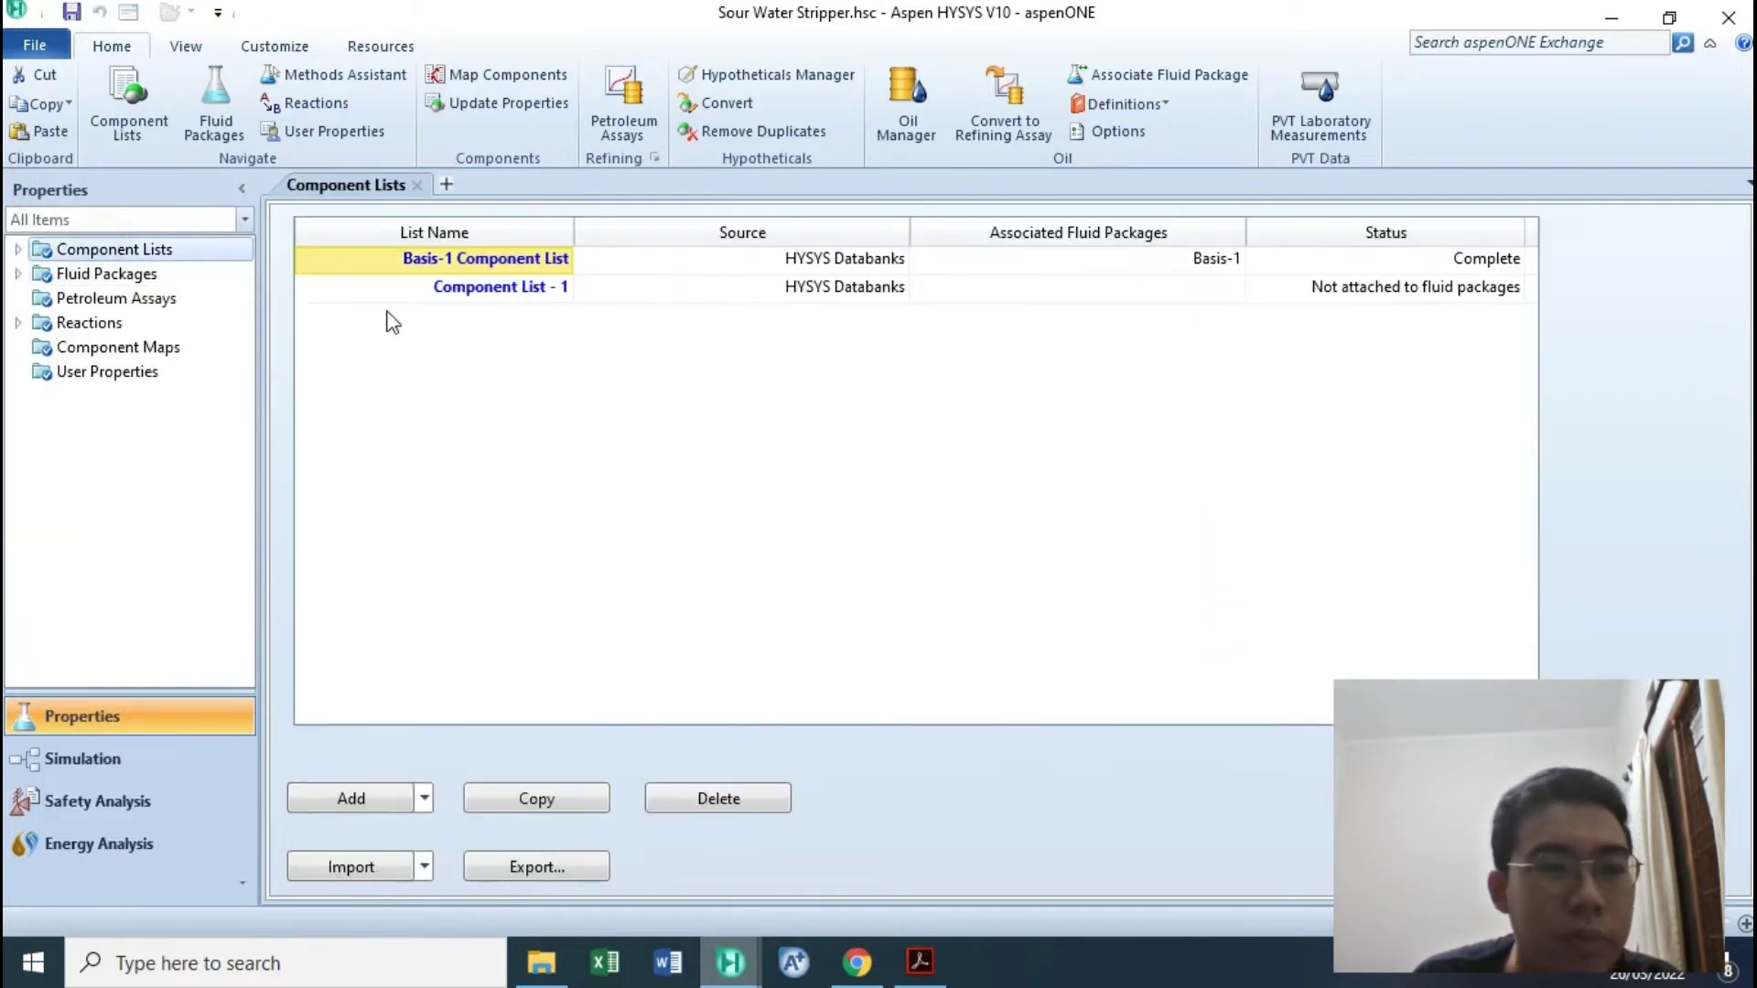
{"action": "left_click", "coordinate": [17, 249]}
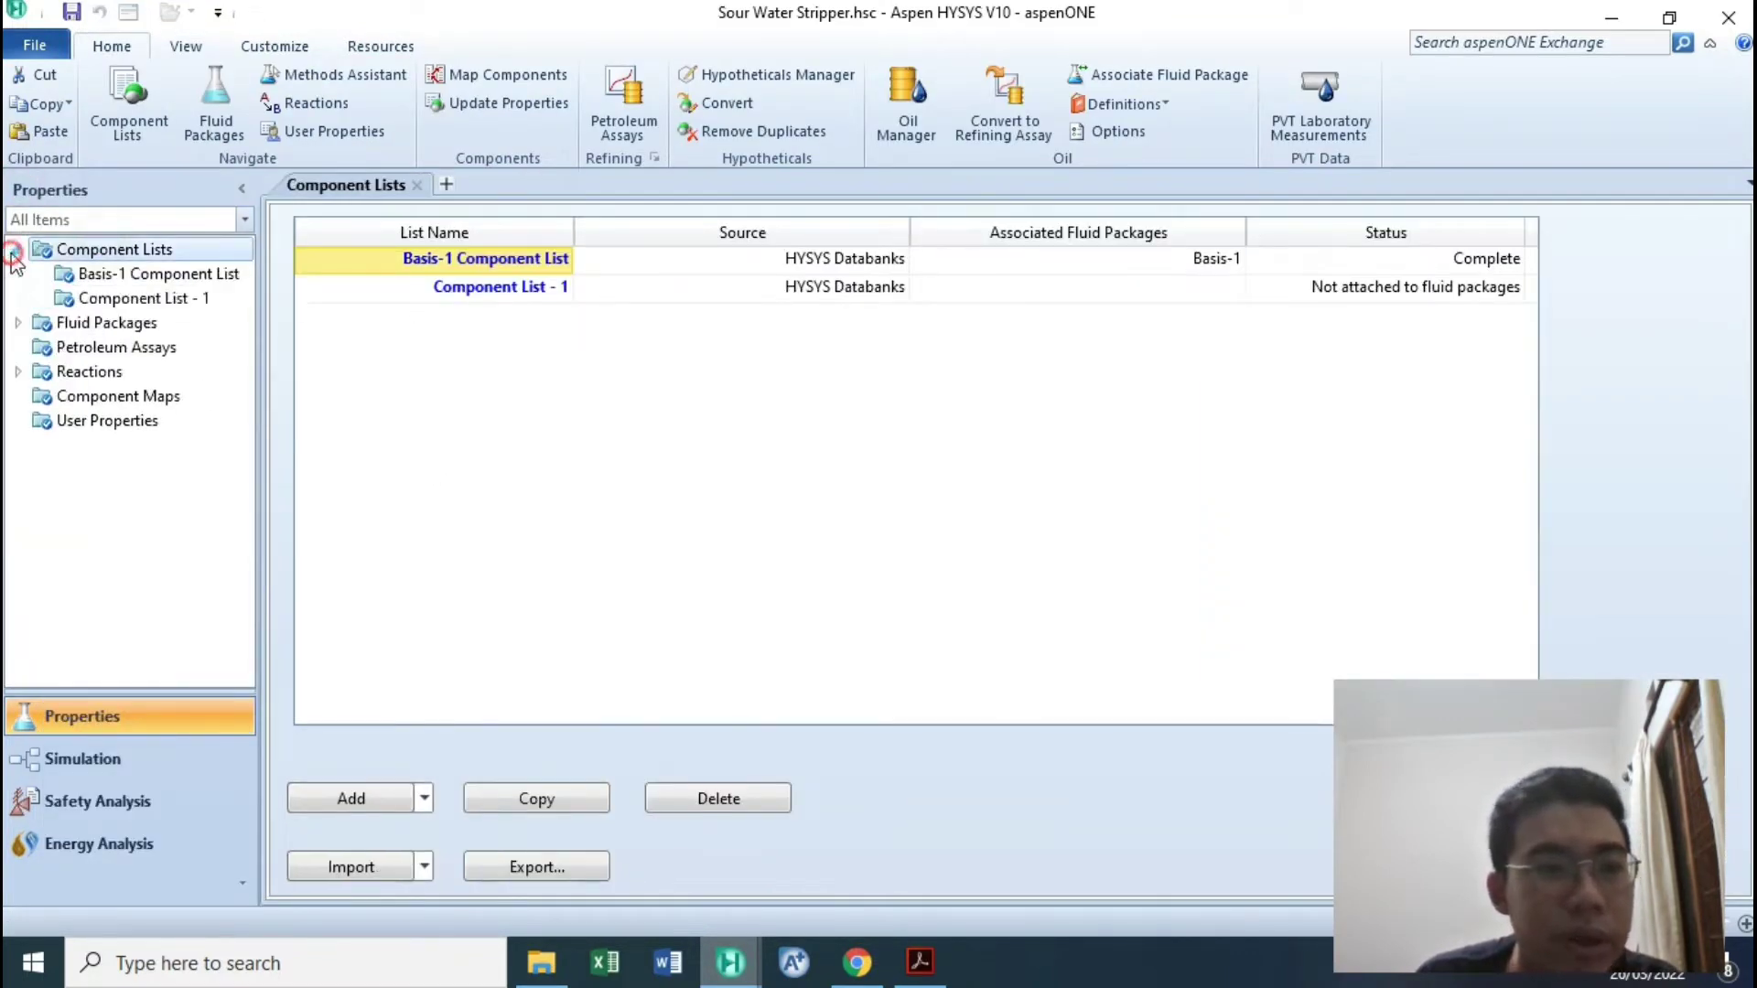
{"action": "left_click", "coordinate": [140, 275]}
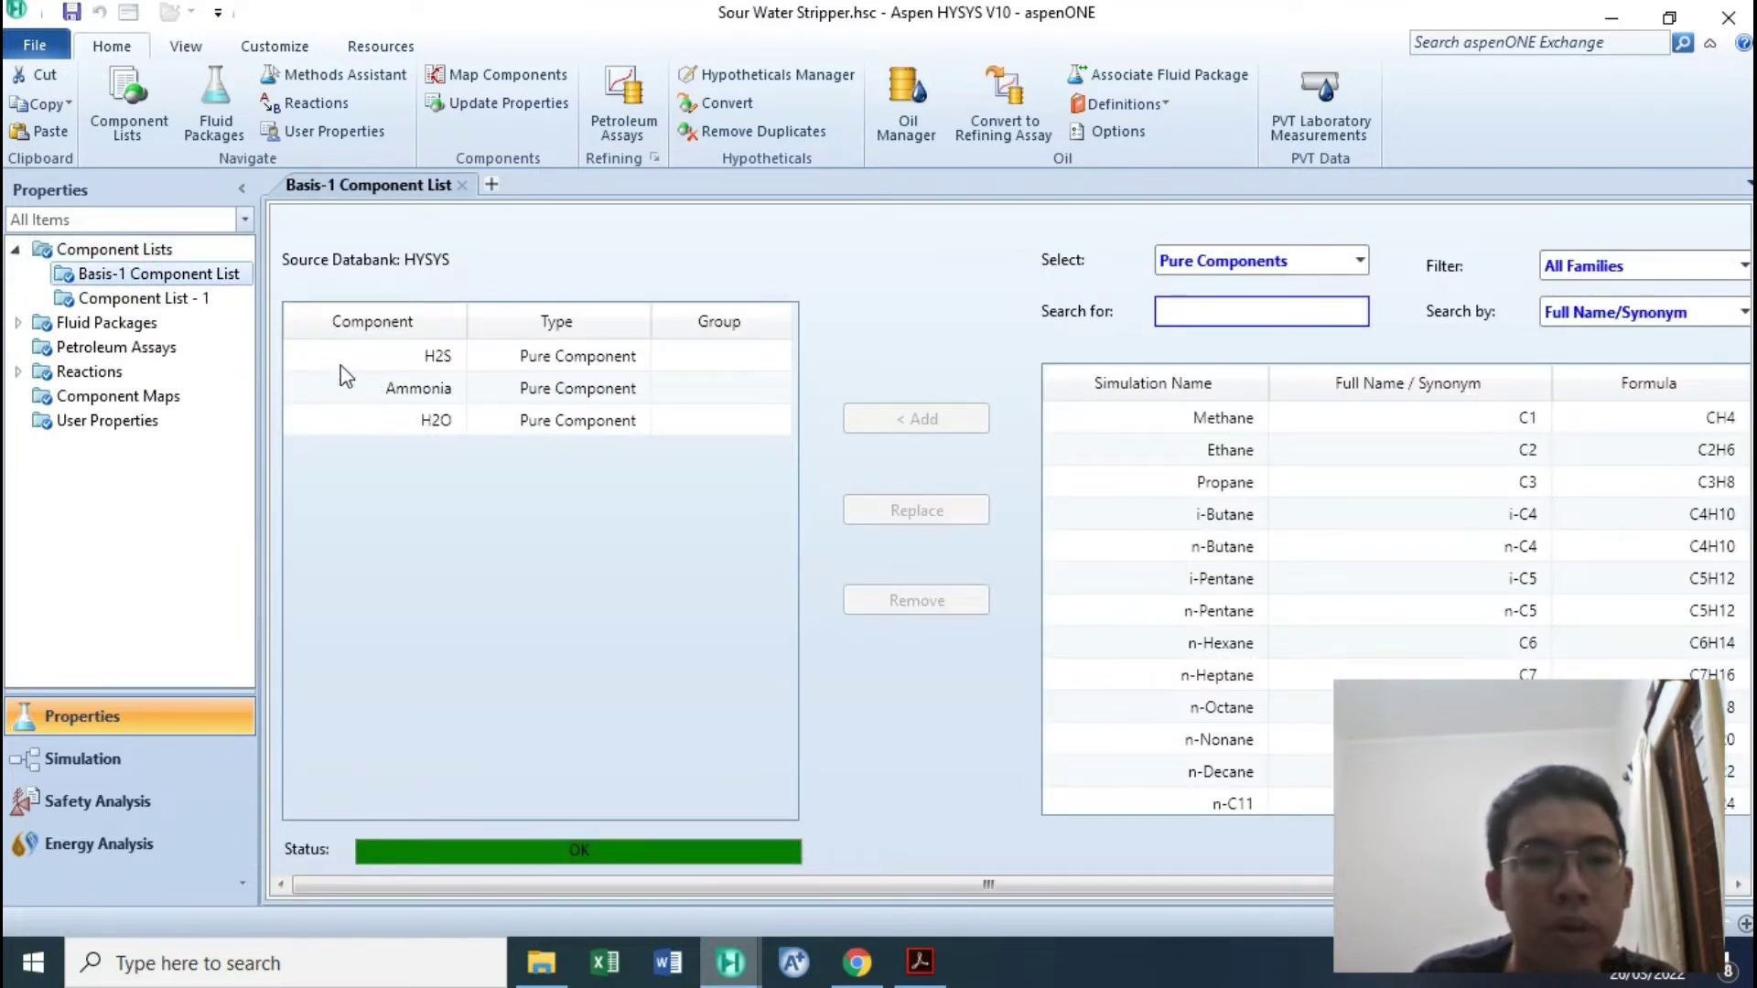
{"action": "left_click", "coordinate": [137, 298]}
{"action": "left_click", "coordinate": [146, 274]}
Check the associated fluid package and status of Component List - 1 in the component lists overview.
{"action": "left_click", "coordinate": [89, 249]}
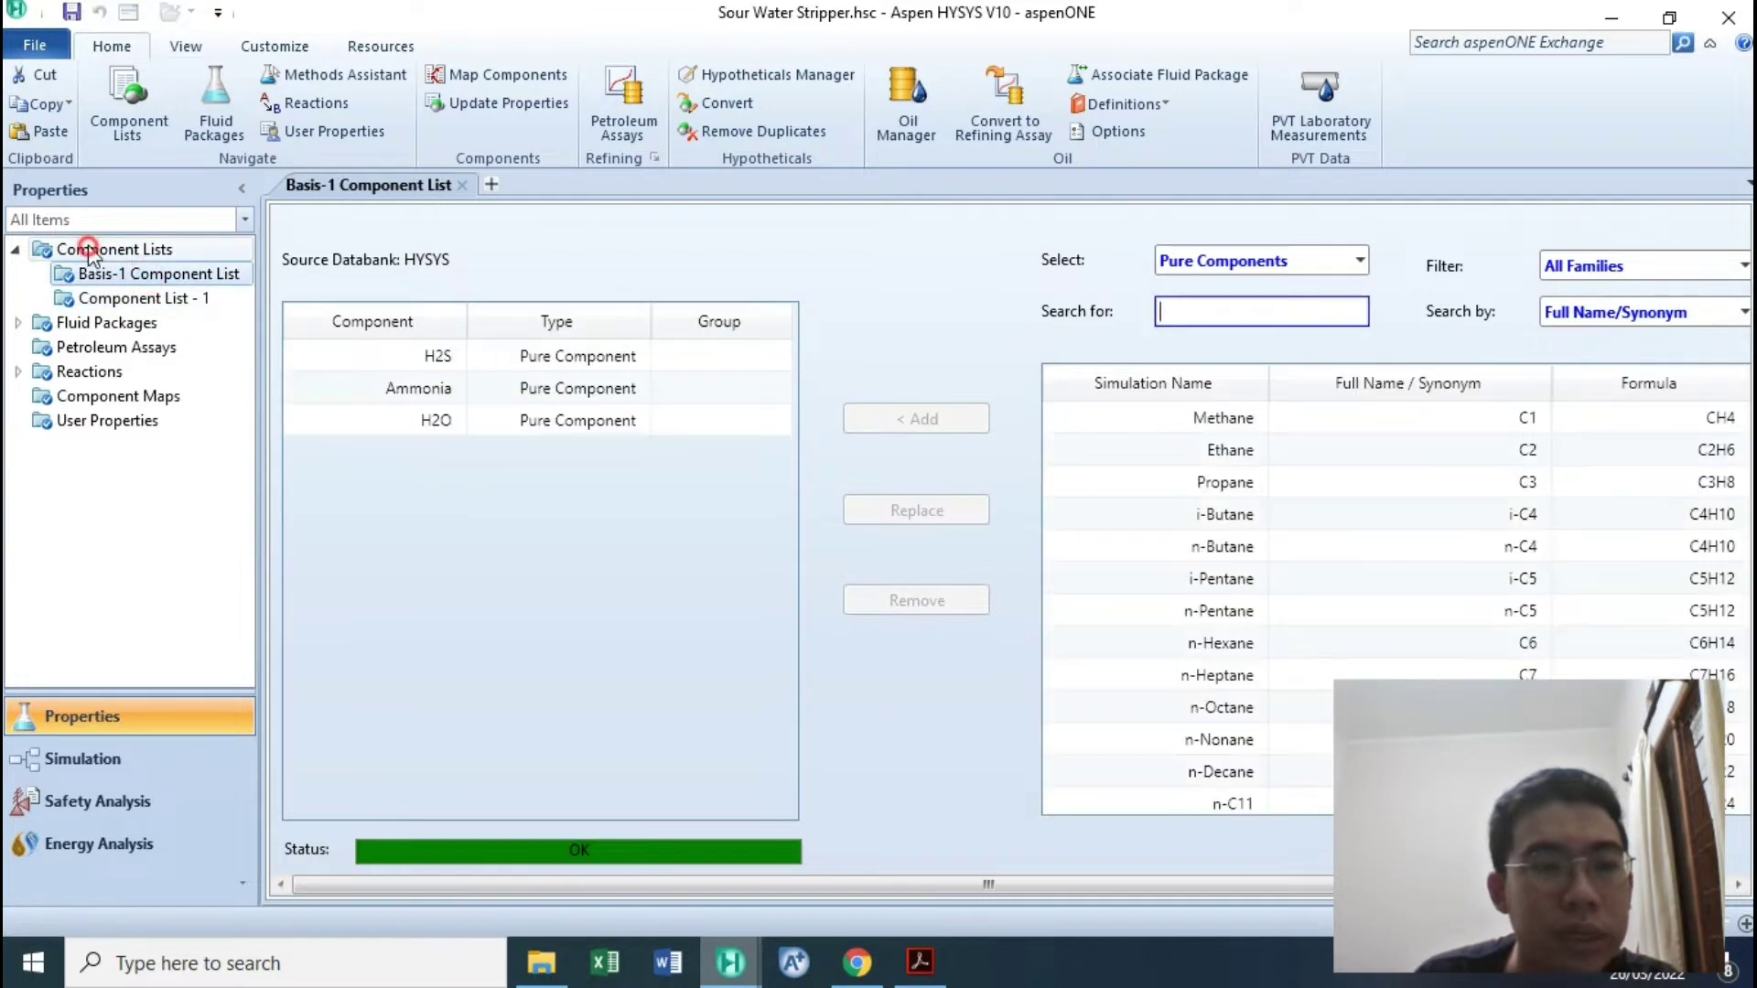
{"action": "left_click", "coordinate": [1410, 286]}
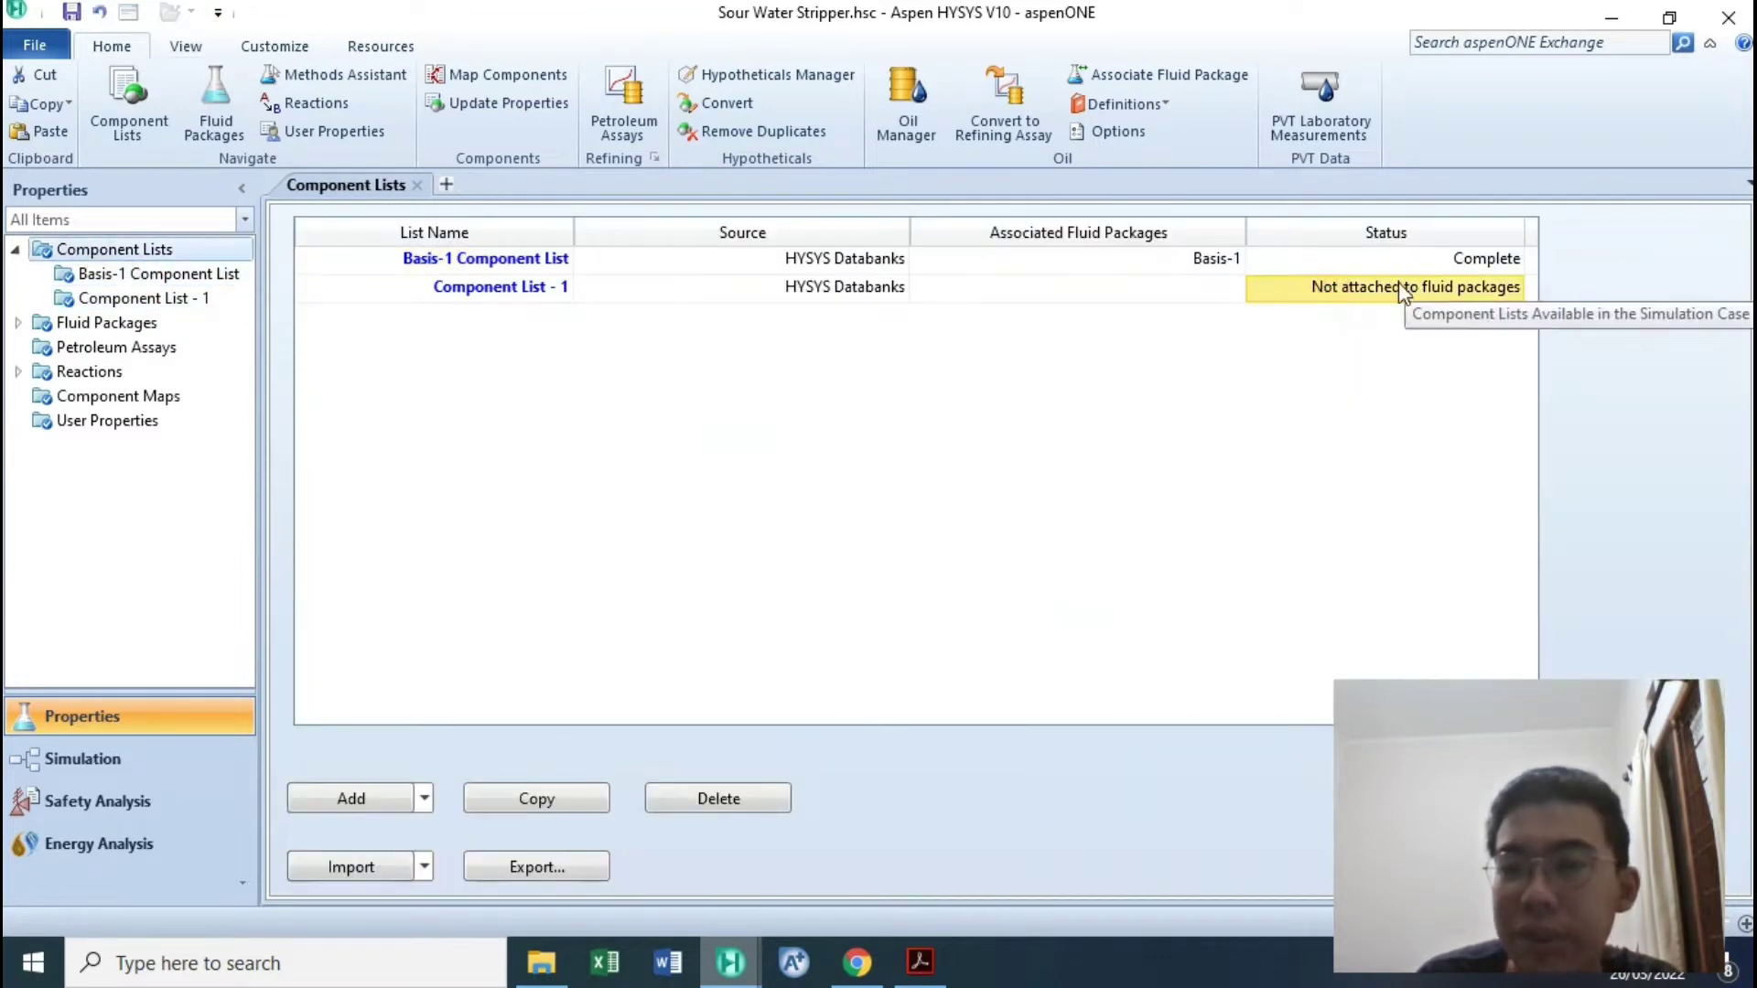
{"action": "left_click", "coordinate": [1252, 267]}
{"action": "left_click", "coordinate": [1299, 288]}
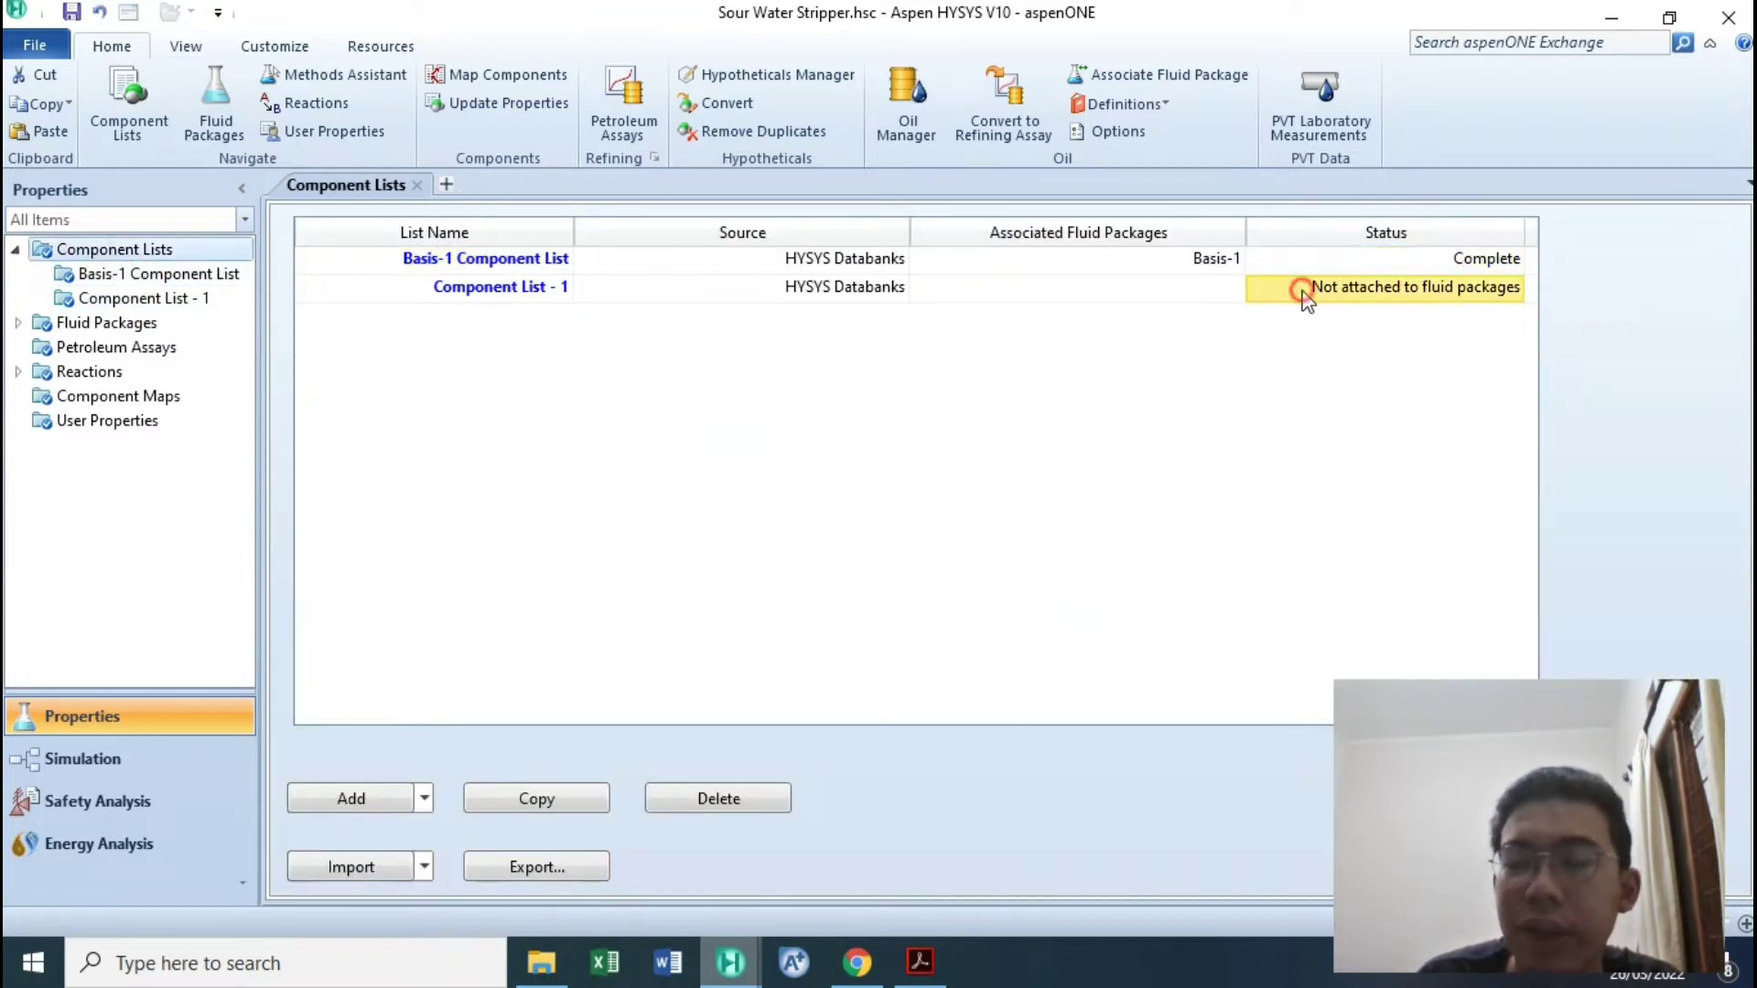
{"action": "left_click", "coordinate": [453, 294]}
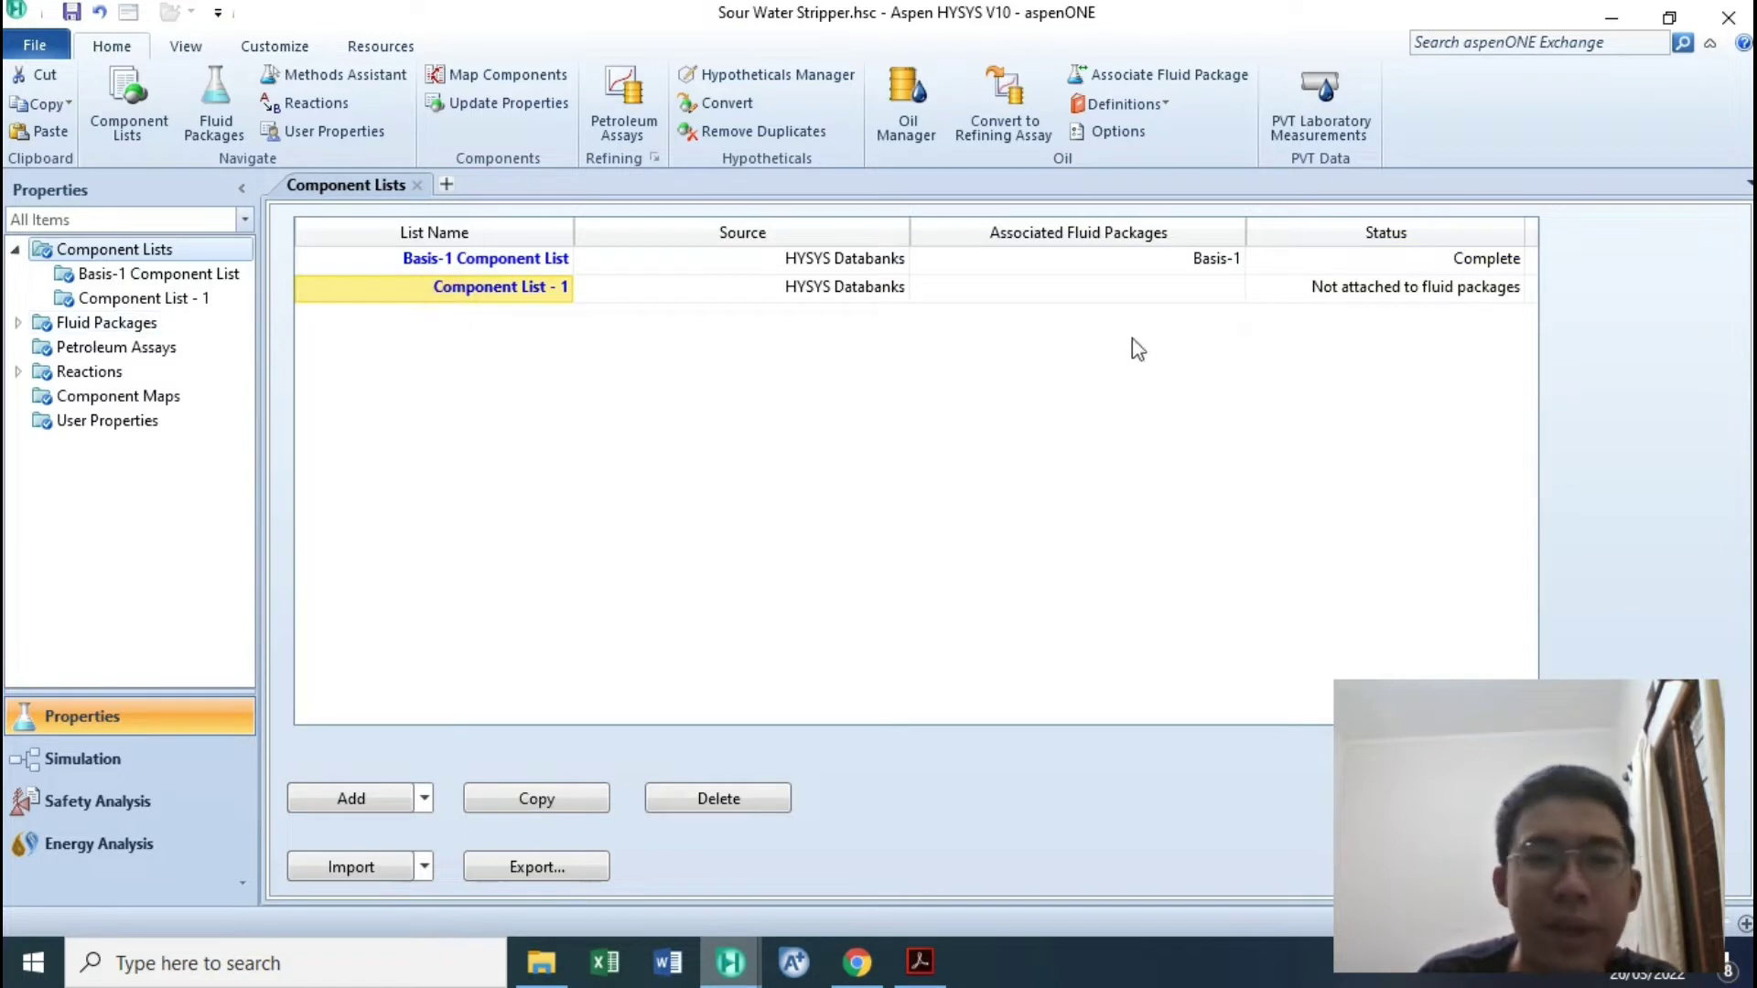
Examine the Basis-1 fluid package and check its property package in the fluid packages overview.
{"action": "left_click", "coordinate": [18, 323]}
{"action": "left_click", "coordinate": [83, 326]}
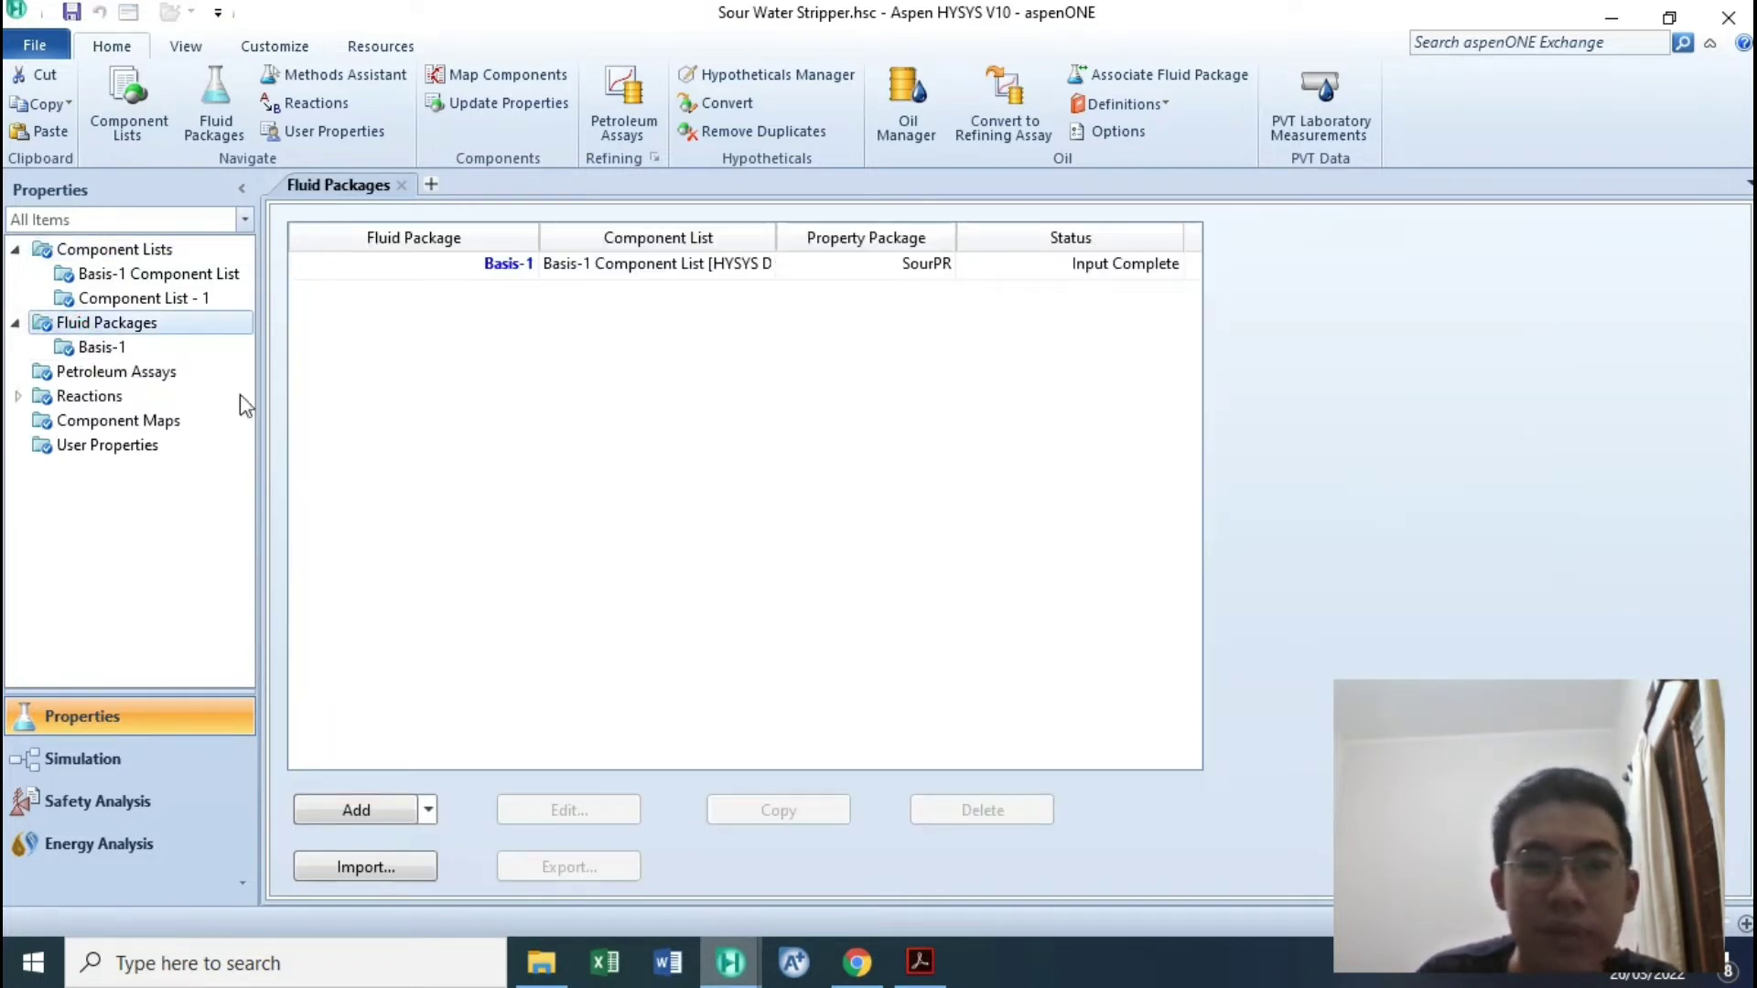
{"action": "left_click", "coordinate": [94, 348]}
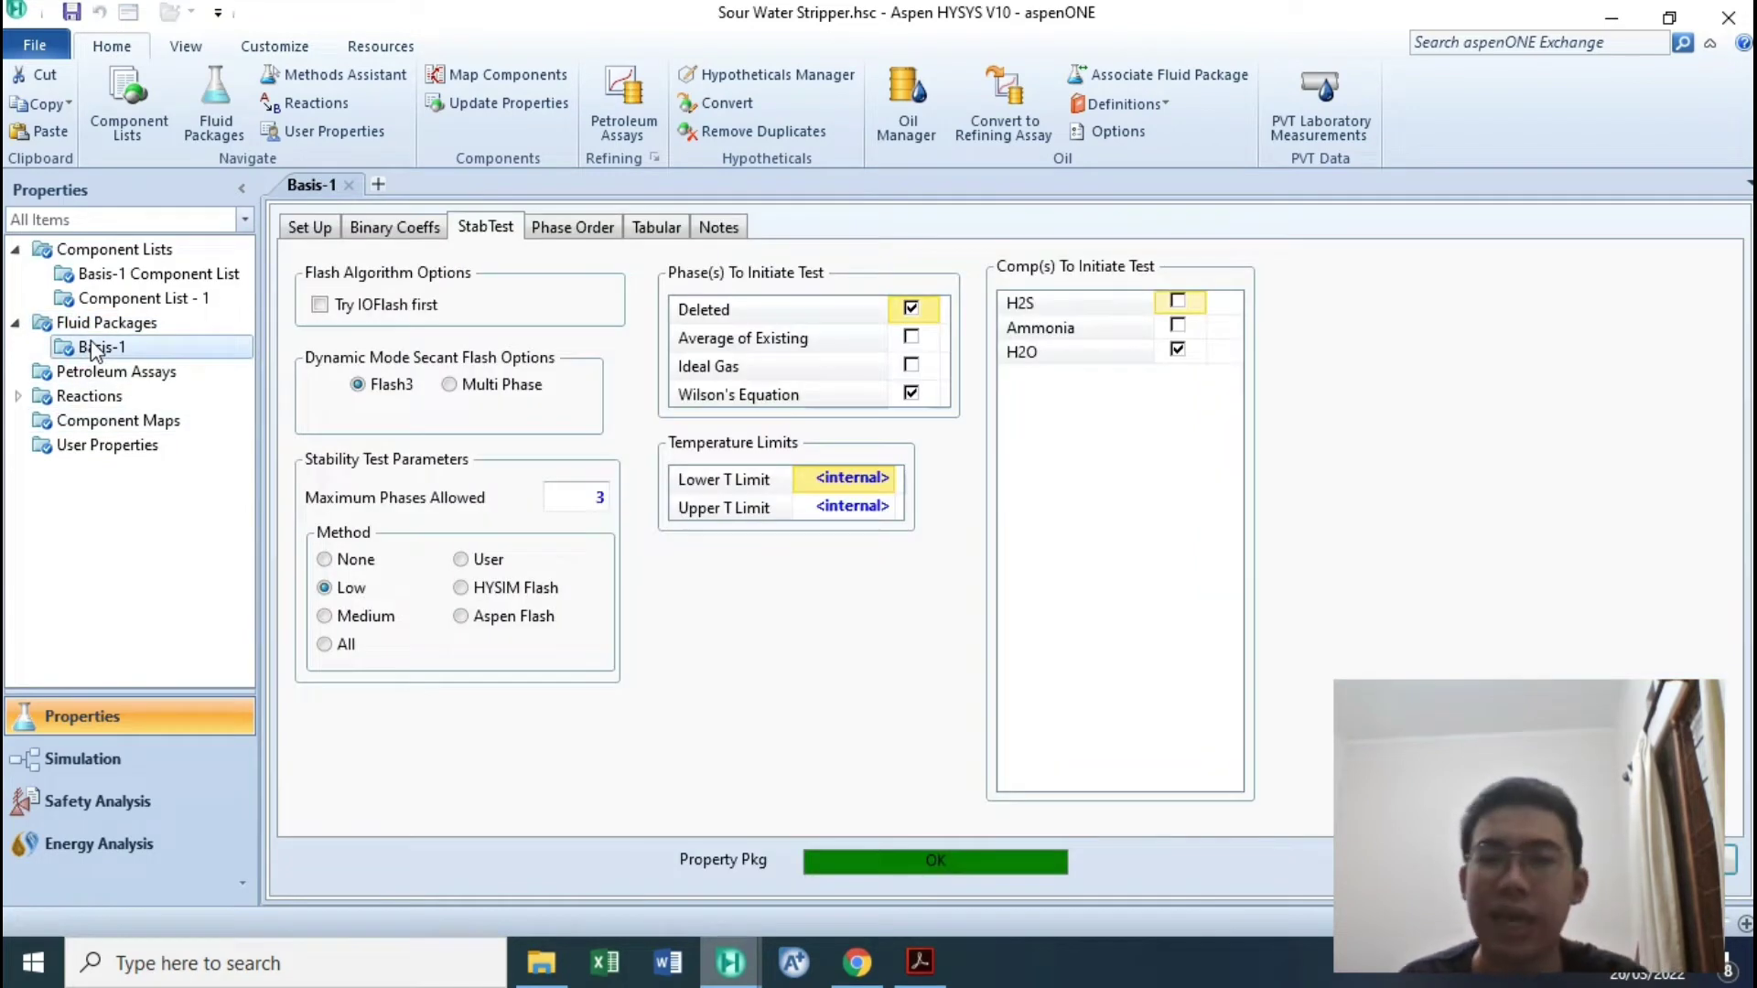
{"action": "left_click", "coordinate": [116, 328]}
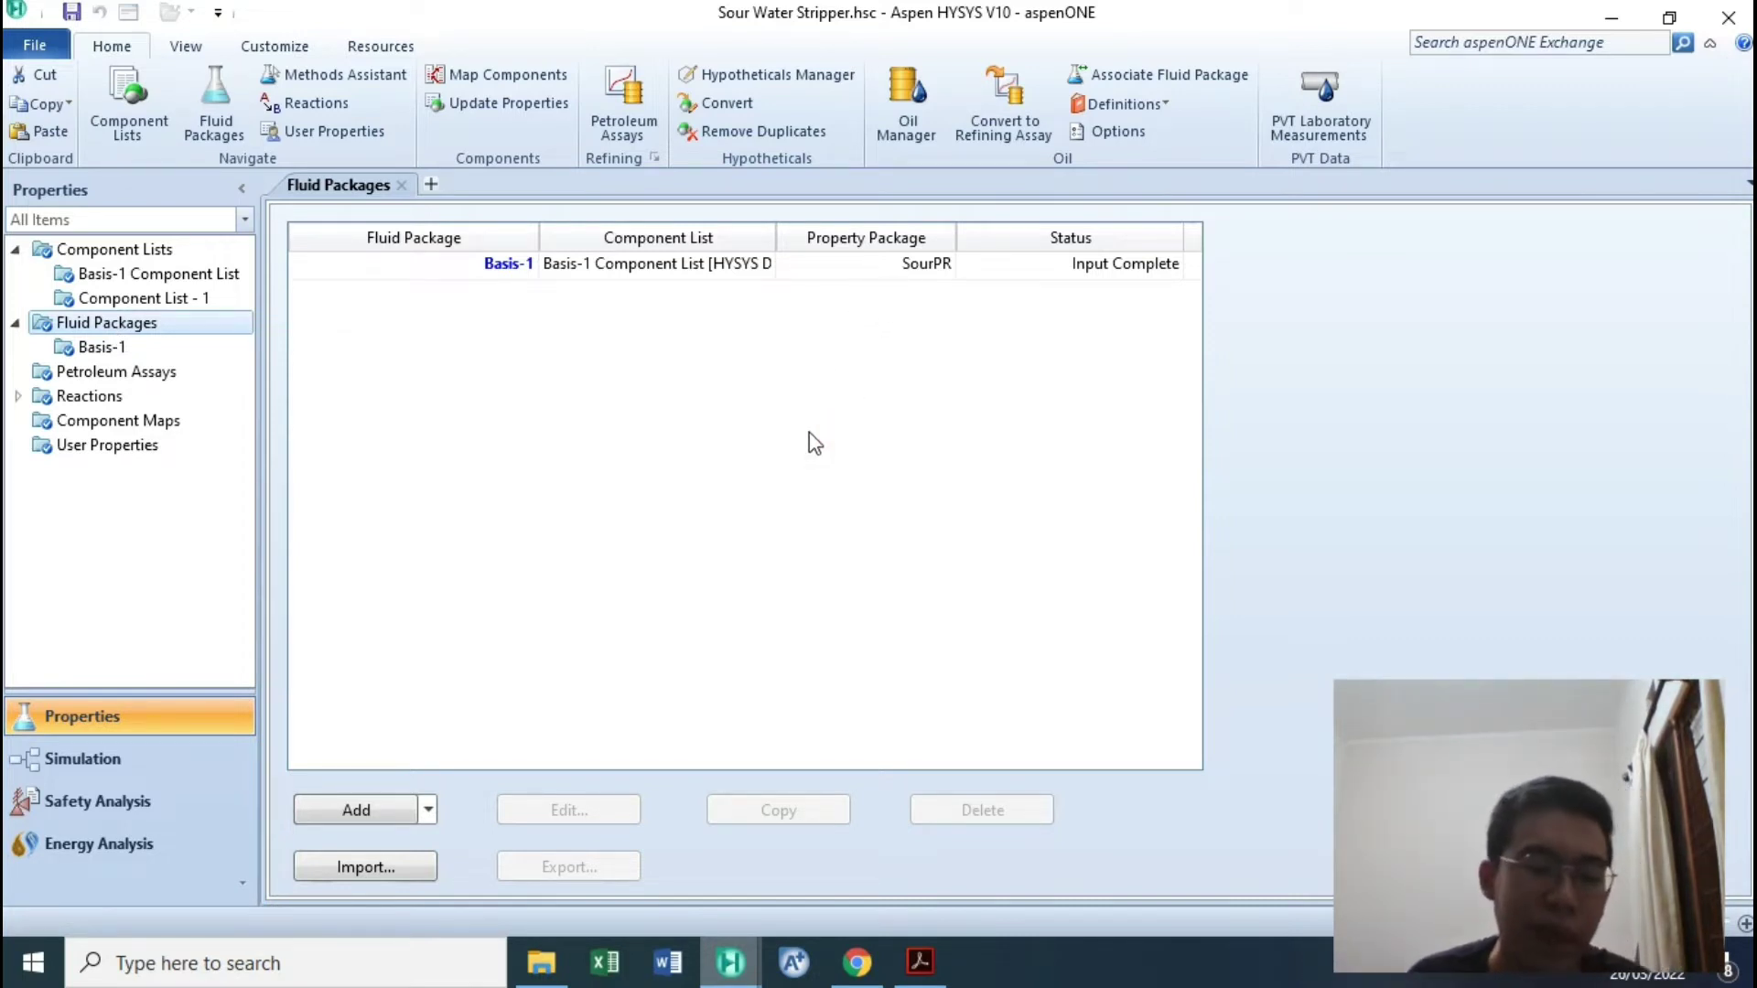
Search the HYSYS Help for "sour PR" and maximize the Help window.
{"action": "key", "text": "F1"}
{"action": "left_click", "coordinate": [712, 145]}
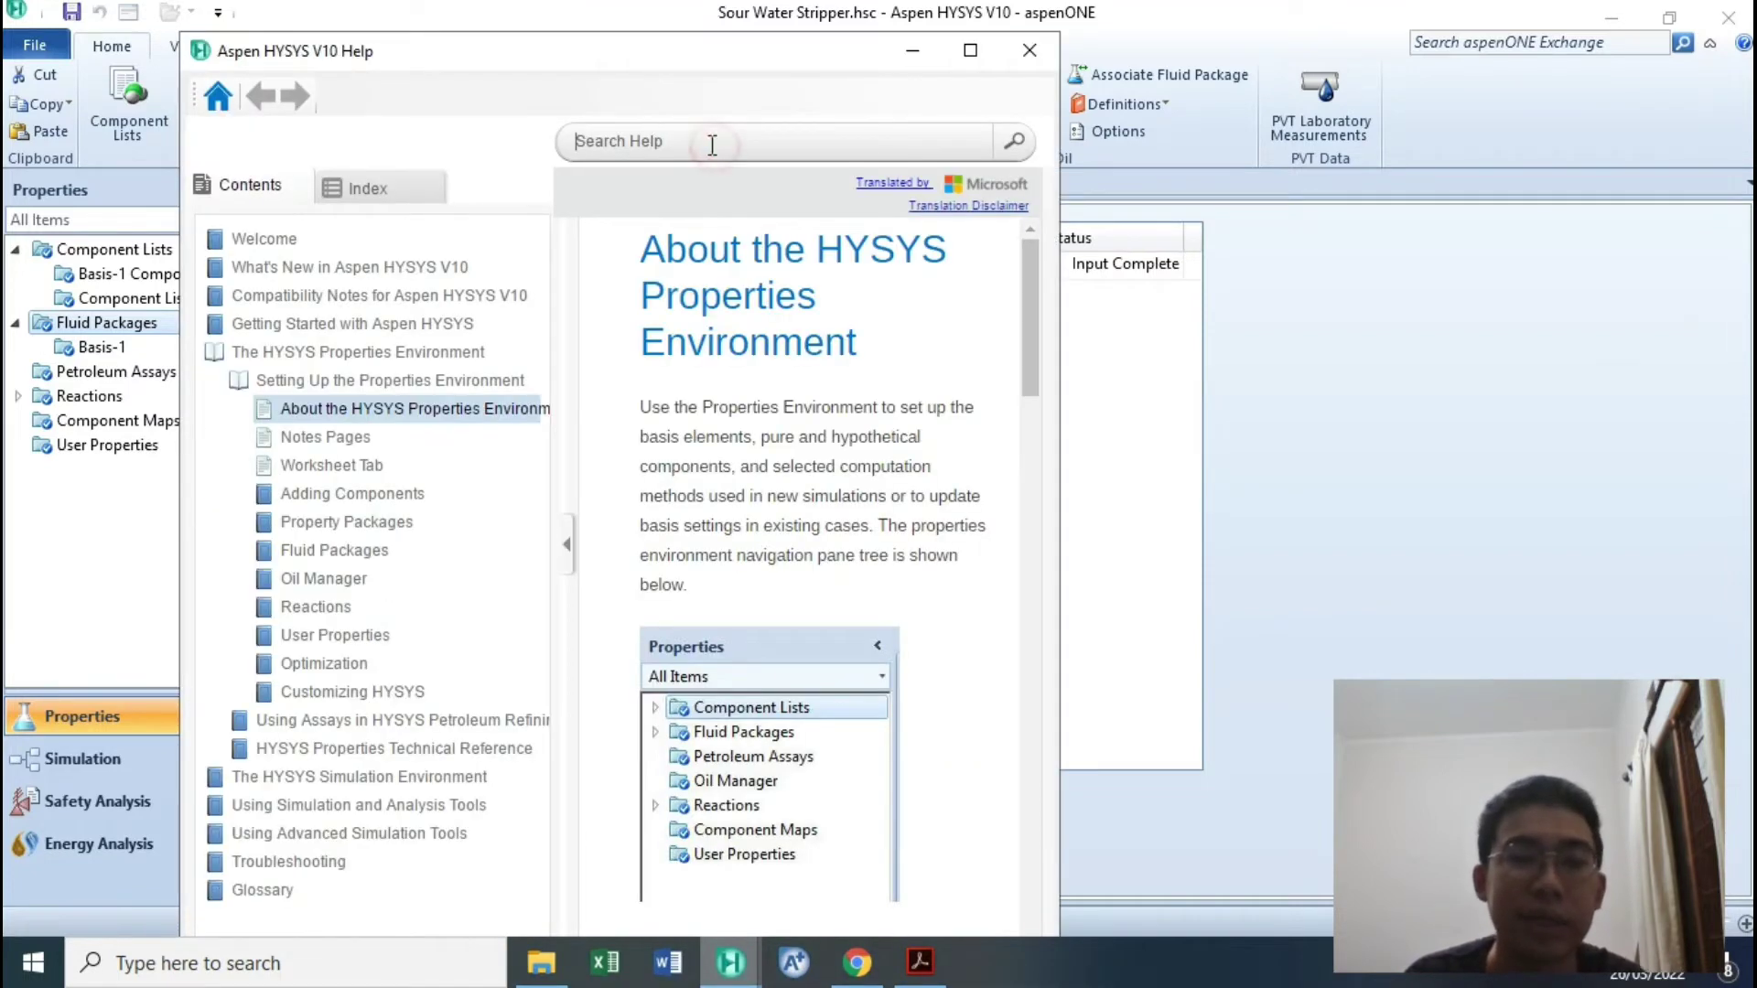
{"action": "type", "text": "sour"}
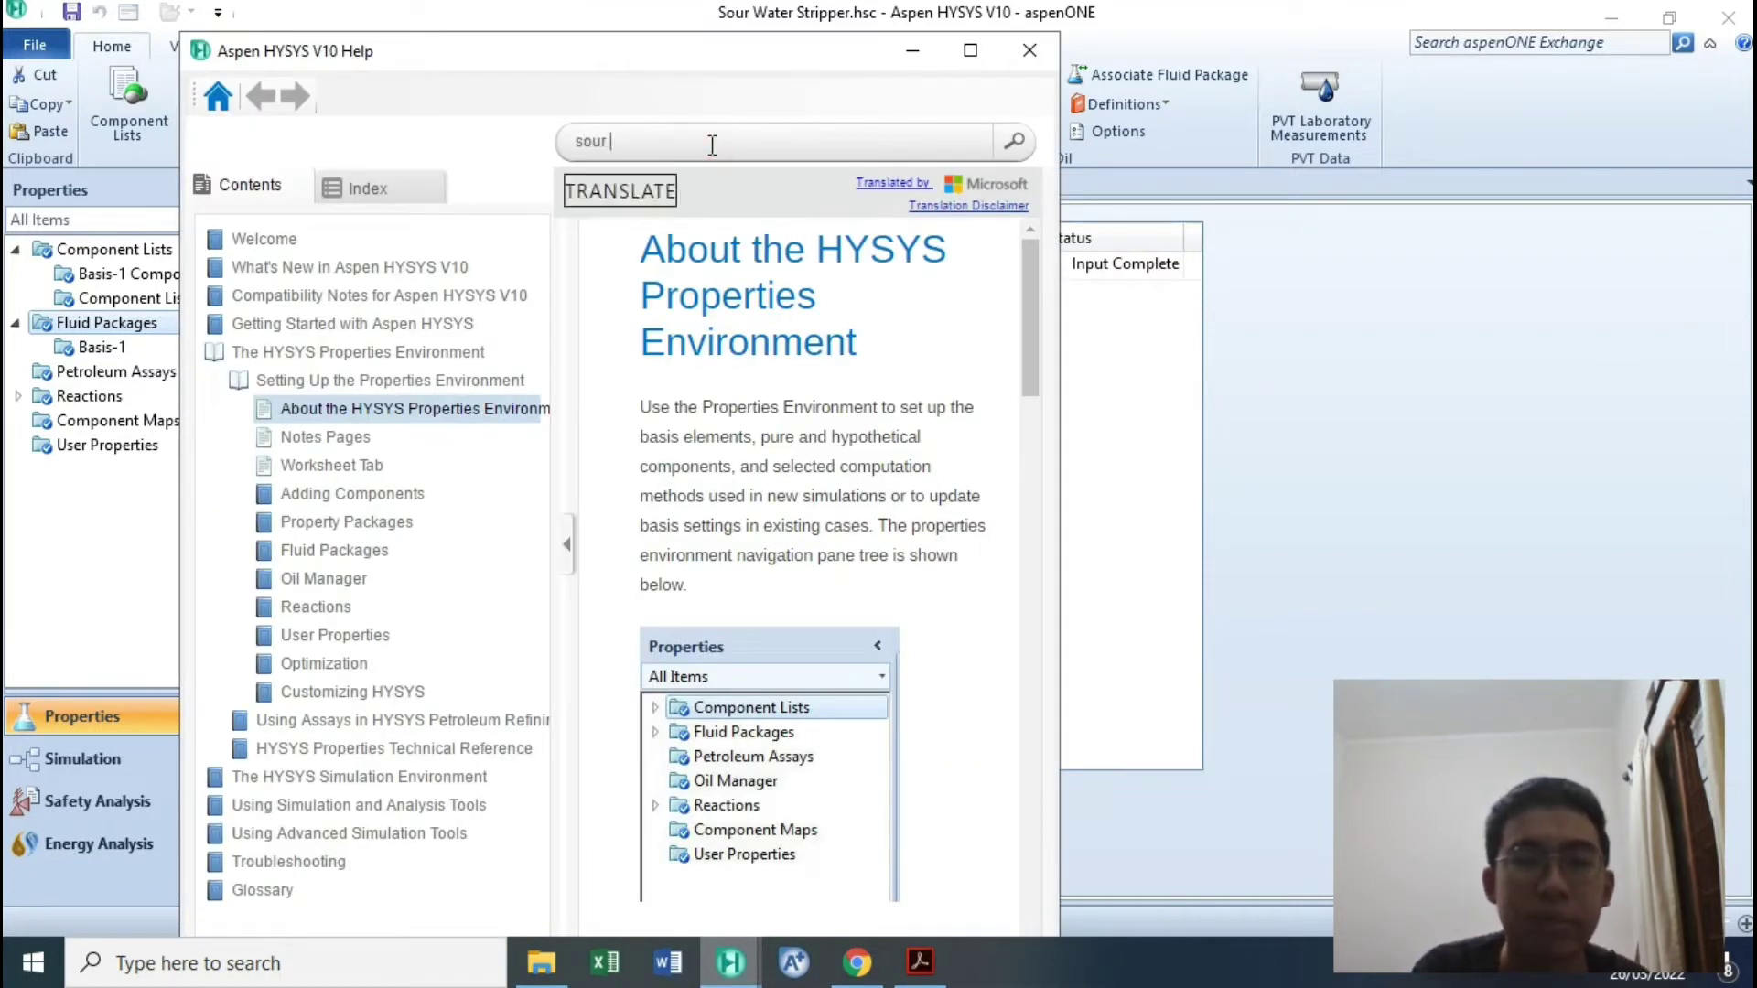
{"action": "type", "text": " PR"}
{"action": "key", "text": "Return"}
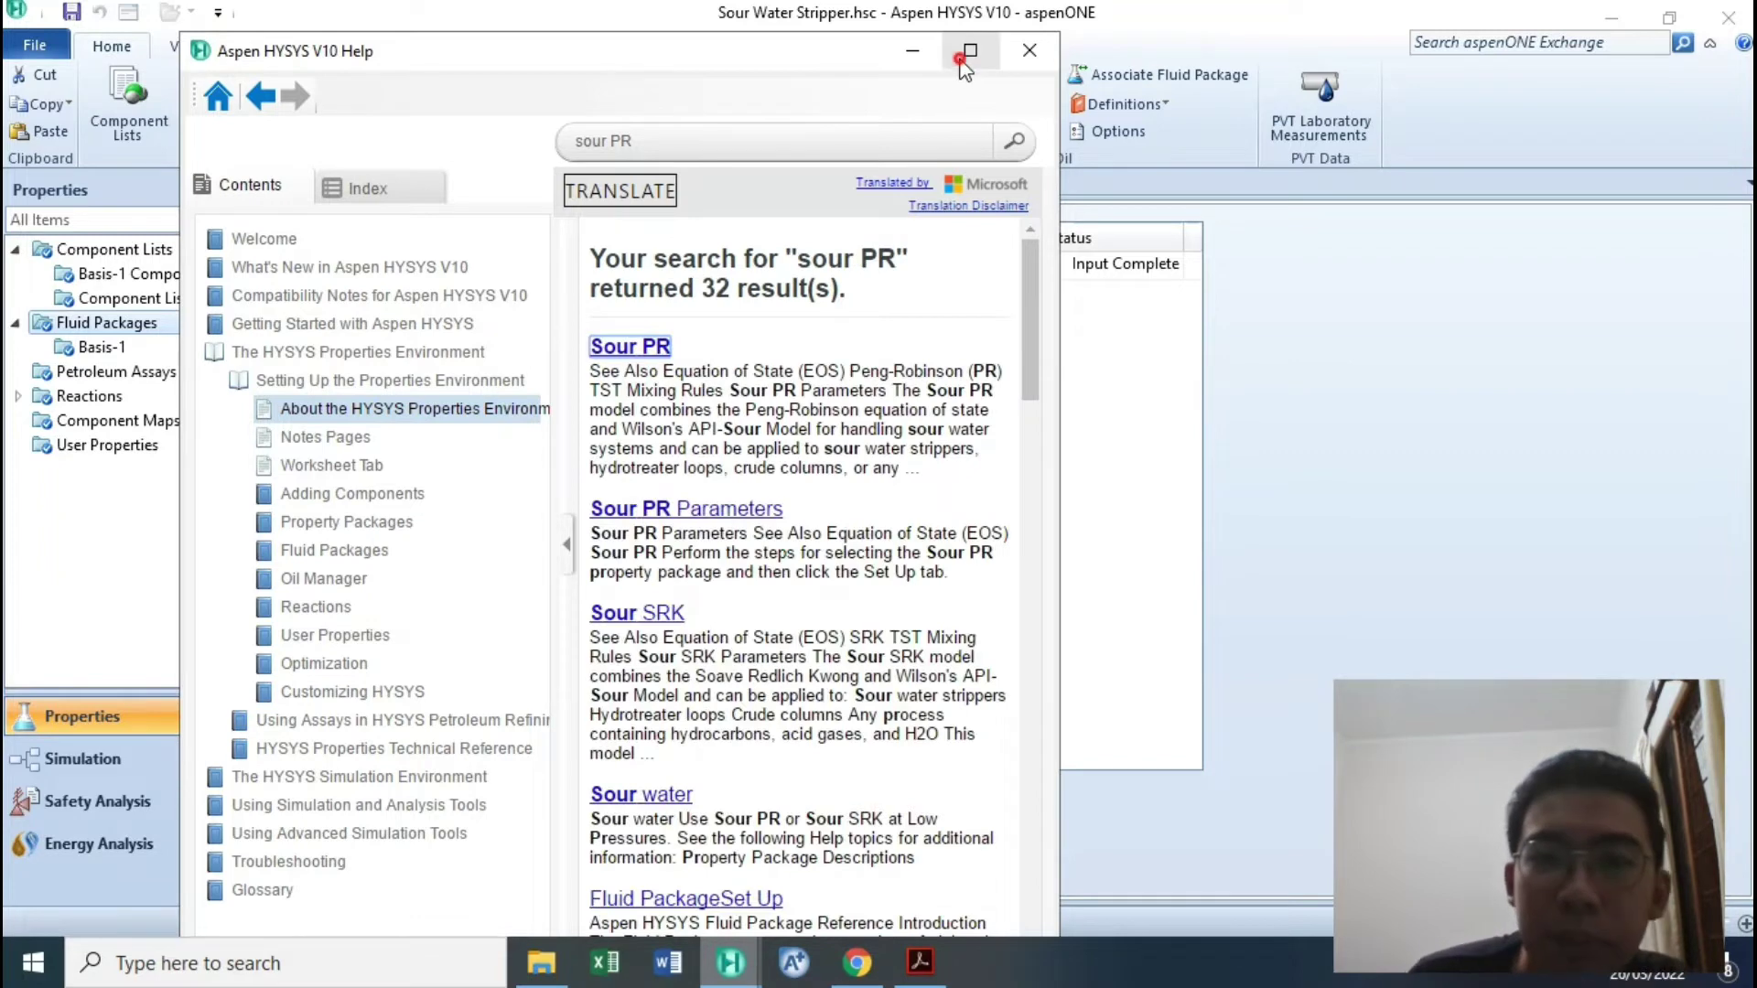
{"action": "left_click", "coordinate": [970, 50]}
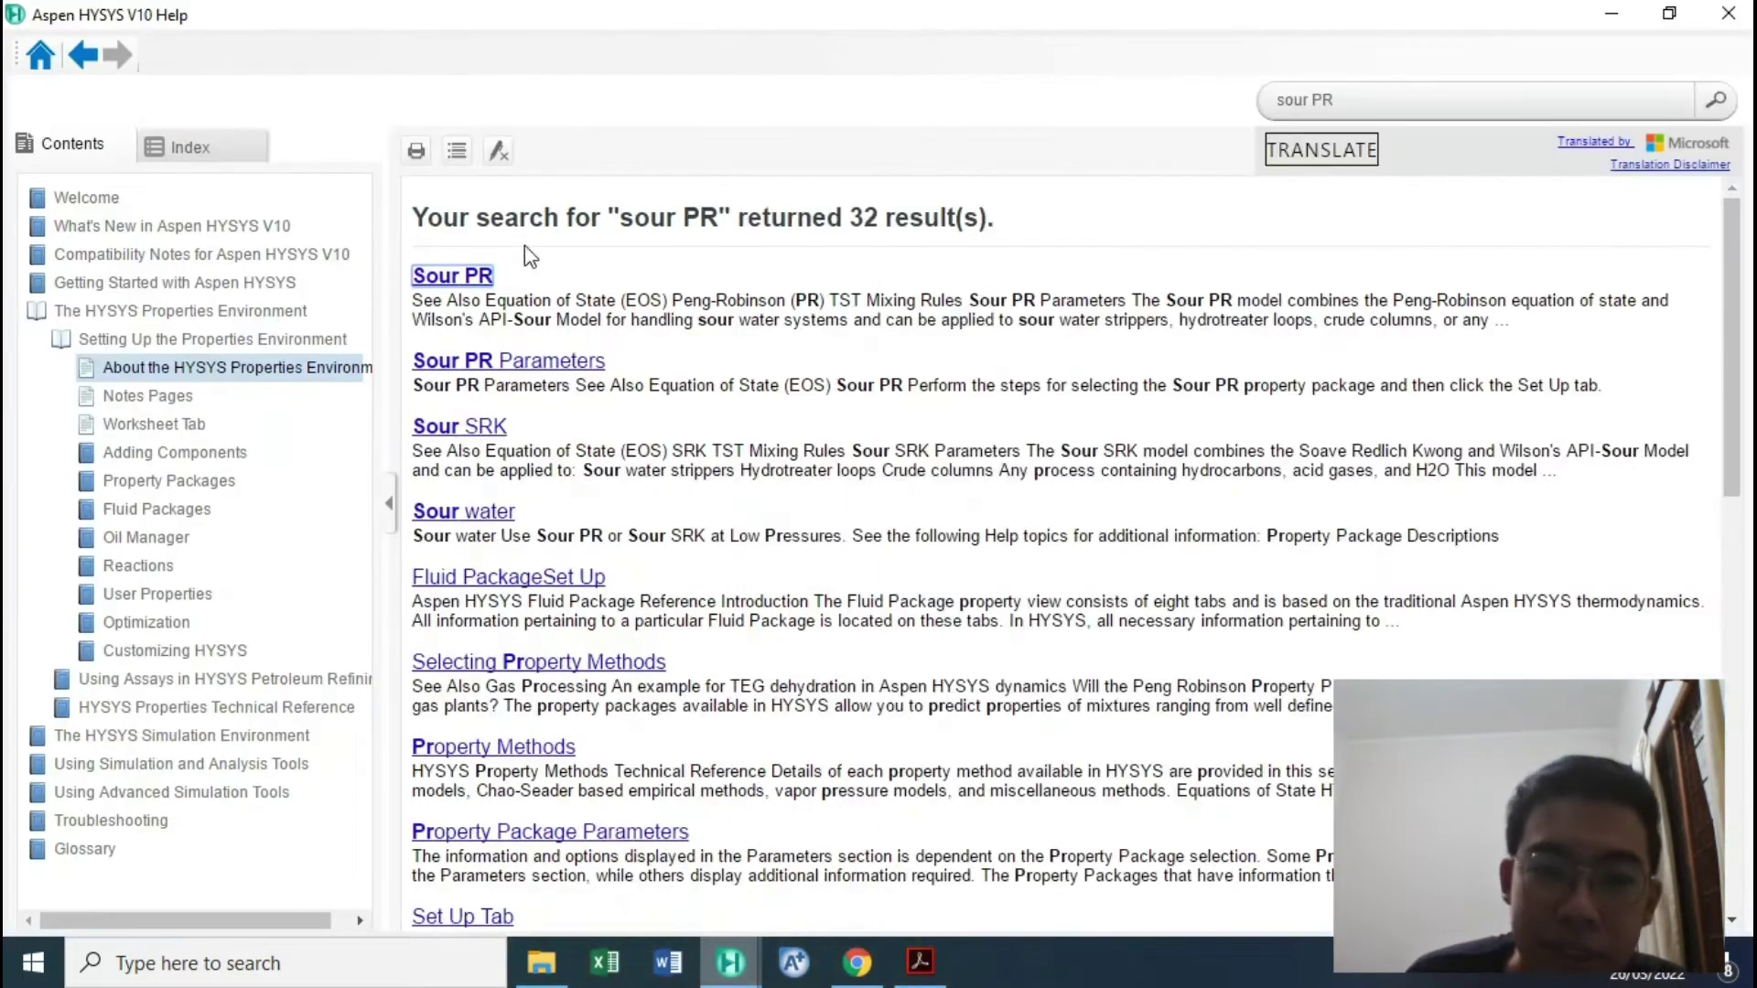
Read the Sour PR help topic with the search highlighting removed, and close the Help.
{"action": "left_click", "coordinate": [475, 276]}
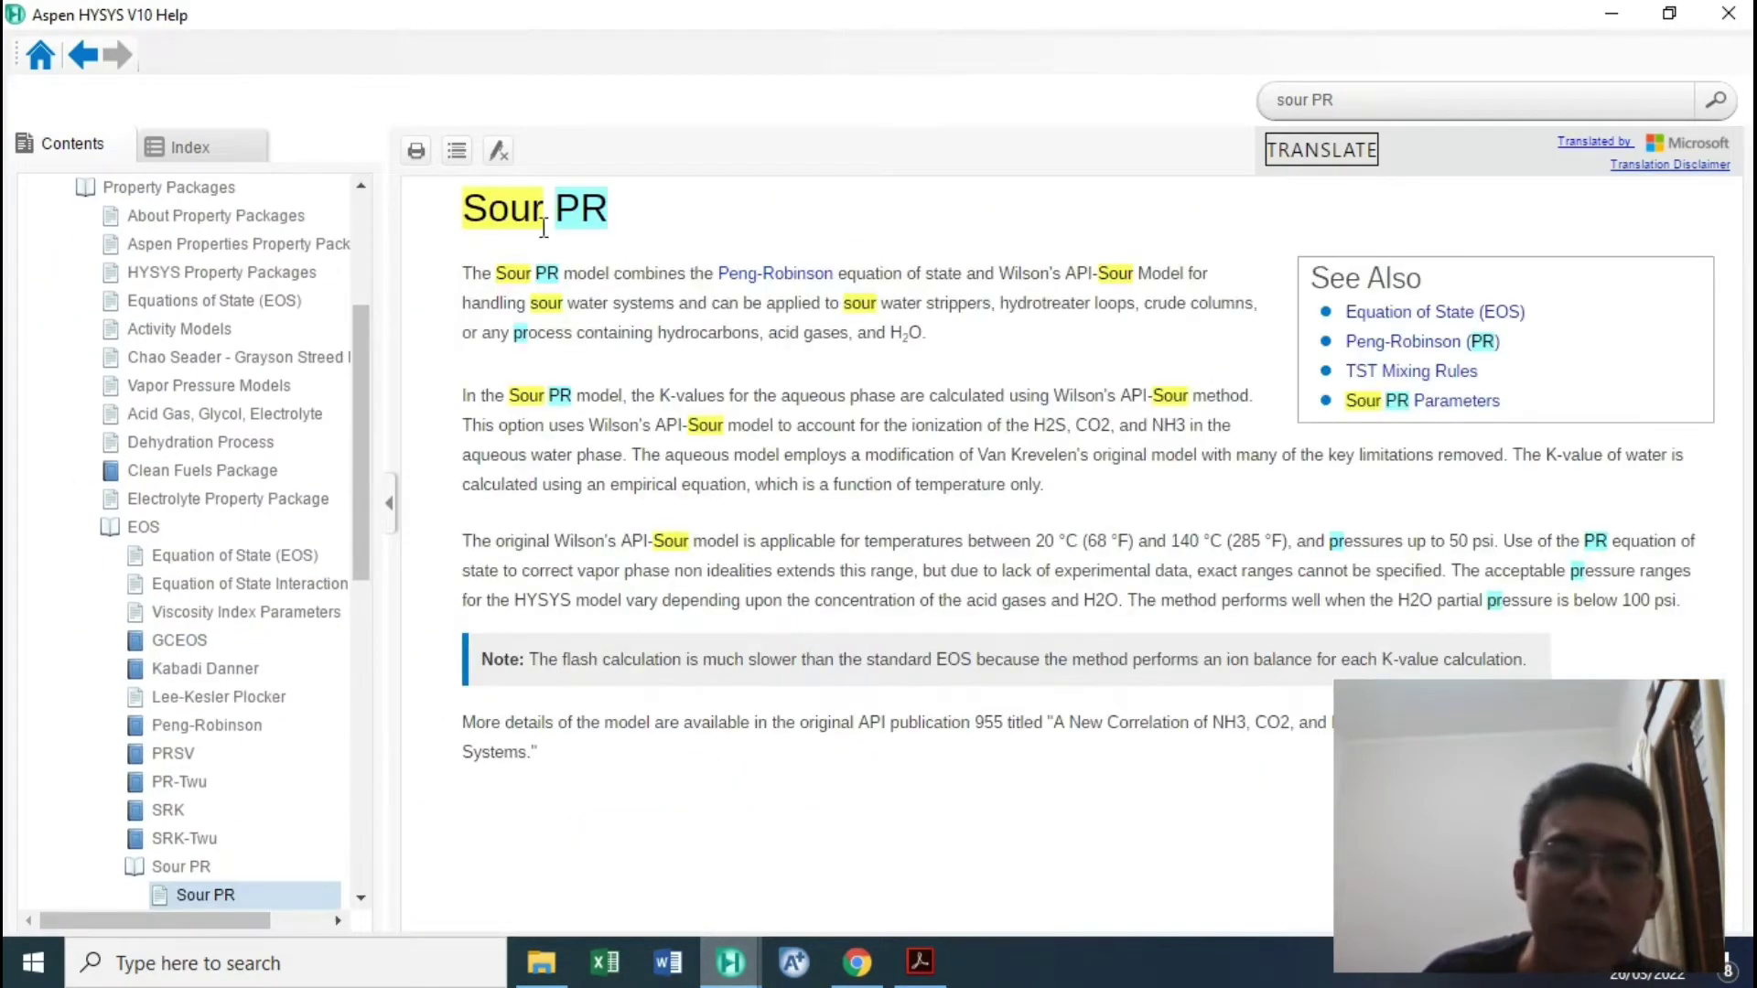
{"action": "left_click", "coordinate": [499, 151]}
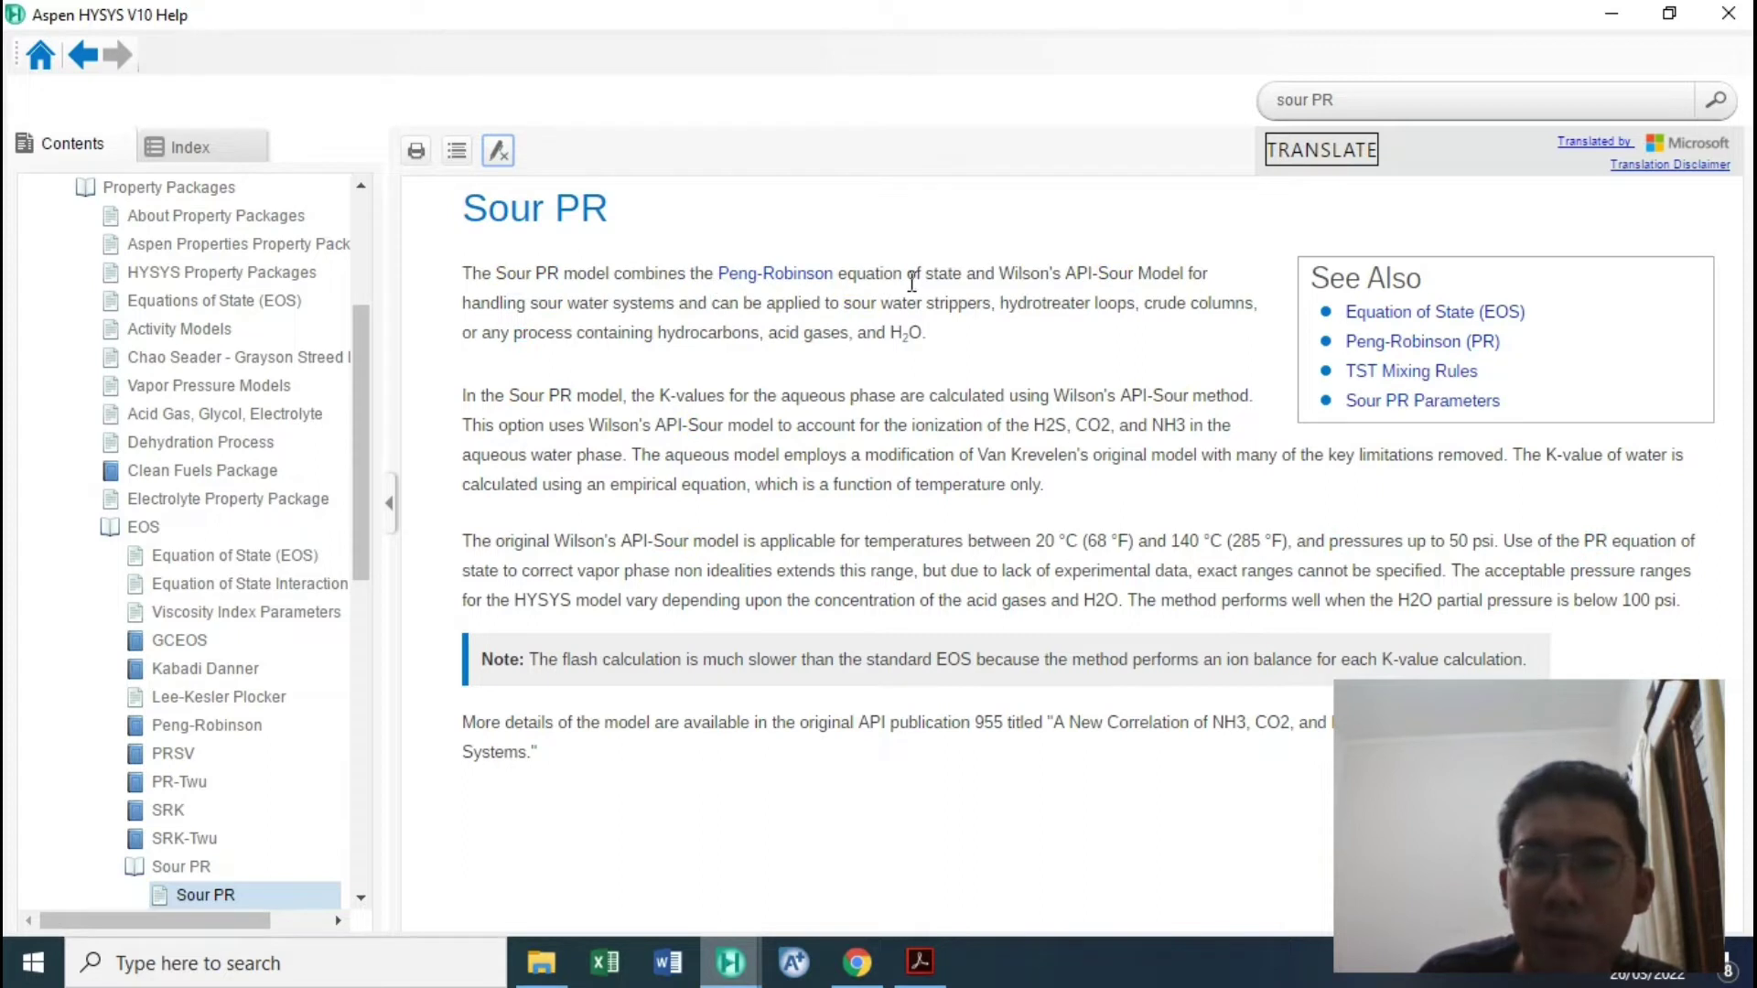
{"action": "left_click_drag", "start_coordinate": [1002, 273], "coordinate": [1137, 272]}
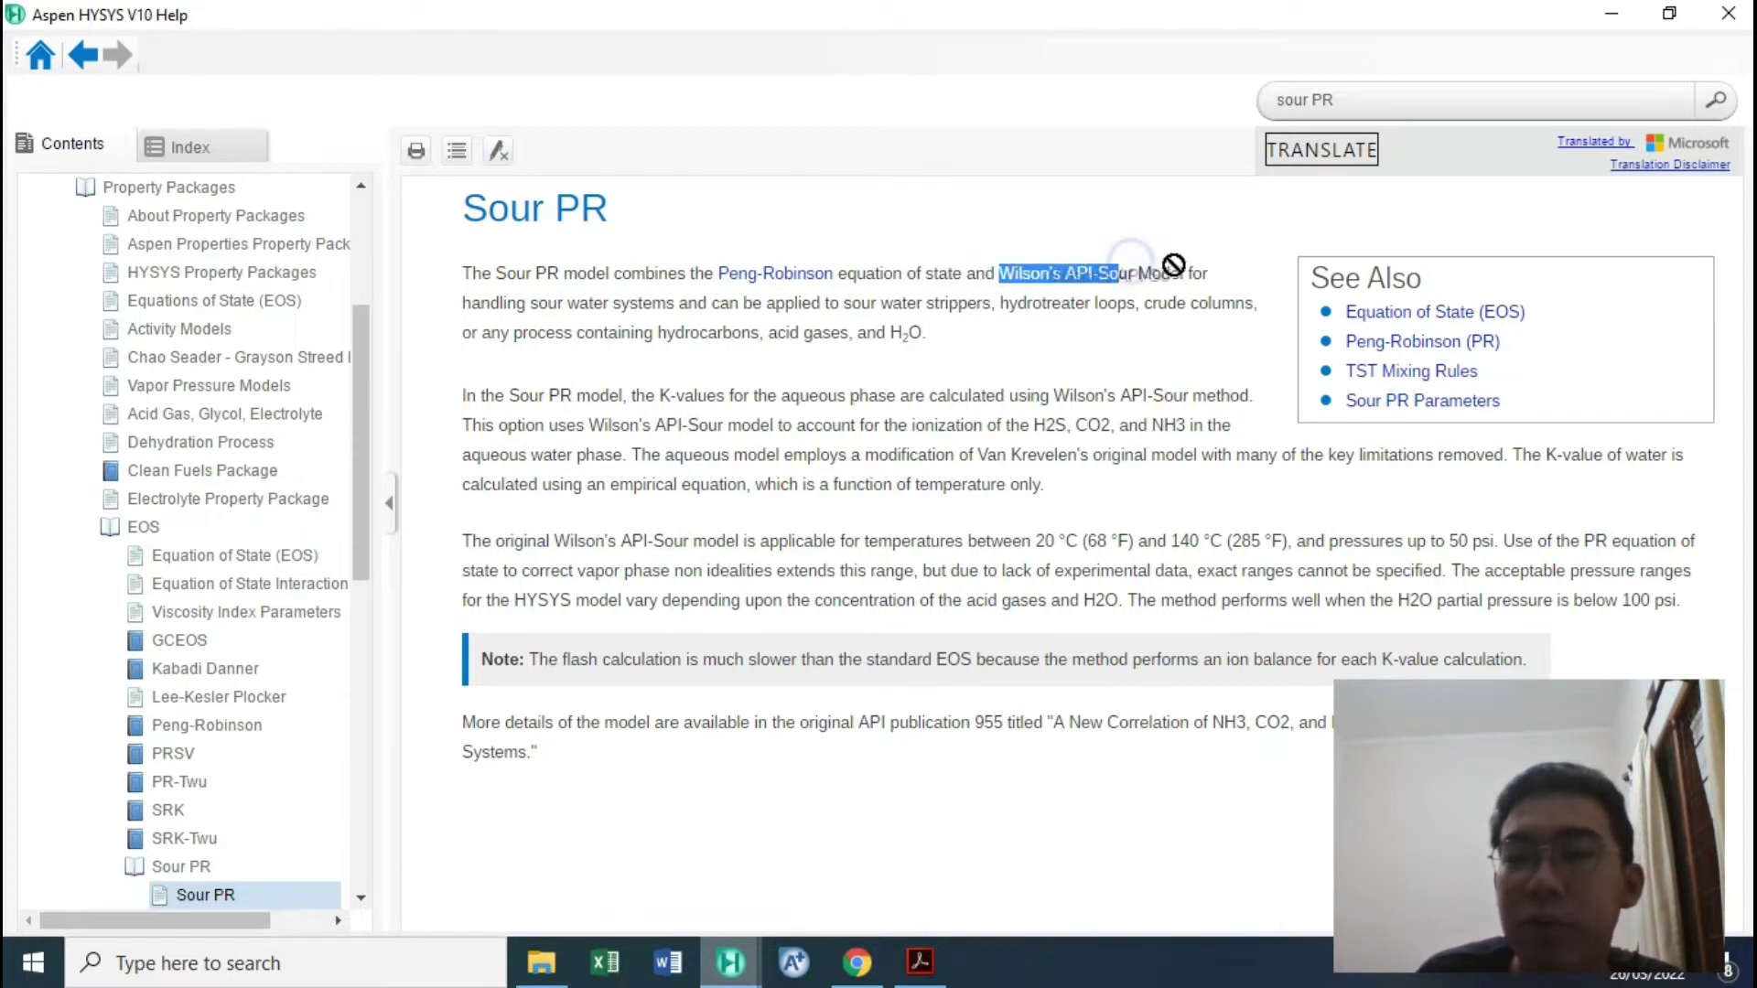
{"action": "left_click", "coordinate": [1138, 274]}
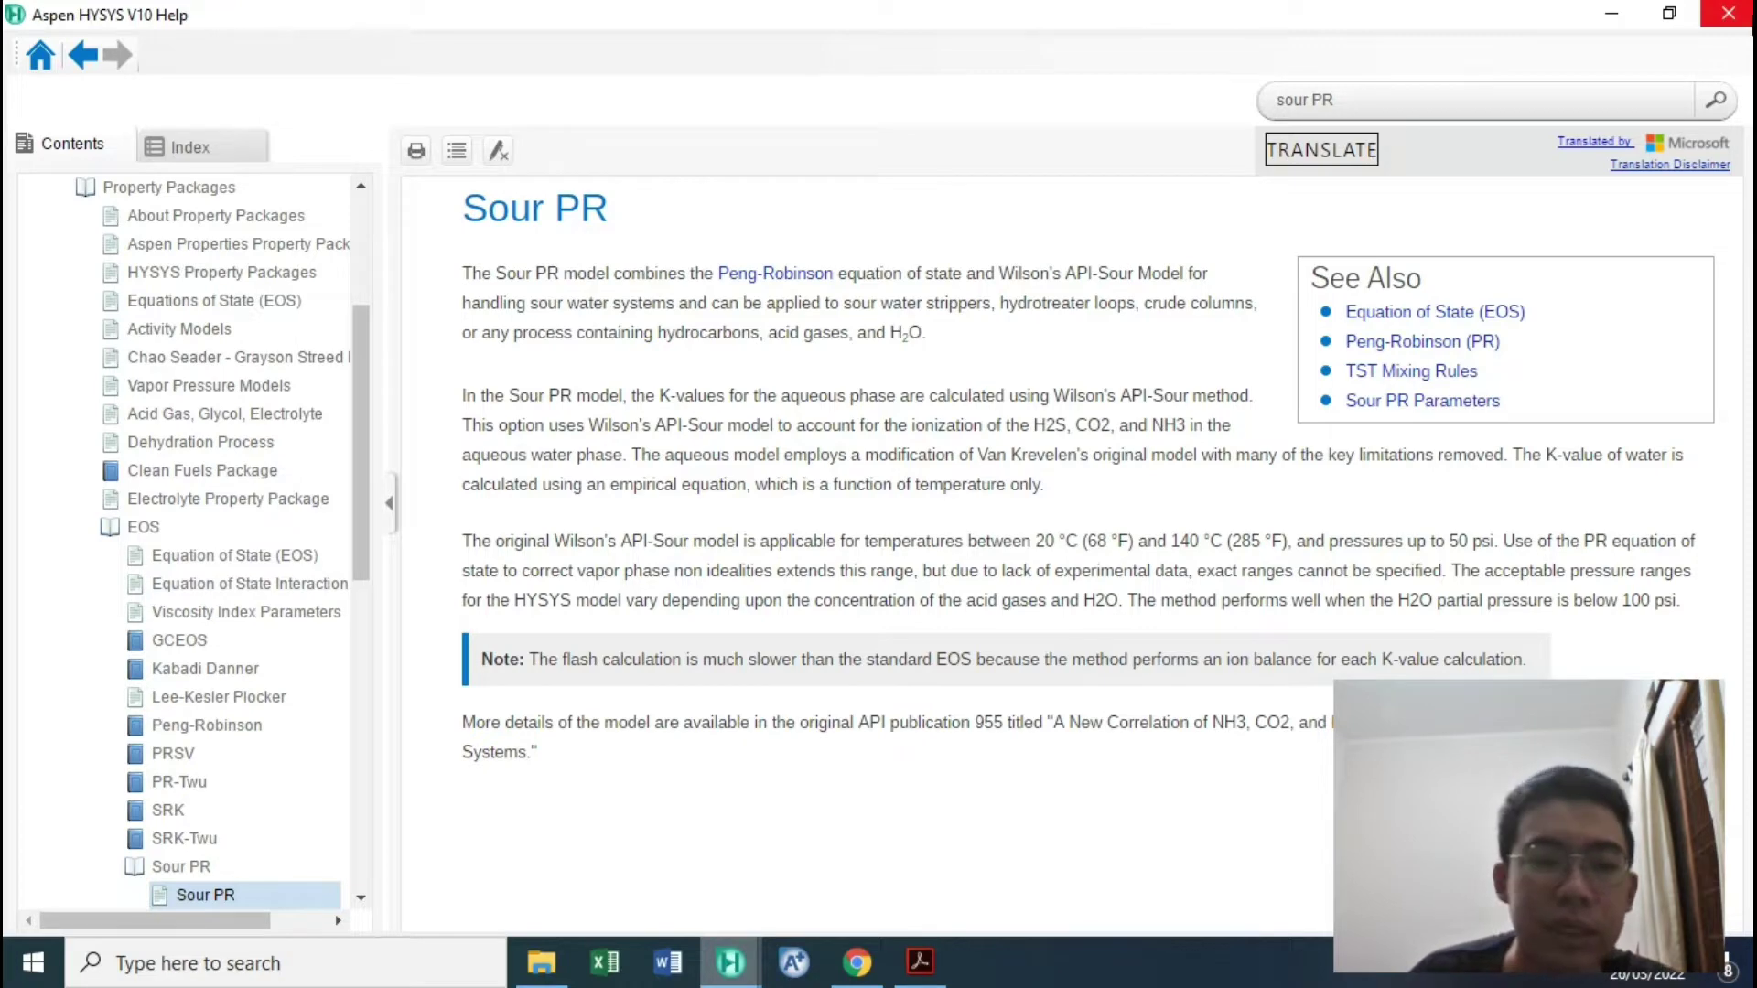
{"action": "left_click", "coordinate": [1727, 12]}
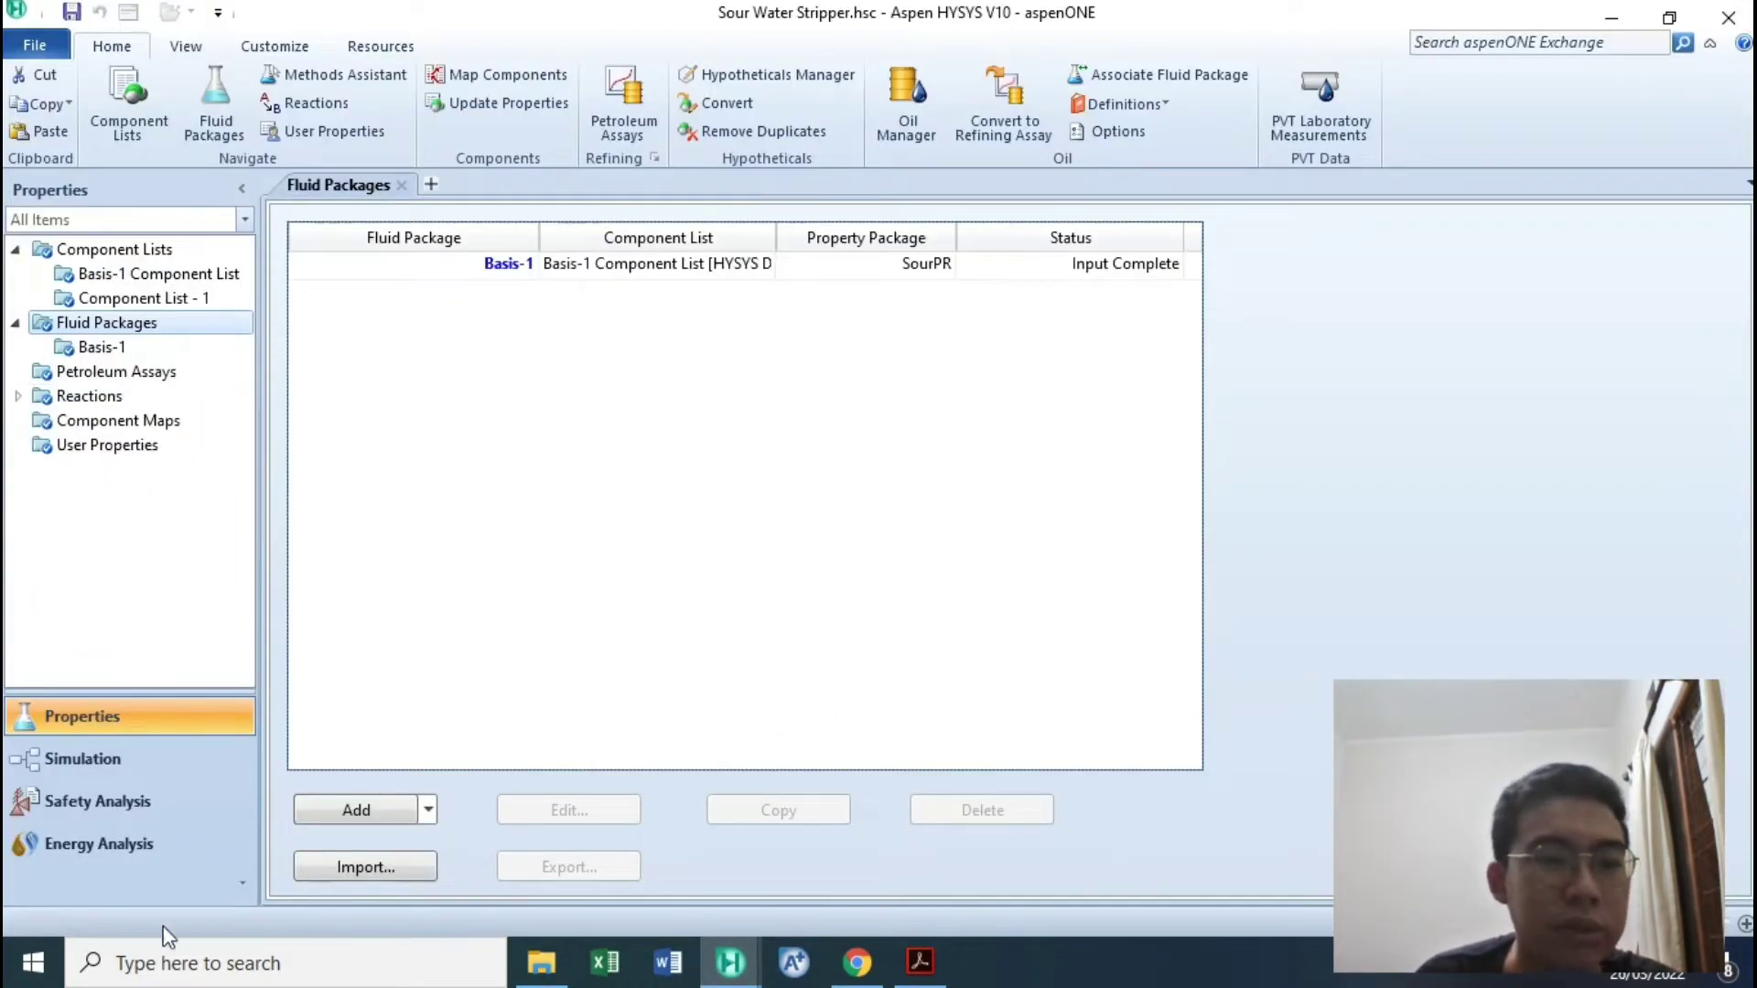
Look through the databank's pure components available for the Basis-1 Component List.
{"action": "left_click", "coordinate": [159, 276]}
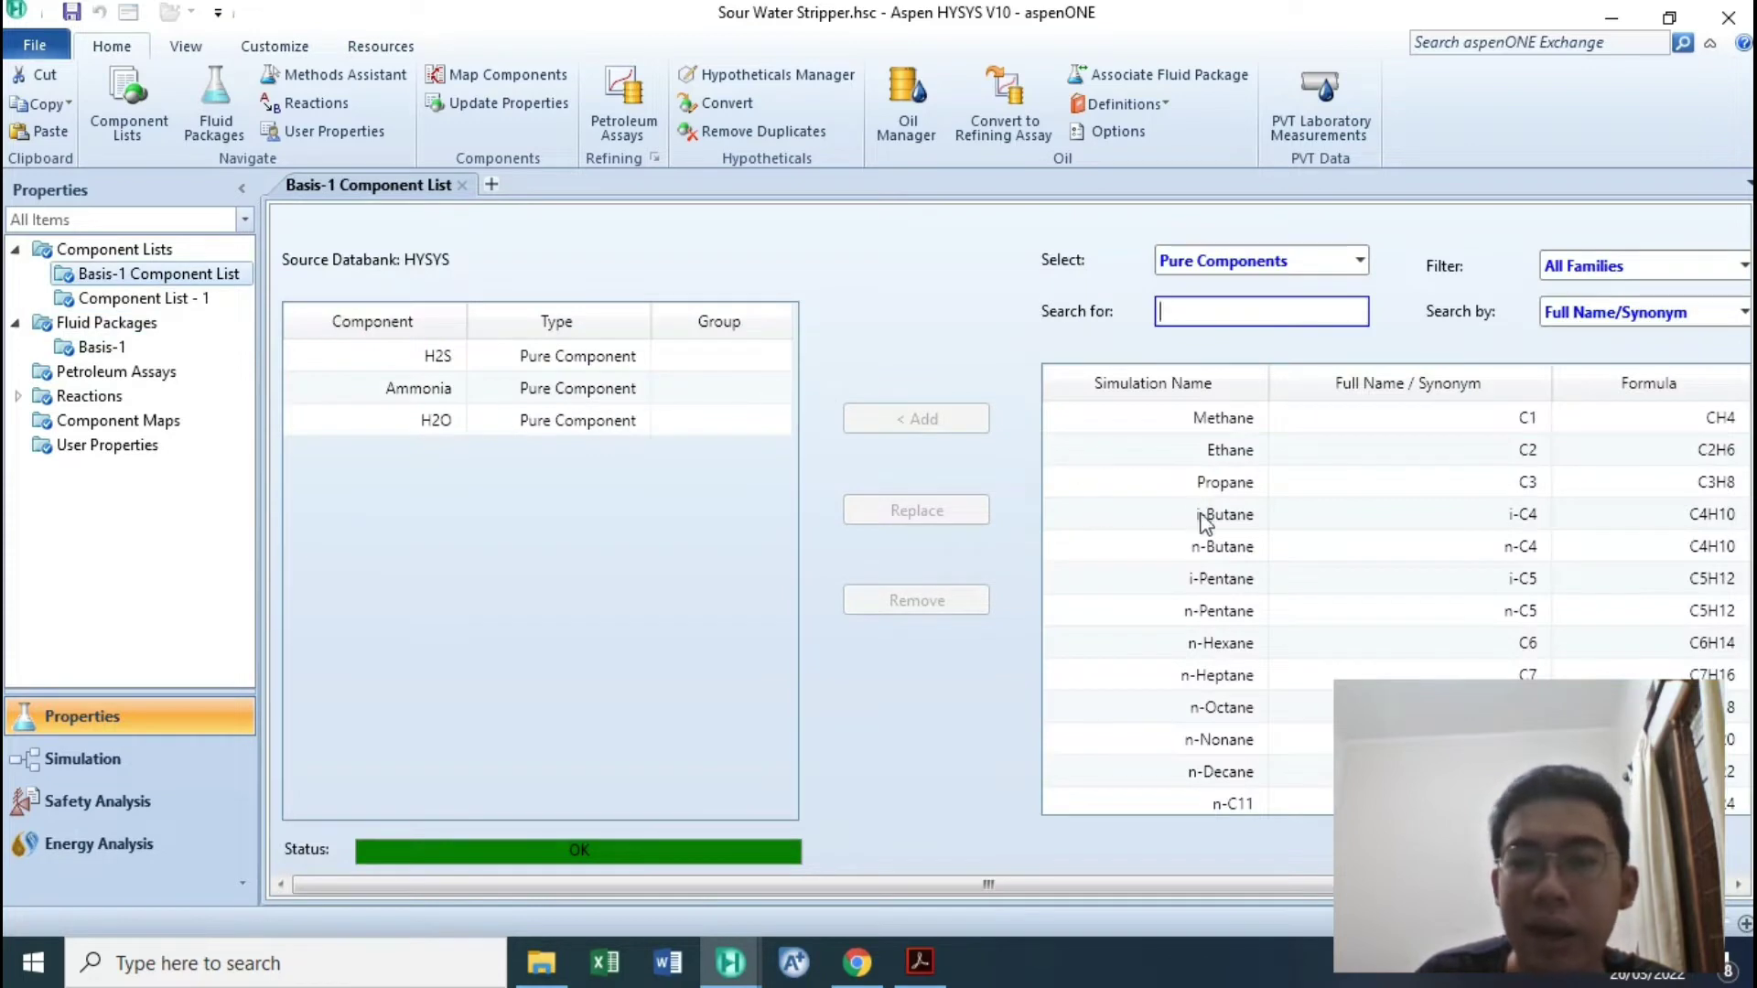
{"action": "scroll", "coordinate": [1204, 522], "scroll_direction": "down", "scroll_amount": 3}
{"action": "left_click", "coordinate": [1179, 731]}
{"action": "left_click", "coordinate": [719, 640]}
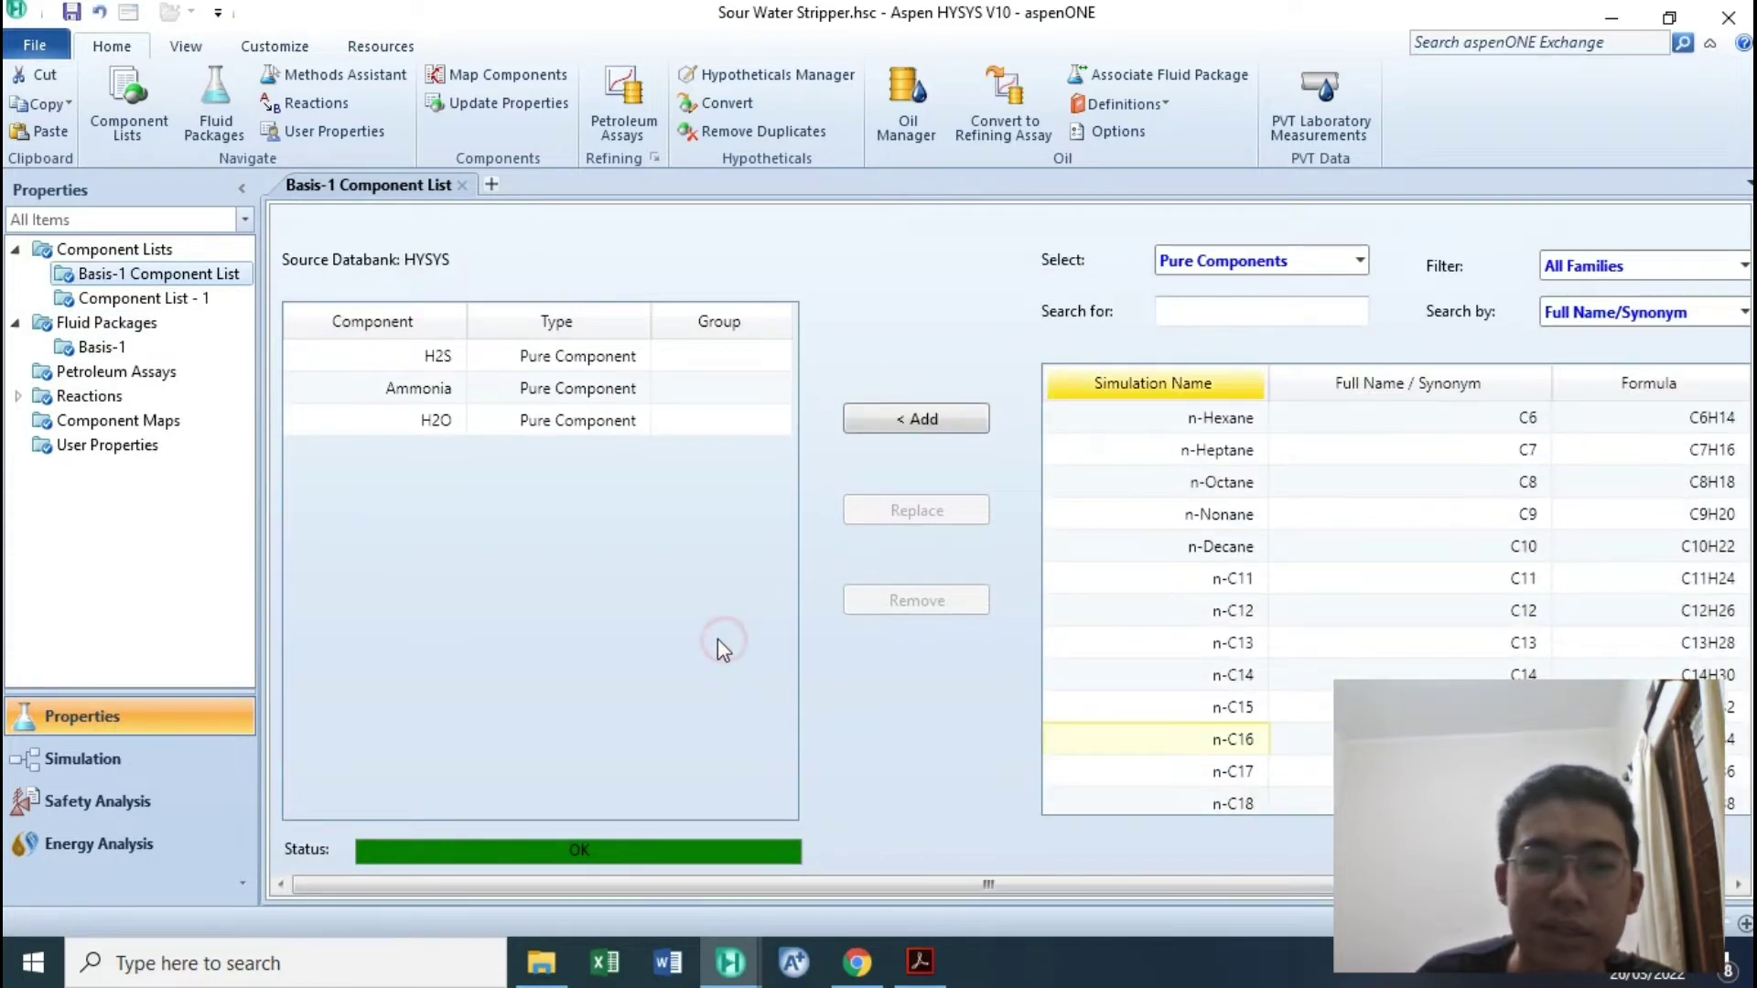
{"action": "scroll", "coordinate": [1301, 594], "scroll_direction": "up", "scroll_amount": 3}
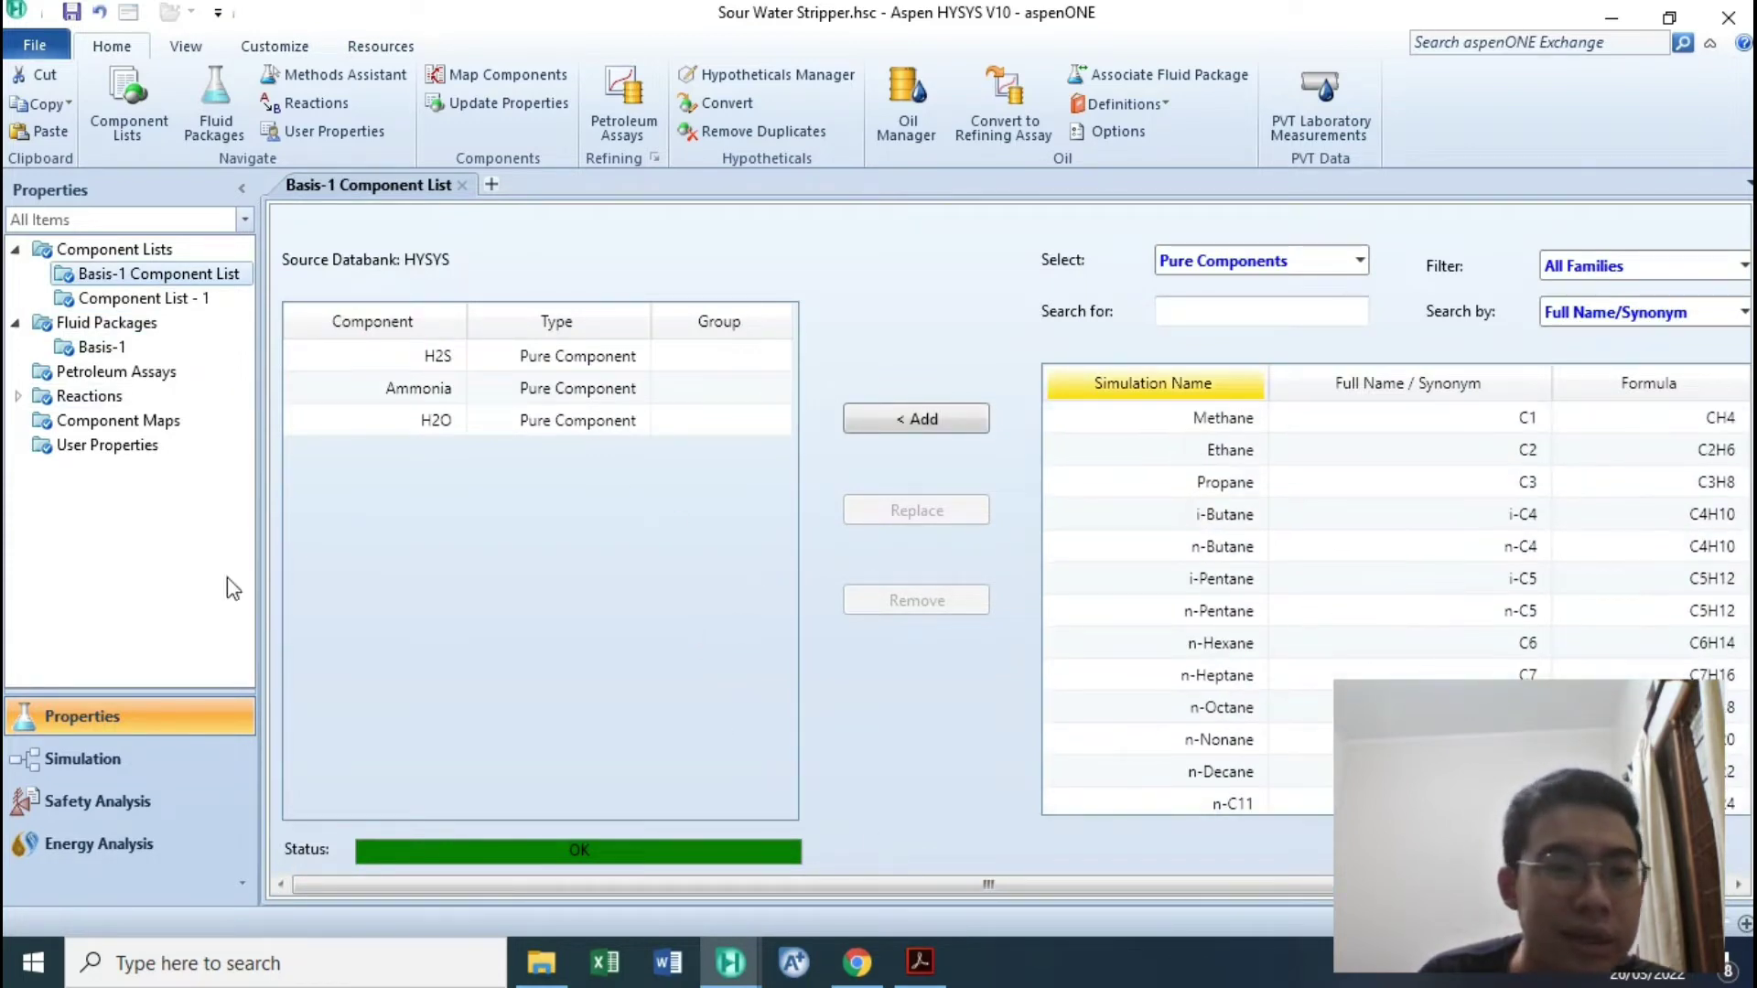
Check the Global Rxn Set and the reactions overview for any defined reactions.
{"action": "left_click", "coordinate": [18, 395]}
{"action": "left_click", "coordinate": [89, 395]}
{"action": "left_click", "coordinate": [167, 421]}
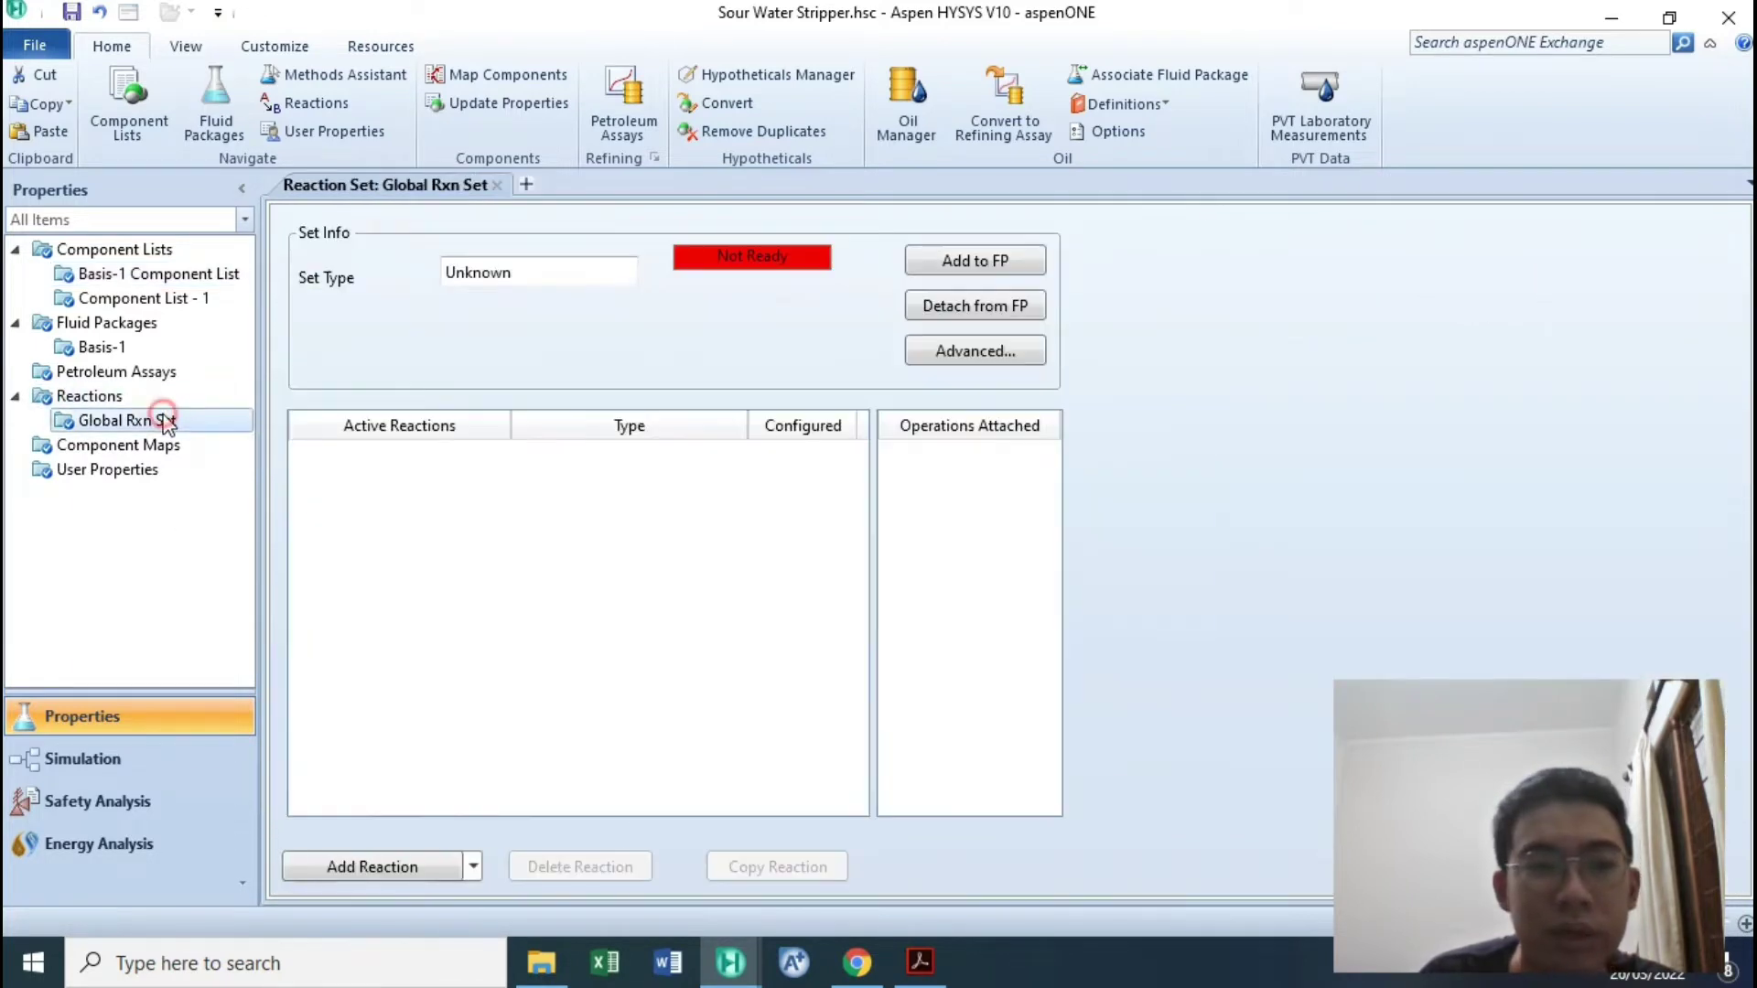
{"action": "left_click", "coordinate": [89, 395]}
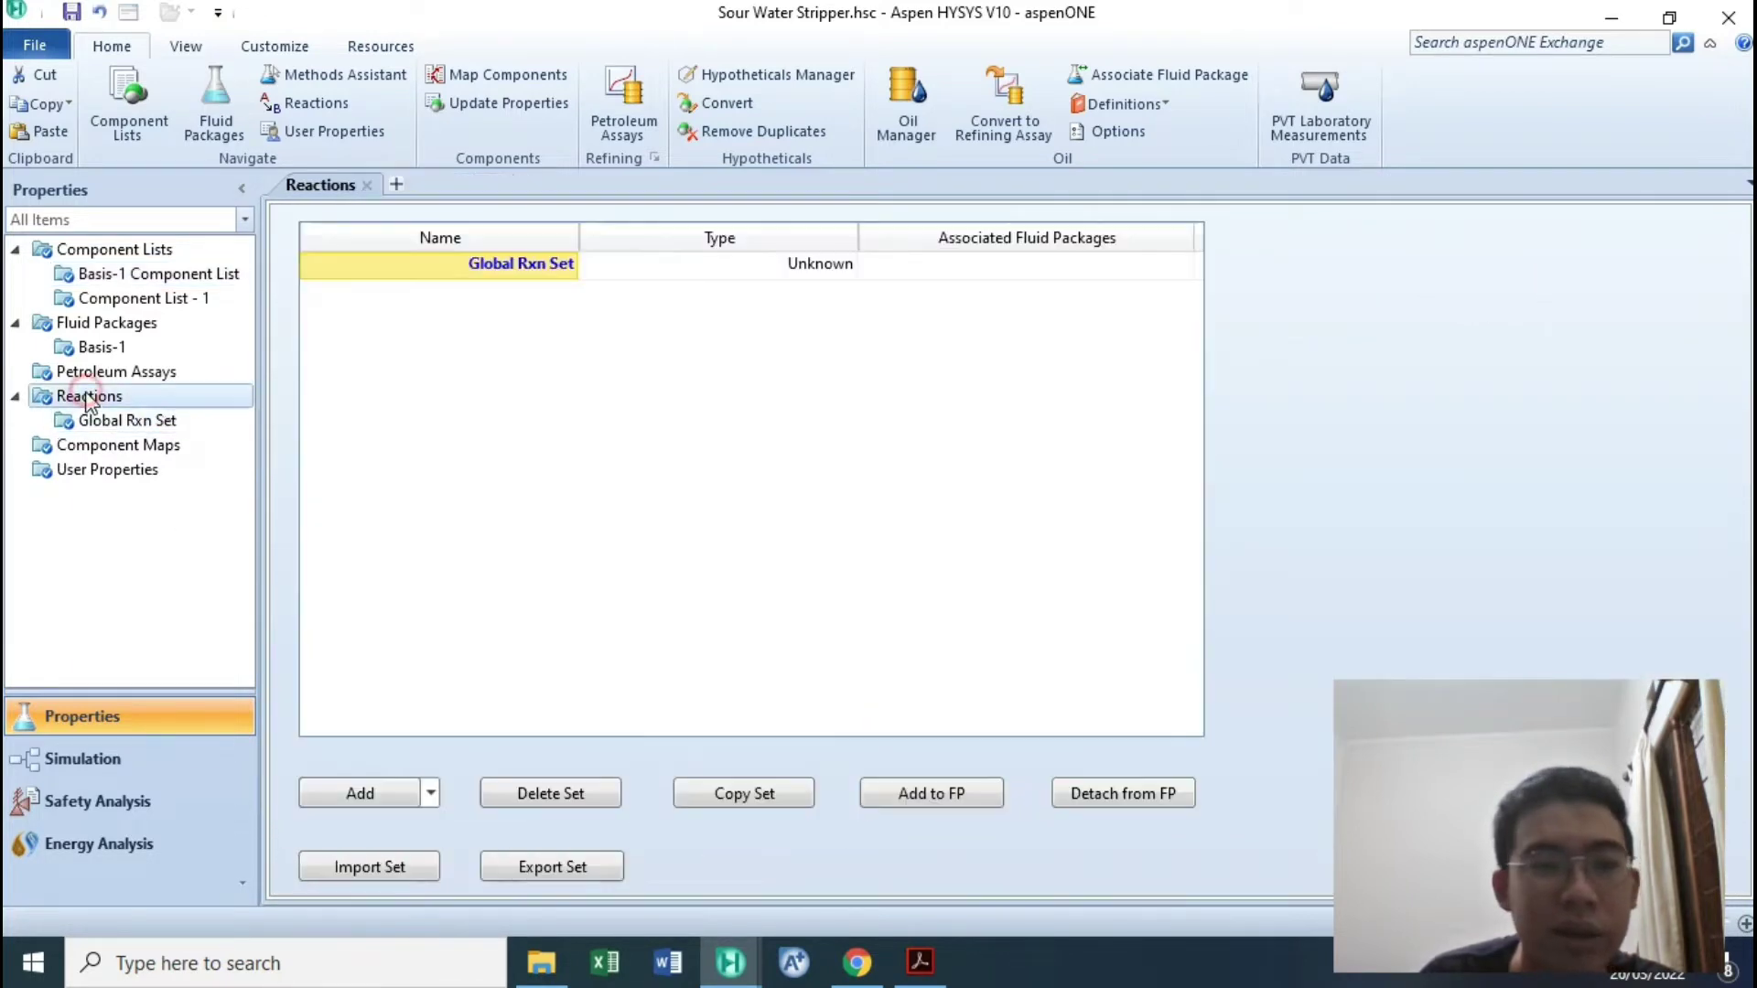
Return to the Simulation environment and examine the Effluent stream and SW Stripper column on the flowsheet.
{"action": "left_click", "coordinate": [110, 758]}
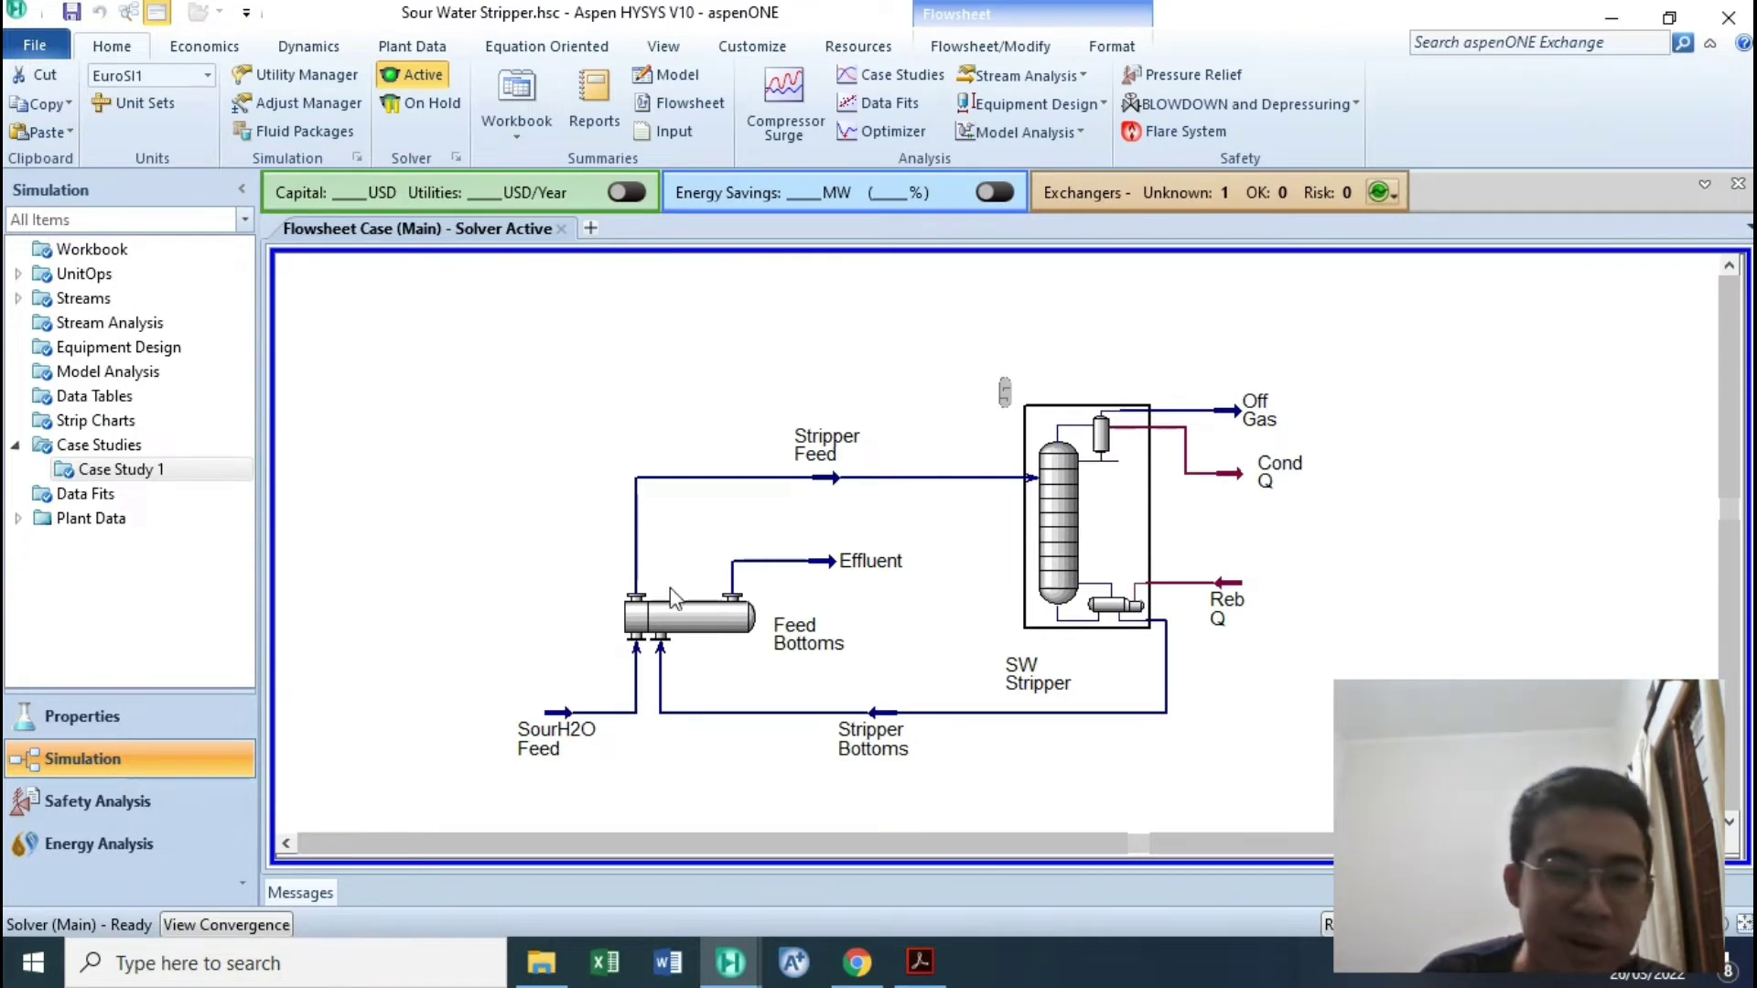
{"action": "left_click", "coordinate": [814, 574]}
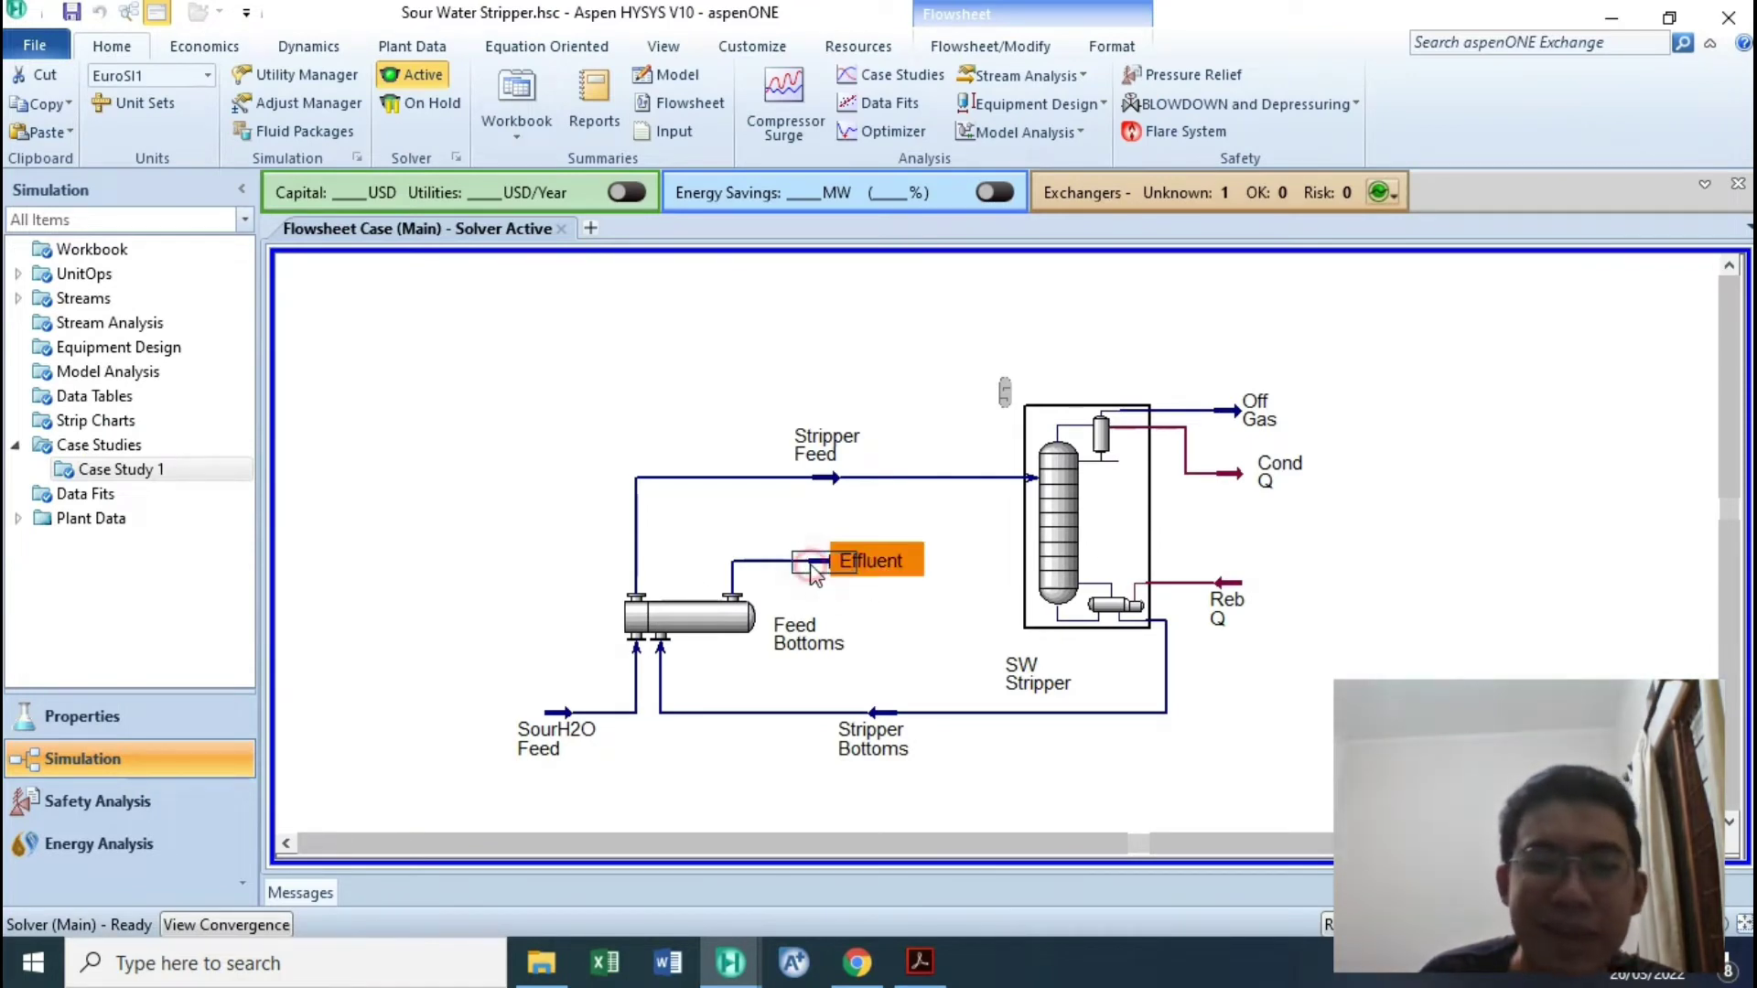
{"action": "left_click", "coordinate": [823, 593]}
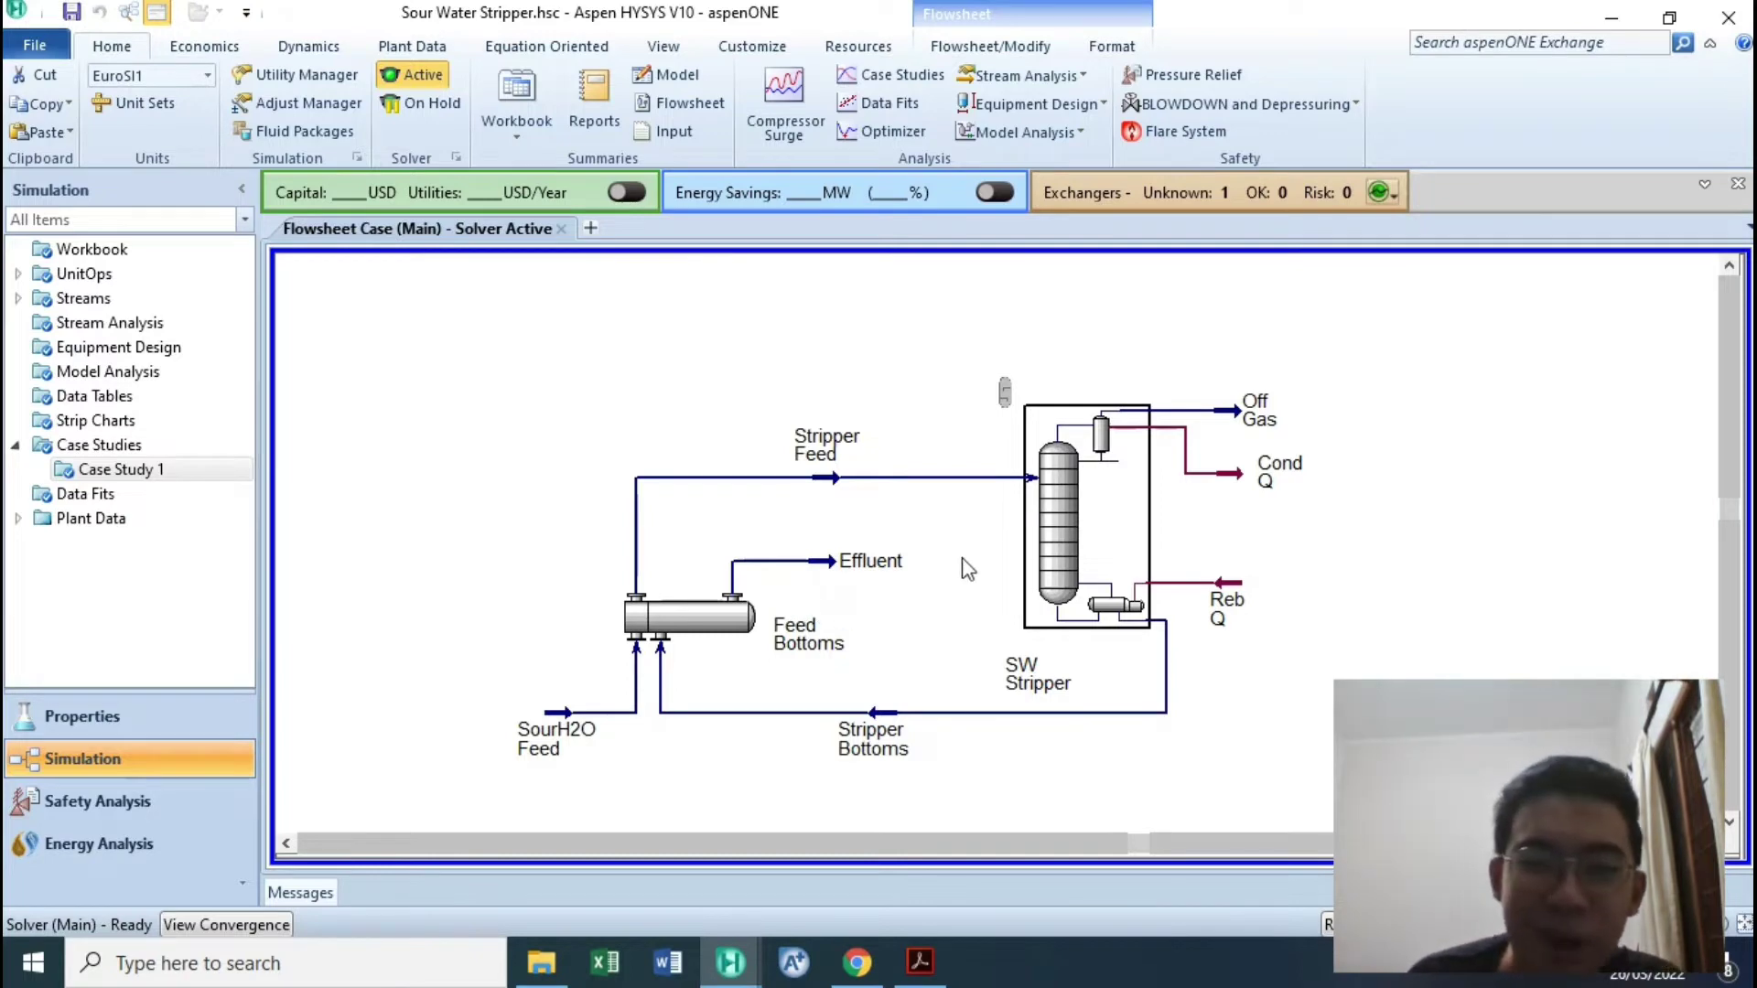
{"action": "left_click", "coordinate": [1096, 517]}
{"action": "left_click", "coordinate": [824, 367]}
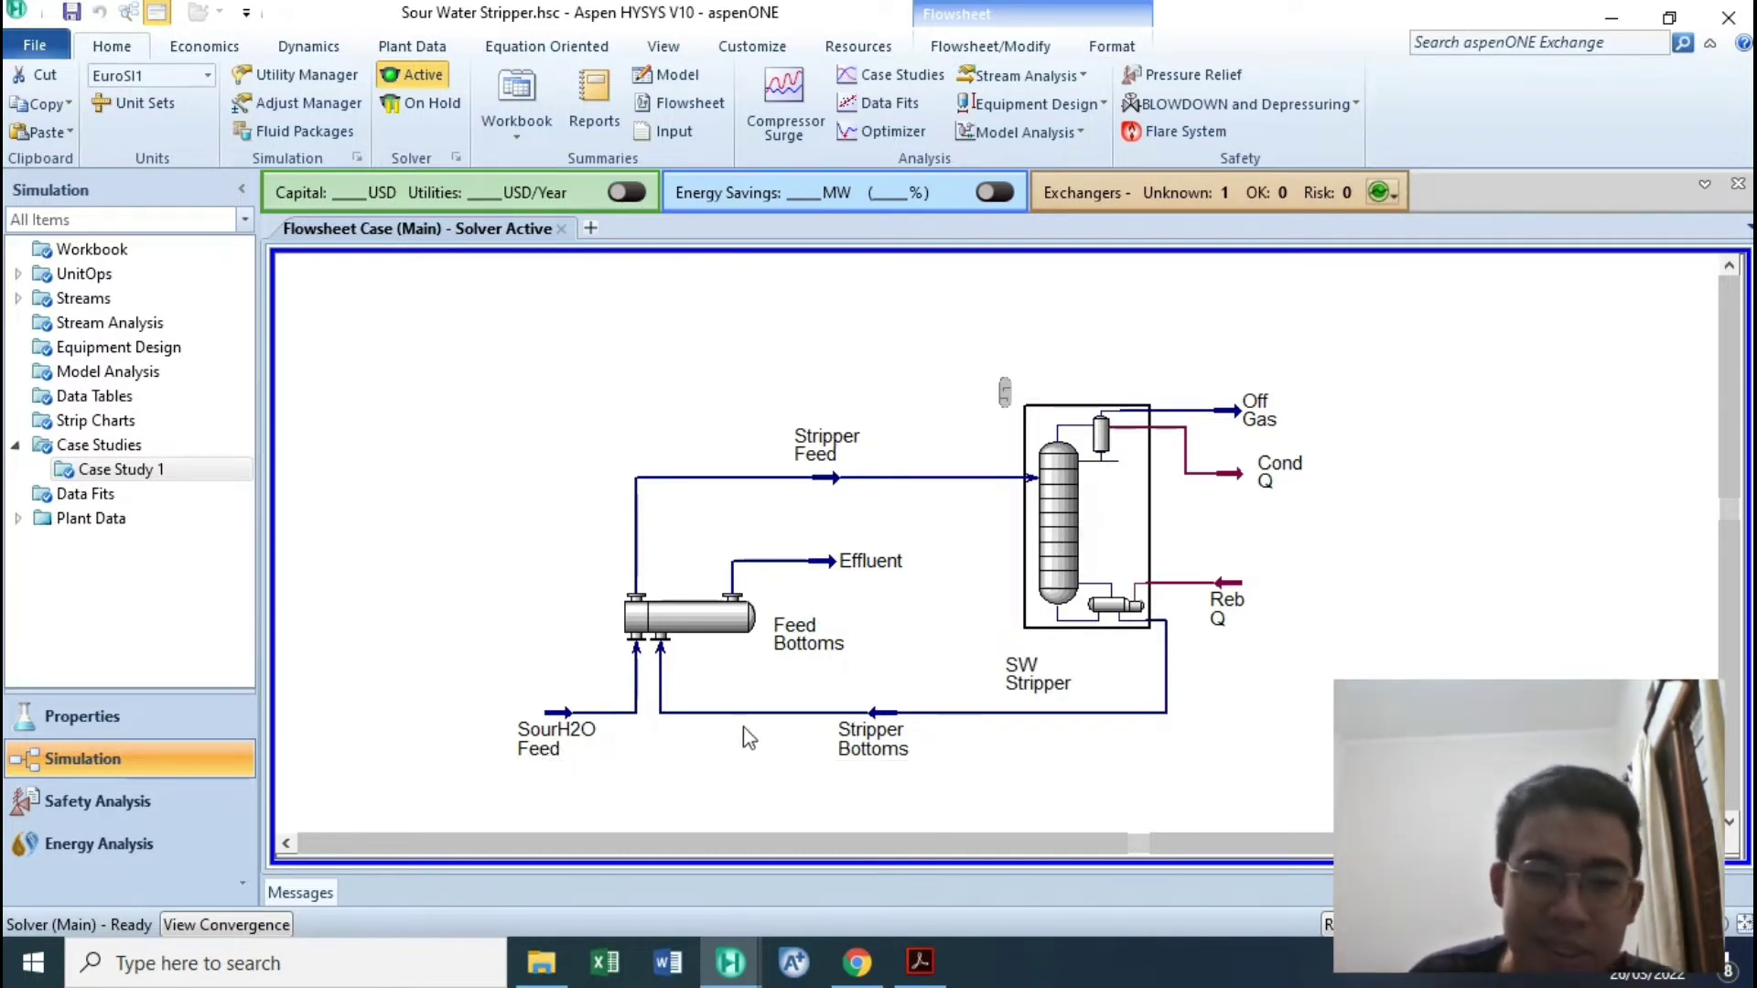
Open the SourH2O Feed stream and inspect its composition as mass fractions of H2S, ammonia and H2O.
{"action": "left_click", "coordinate": [558, 736]}
{"action": "double_click", "coordinate": [557, 732]}
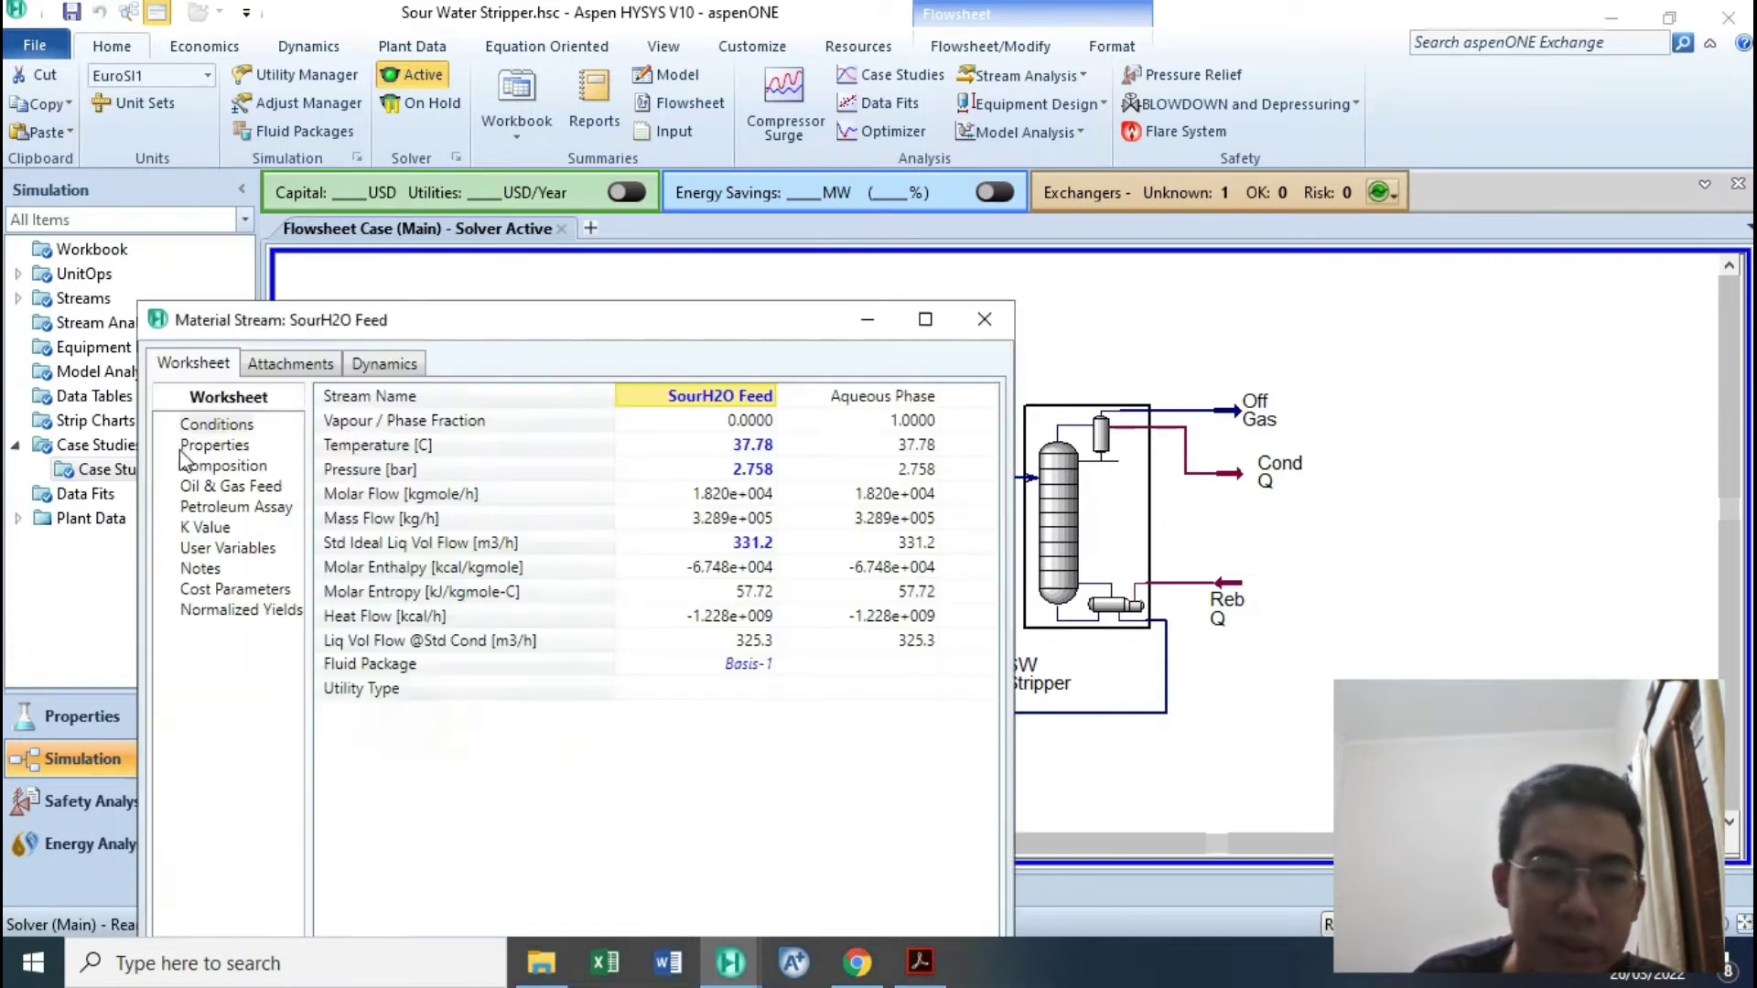
{"action": "left_click", "coordinate": [227, 467]}
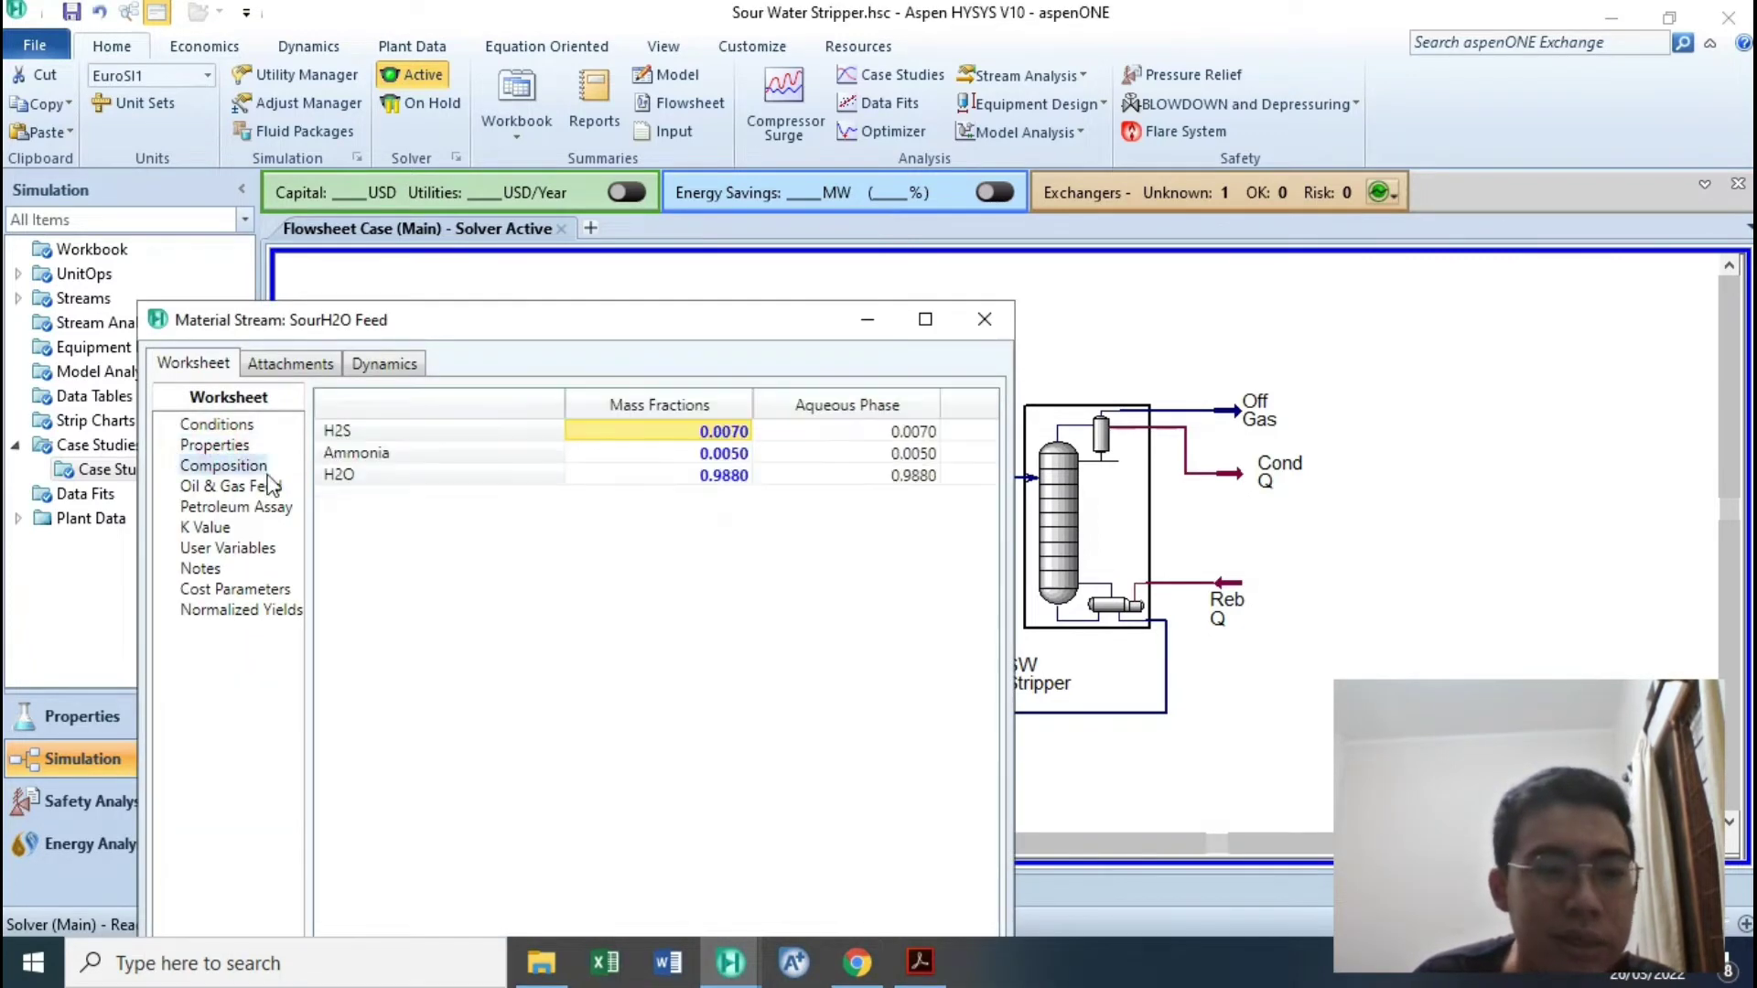
{"action": "left_click", "coordinate": [701, 452]}
{"action": "left_click", "coordinate": [686, 474]}
{"action": "left_click", "coordinate": [439, 477]}
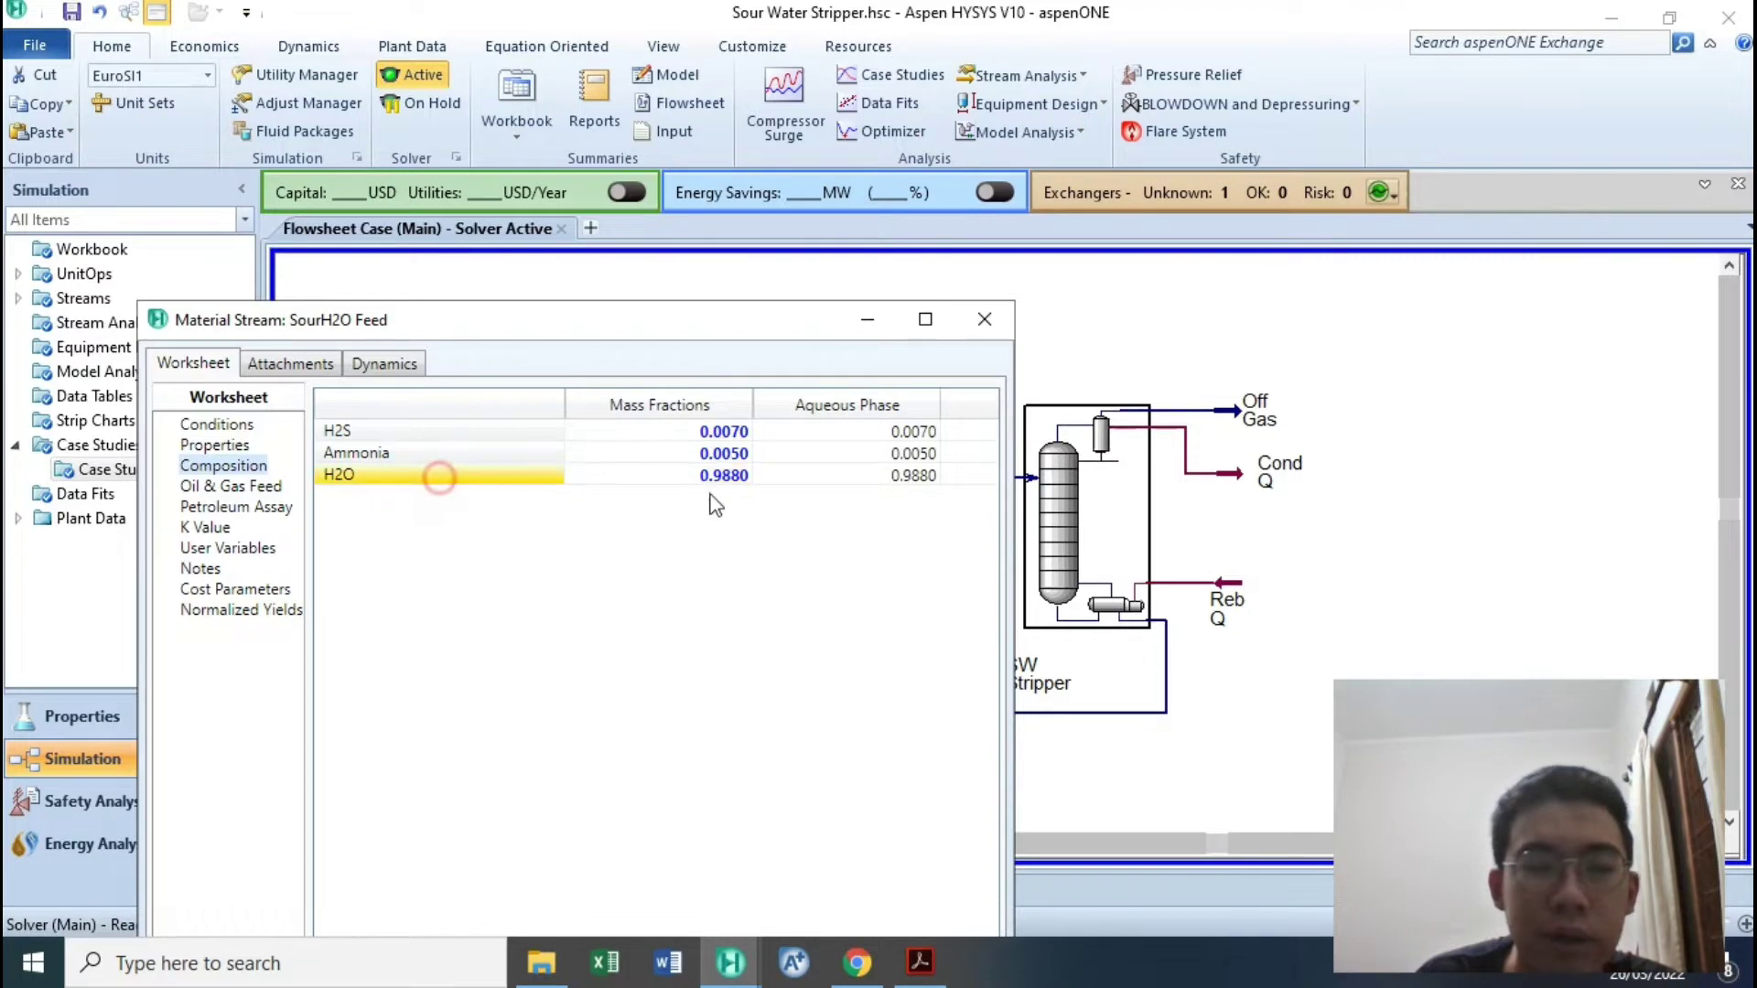
{"action": "left_click", "coordinate": [705, 476]}
{"action": "left_click", "coordinate": [549, 474]}
{"action": "left_click", "coordinate": [702, 478]}
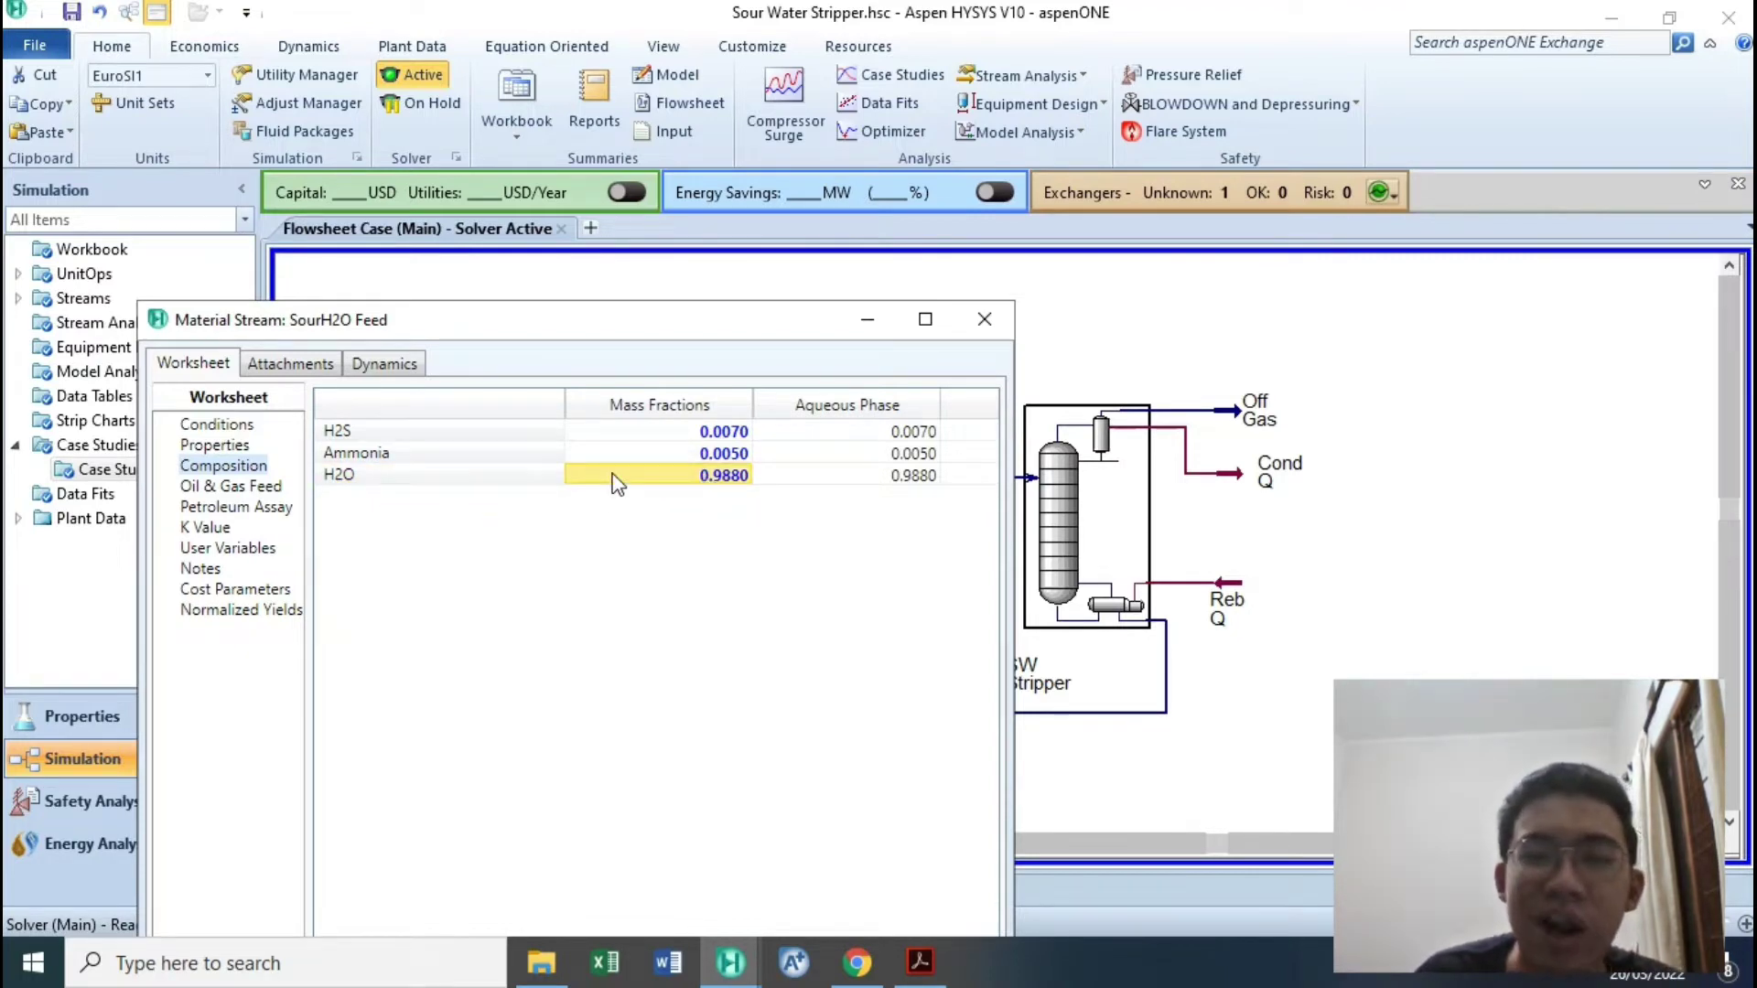
Review the H2O, H2S and ammonia mass fractions of the SourH2O Feed and close the stream window.
{"action": "left_click", "coordinate": [549, 474]}
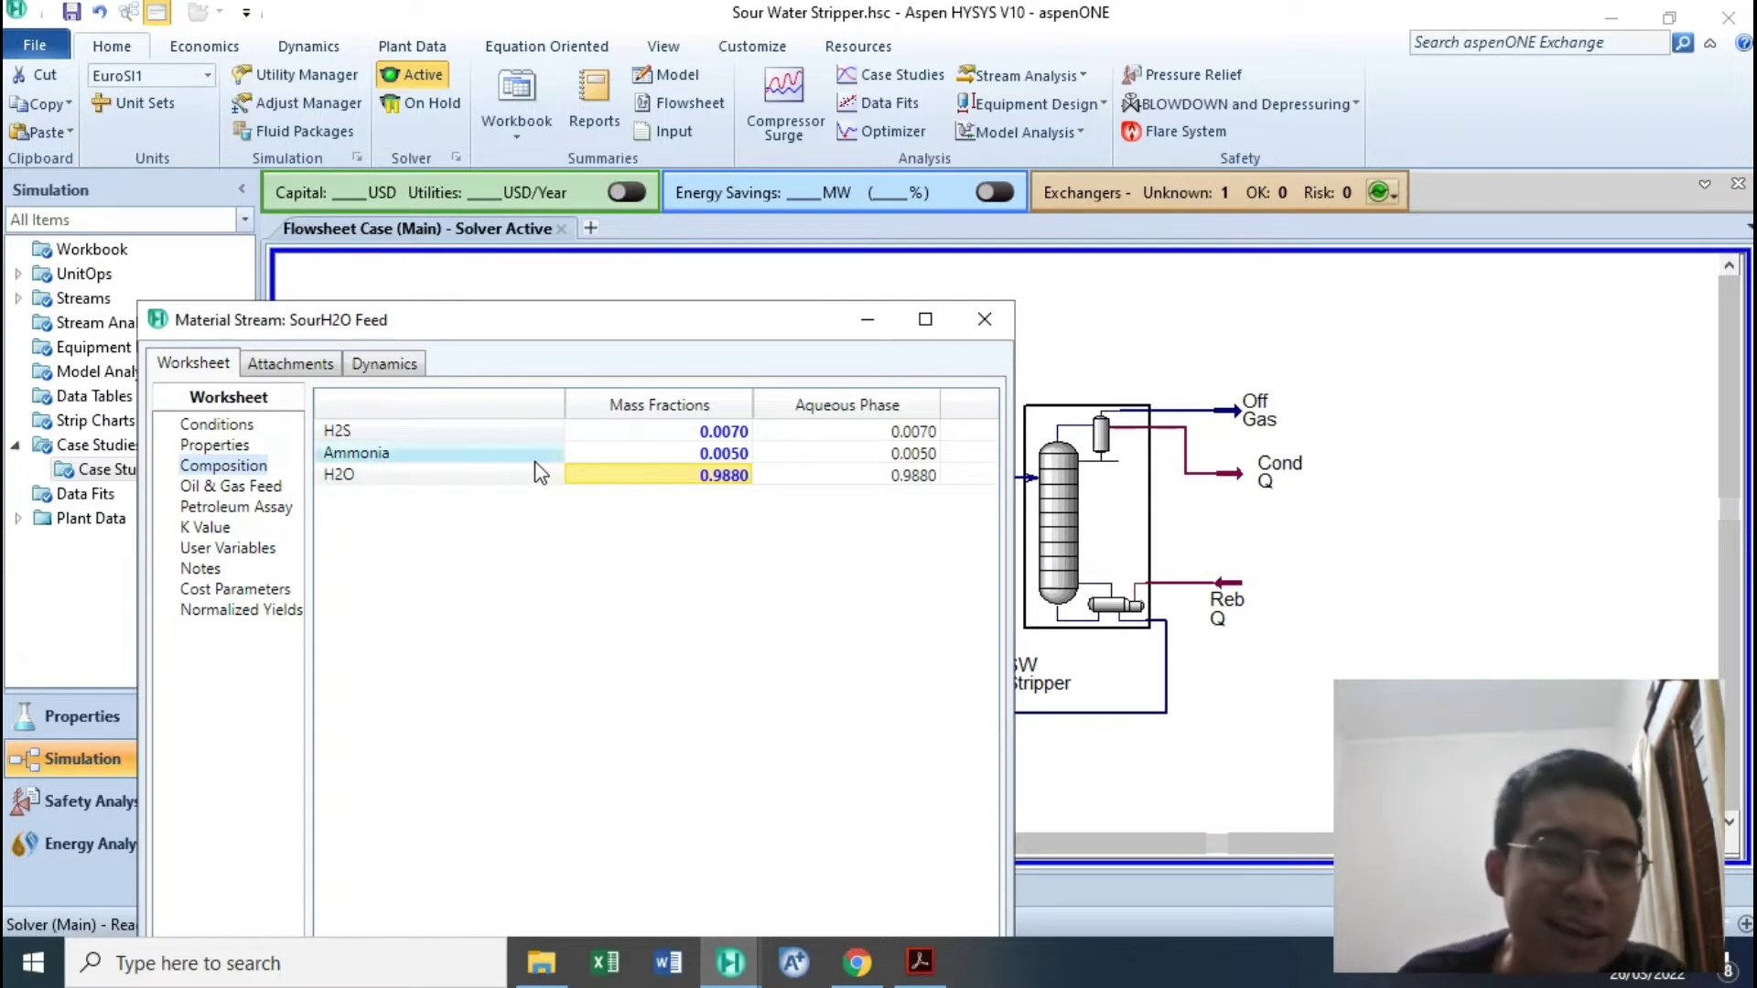
{"action": "left_click", "coordinate": [681, 472]}
{"action": "left_click", "coordinate": [666, 431]}
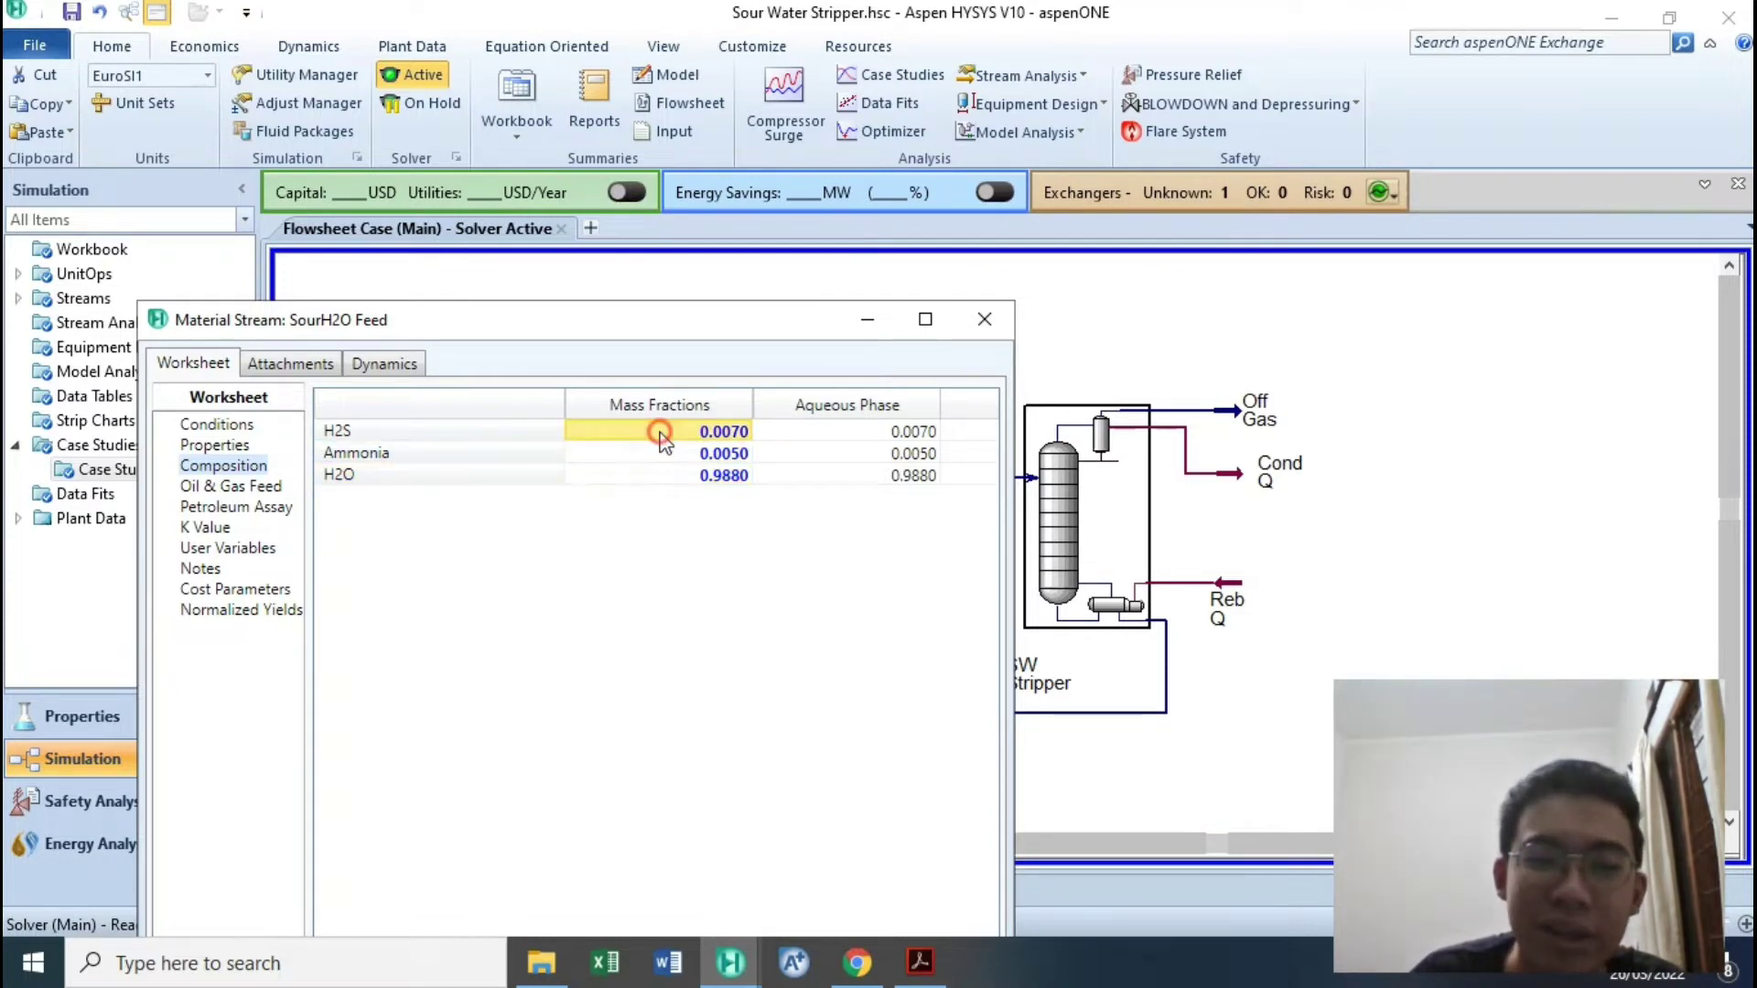
{"action": "left_click", "coordinate": [674, 452]}
{"action": "left_click", "coordinate": [667, 432]}
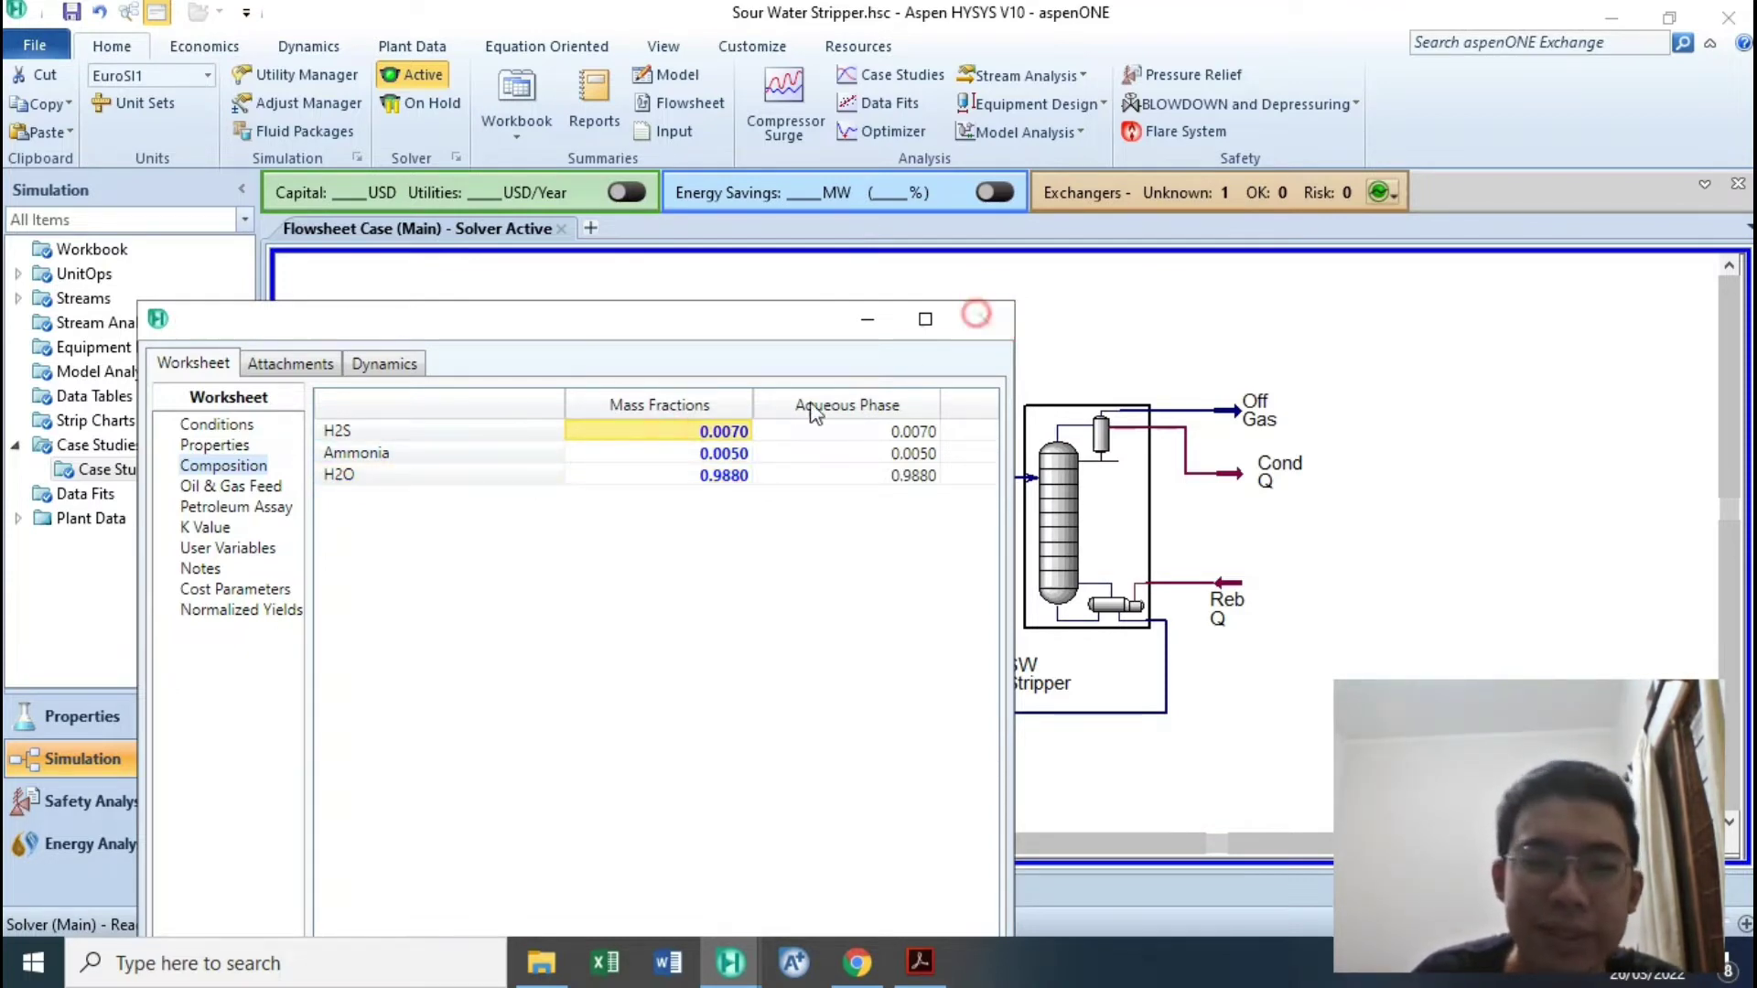
{"action": "left_click", "coordinate": [980, 319]}
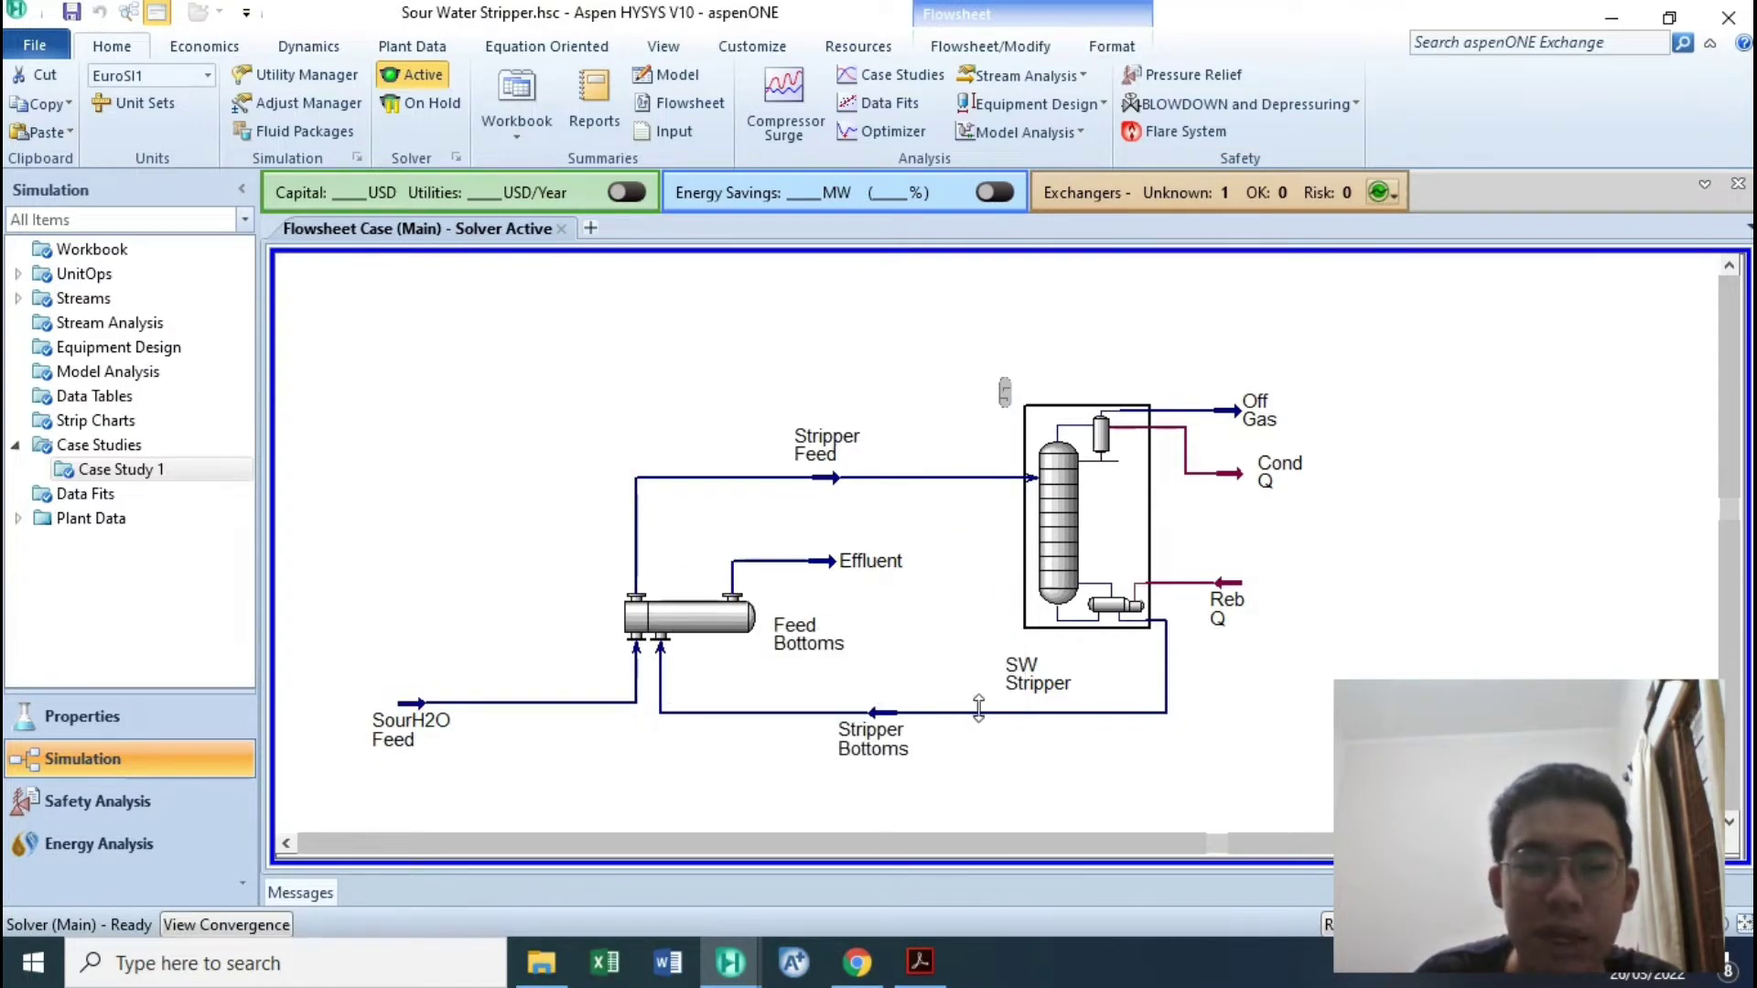
Check the Stripper Bottoms stream's conditions, and show its property table on the flowsheet below the SW Stripper.
{"action": "double_click", "coordinate": [871, 737]}
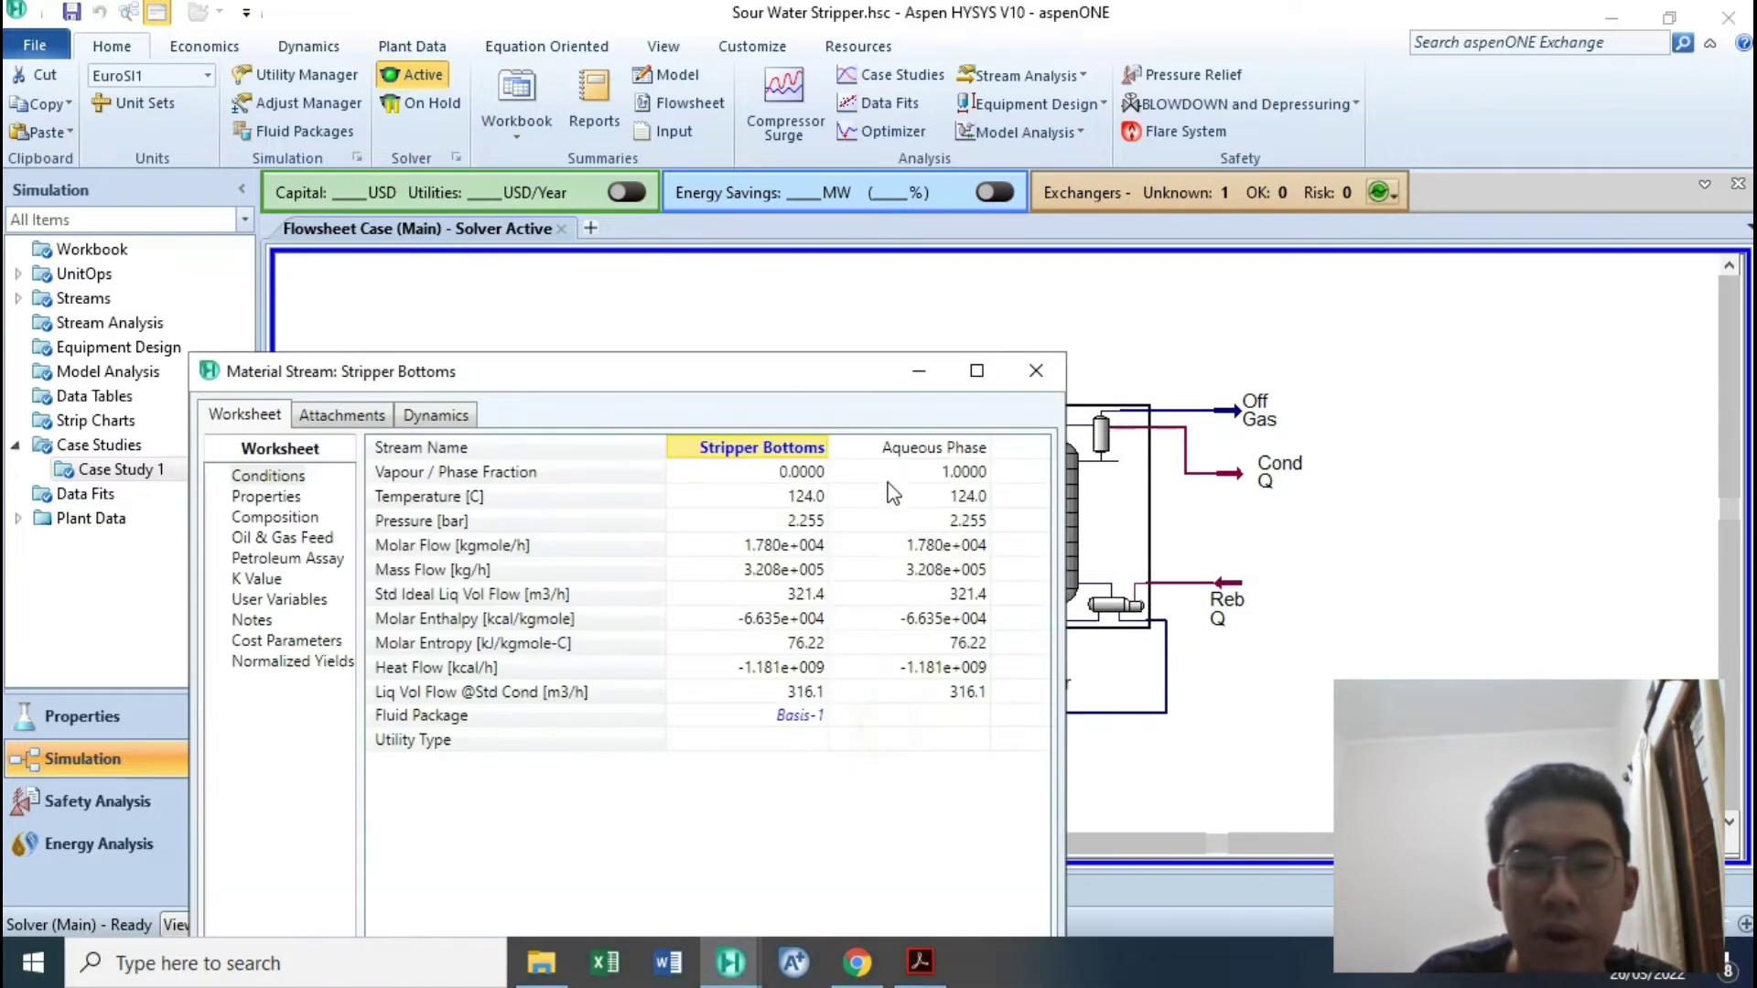
{"action": "left_click", "coordinate": [1041, 372]}
{"action": "right_click", "coordinate": [874, 712]}
{"action": "left_click", "coordinate": [871, 690]}
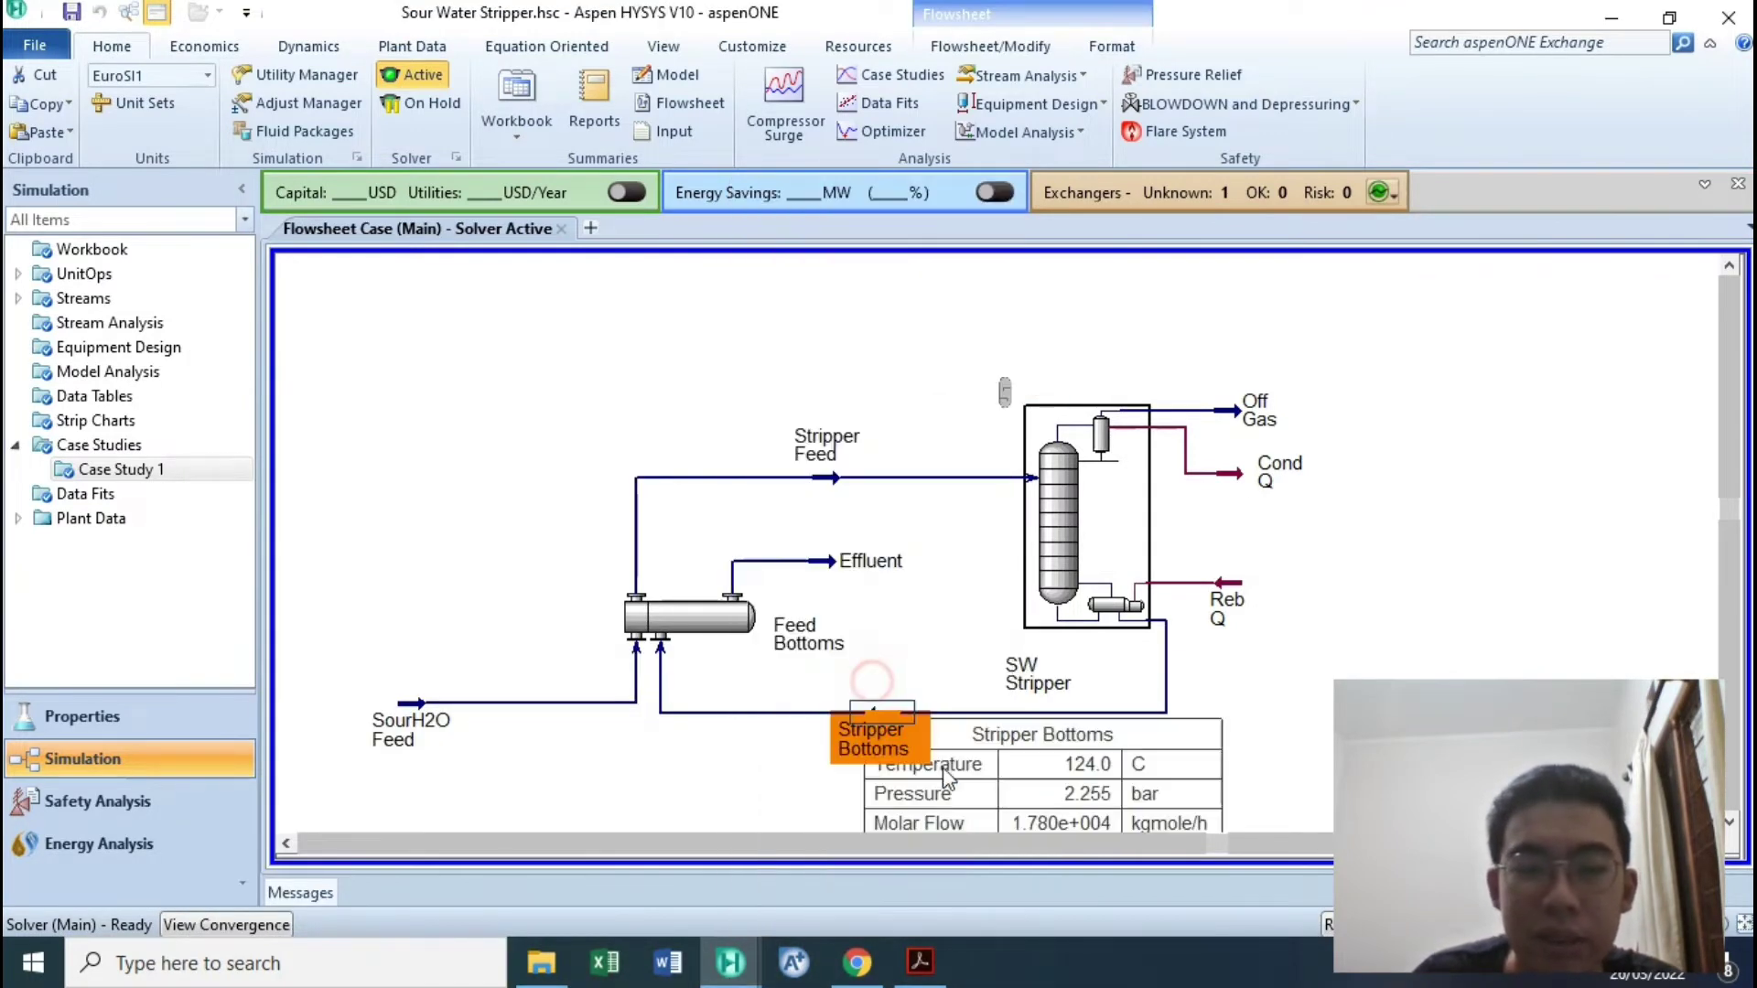
{"action": "left_click_drag", "start_coordinate": [947, 778], "coordinate": [1046, 818]}
Try showing a property table for the Effluent stream, and delete the Effluent and Stripper Bottoms tables from the flowsheet.
{"action": "right_click", "coordinate": [691, 572]}
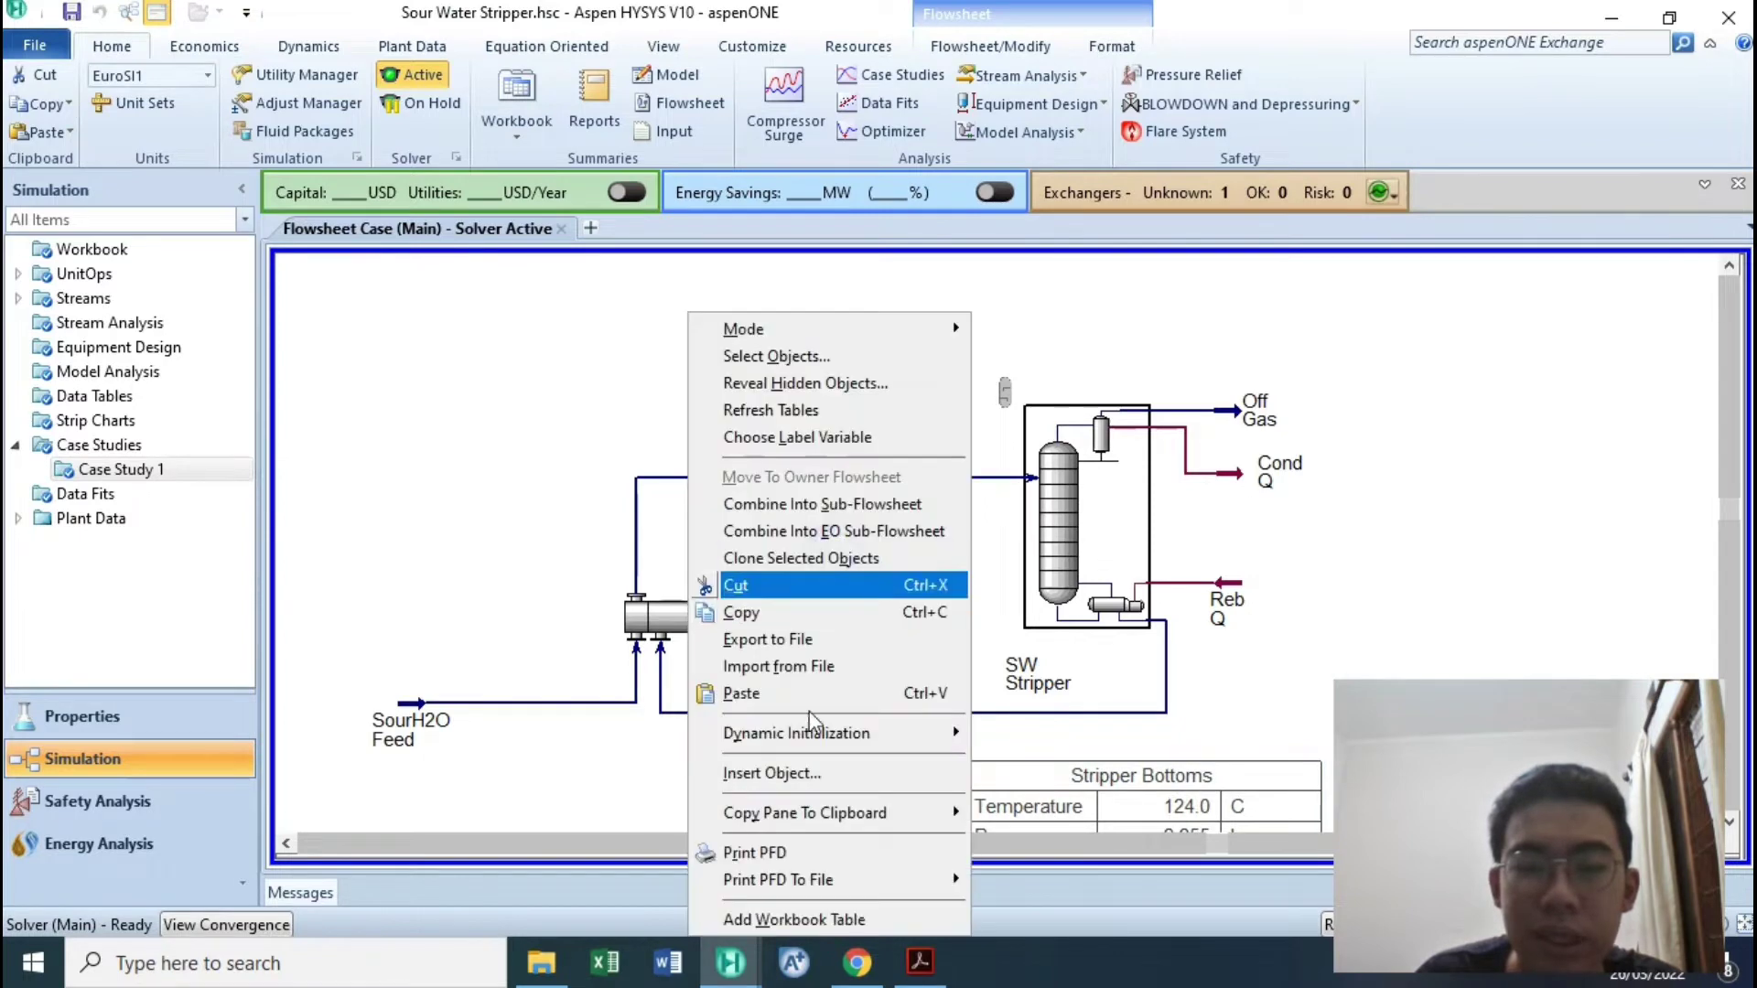
{"action": "left_click", "coordinate": [567, 508]}
{"action": "right_click", "coordinate": [833, 557]}
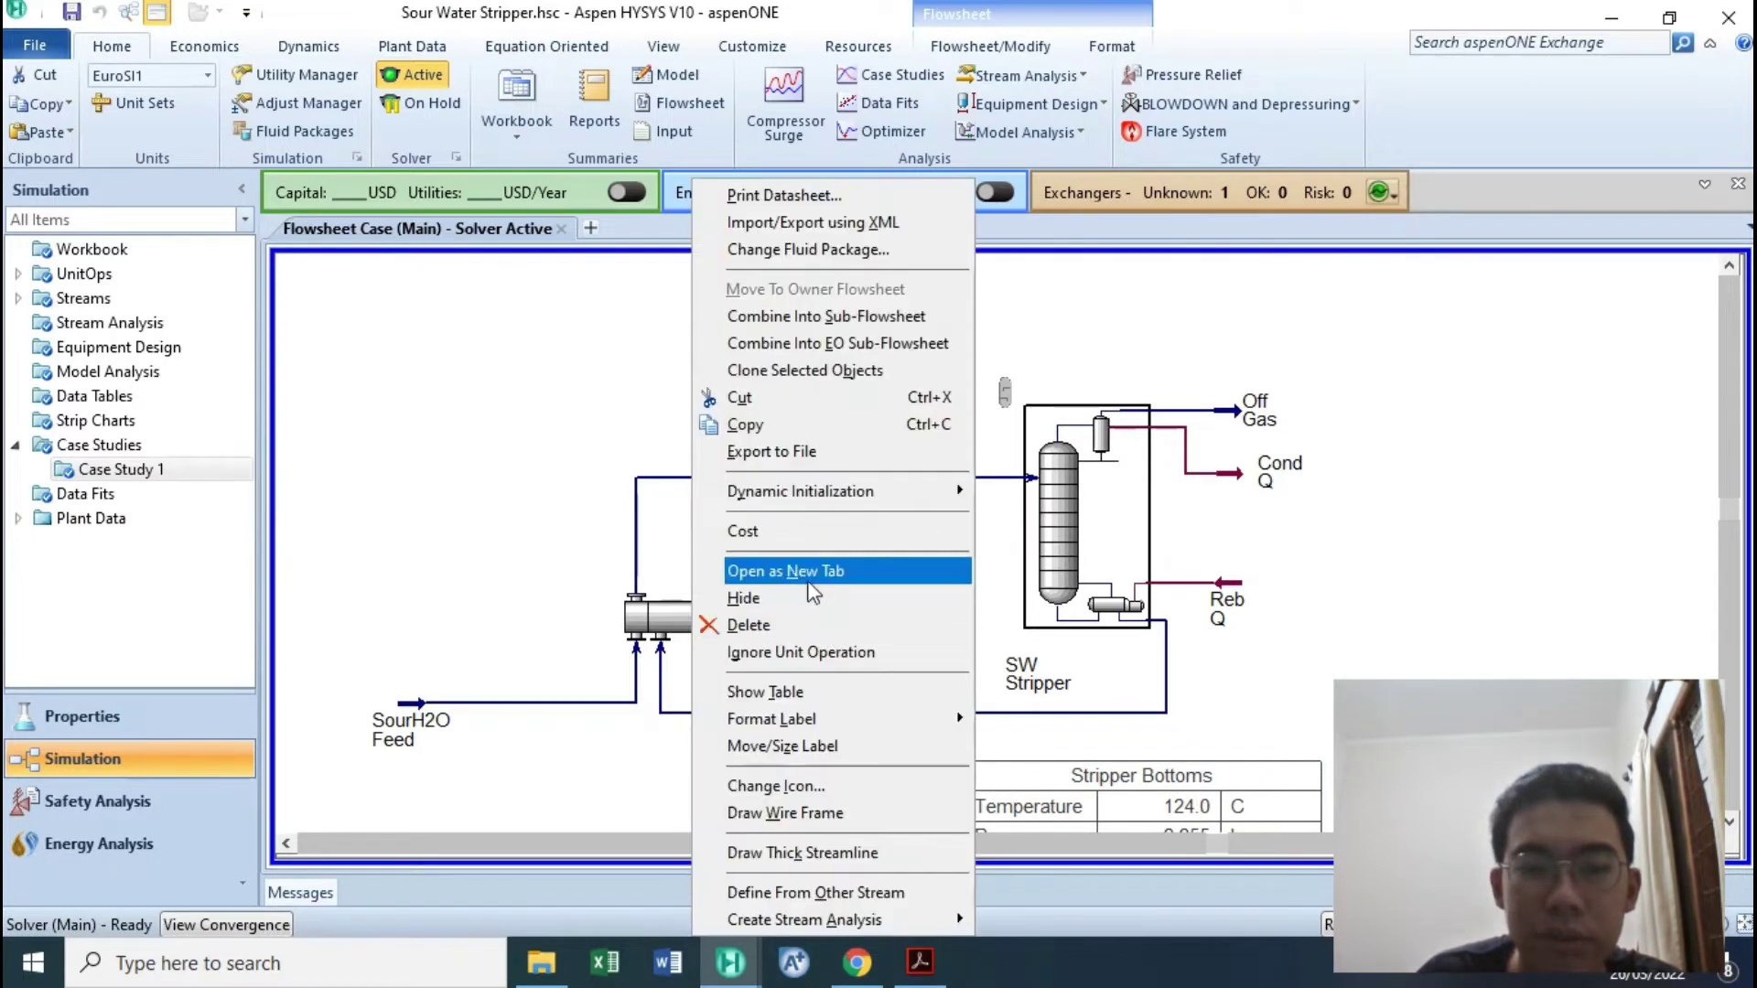
{"action": "left_click", "coordinate": [855, 691]}
{"action": "left_click_drag", "start_coordinate": [890, 604], "coordinate": [1426, 534]}
{"action": "key", "text": "Delete"}
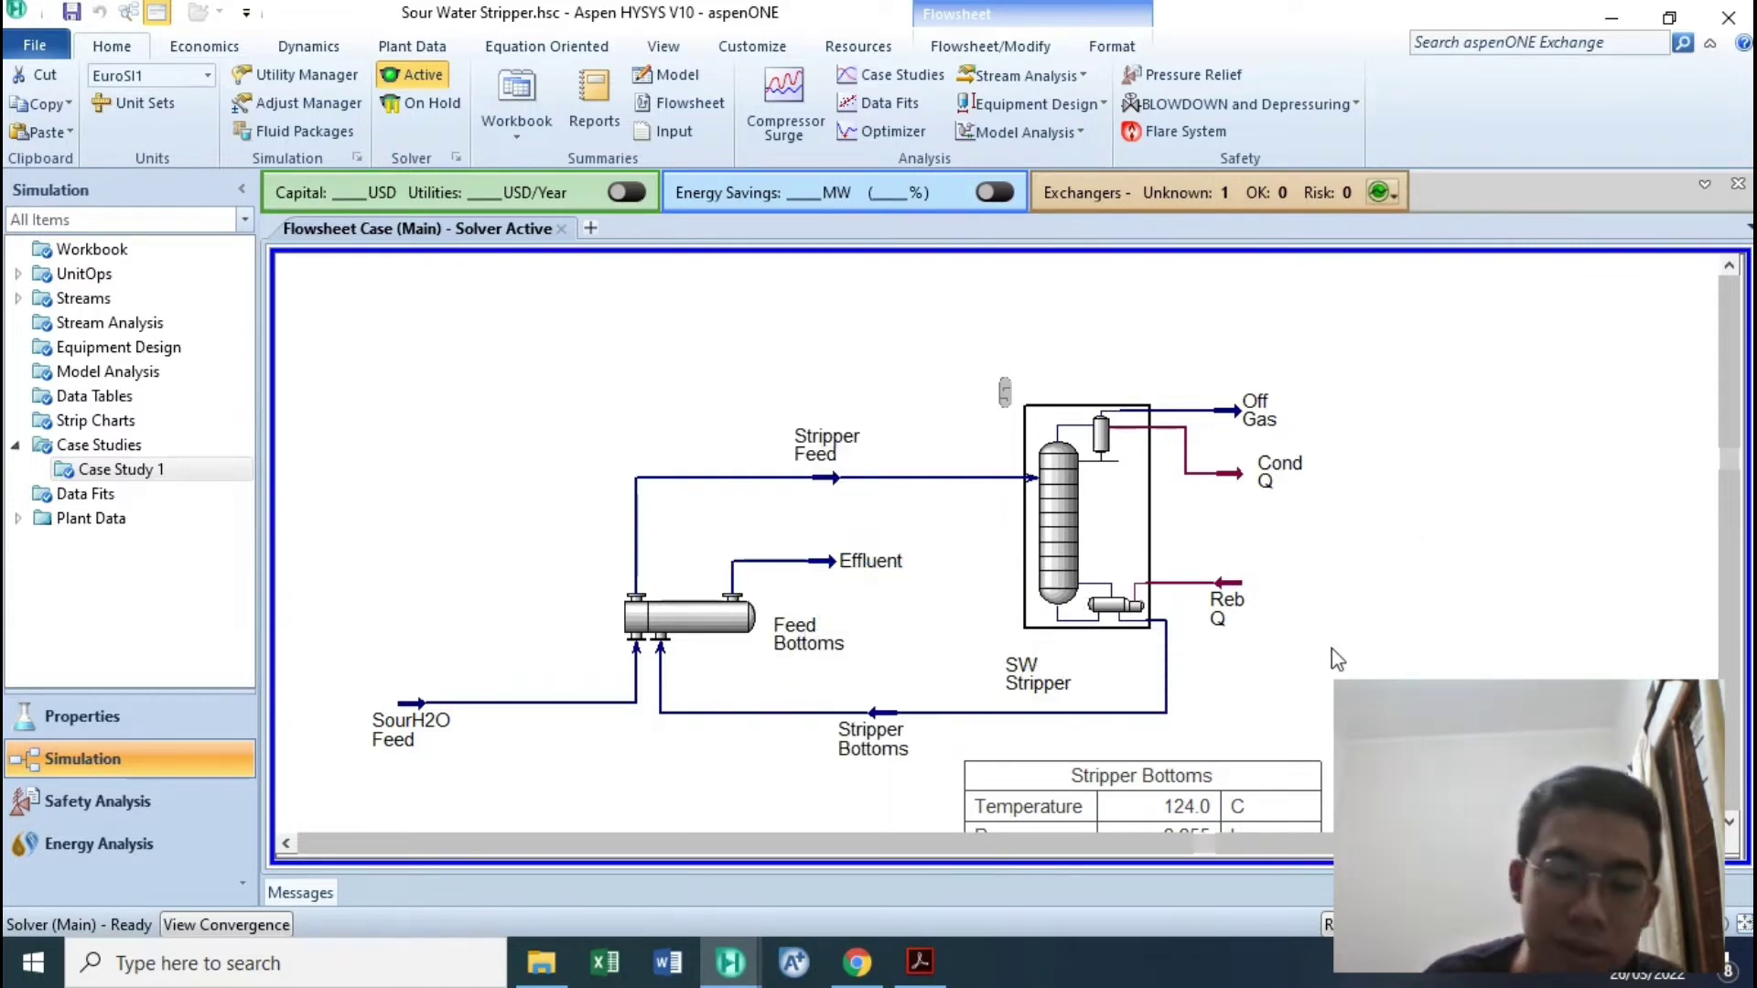
{"action": "left_click", "coordinate": [1195, 792]}
{"action": "key", "text": "Delete"}
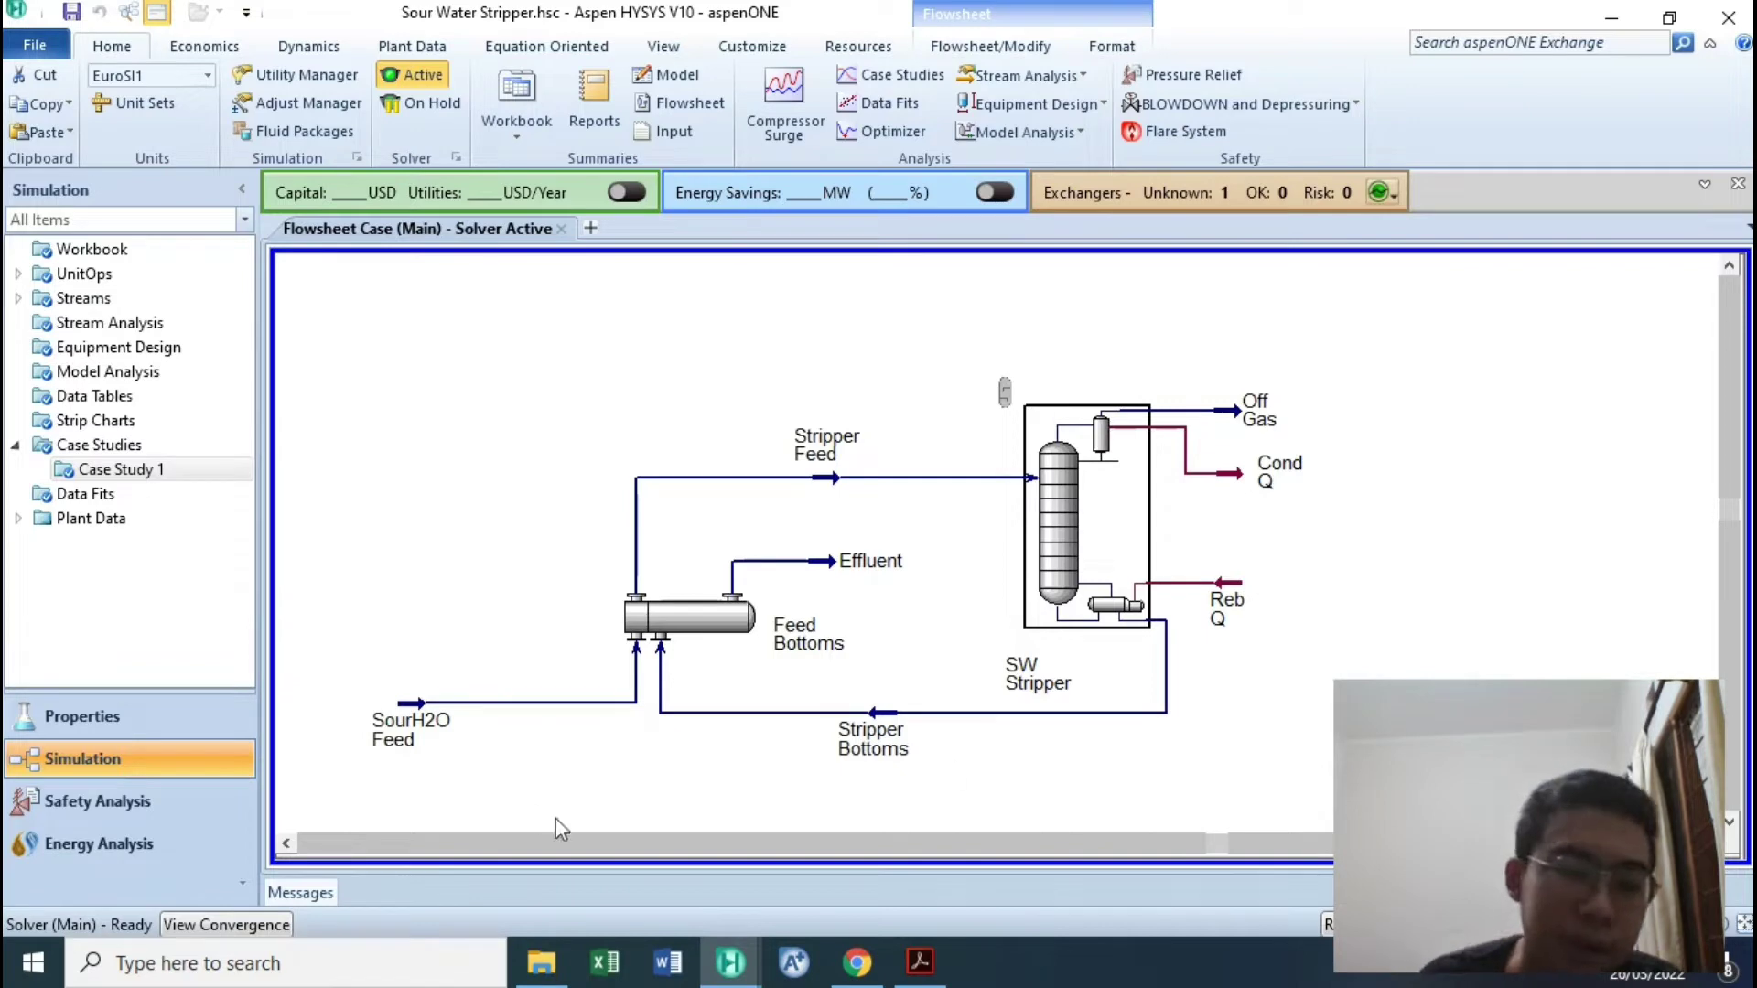
Trace the Stripper Feed and SourH2O Feed streams on the flowsheet.
{"action": "left_click", "coordinate": [794, 475]}
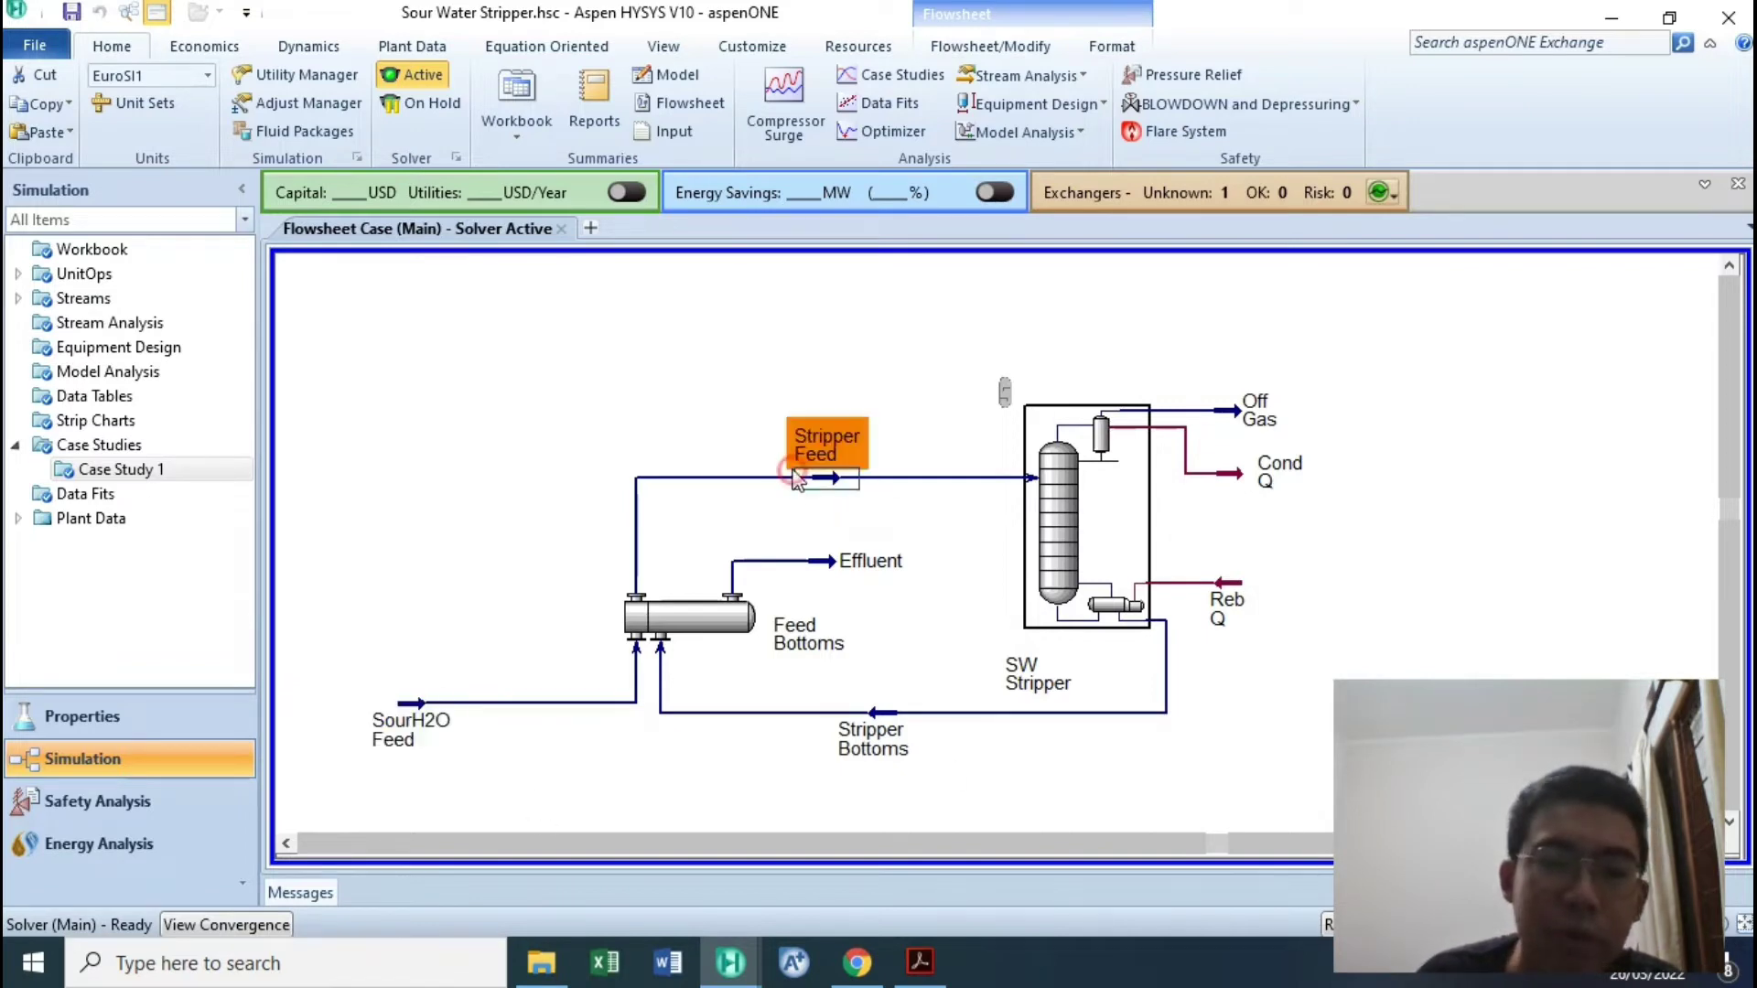
{"action": "left_click", "coordinate": [468, 706]}
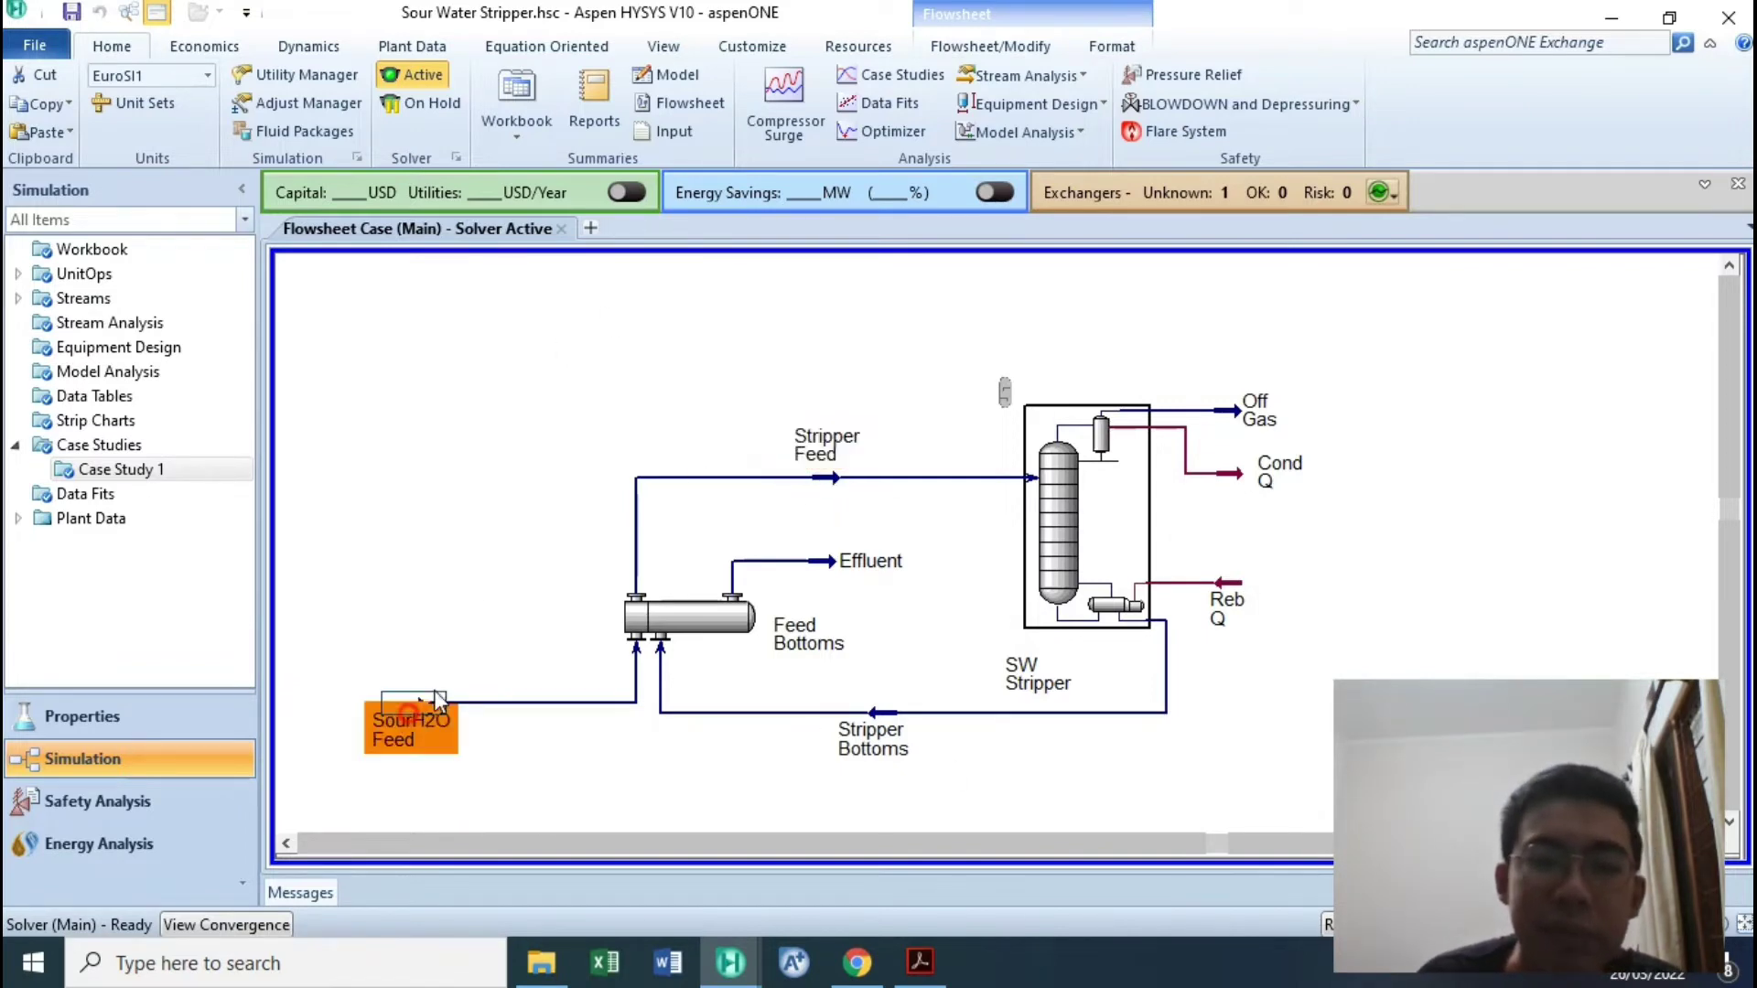
{"action": "left_click", "coordinate": [789, 486]}
{"action": "left_click", "coordinate": [926, 383]}
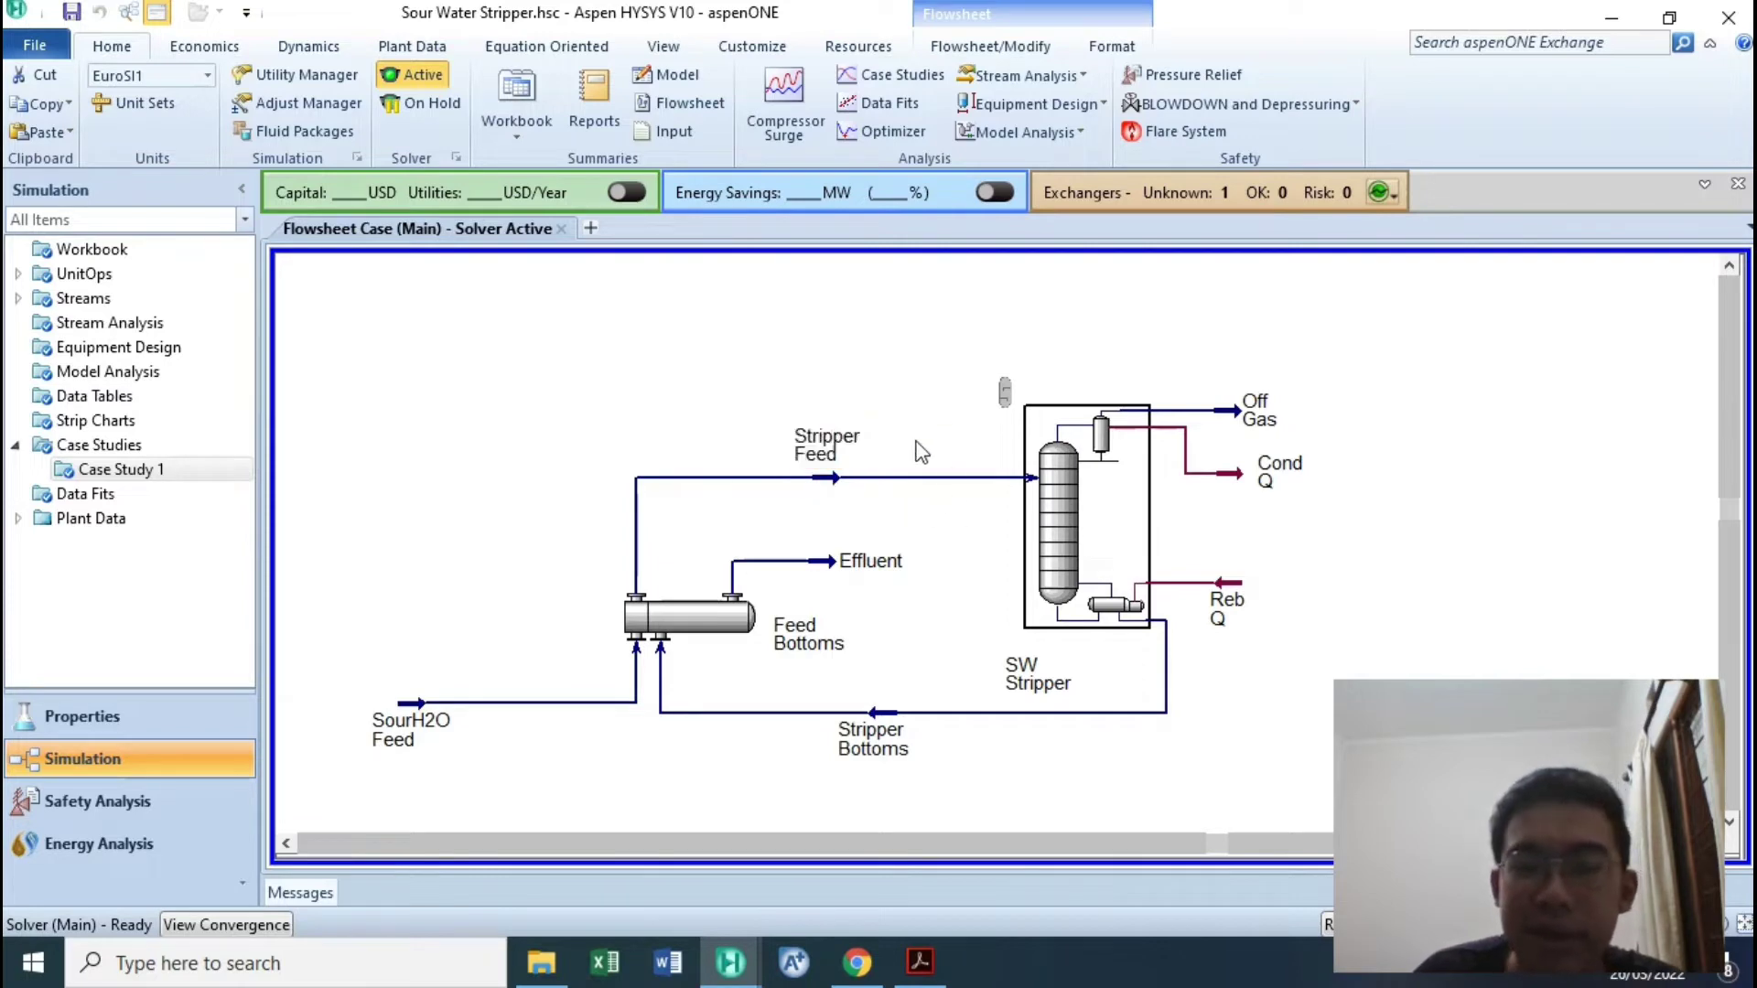
Shift the Cond Q and Reb Q energy streams slightly away from the SW Stripper, and SourH2O Feed slightly away from the exchanger.
{"action": "left_click", "coordinate": [1236, 474]}
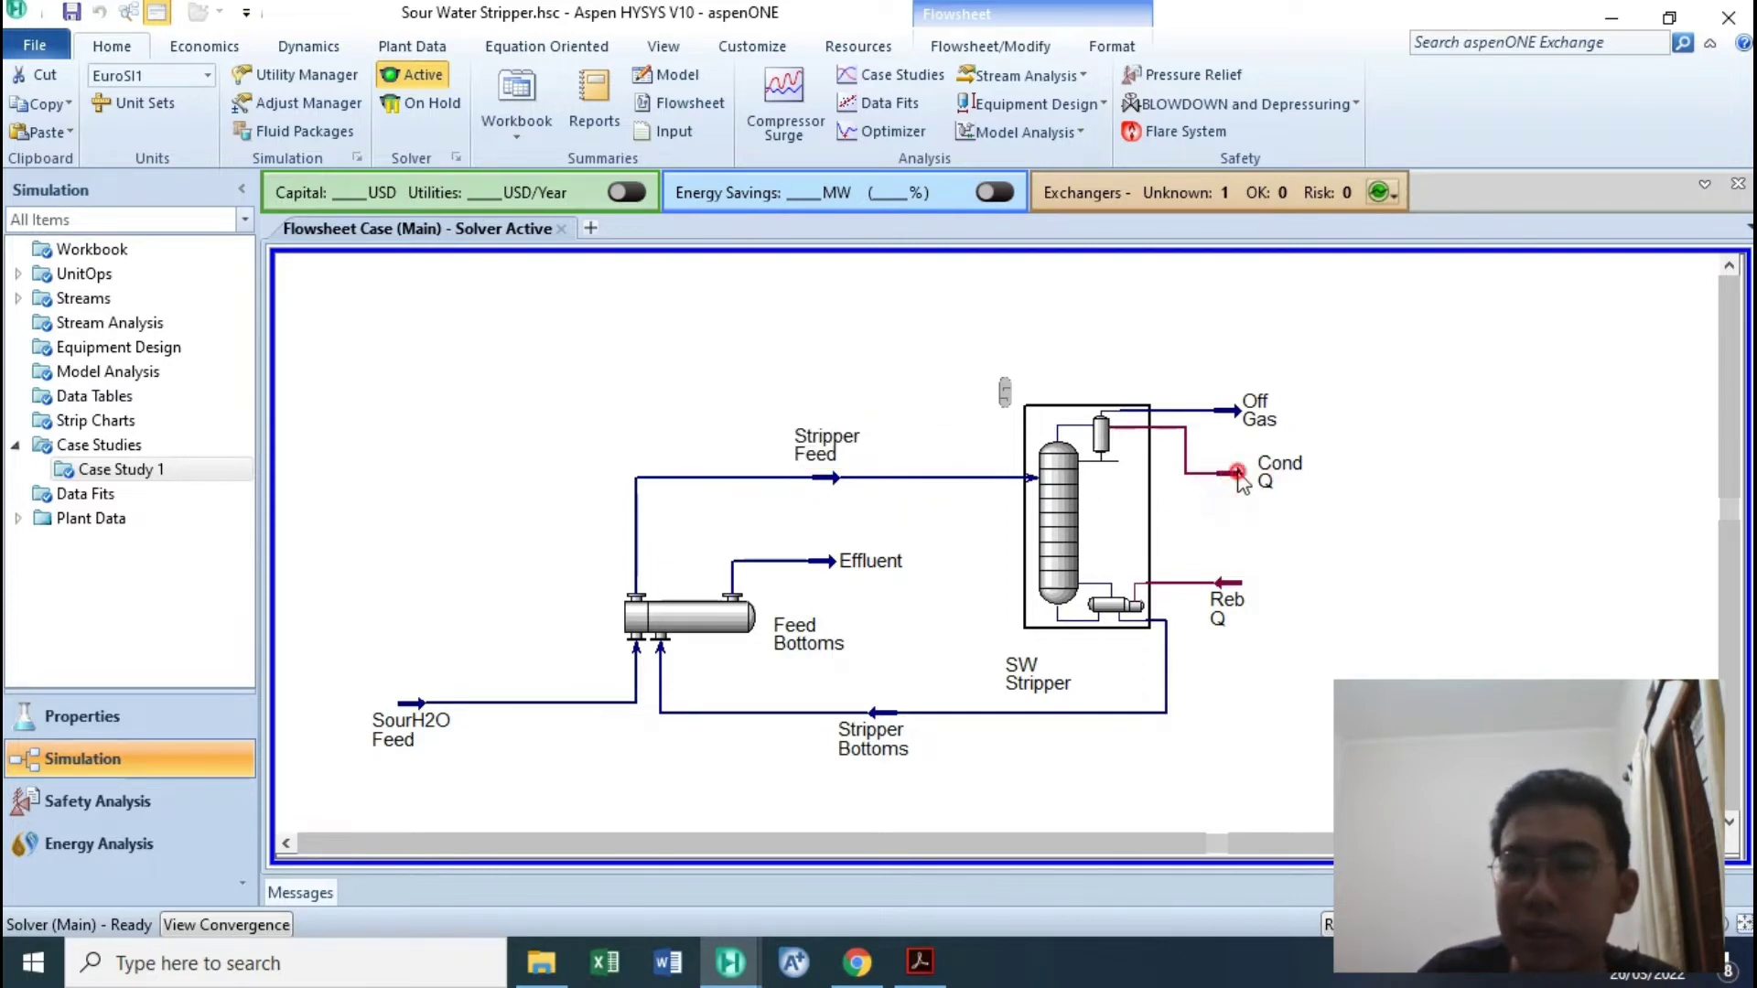
{"action": "left_click_drag", "start_coordinate": [1242, 483], "coordinate": [1257, 477]}
{"action": "left_click", "coordinate": [1244, 590]}
{"action": "left_click", "coordinate": [1327, 417]}
{"action": "left_click_drag", "start_coordinate": [1243, 590], "coordinate": [1262, 622]}
{"action": "left_click", "coordinate": [1393, 513]}
{"action": "left_click_drag", "start_coordinate": [392, 712], "coordinate": [380, 712]}
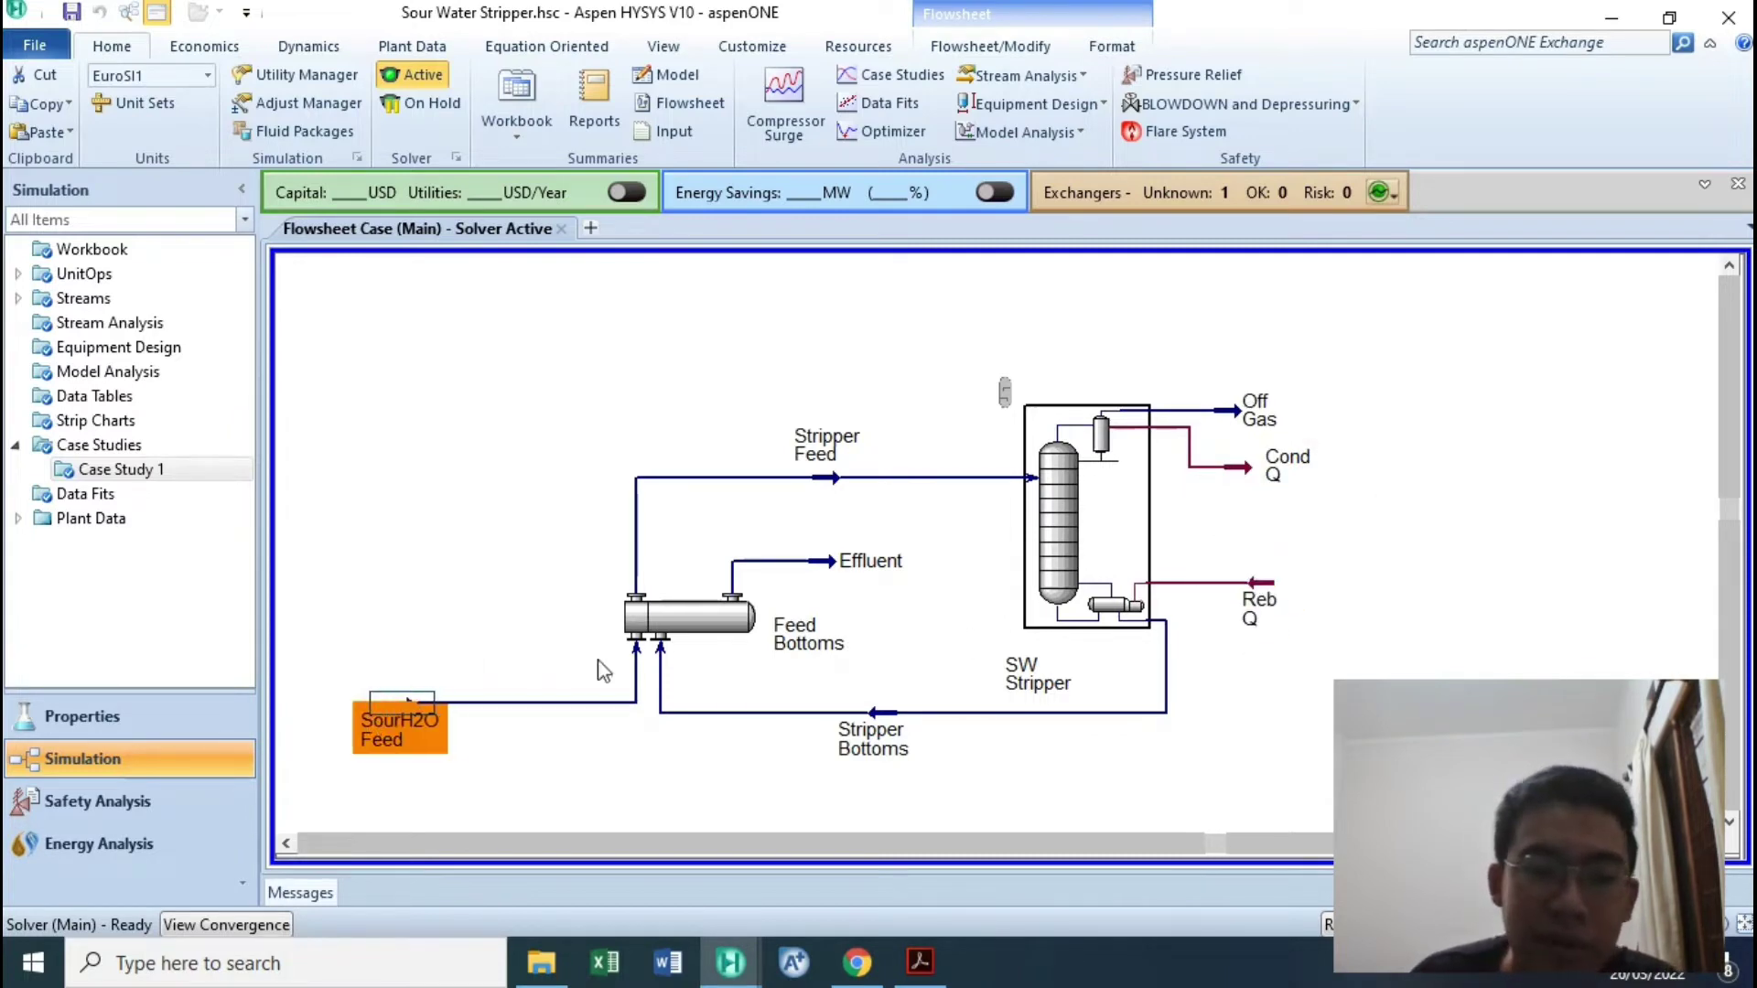
{"action": "left_click", "coordinate": [645, 652]}
Examine the SW Stripper column on the flowsheet, and briefly open the Stripper Feed stream.
{"action": "left_click", "coordinate": [1066, 512]}
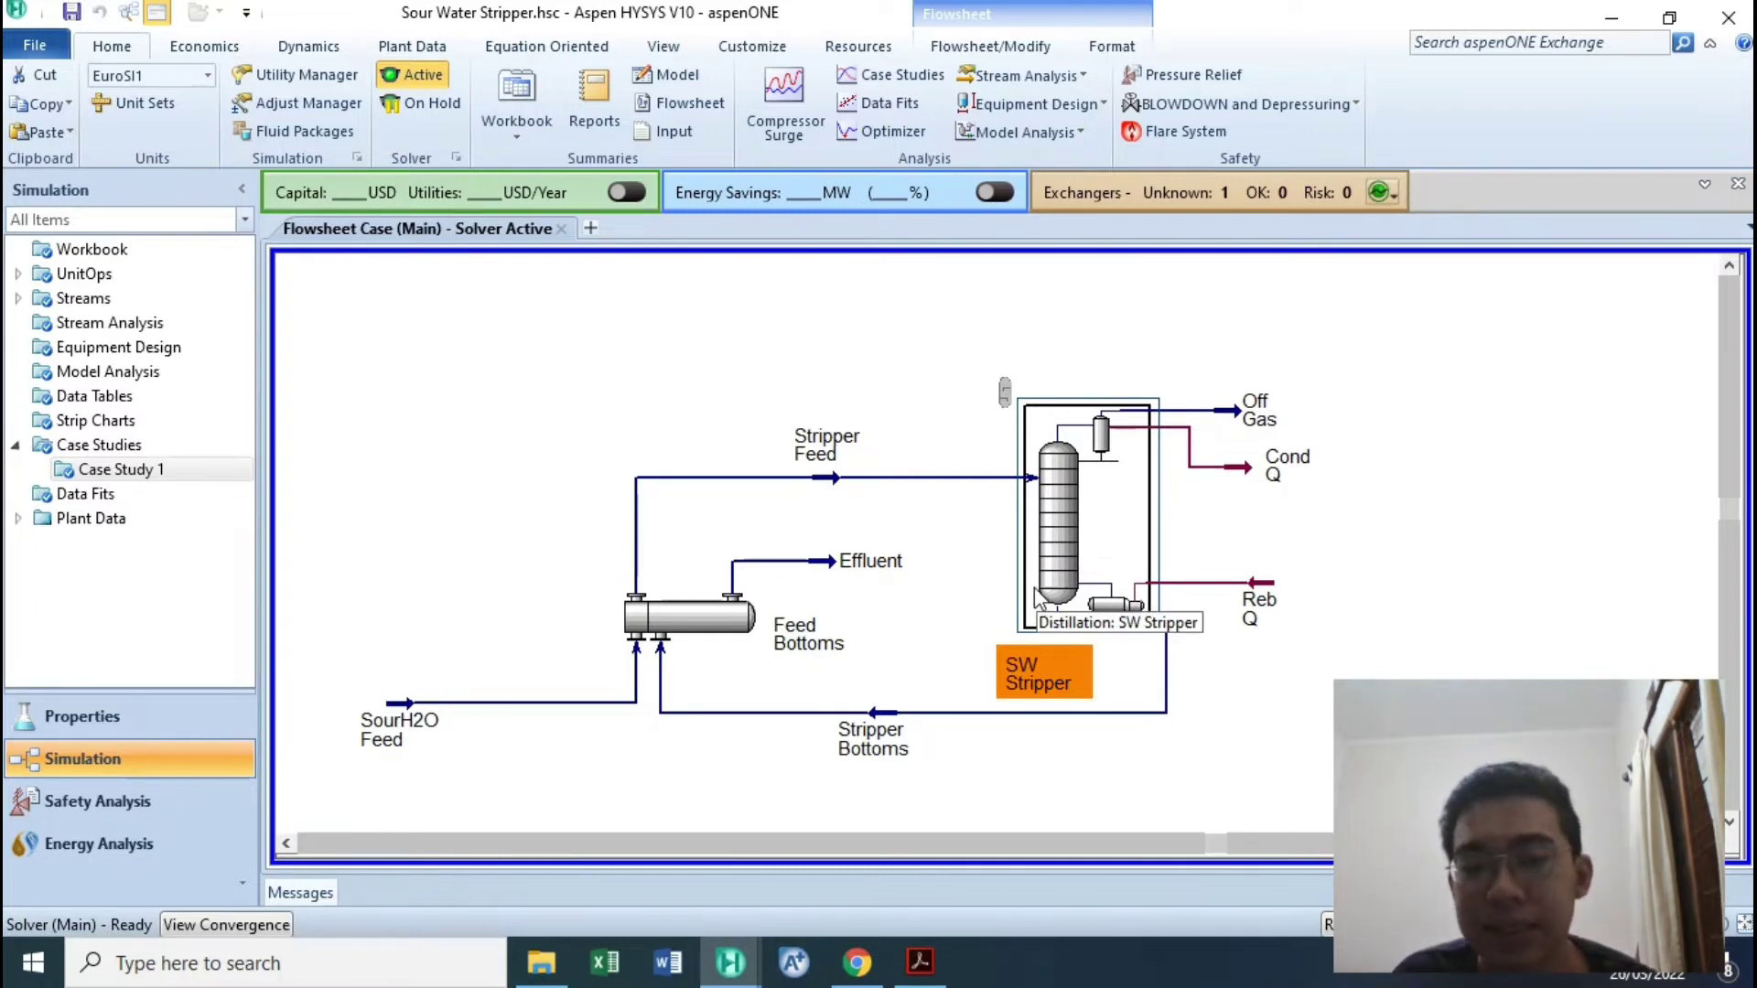
{"action": "left_click", "coordinate": [941, 617]}
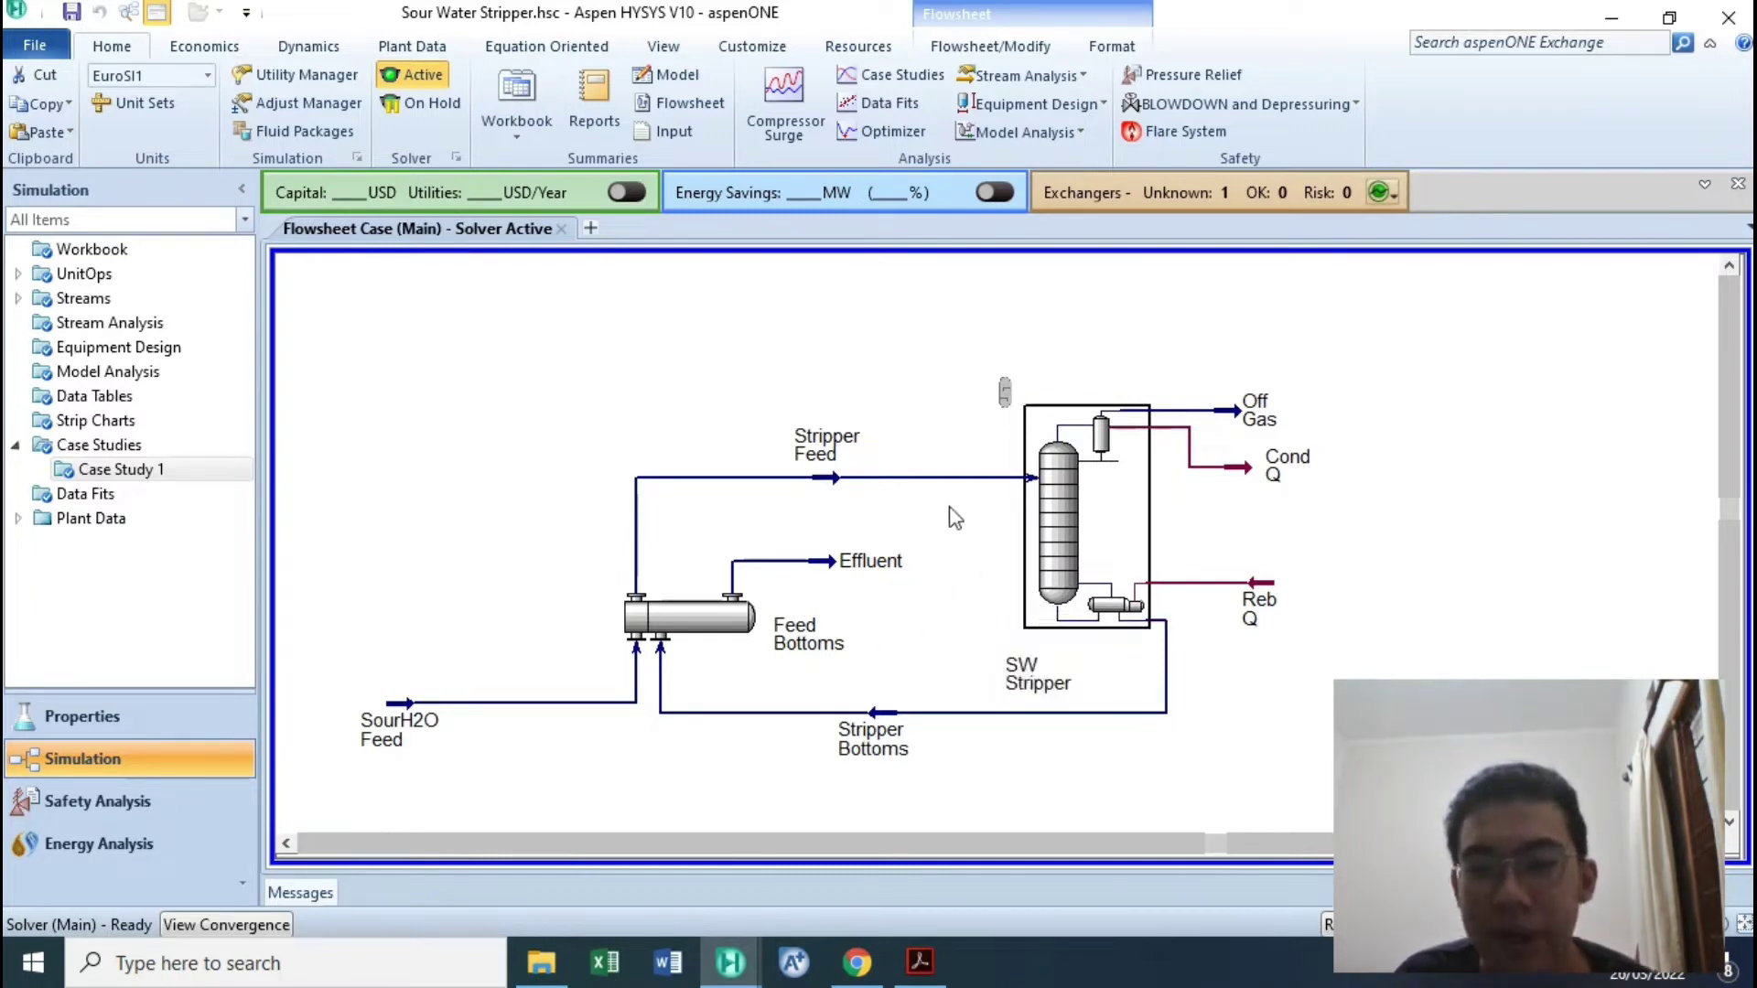
{"action": "double_click", "coordinate": [830, 488]}
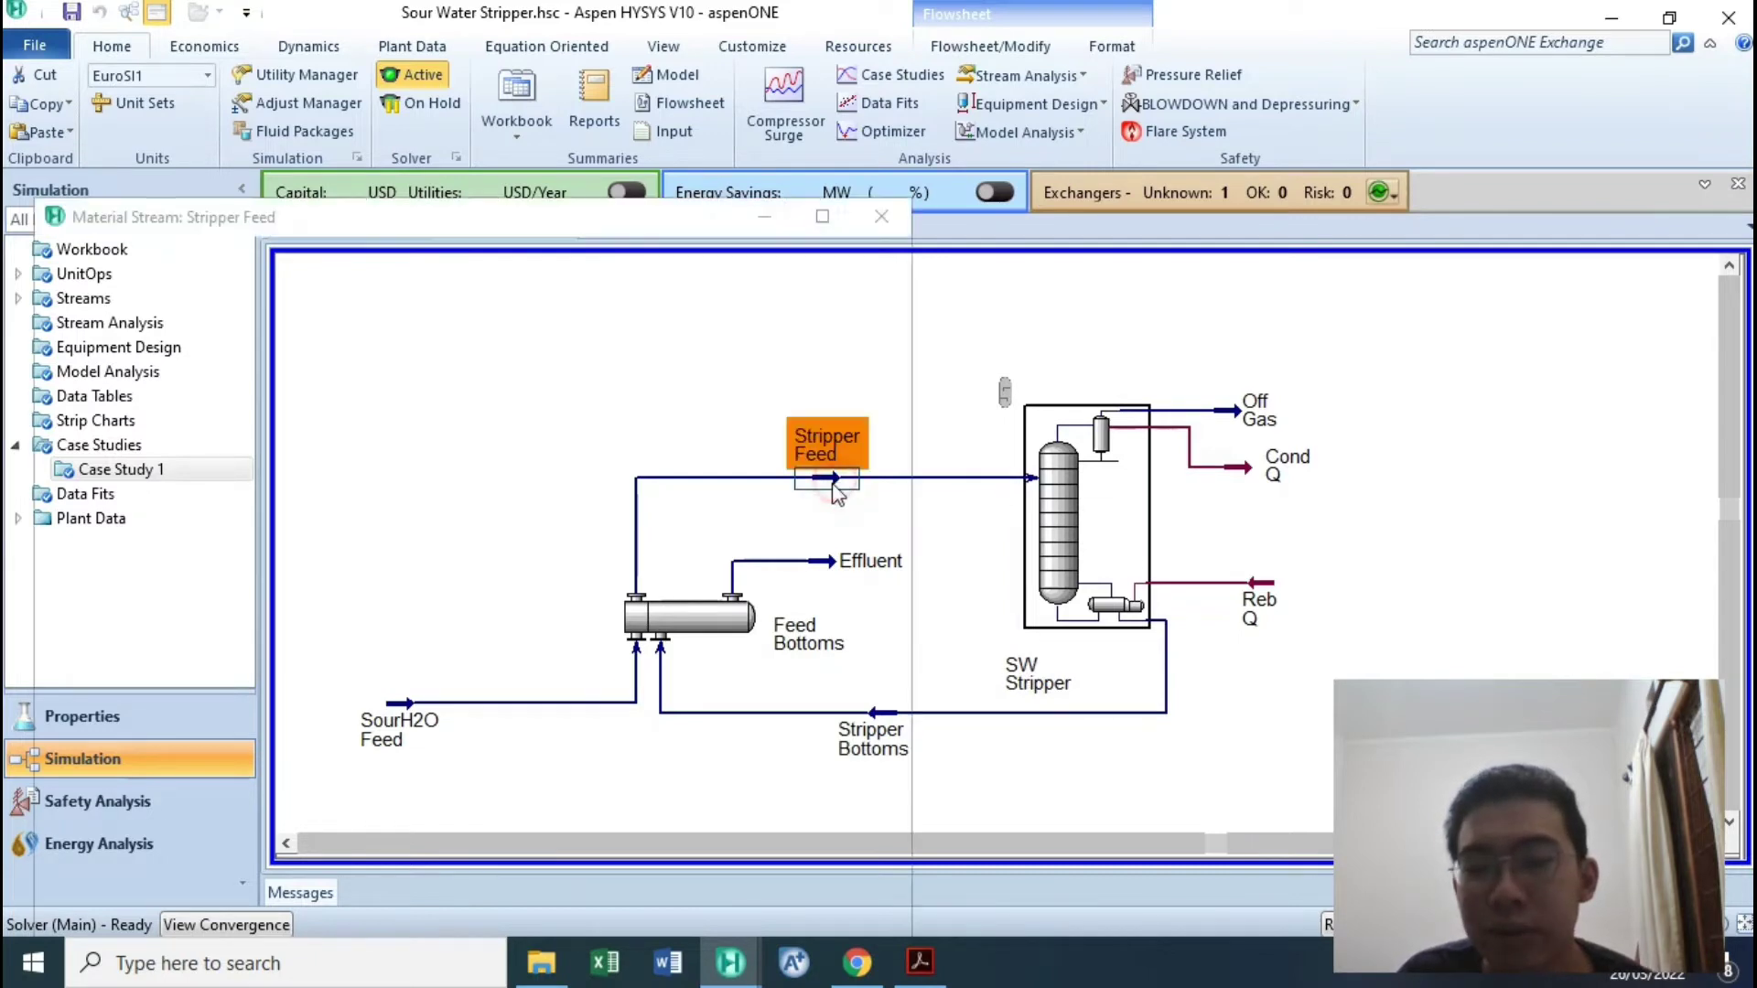
{"action": "left_click", "coordinate": [884, 220]}
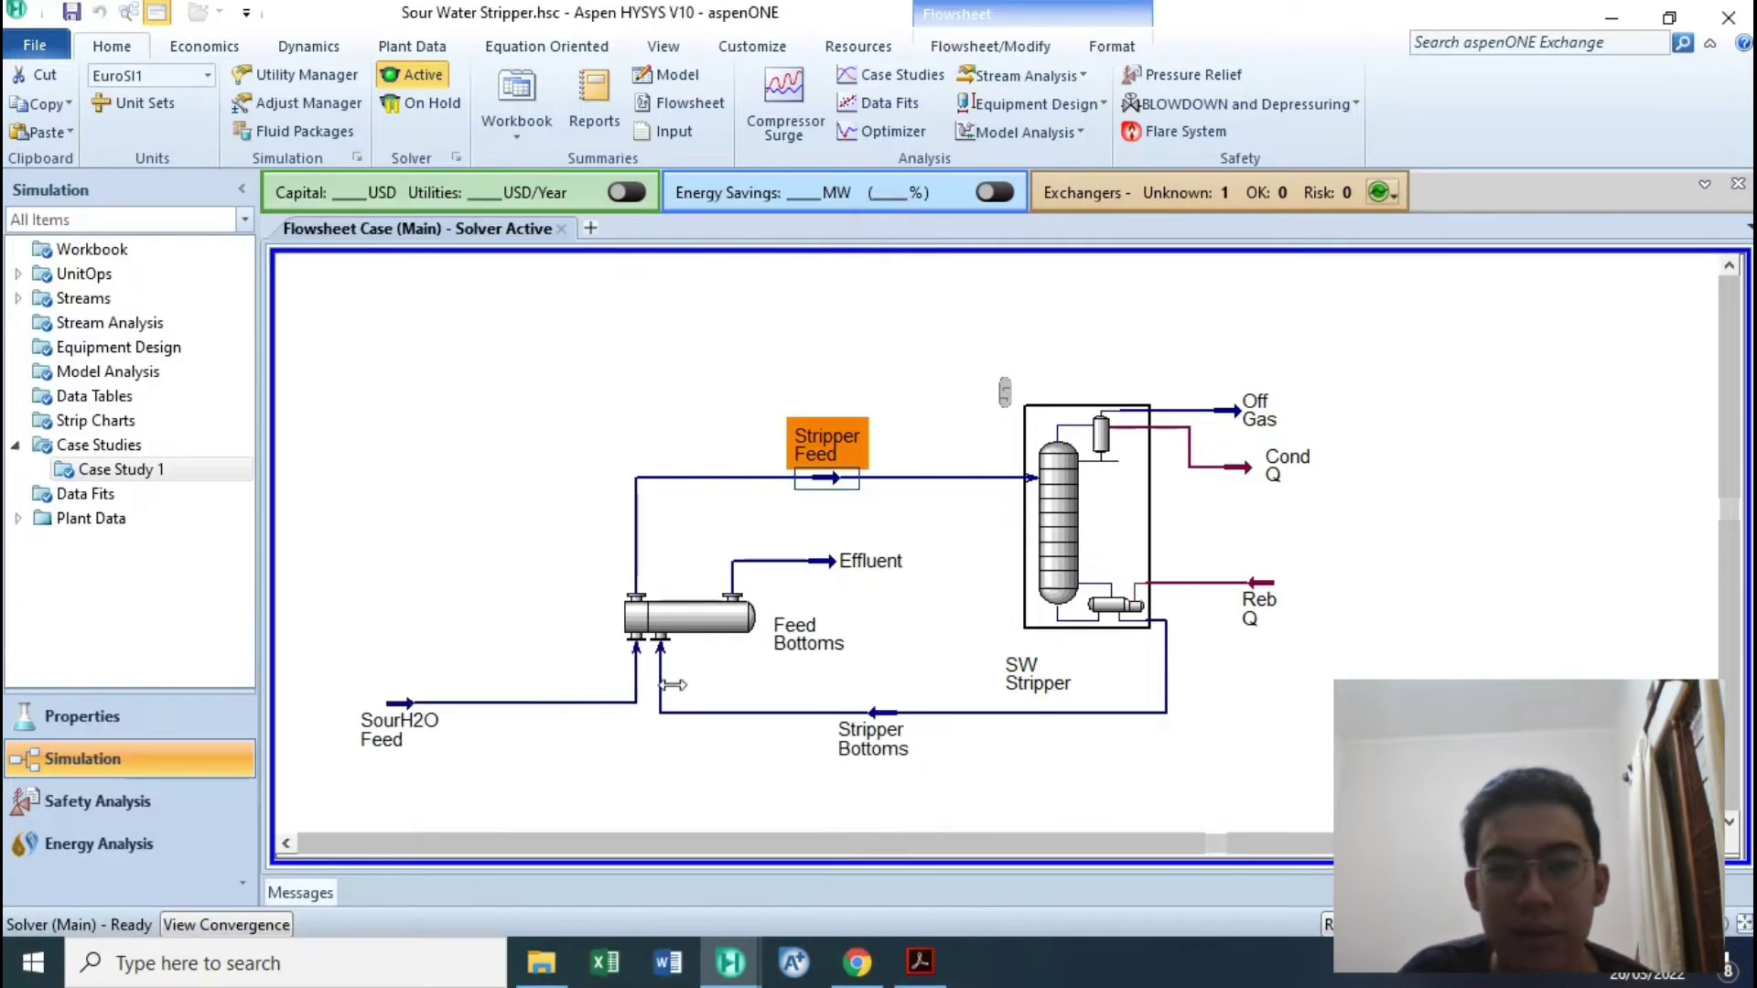
Open the Feed Bottoms heat exchanger and review its design connections and parameters.
{"action": "double_click", "coordinate": [657, 613]}
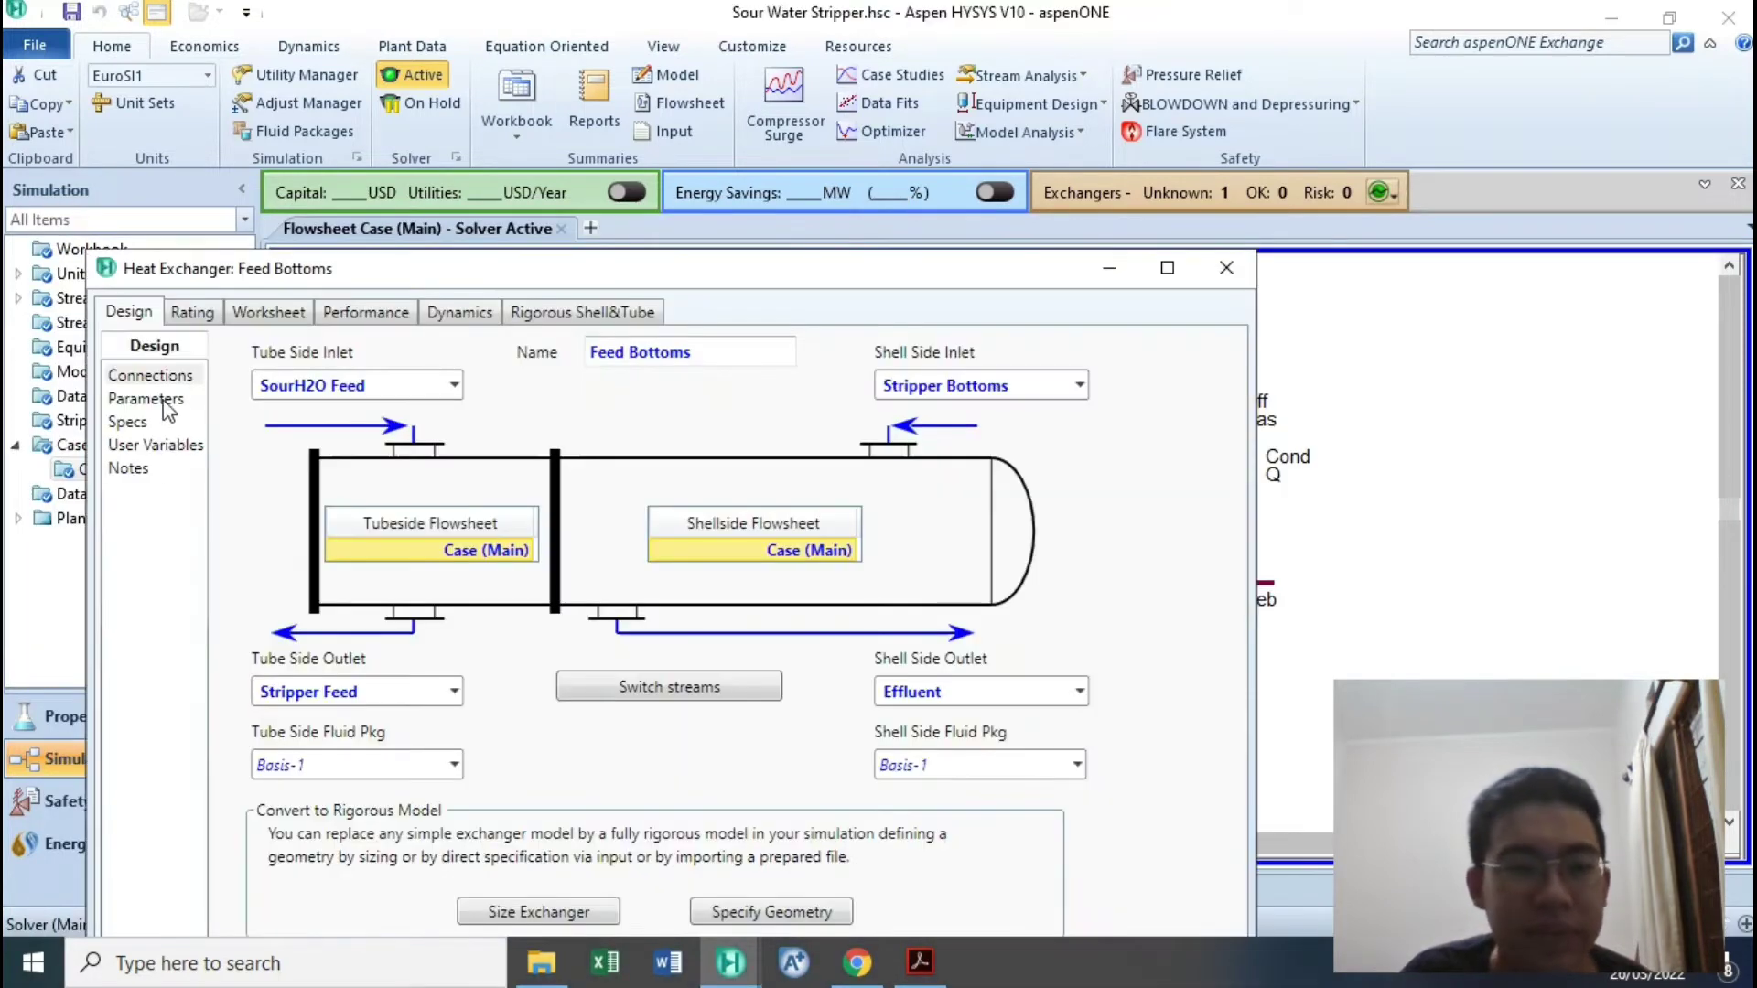
{"action": "left_click", "coordinate": [161, 404]}
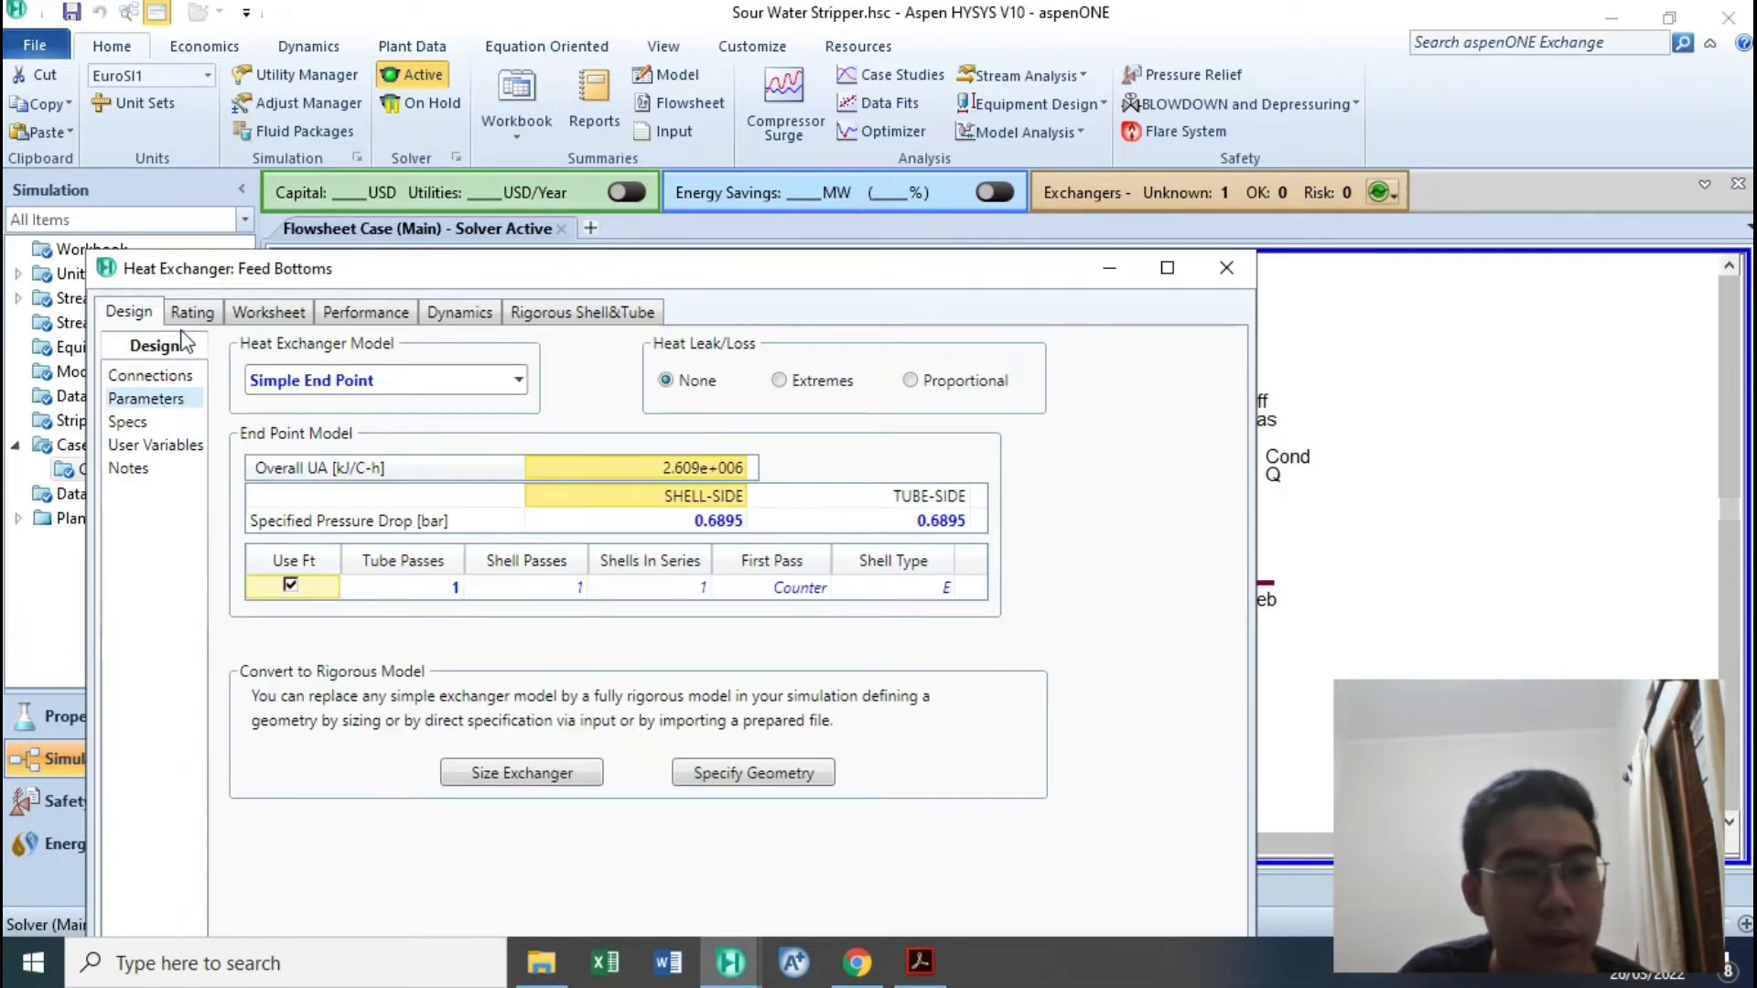
{"action": "left_click", "coordinate": [149, 376]}
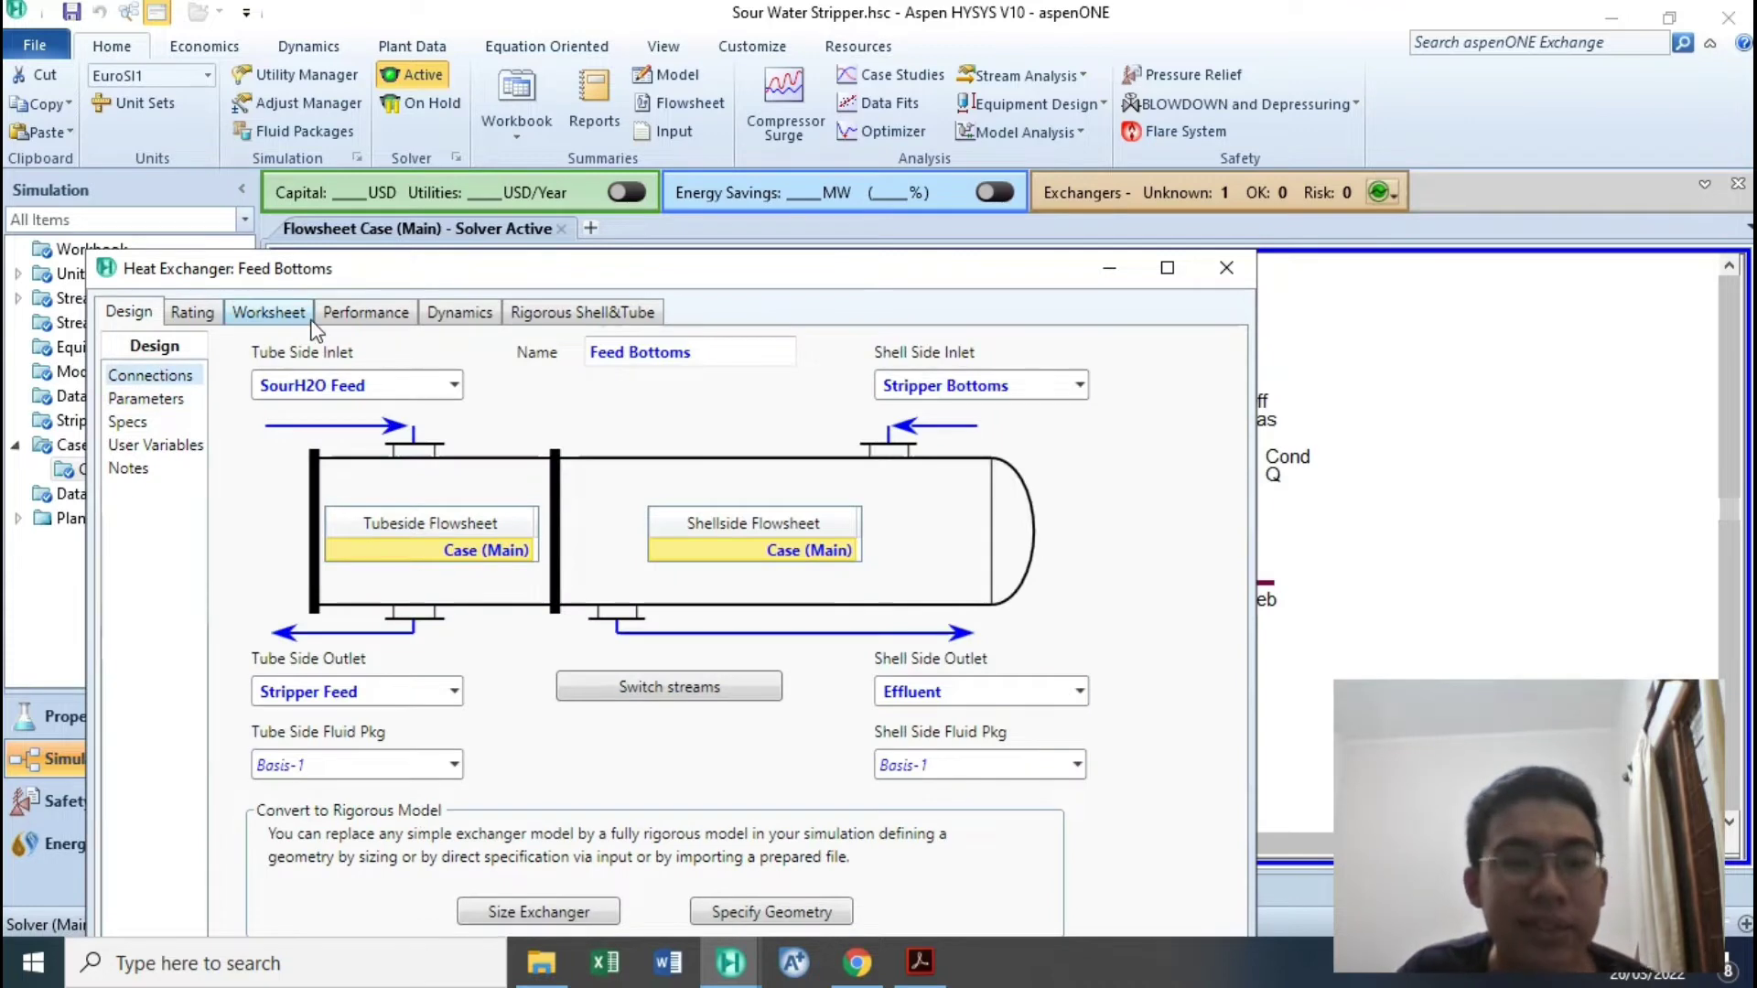
{"action": "left_click", "coordinate": [365, 312]}
Compare the conditions of the Feed Bottoms exchanger's inlet and outlet streams with its design connections, and close the exchanger.
{"action": "left_click", "coordinate": [271, 312]}
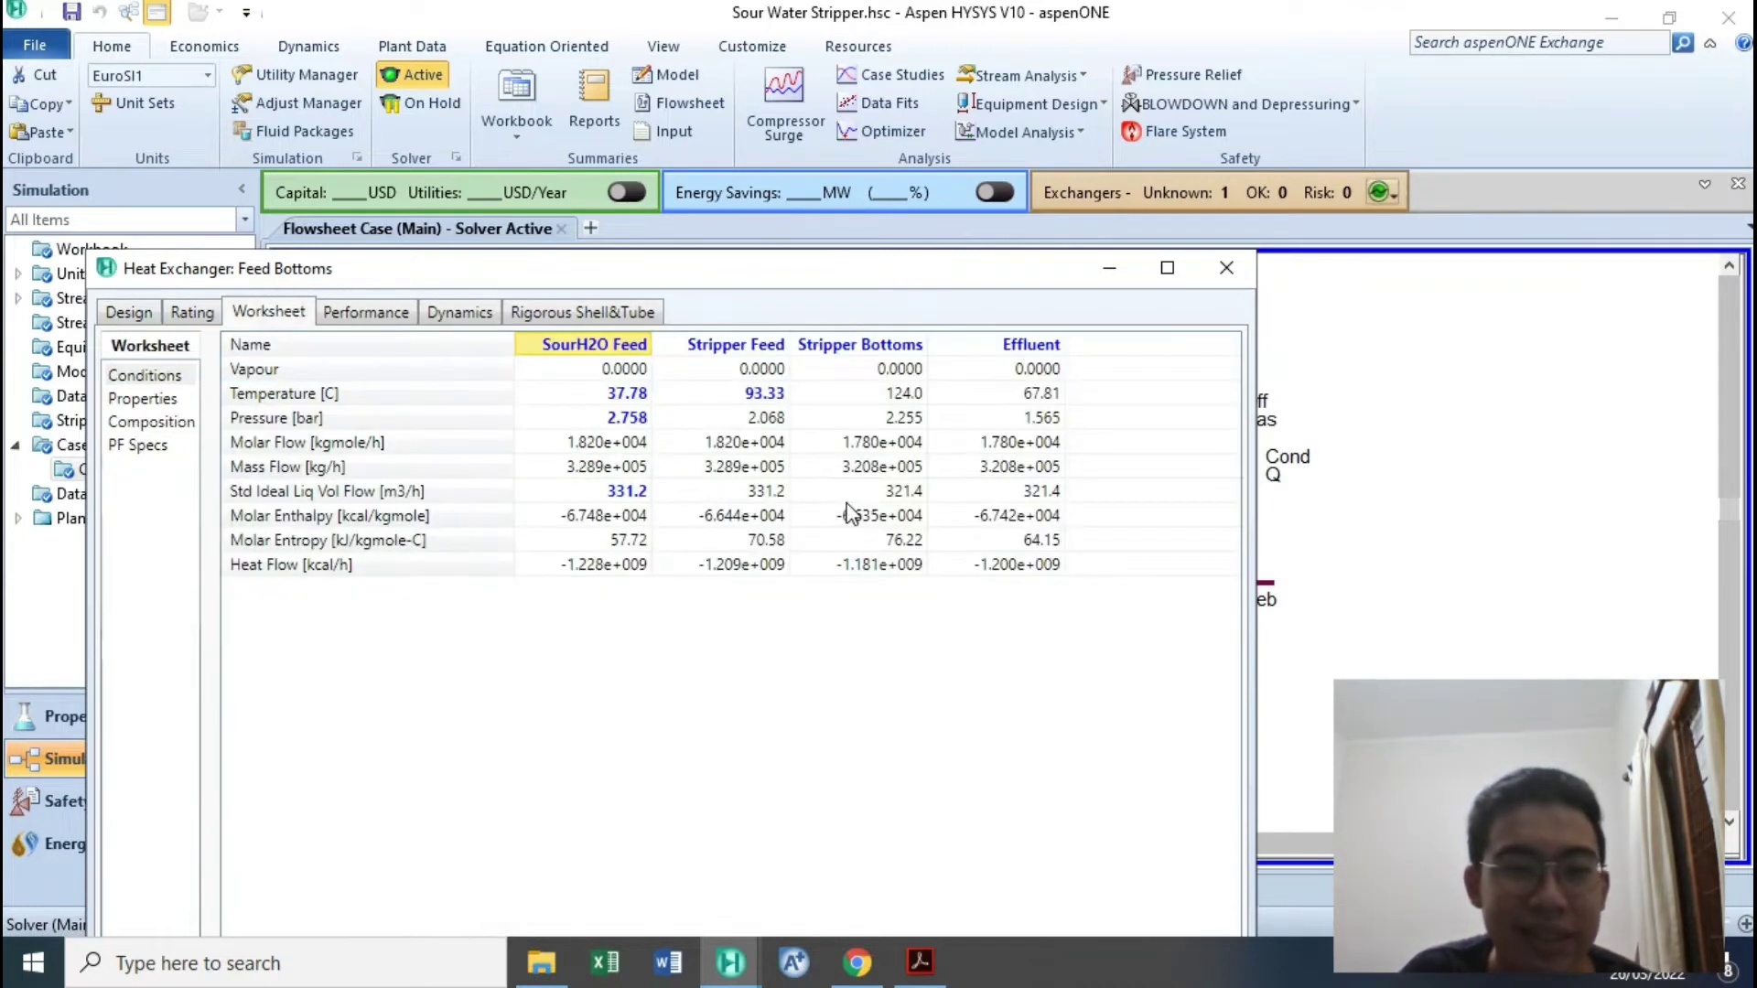
{"action": "left_click", "coordinate": [846, 421]}
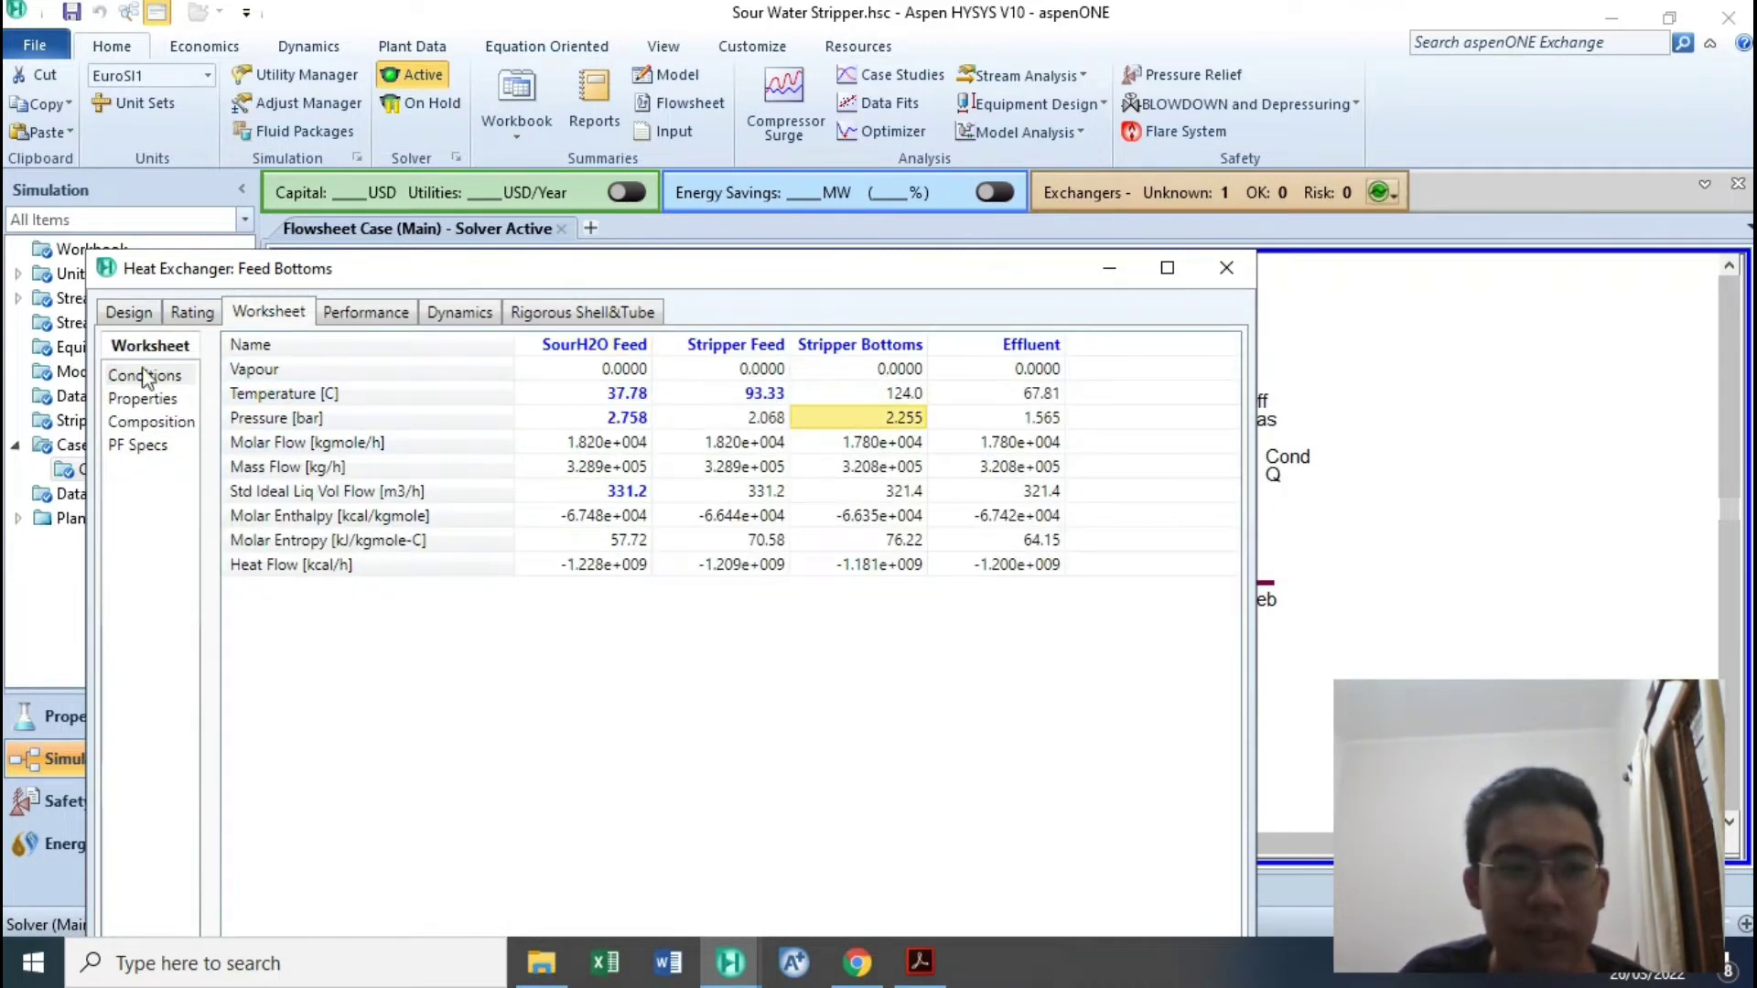
{"action": "left_click", "coordinate": [128, 311]}
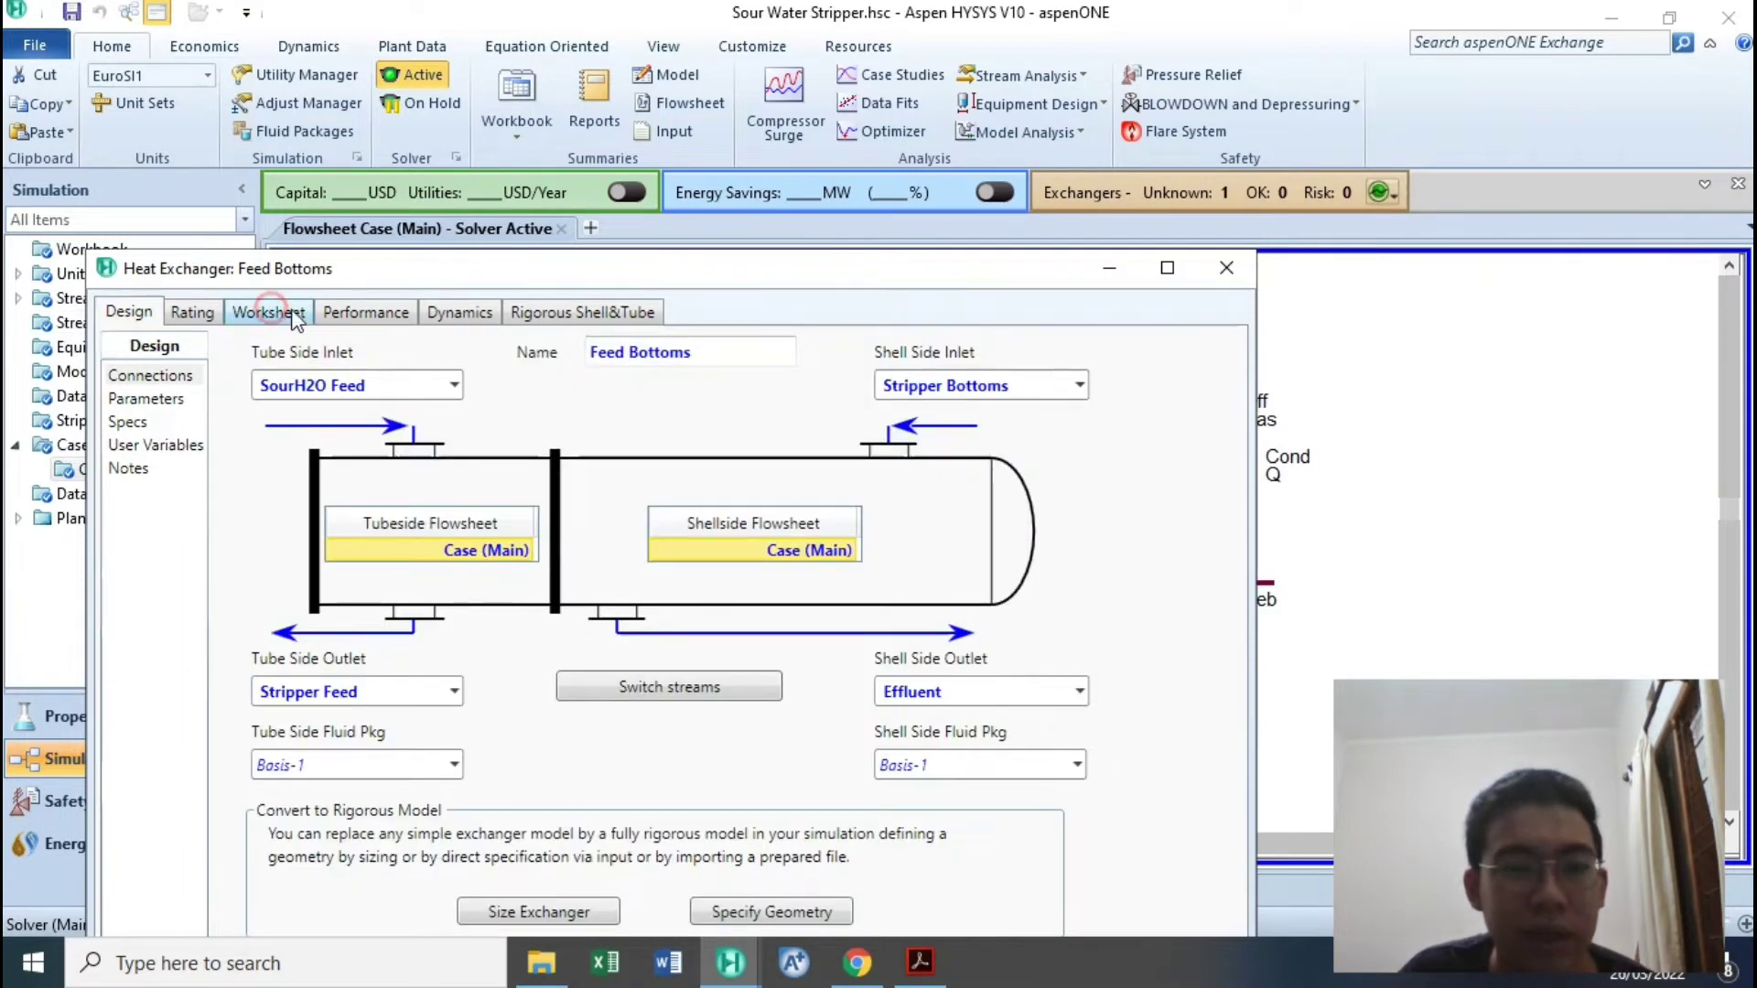
{"action": "left_click", "coordinate": [293, 316]}
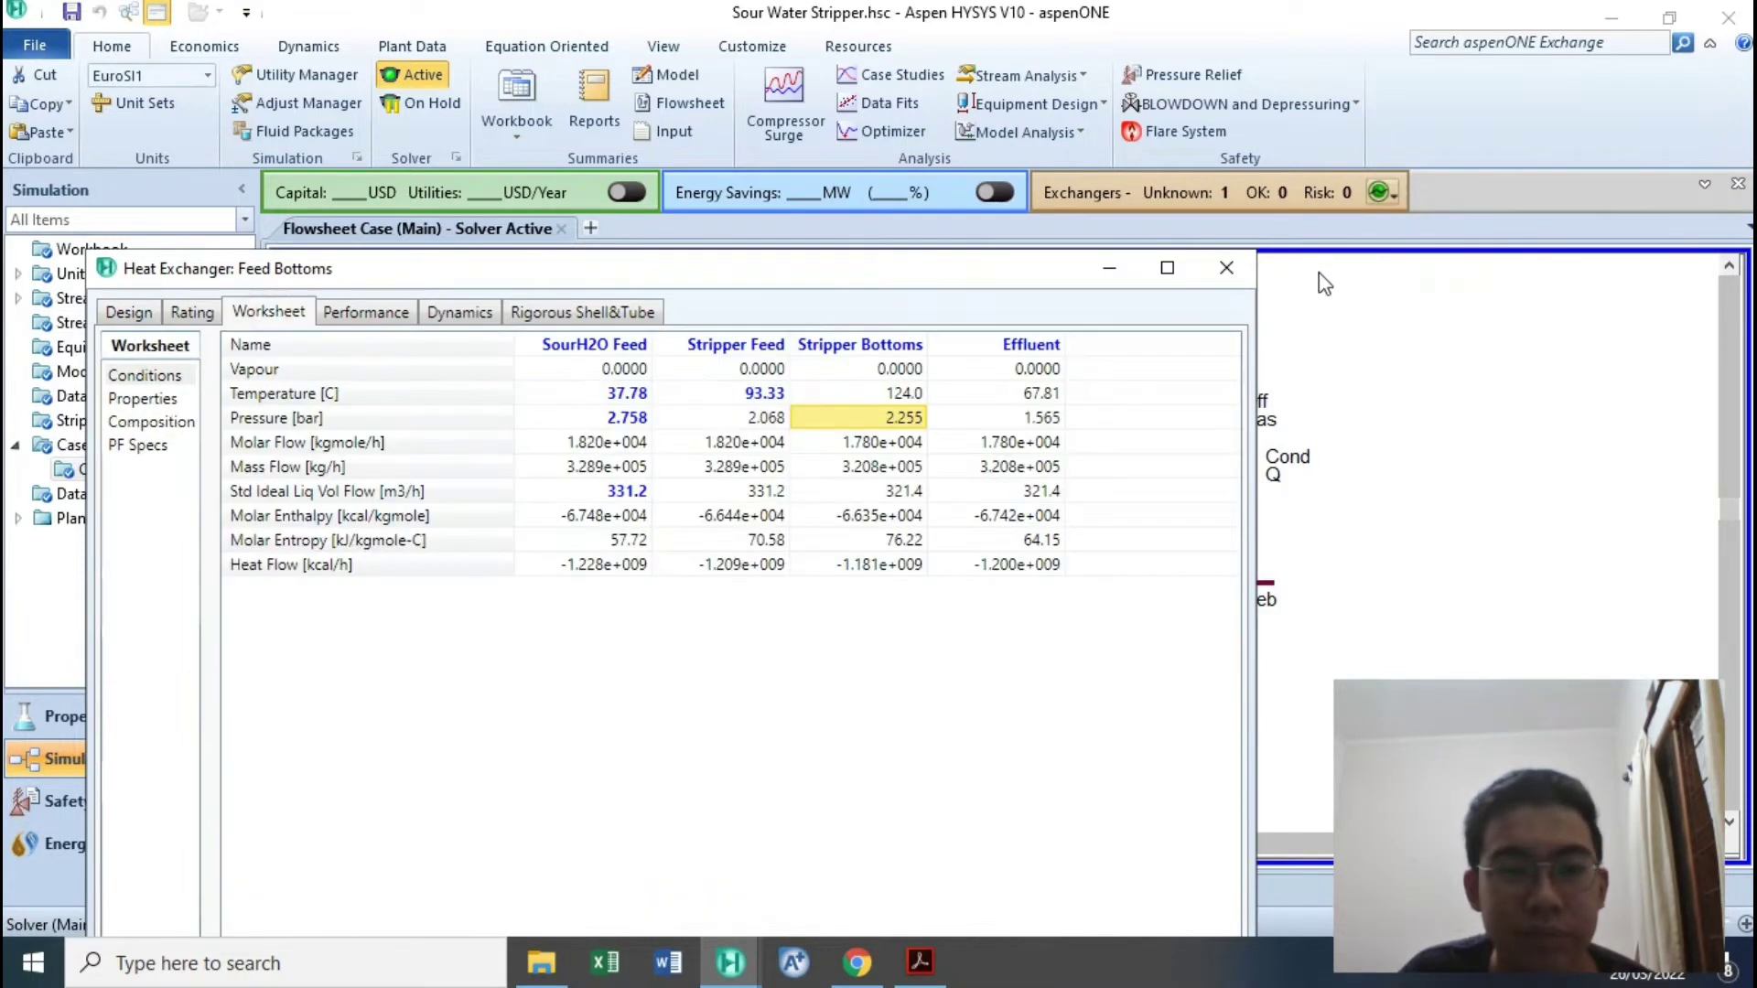
{"action": "left_click", "coordinate": [1247, 276]}
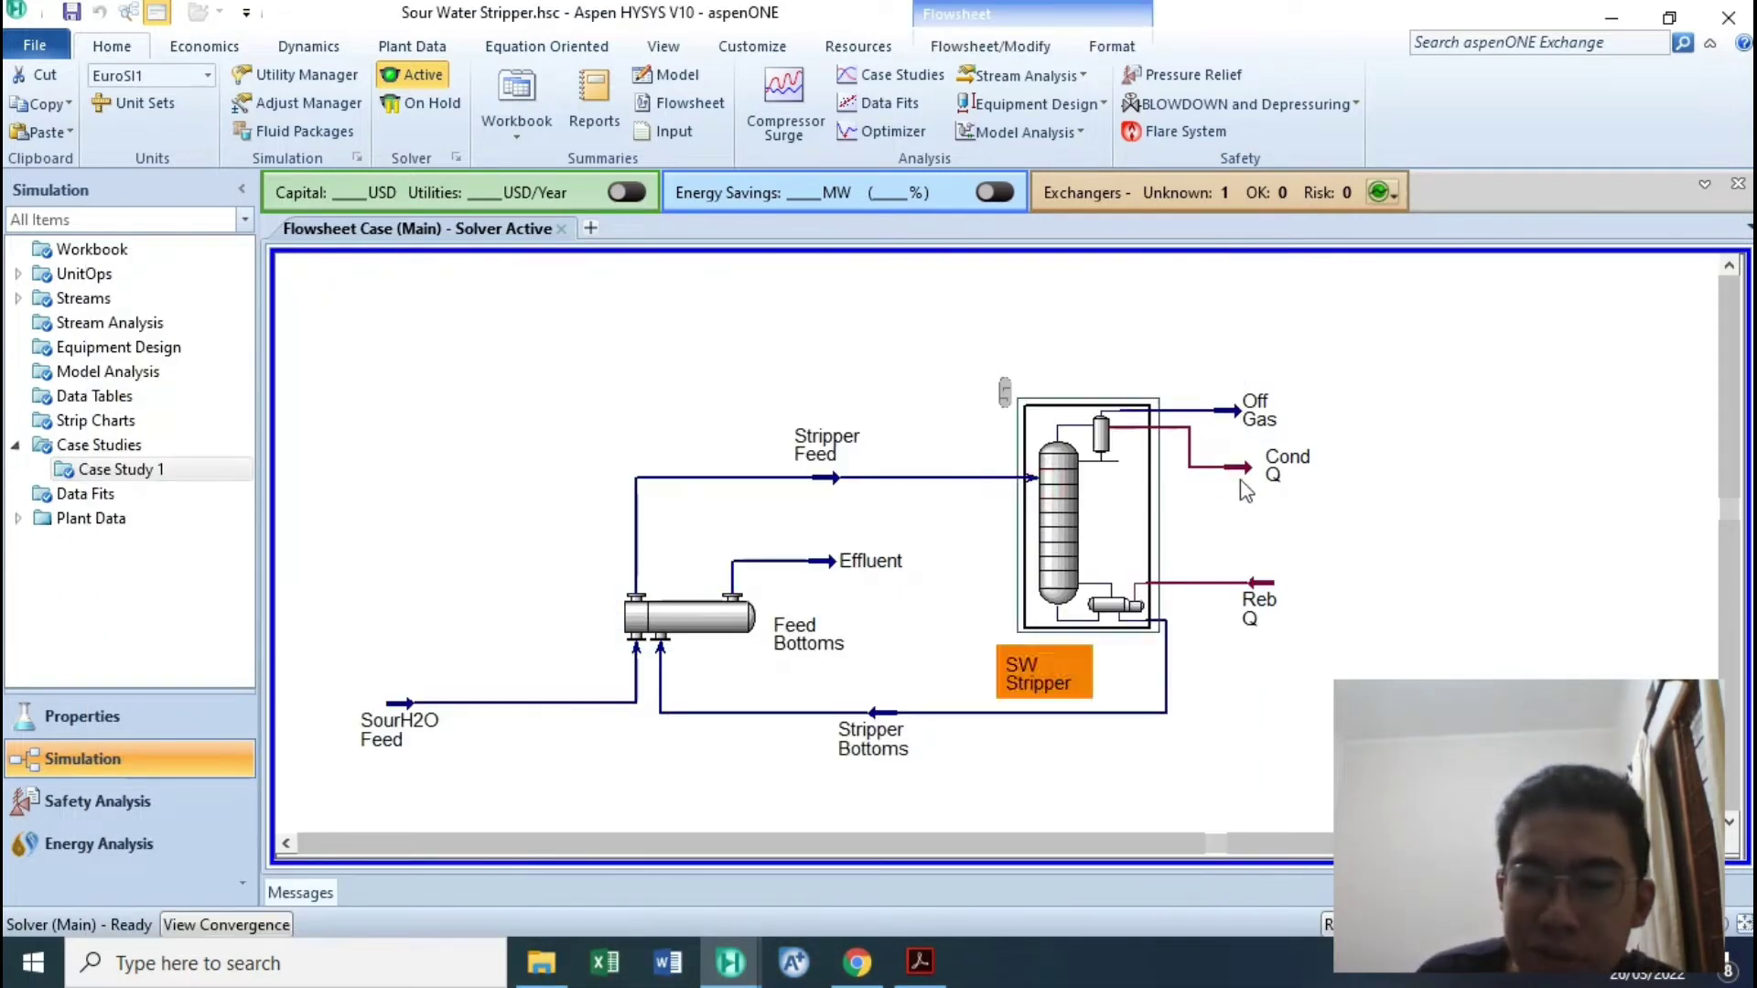
Open the Off Gas stream and inspect its mole fractions of H2S, ammonia and H2O.
{"action": "left_click", "coordinate": [1237, 428]}
{"action": "double_click", "coordinate": [1237, 428]}
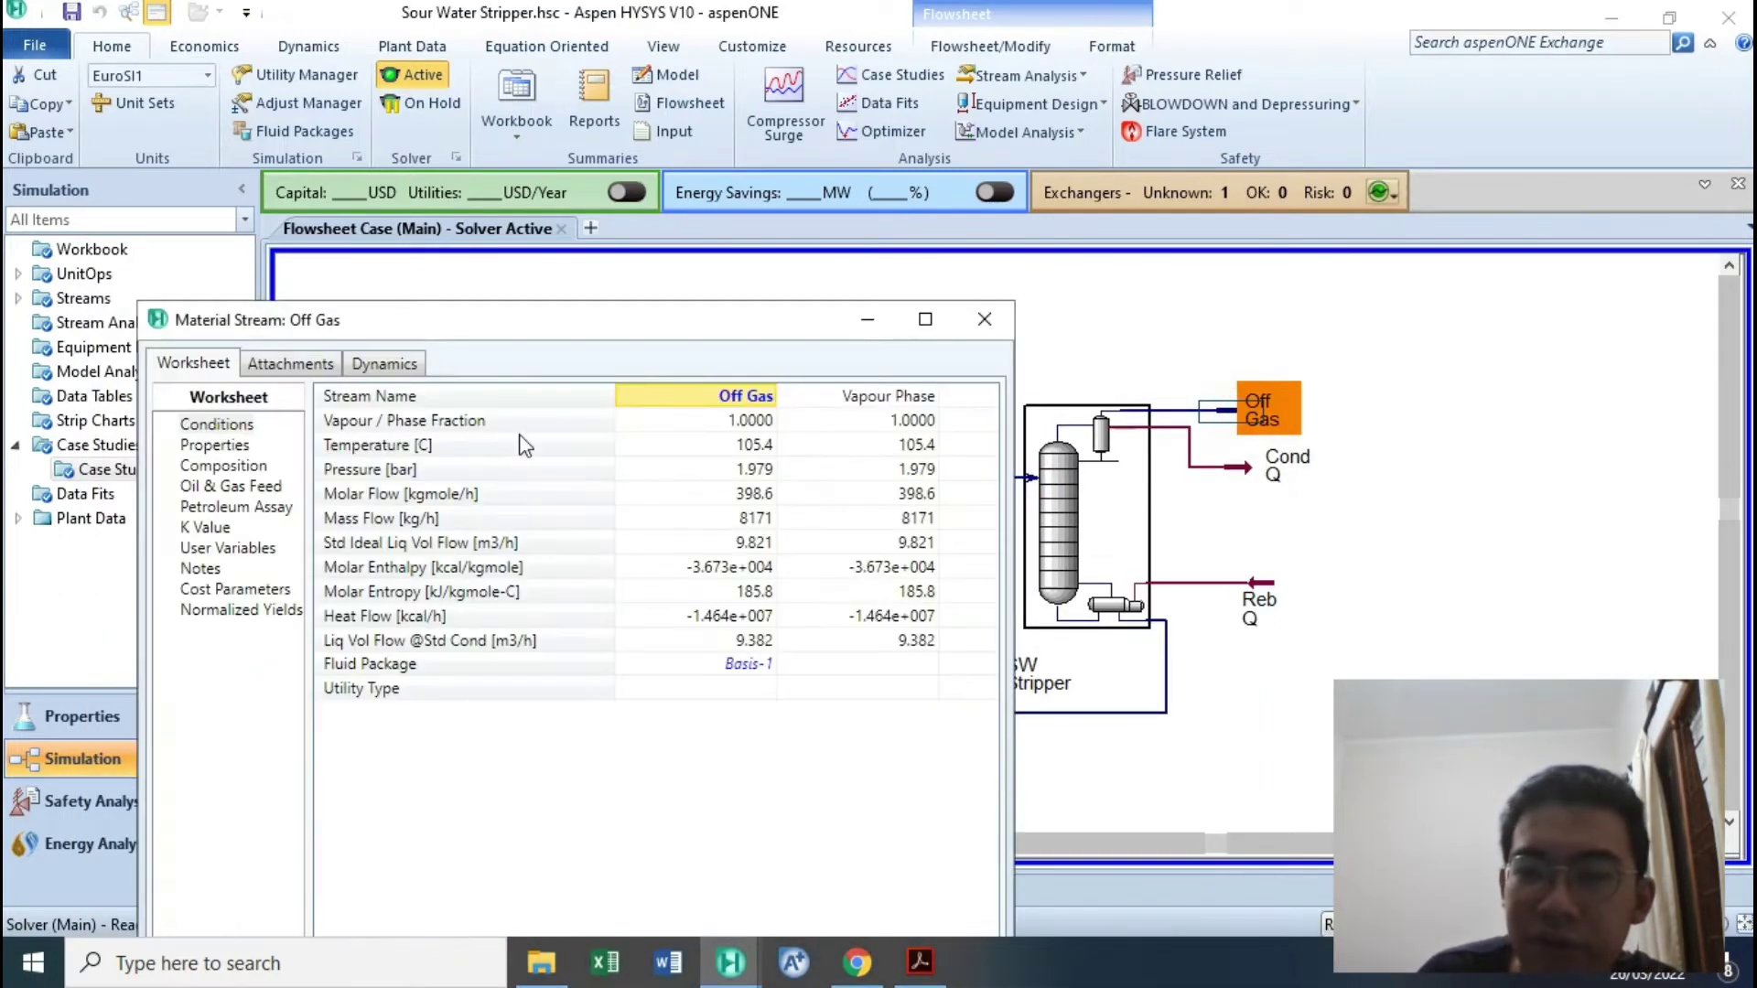
{"action": "left_click", "coordinate": [231, 465]}
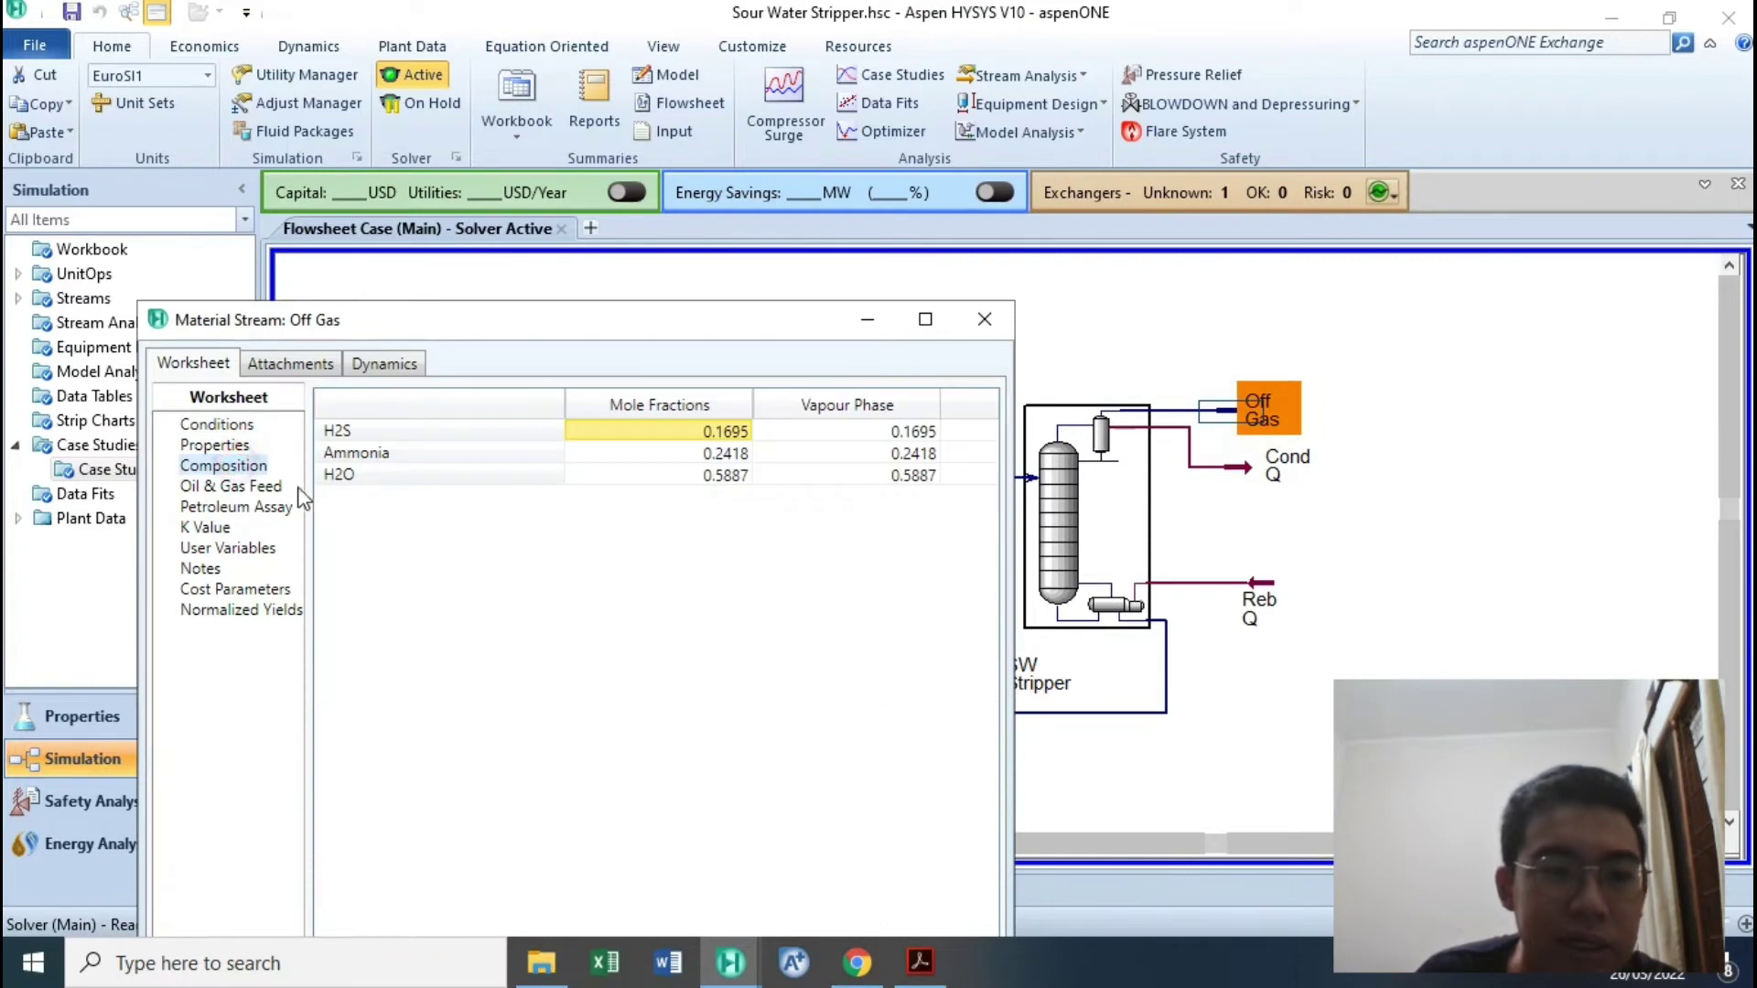
{"action": "left_click", "coordinate": [722, 475]}
{"action": "left_click", "coordinate": [719, 431]}
{"action": "left_click", "coordinate": [702, 451]}
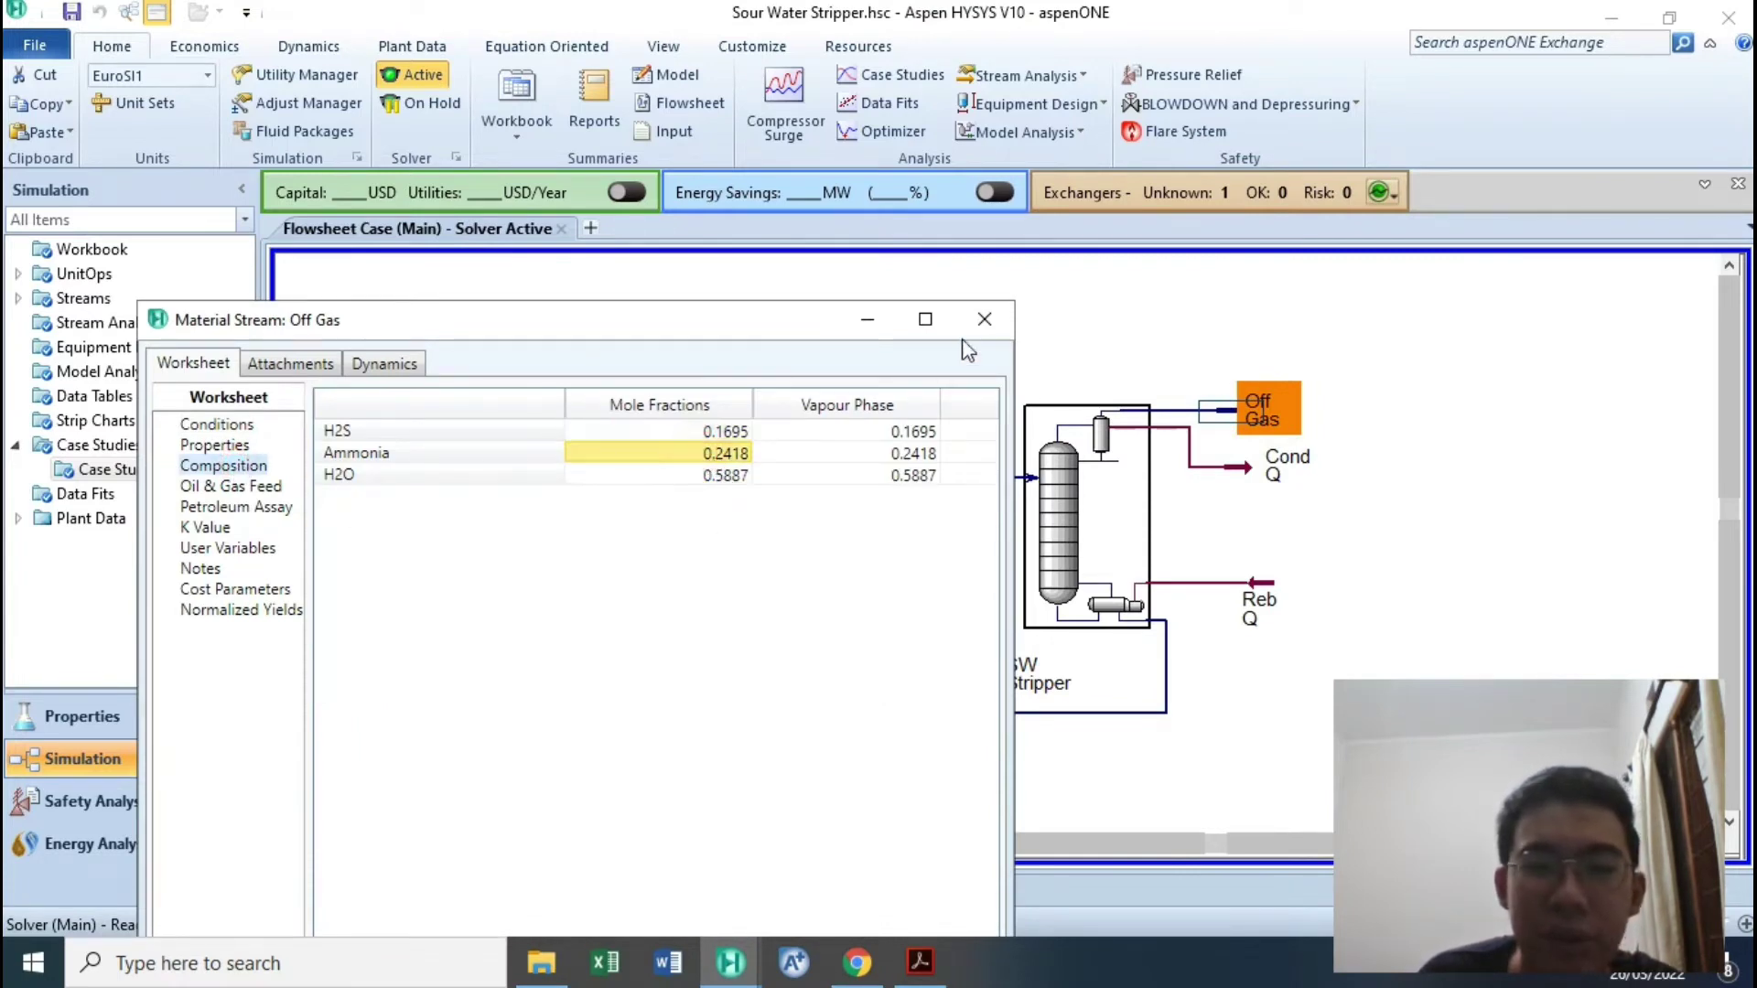
{"action": "left_click", "coordinate": [983, 320]}
Open the Effluent stream and inspect its ammonia and H2O mole fractions.
{"action": "double_click", "coordinate": [823, 560]}
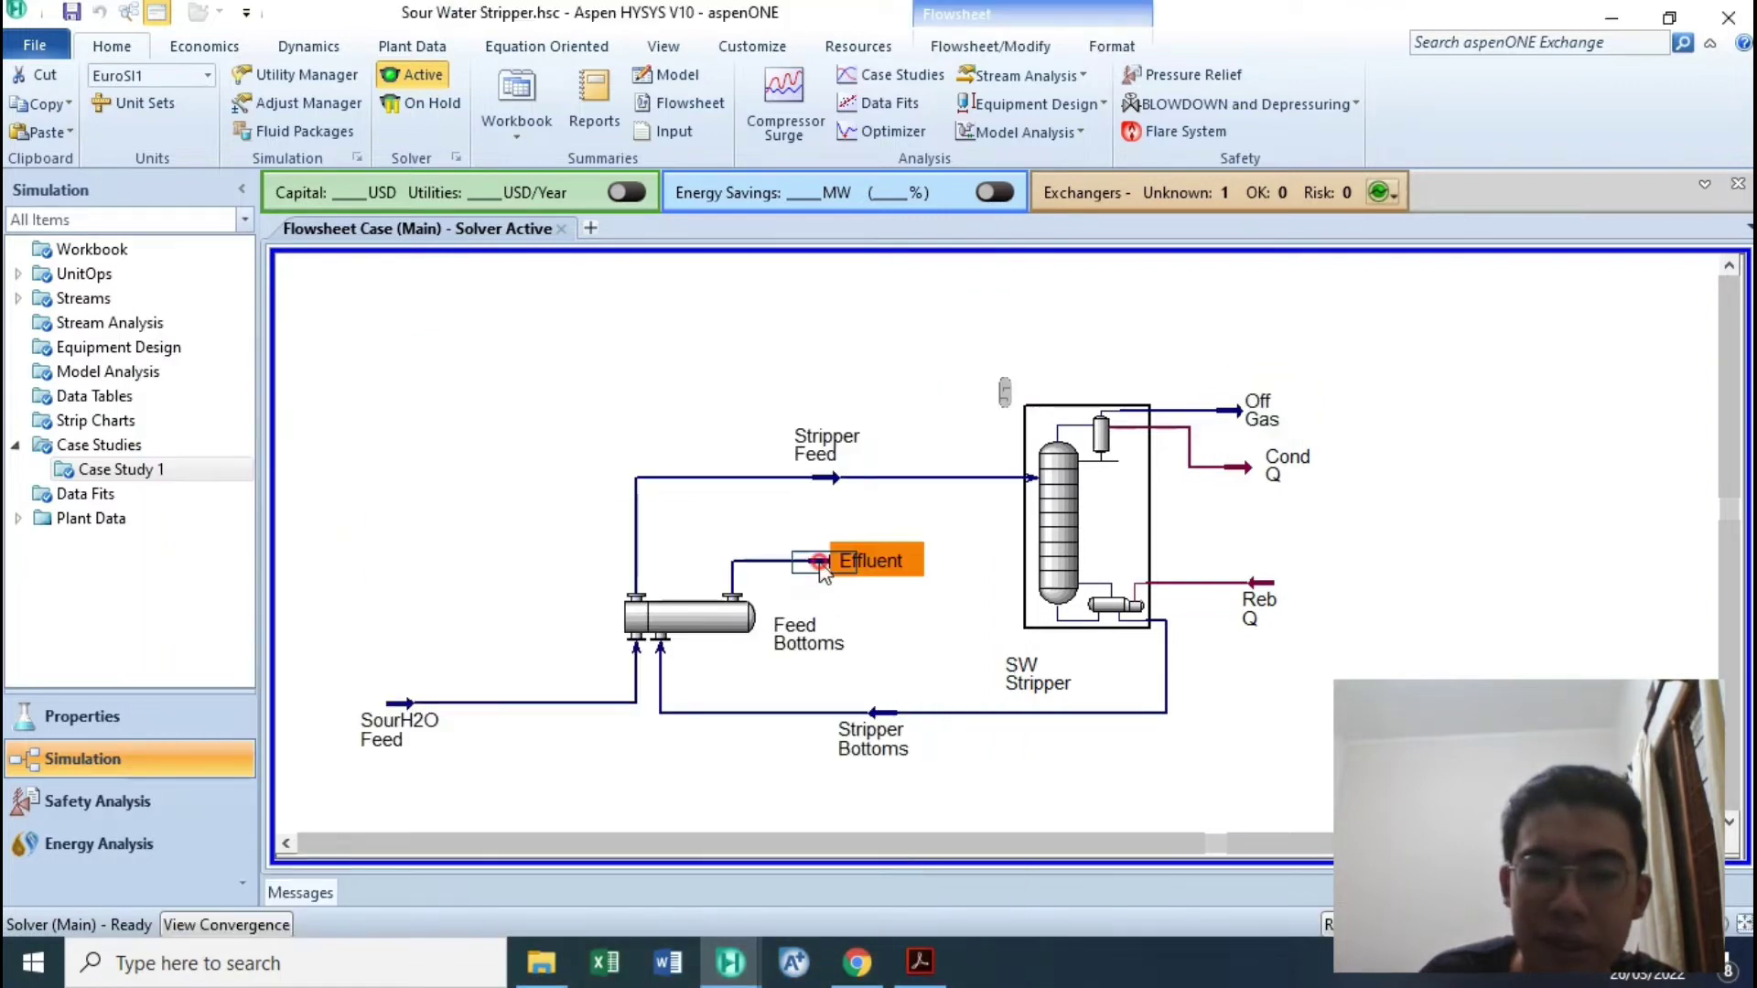
{"action": "left_click", "coordinate": [275, 517]}
{"action": "left_click", "coordinate": [759, 505]}
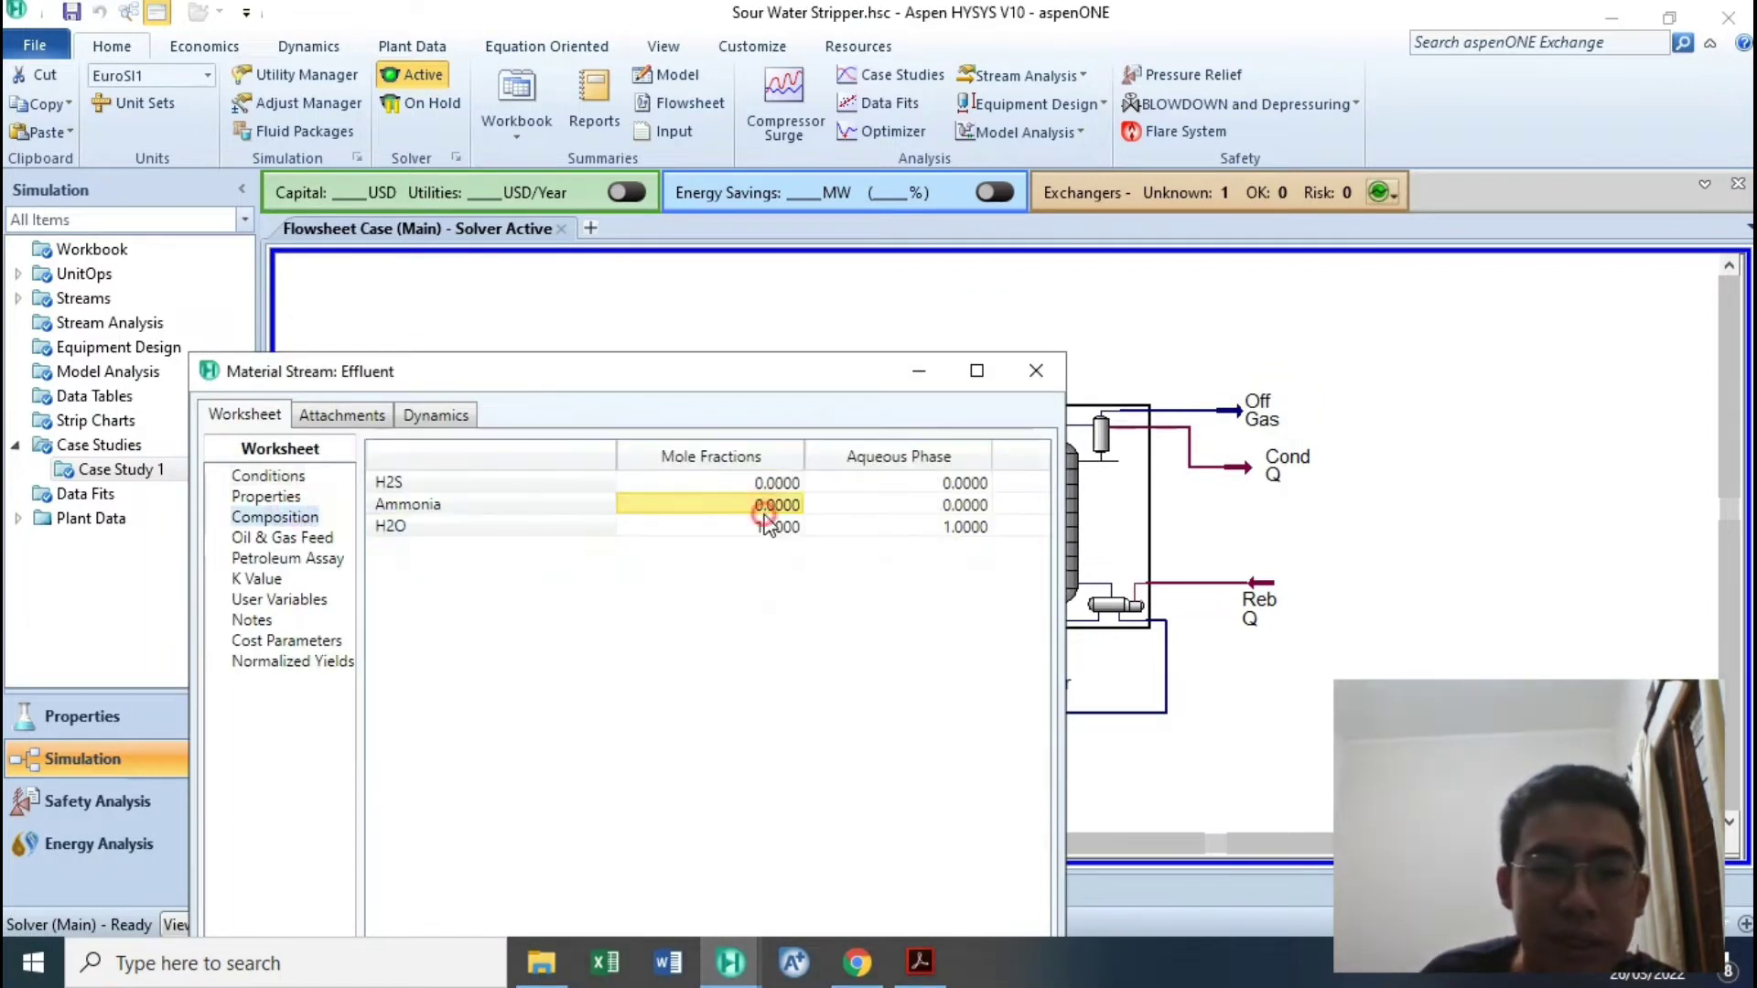
{"action": "left_click", "coordinate": [740, 534]}
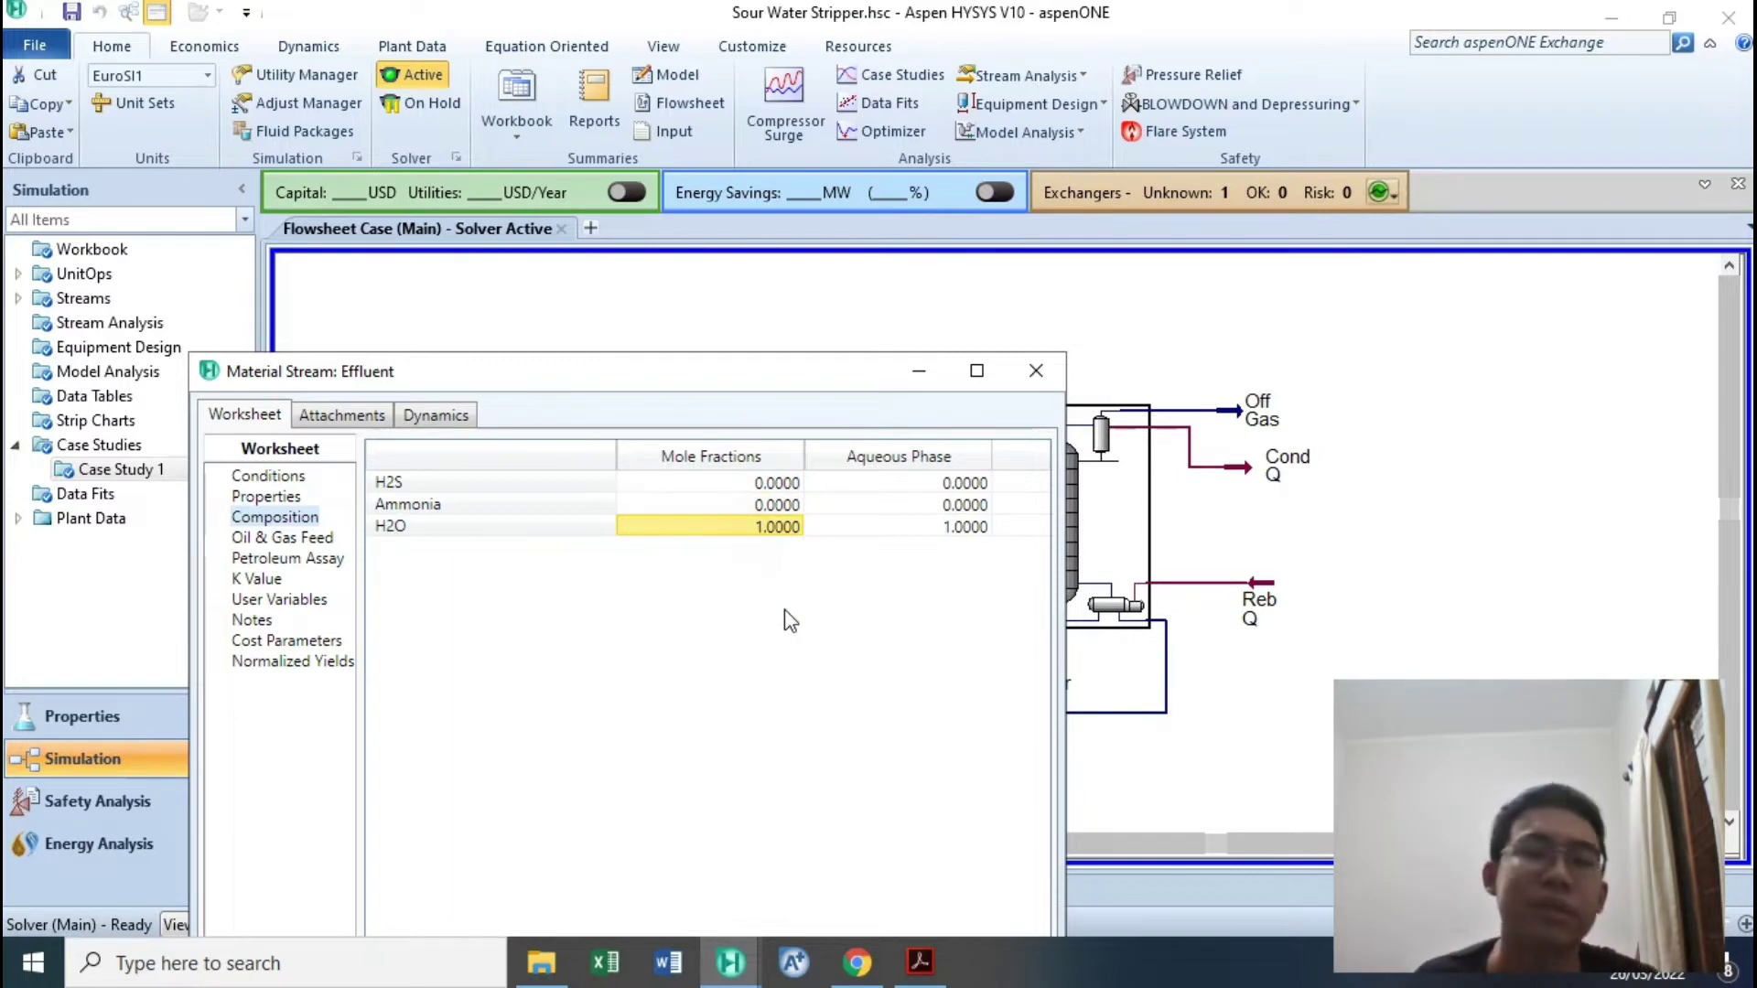
{"action": "left_click", "coordinate": [772, 529]}
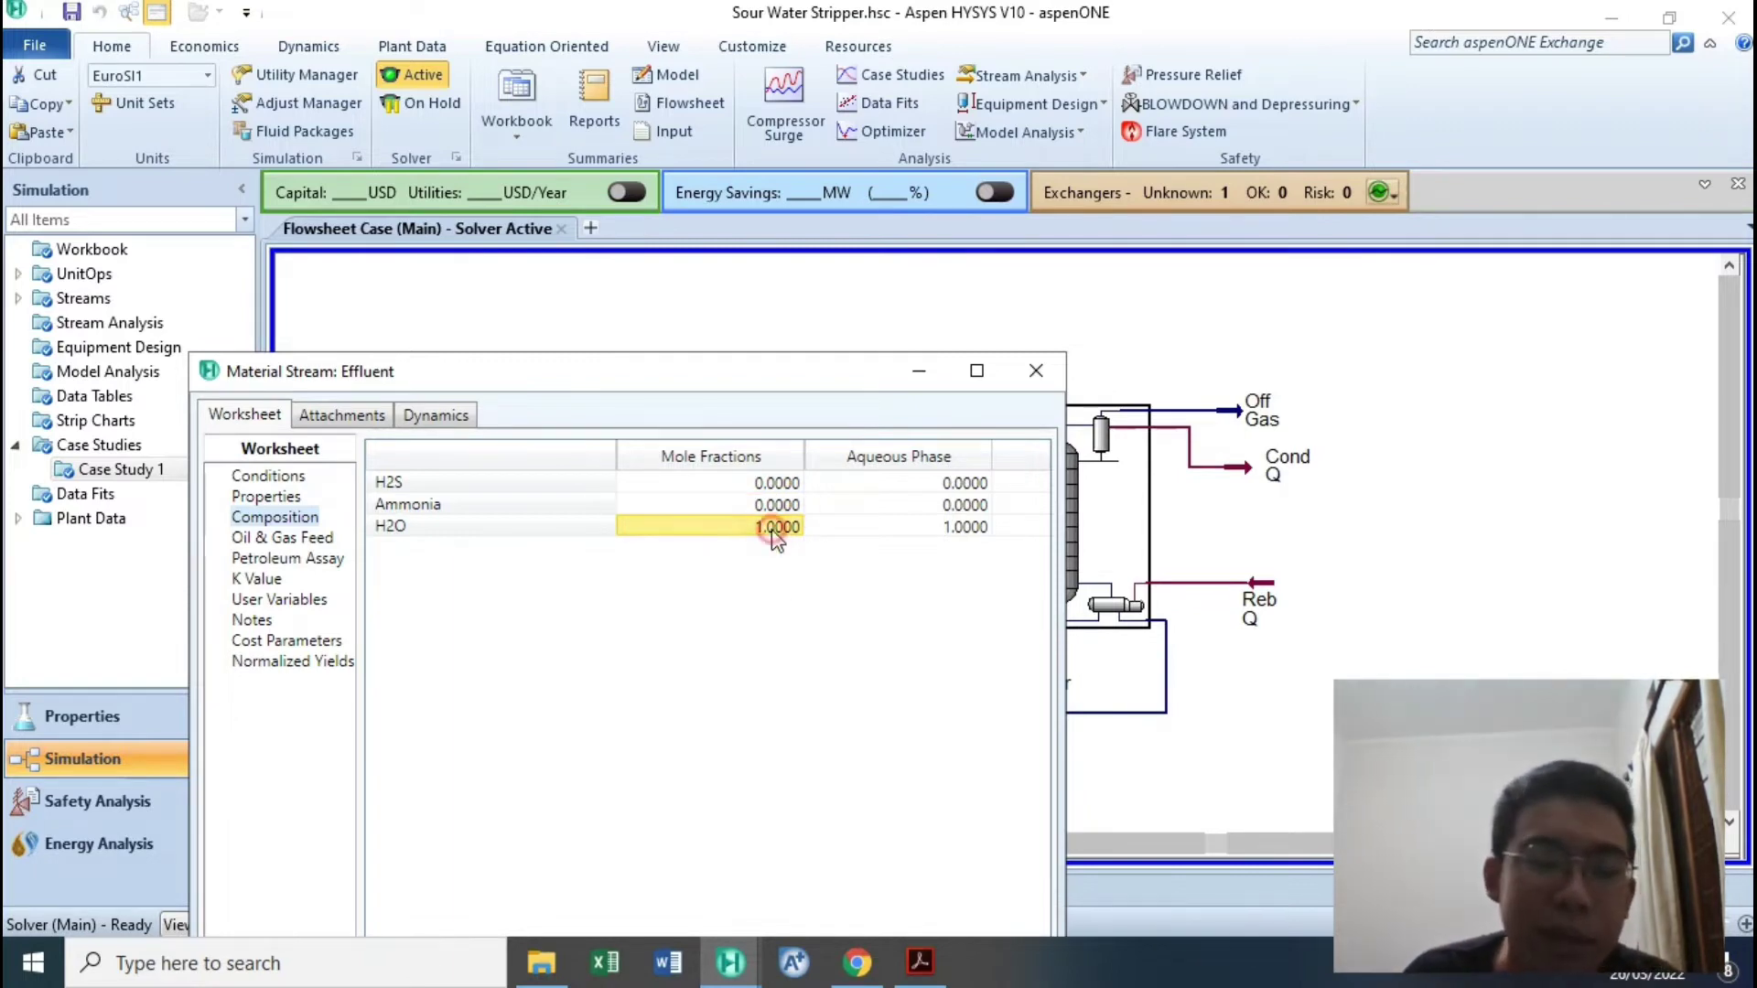
{"action": "left_click", "coordinate": [1036, 371]}
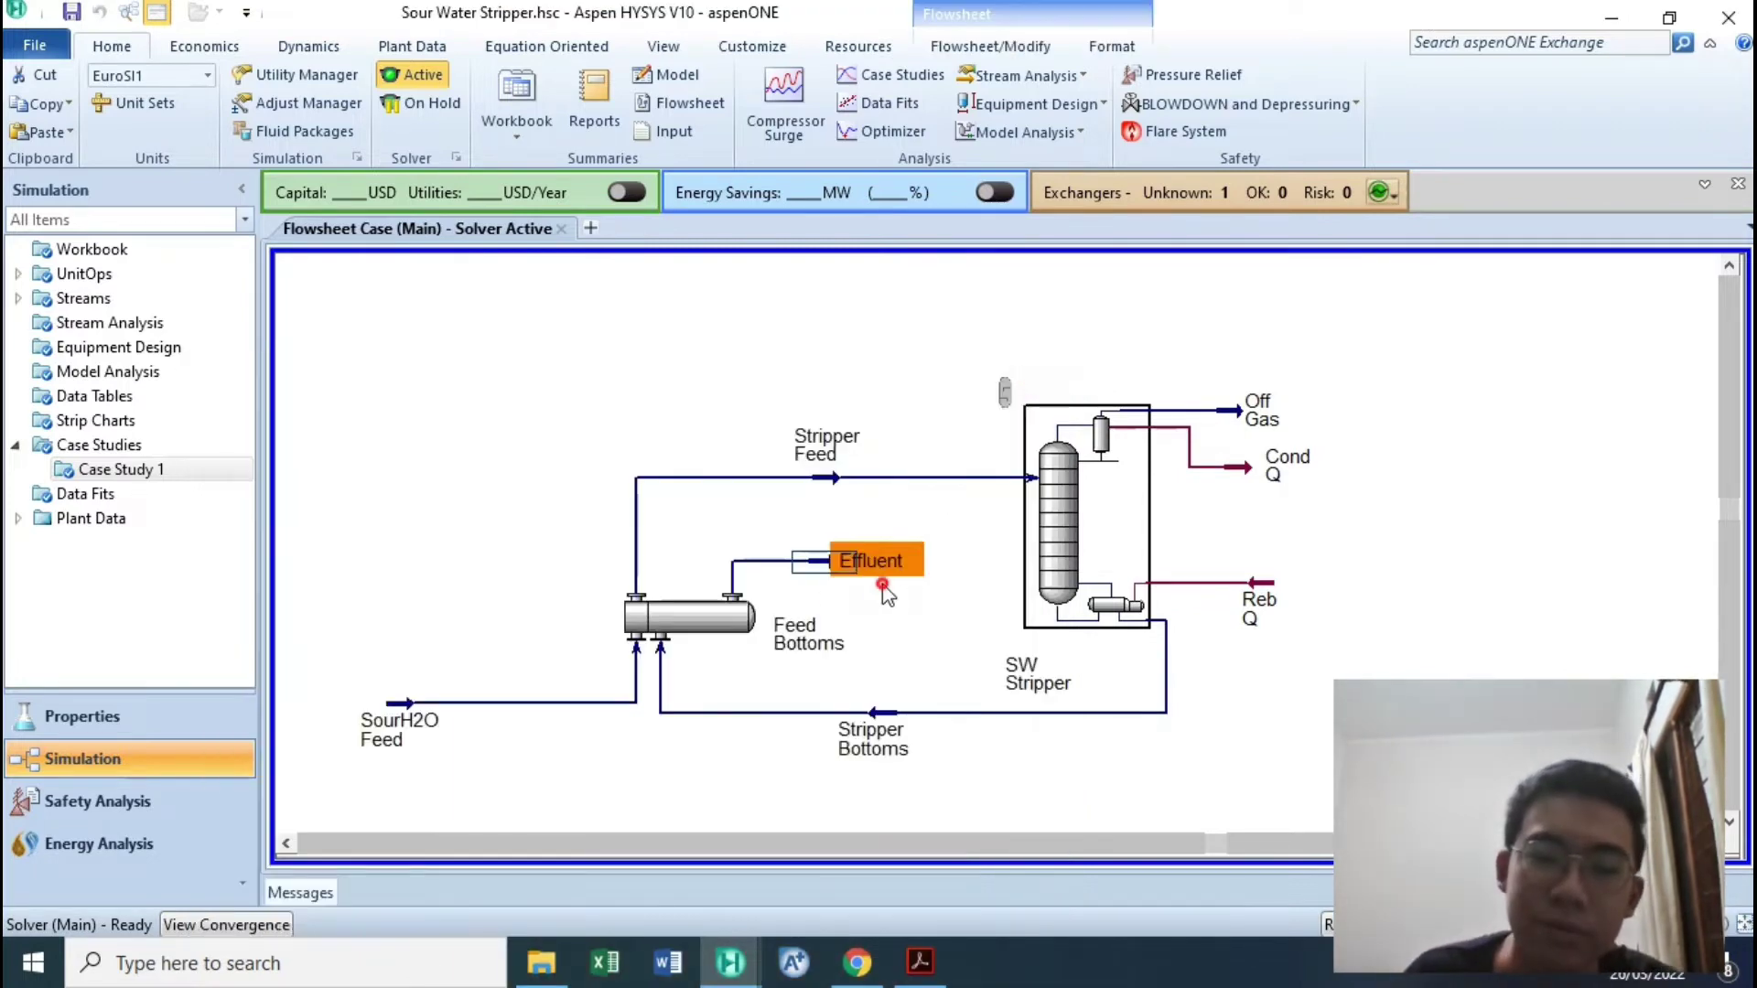
Shift the Stripper Bottoms and SourH2O Feed streams slightly on the flowsheet, keeping their connections to the Feed Bottoms exchanger.
{"action": "left_click_drag", "start_coordinate": [341, 361], "coordinate": [1345, 759]}
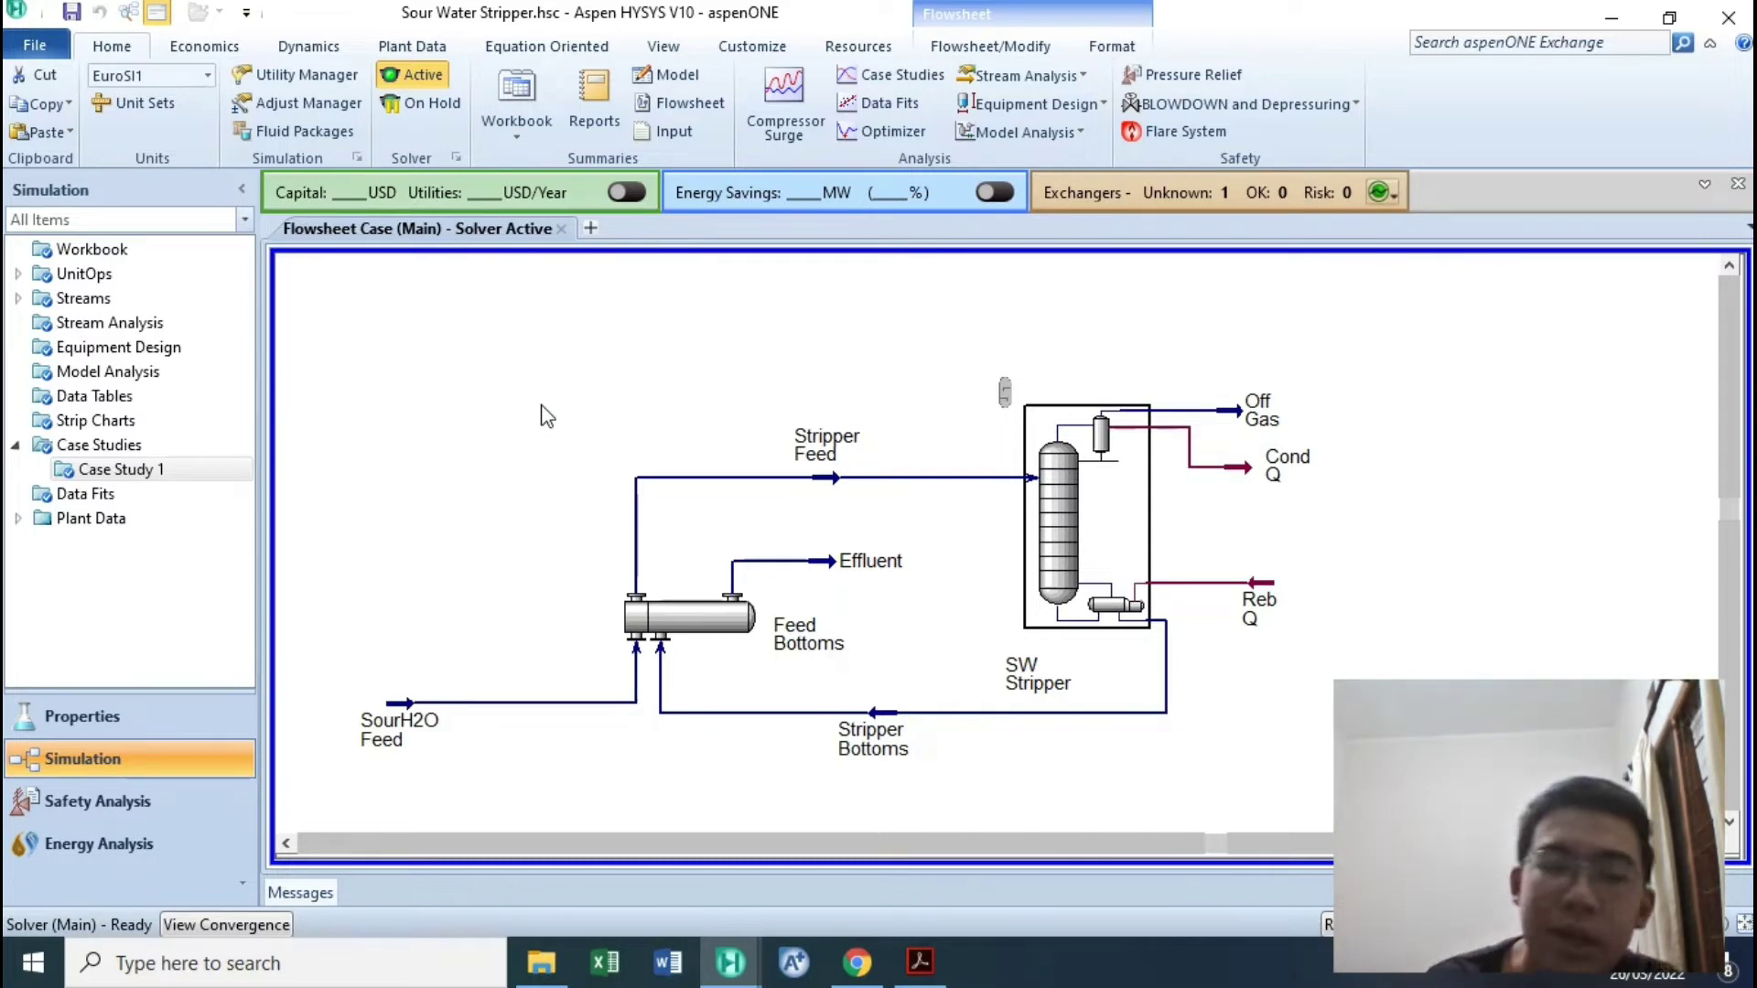
{"action": "left_click", "coordinate": [913, 736]}
{"action": "left_click_drag", "start_coordinate": [923, 764], "coordinate": [924, 729]}
{"action": "left_click_drag", "start_coordinate": [506, 533], "coordinate": [893, 668]}
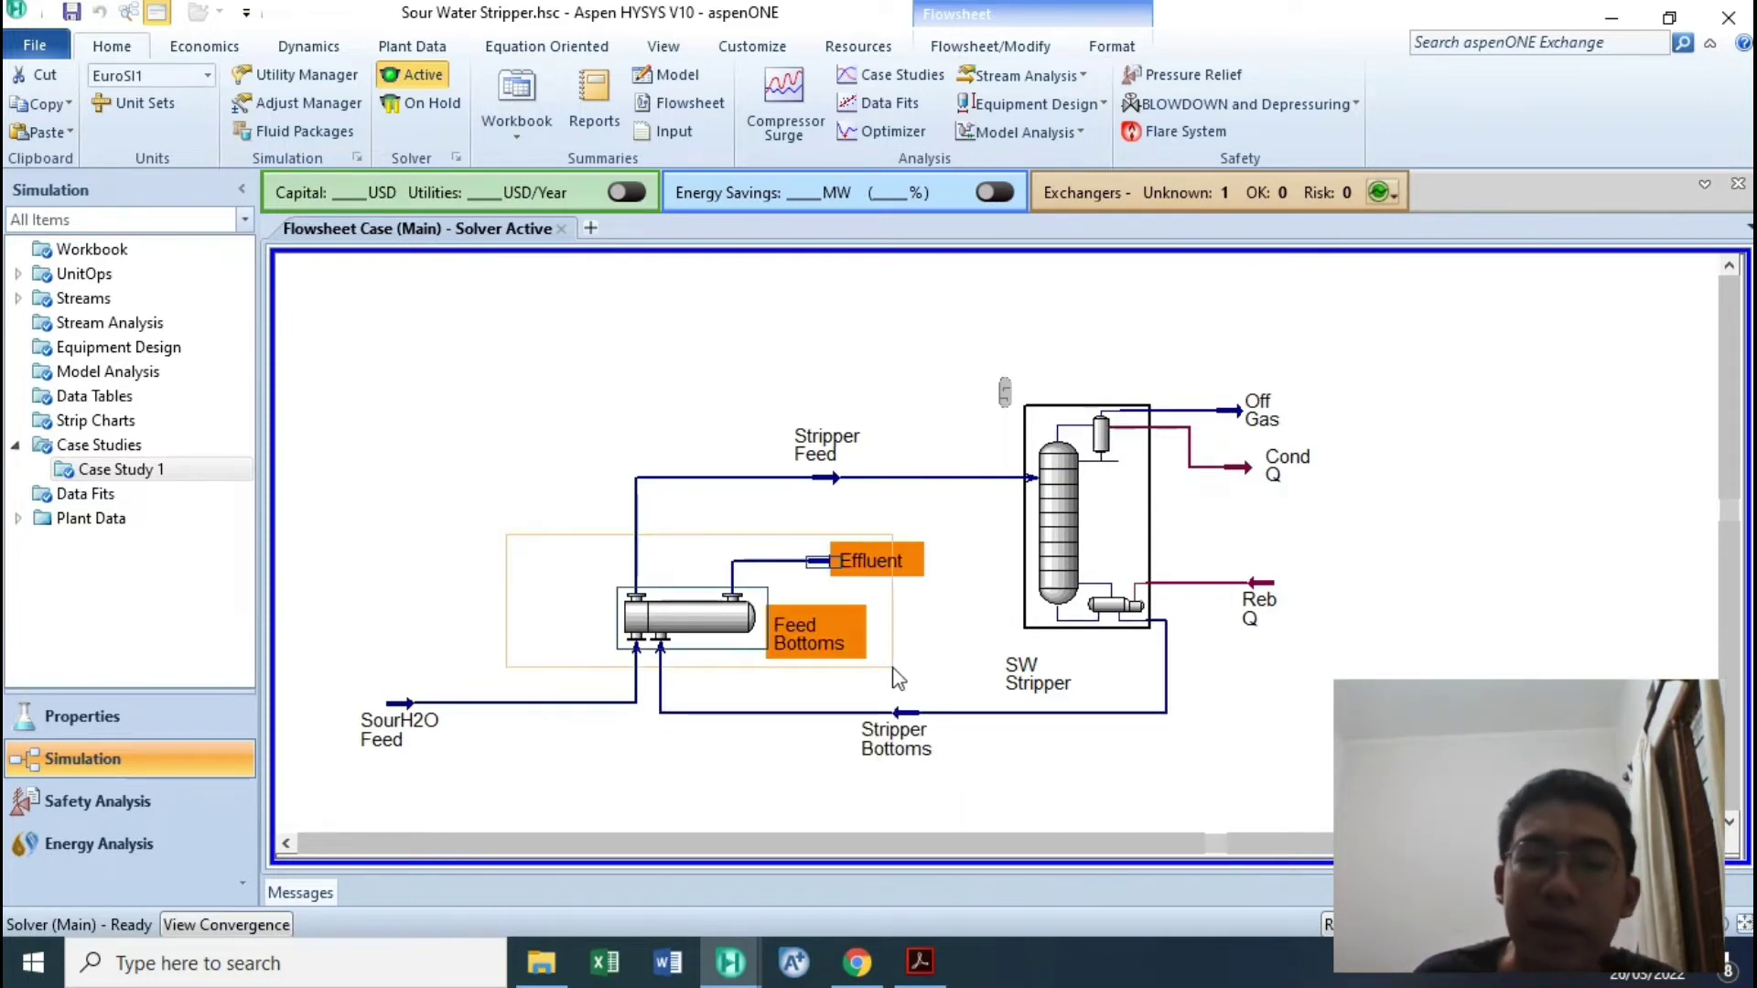
{"action": "left_click", "coordinate": [494, 491]}
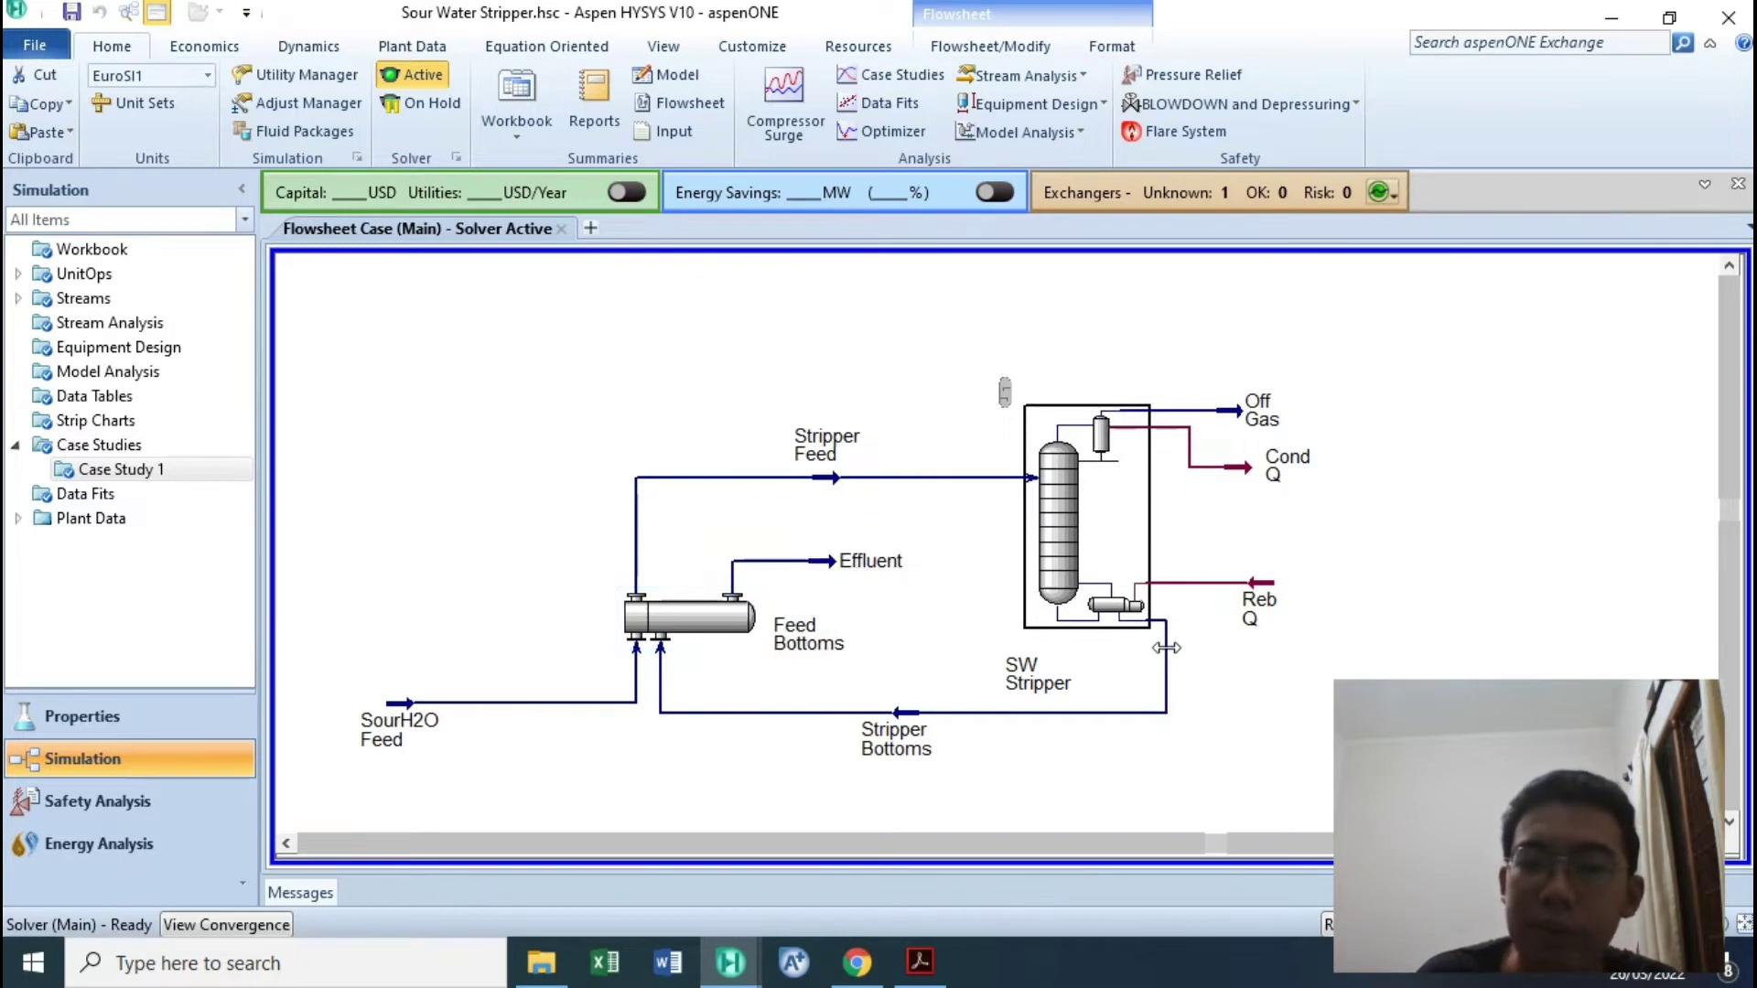
{"action": "mouse_move", "coordinate": [1165, 647]}
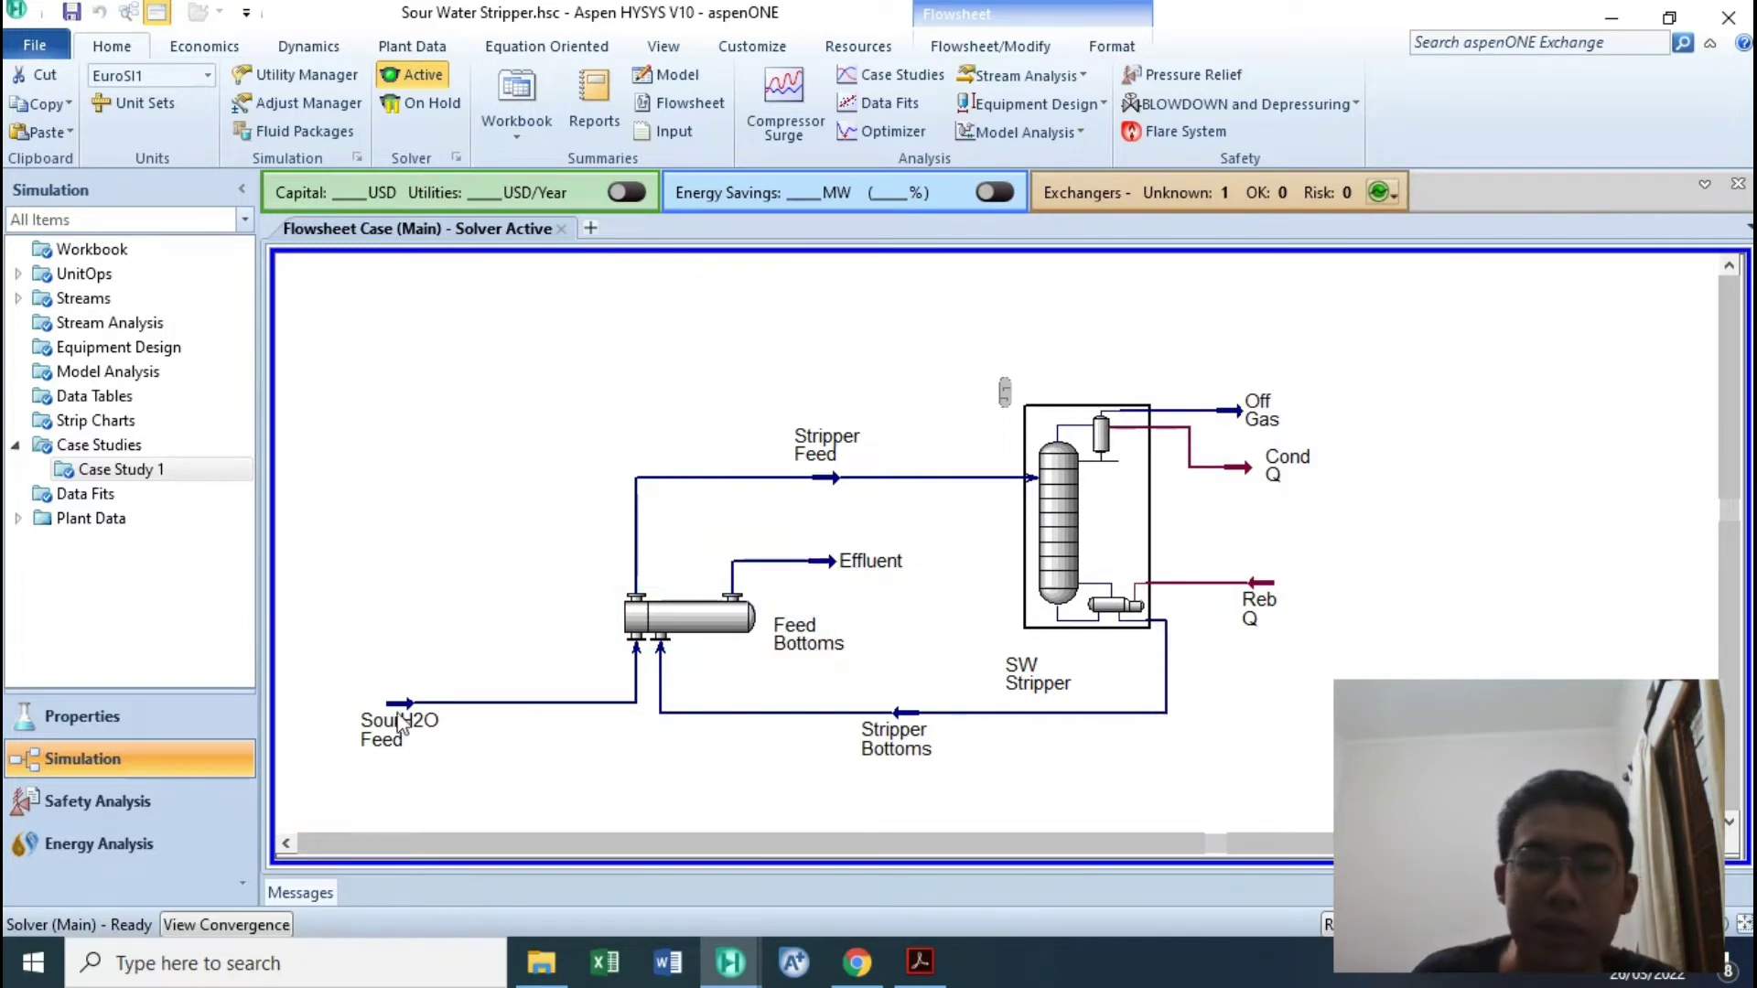
{"action": "left_click_drag", "start_coordinate": [399, 719], "coordinate": [397, 710]}
{"action": "left_click_drag", "start_coordinate": [878, 713], "coordinate": [903, 719]}
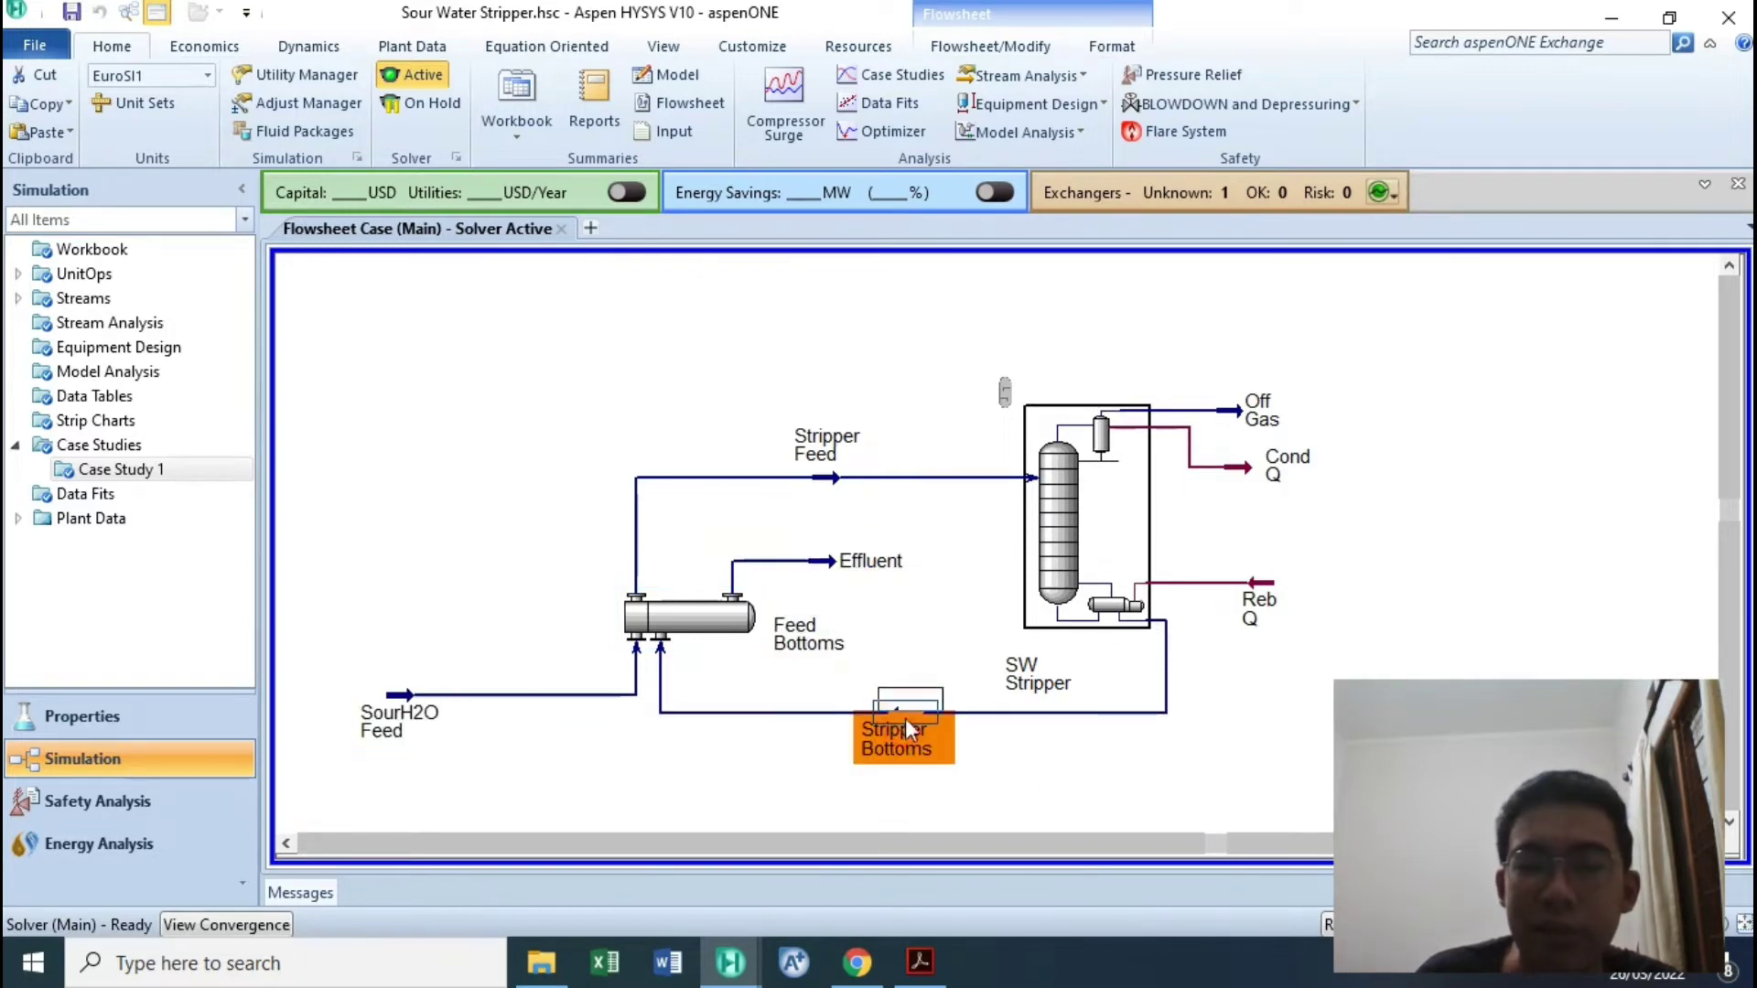
{"action": "left_click_drag", "start_coordinate": [383, 719], "coordinate": [379, 743]}
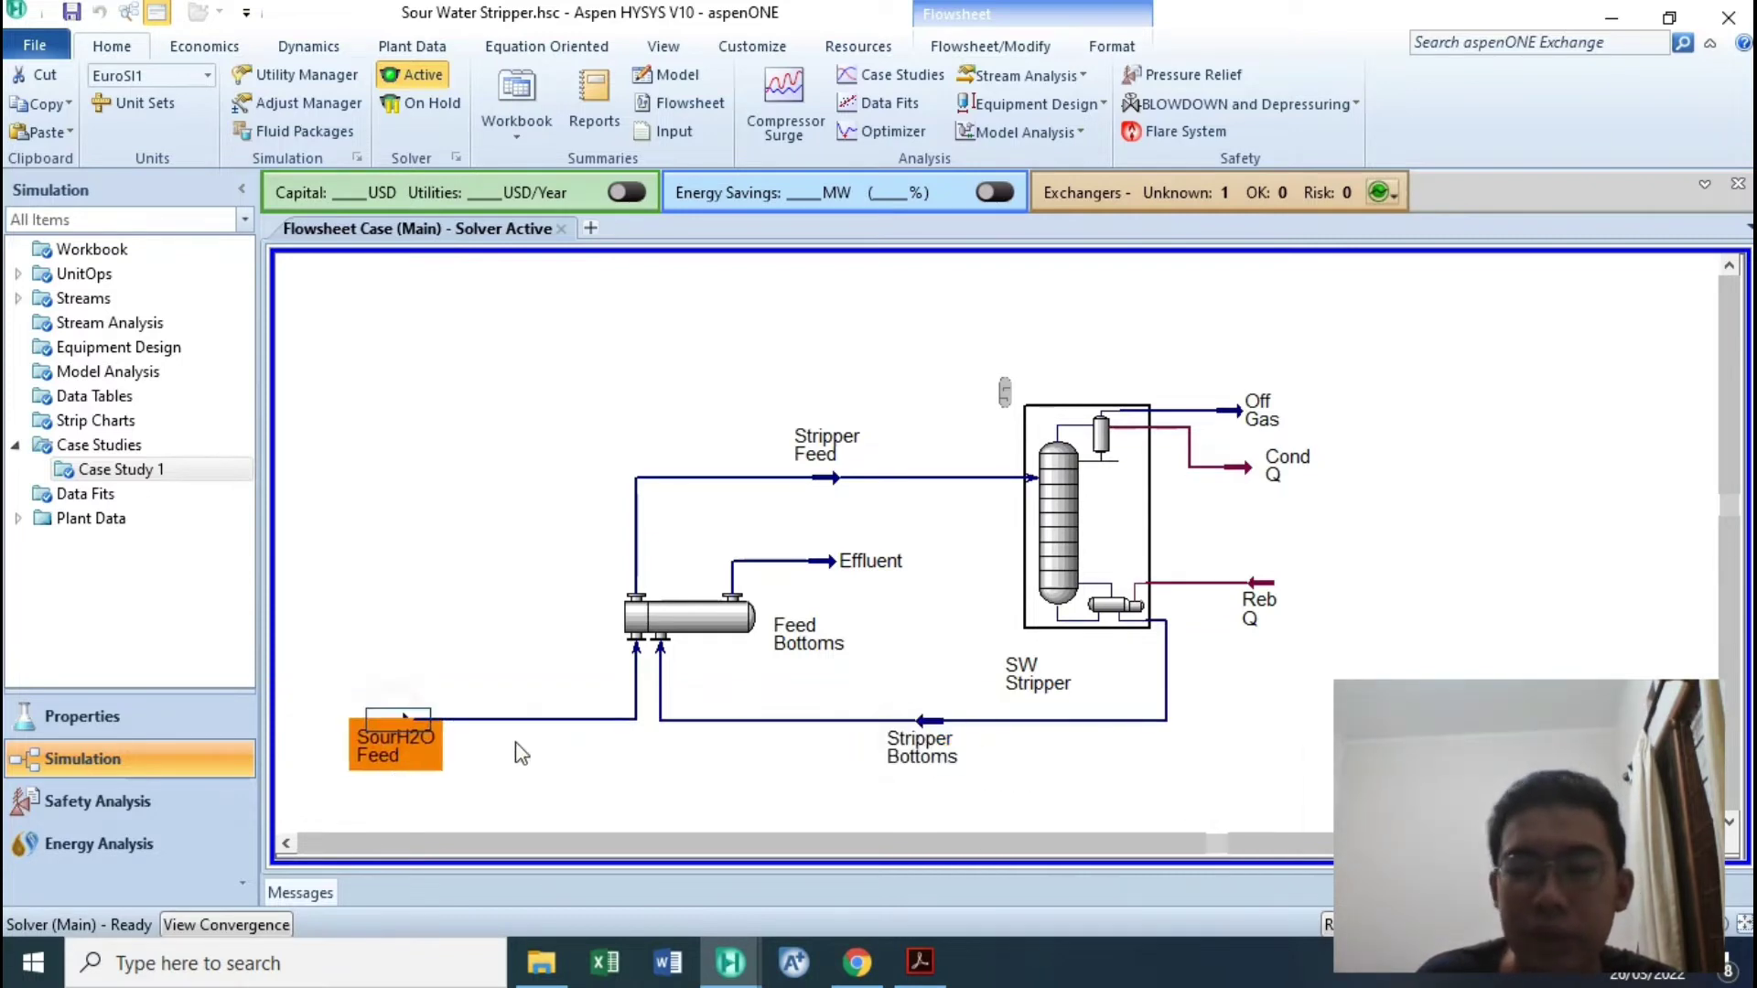
{"action": "left_click", "coordinate": [661, 645]}
{"action": "left_click", "coordinate": [521, 561]}
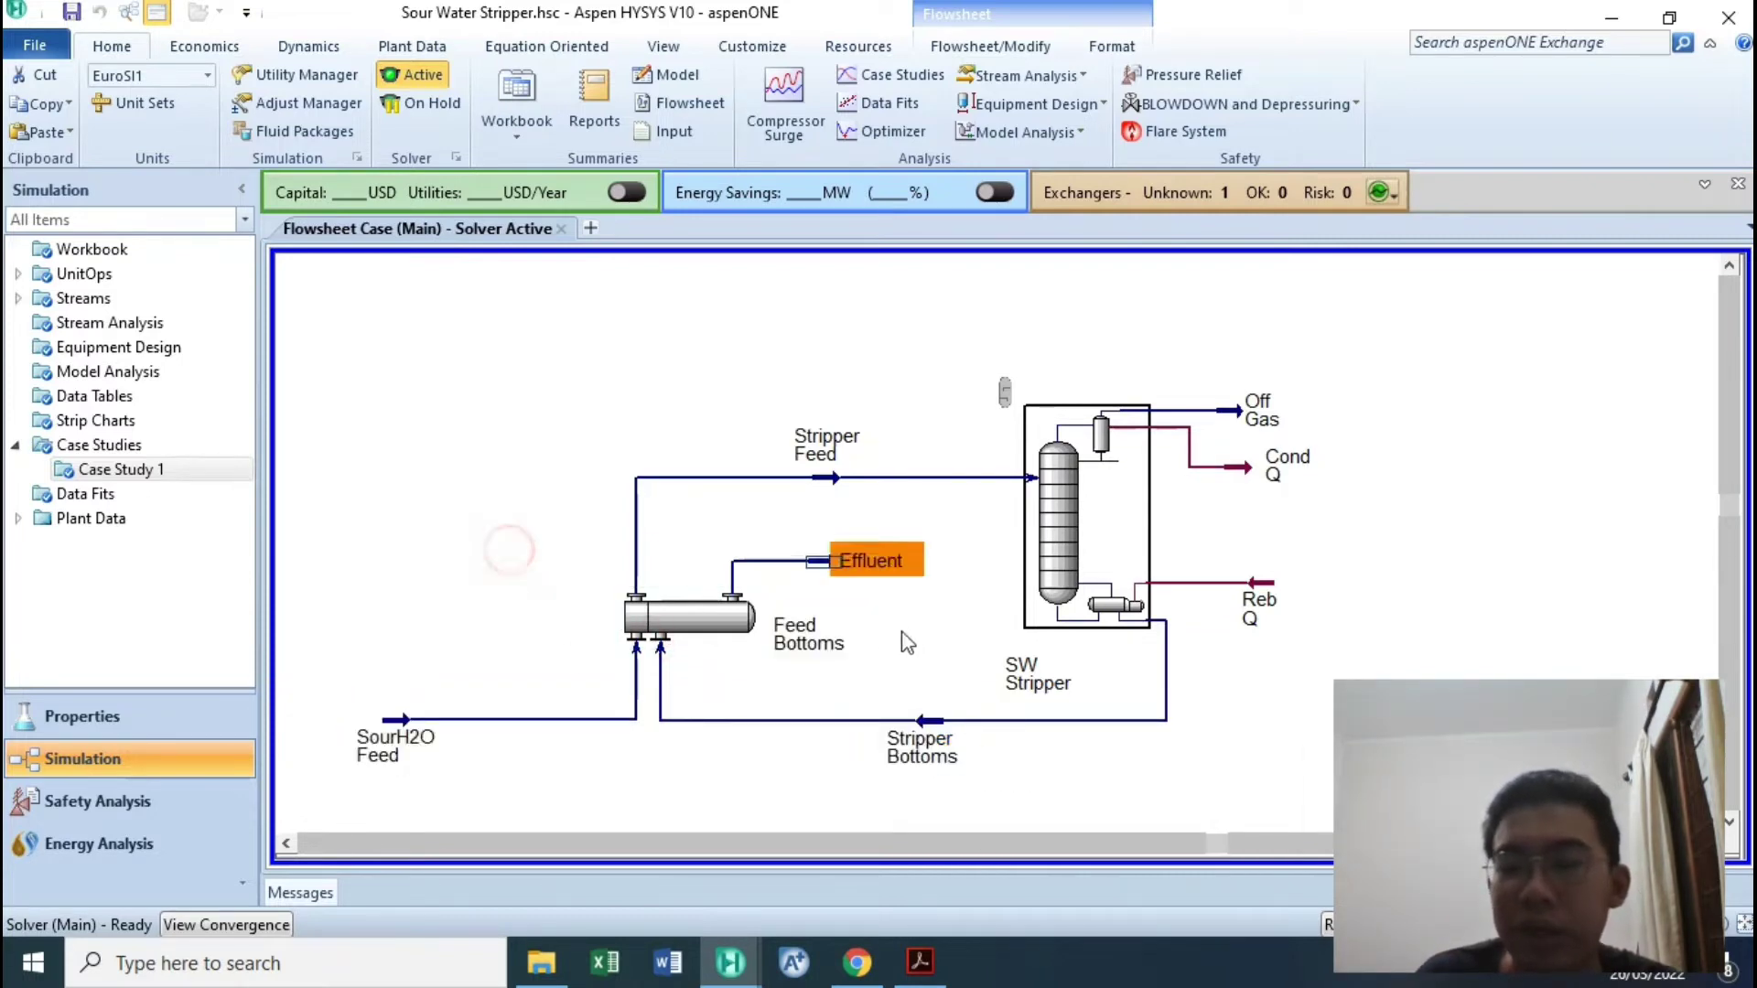
{"action": "left_click", "coordinate": [704, 631]}
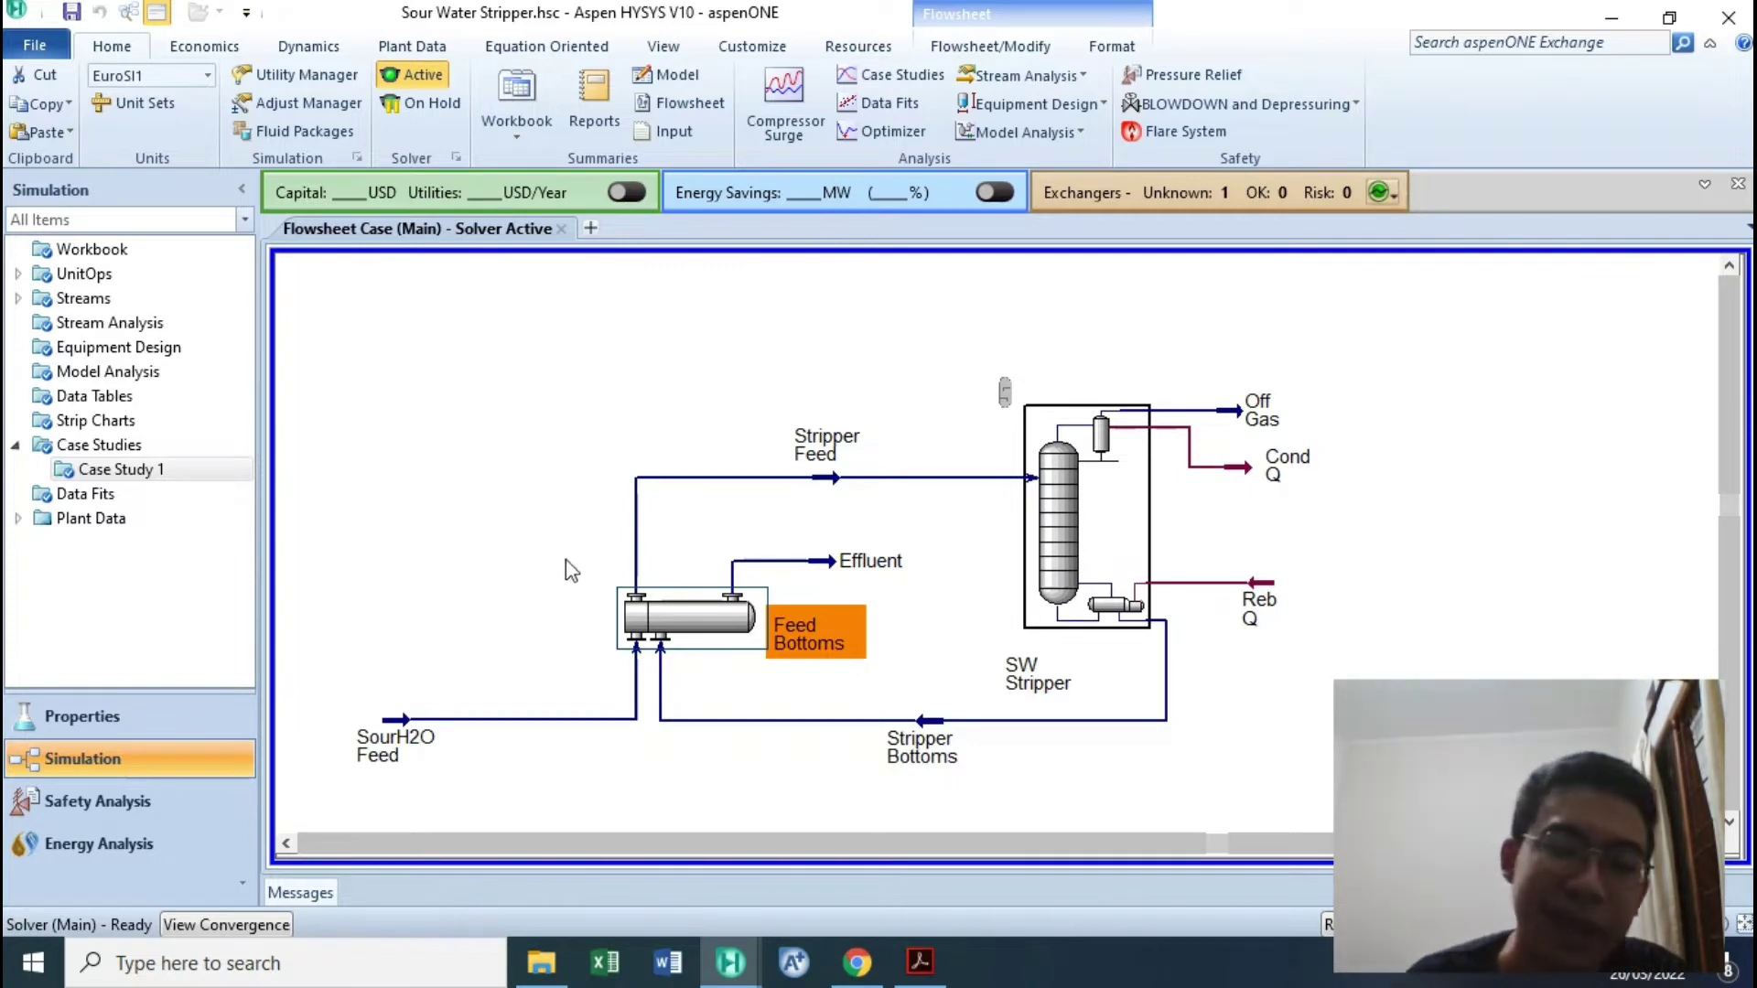
{"action": "left_click_drag", "start_coordinate": [471, 517], "coordinate": [951, 709]}
{"action": "left_click", "coordinate": [437, 531]}
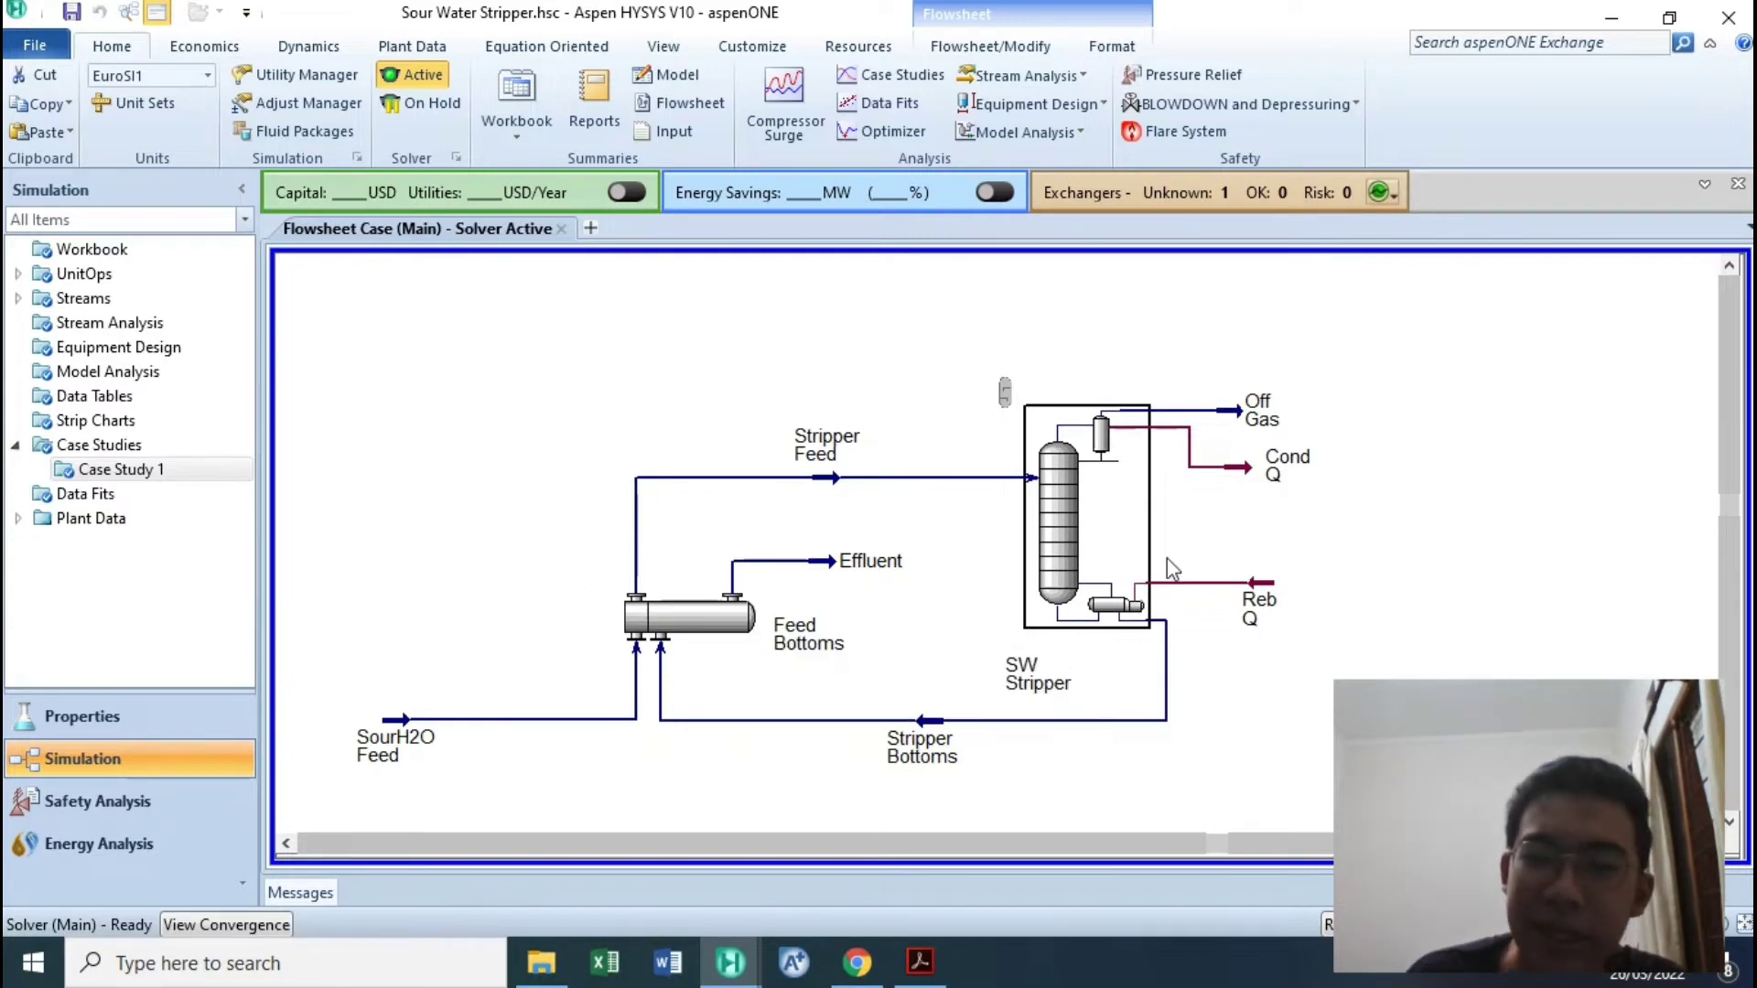
{"action": "left_click_drag", "start_coordinate": [376, 377], "coordinate": [1177, 812]}
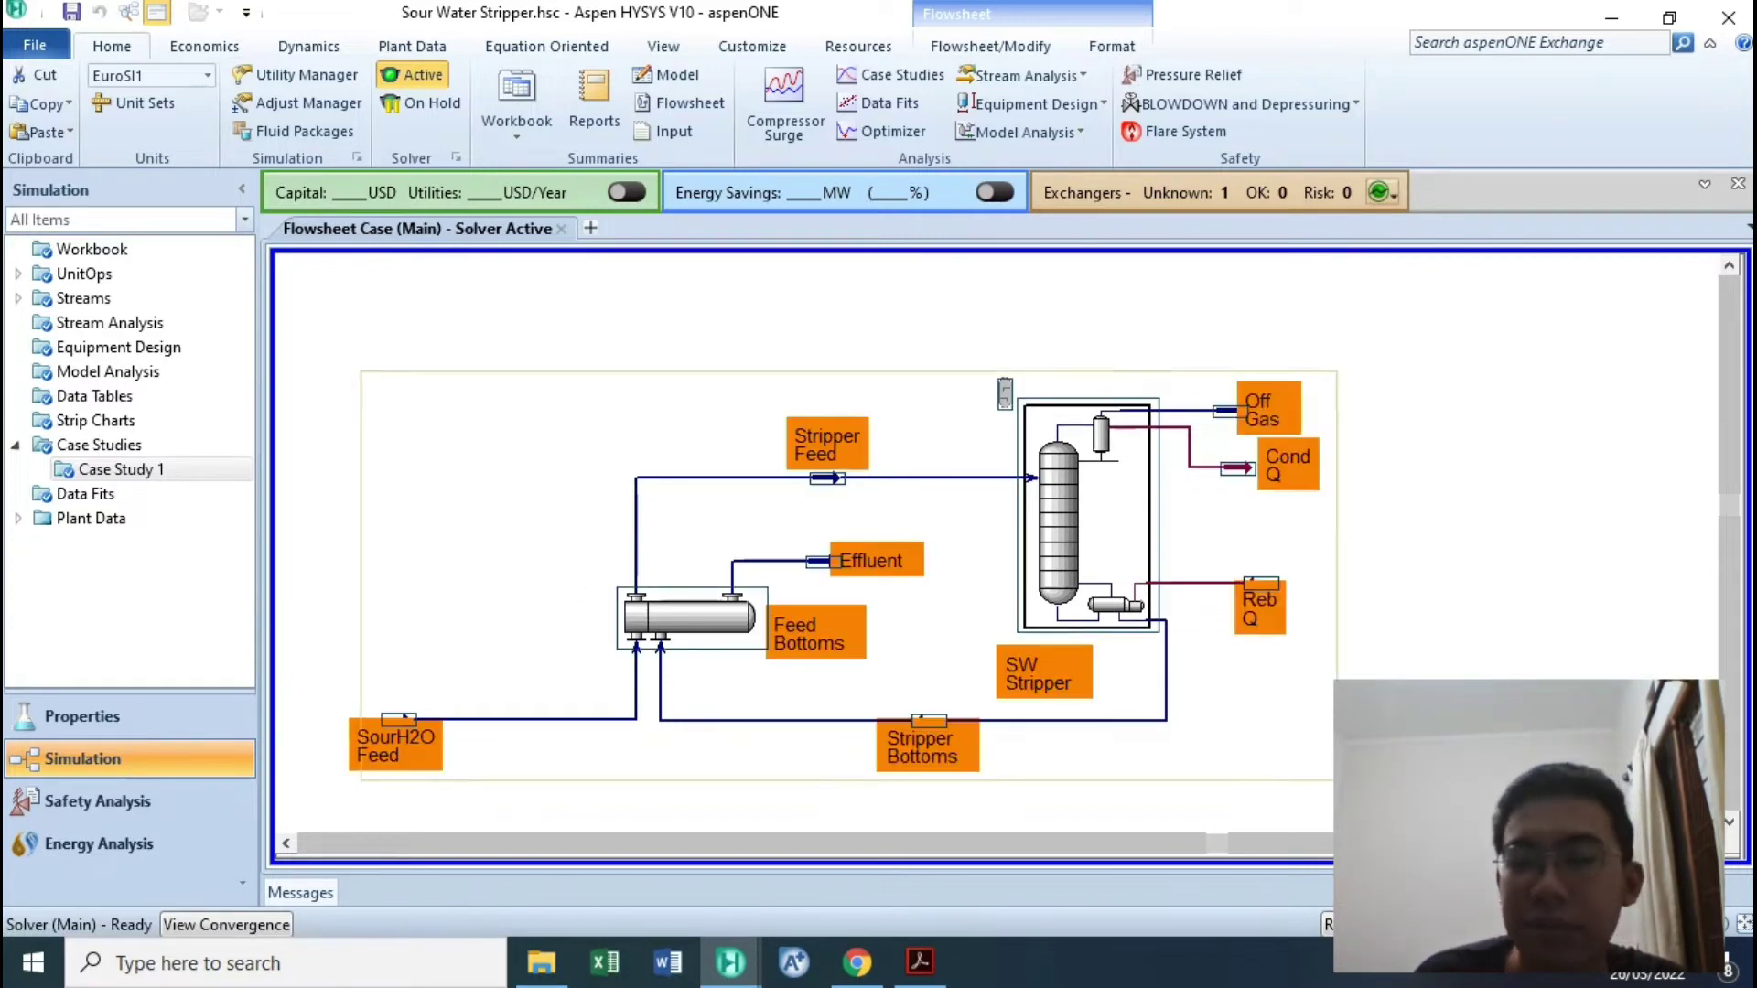
{"action": "left_click", "coordinate": [521, 549]}
Open Case Study 1 and review its independent variable and the full list of dependent variables.
{"action": "left_click", "coordinate": [87, 469]}
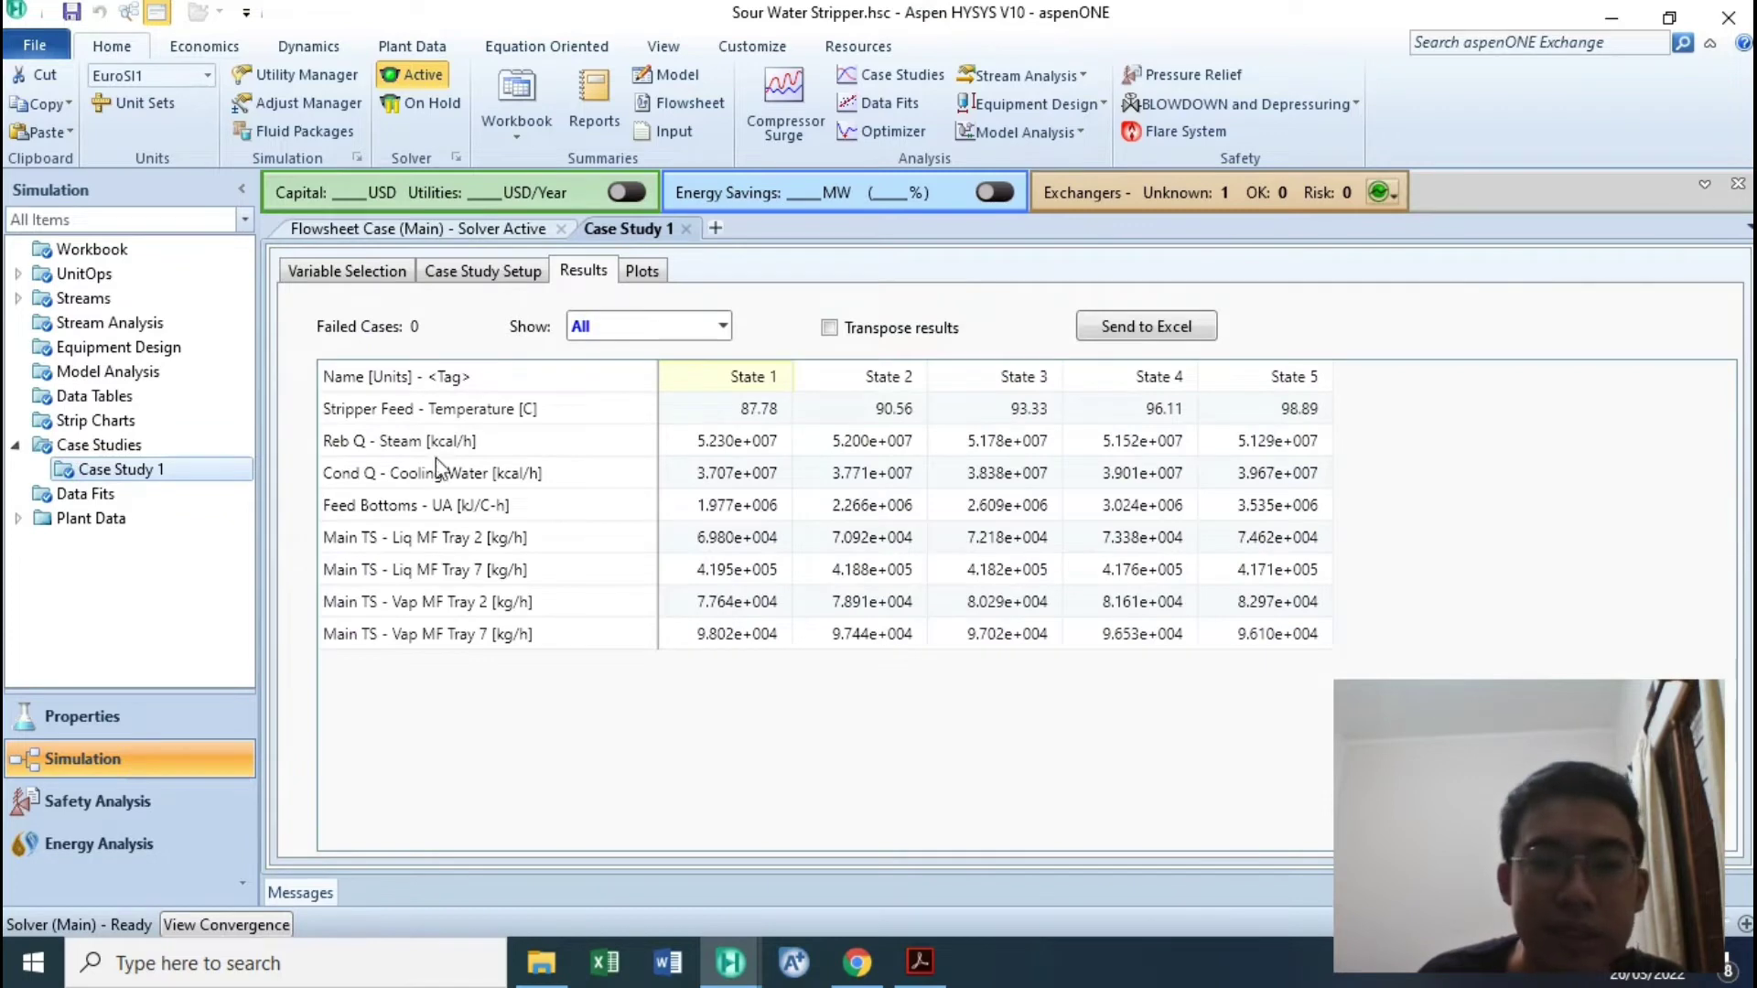
{"action": "left_click", "coordinate": [327, 276]}
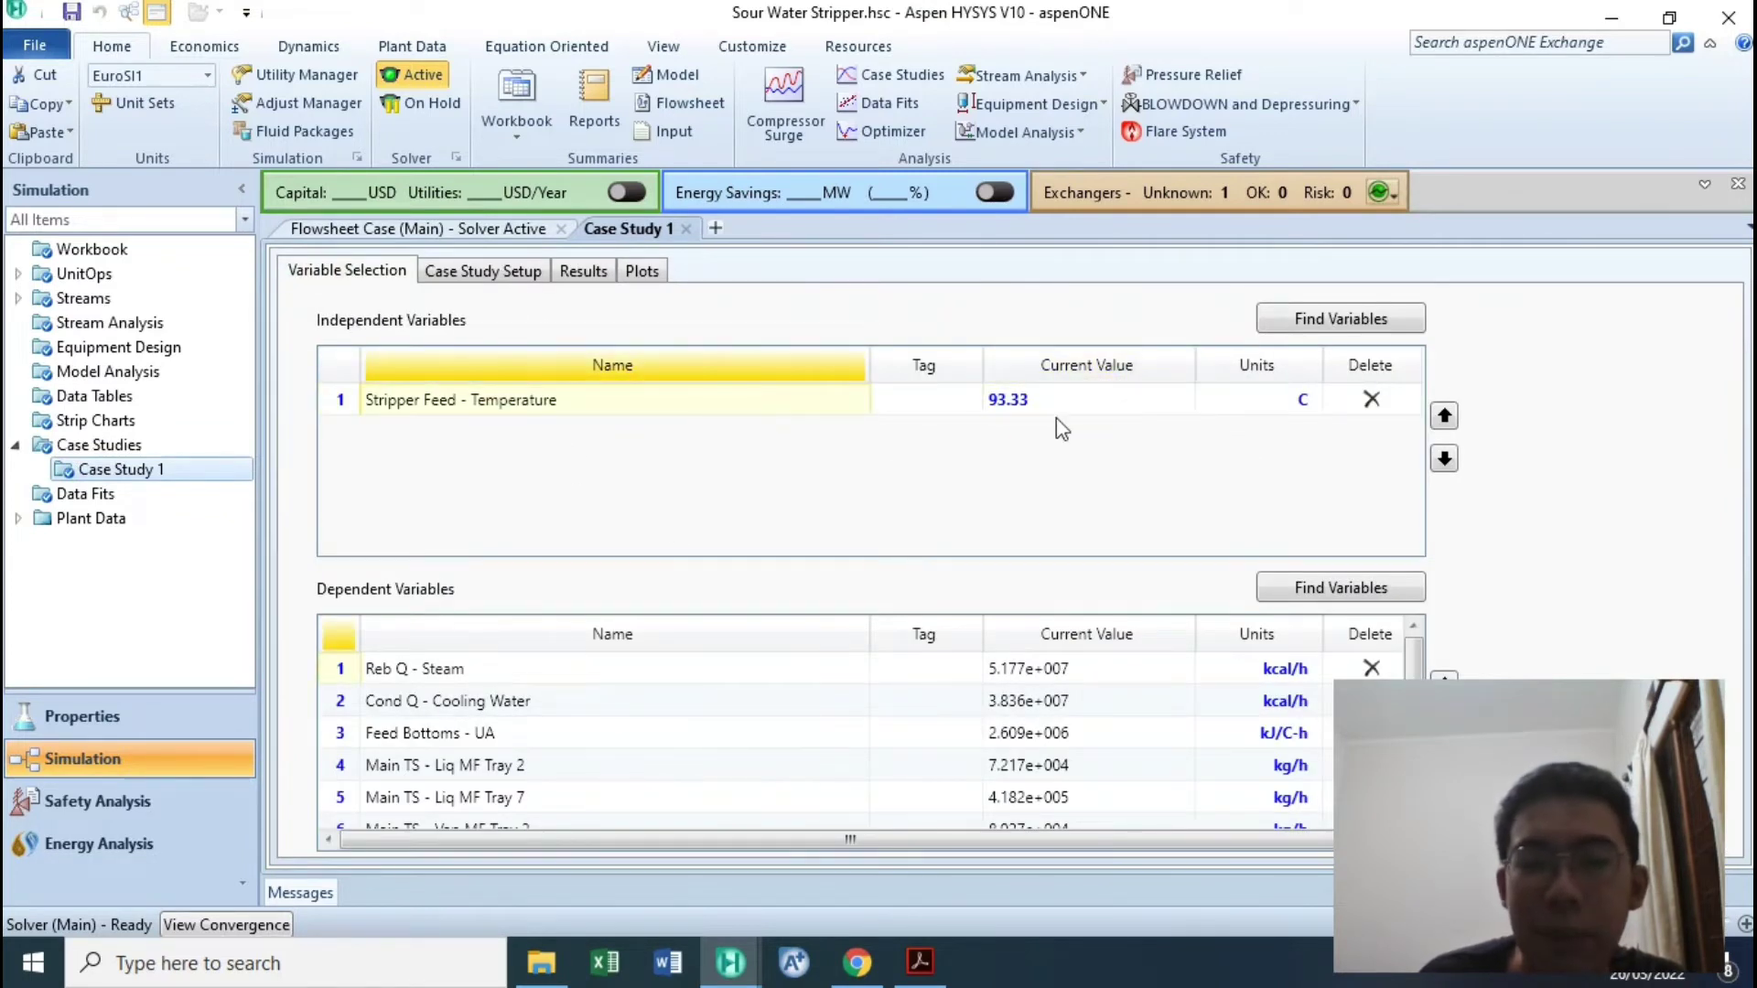
{"action": "scroll", "coordinate": [576, 764], "scroll_direction": "down", "scroll_amount": 2}
{"action": "scroll", "coordinate": [562, 754], "scroll_direction": "up", "scroll_amount": 1}
{"action": "scroll", "coordinate": [542, 735], "scroll_direction": "down", "scroll_amount": 1}
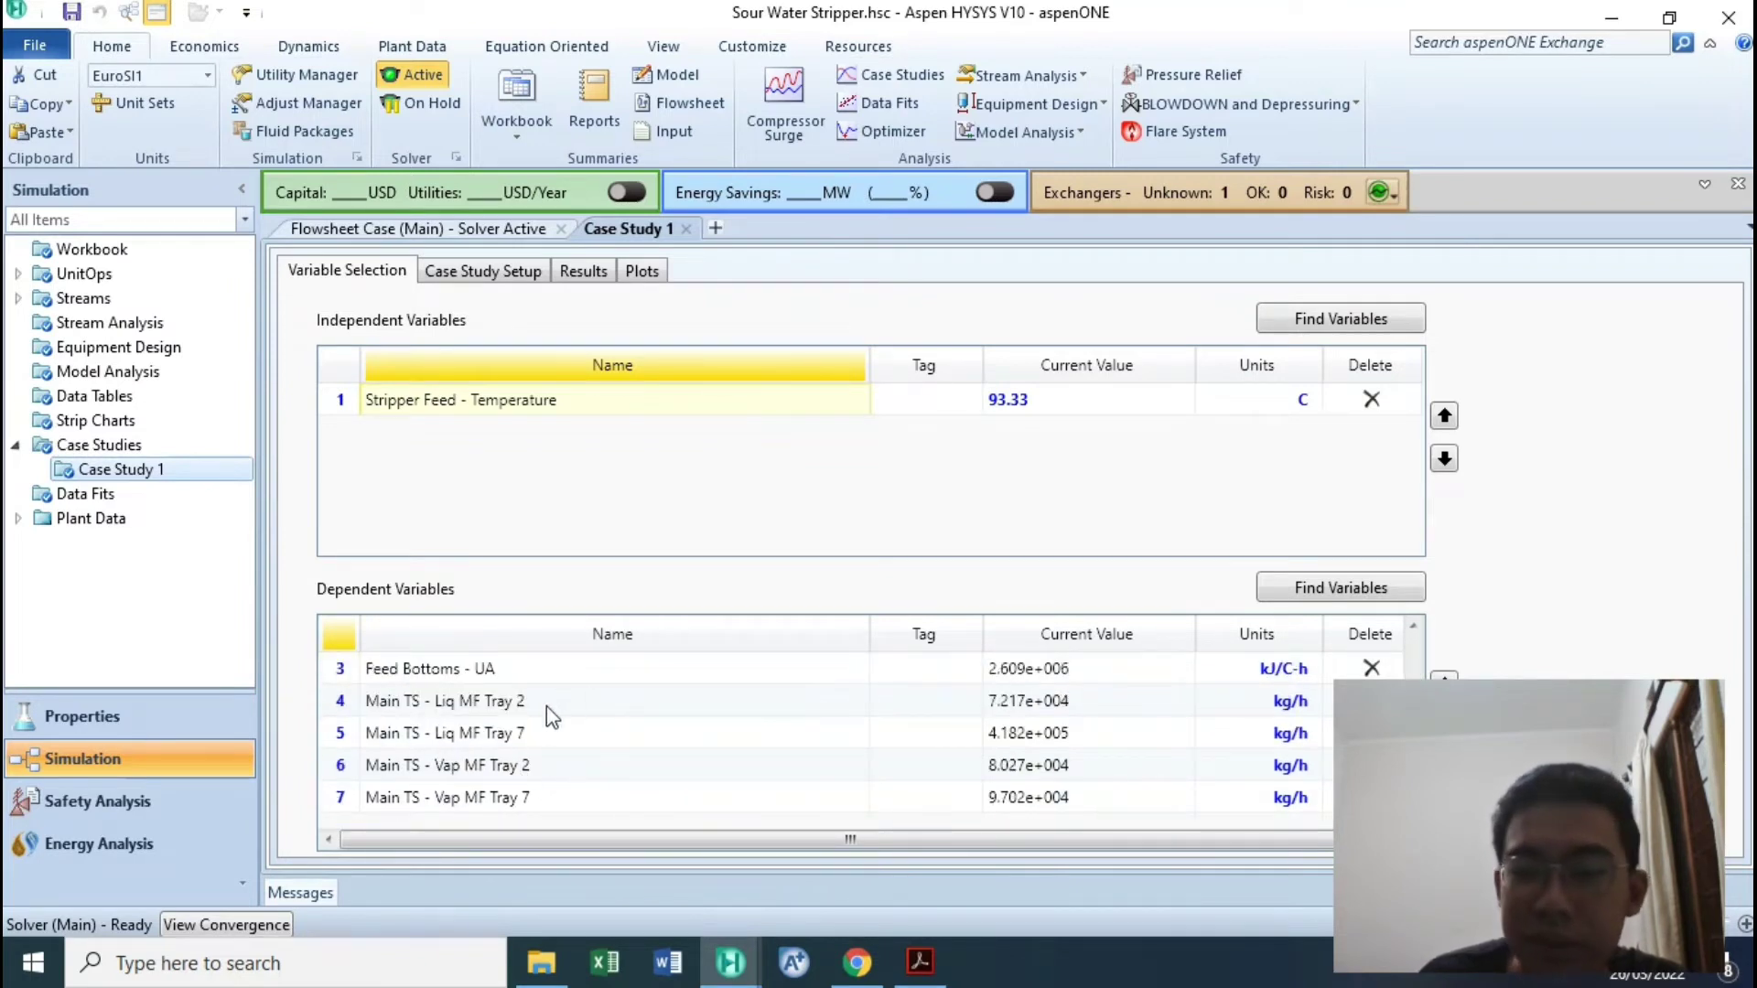
{"action": "scroll", "coordinate": [546, 706], "scroll_direction": "up", "scroll_amount": 2}
{"action": "left_click", "coordinate": [401, 673]}
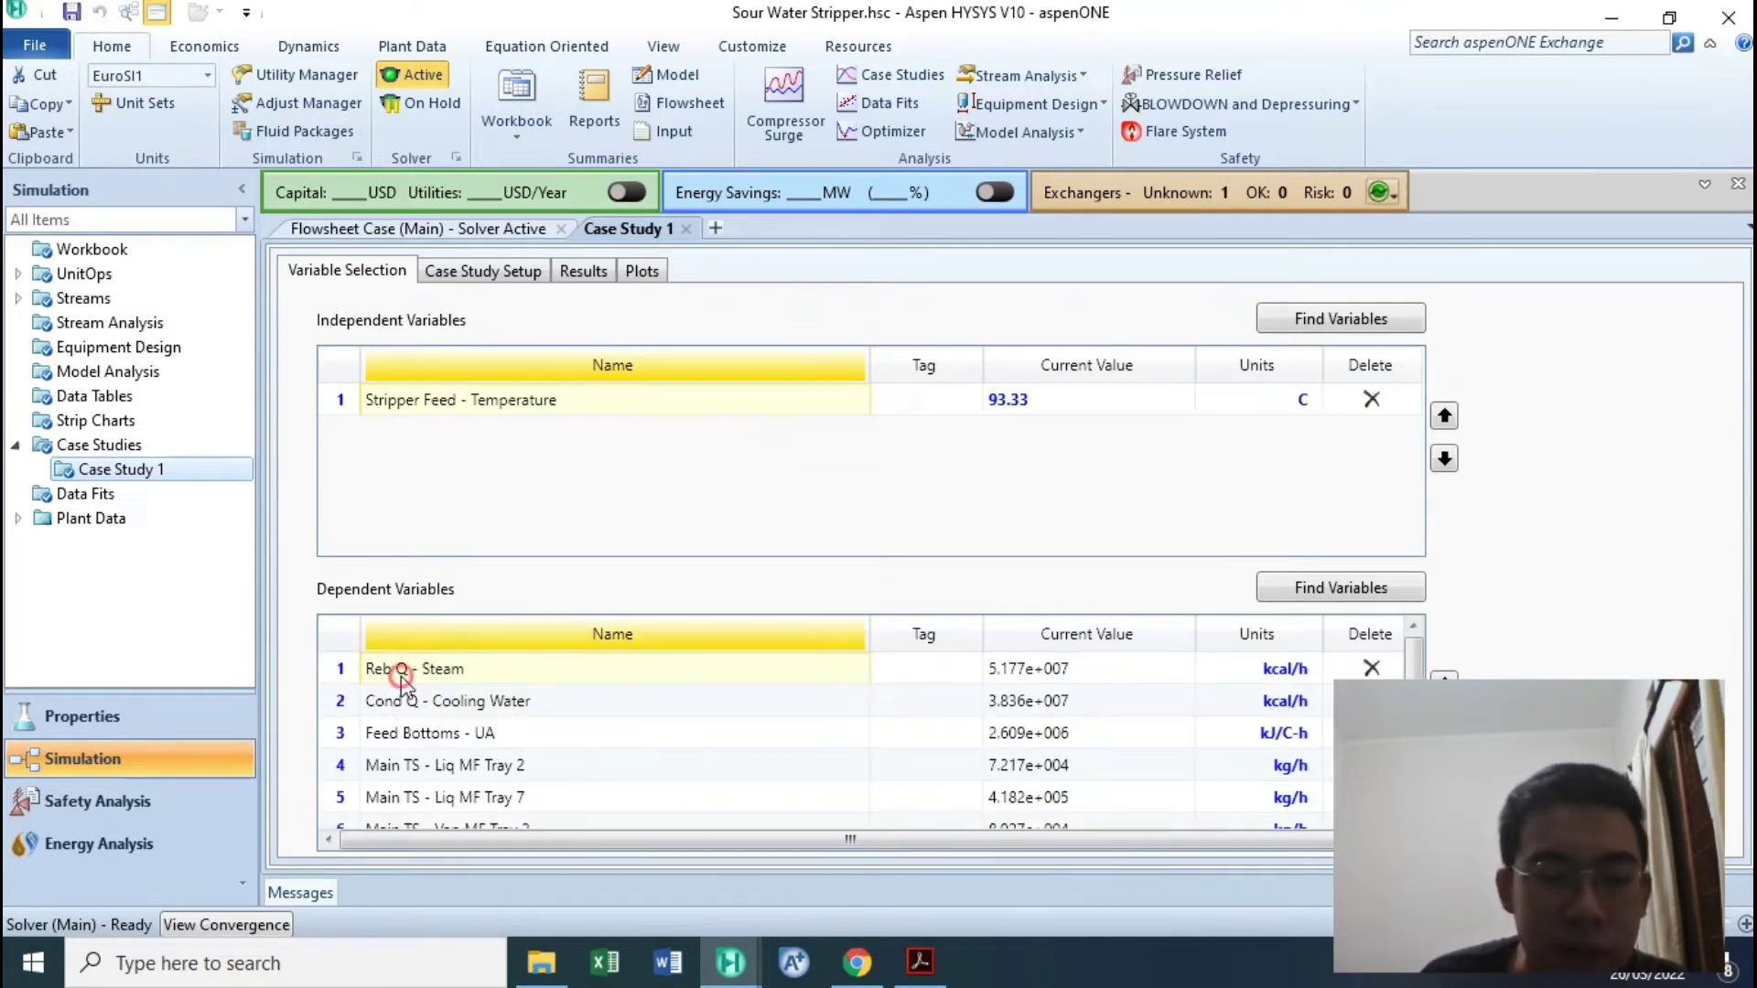
{"action": "left_click", "coordinate": [433, 743]}
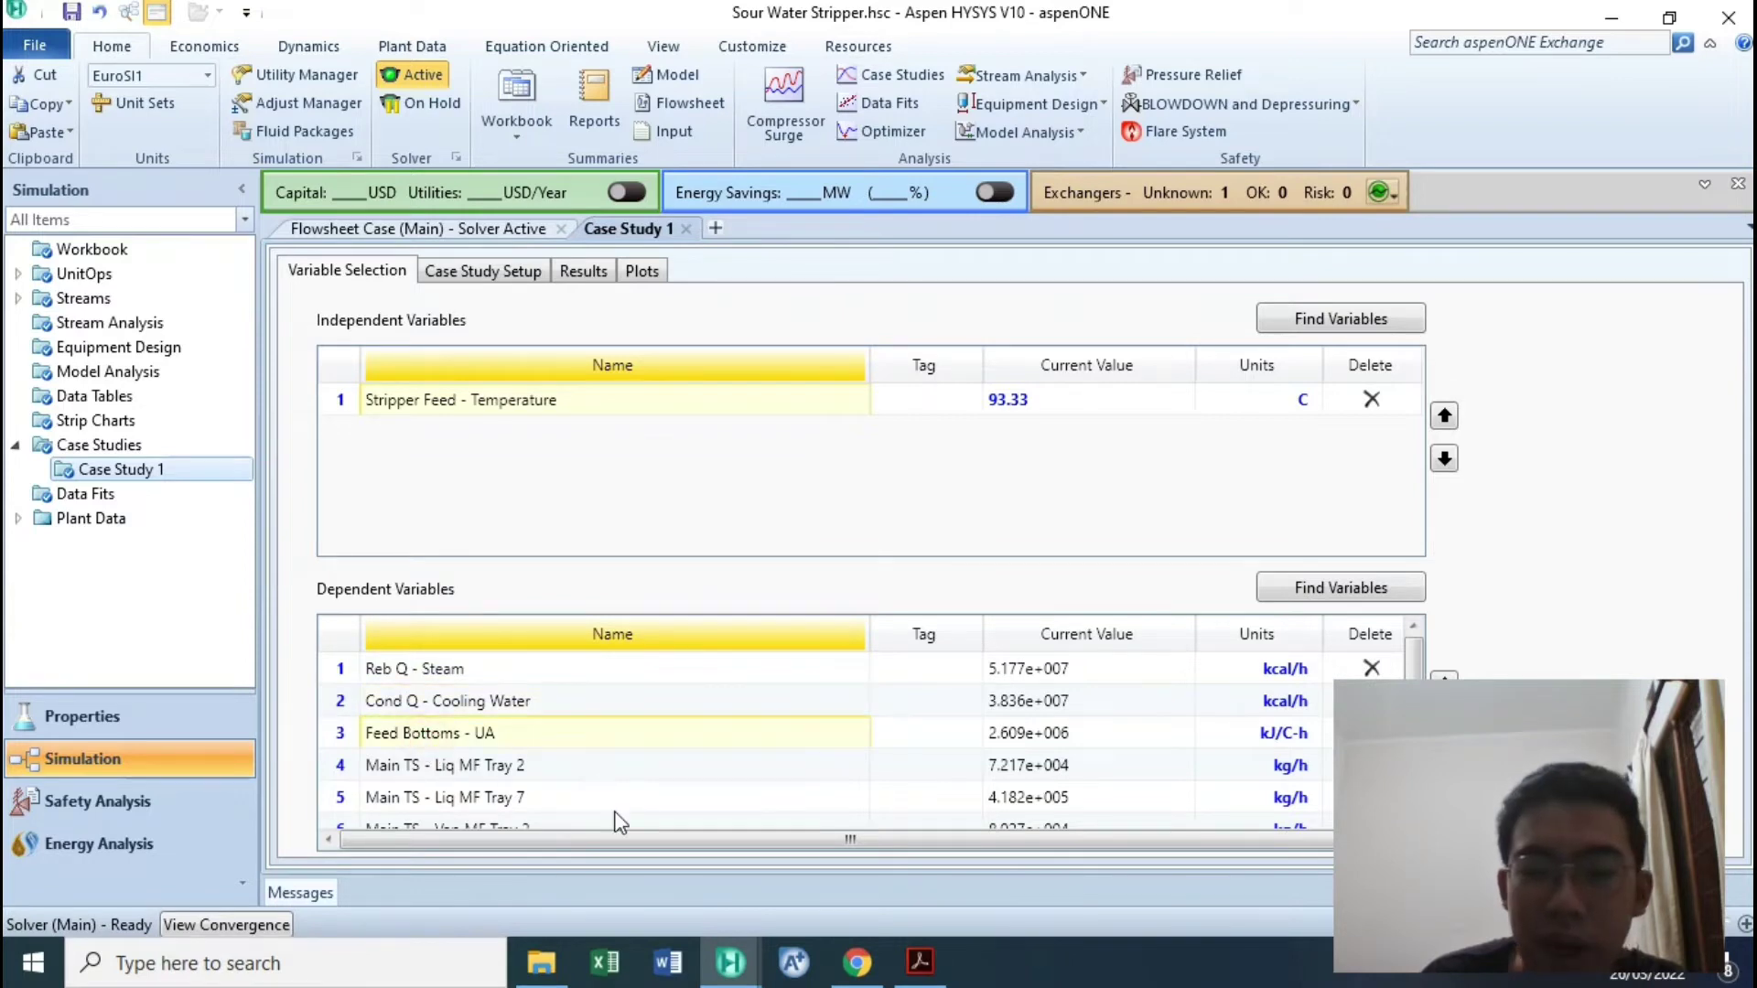
{"action": "scroll", "coordinate": [619, 821], "scroll_direction": "down", "scroll_amount": 2}
Inspect the variable definition behind the Main TS - Vap MF Tray 2 dependent variable, and close it without changes.
{"action": "double_click", "coordinate": [488, 774]}
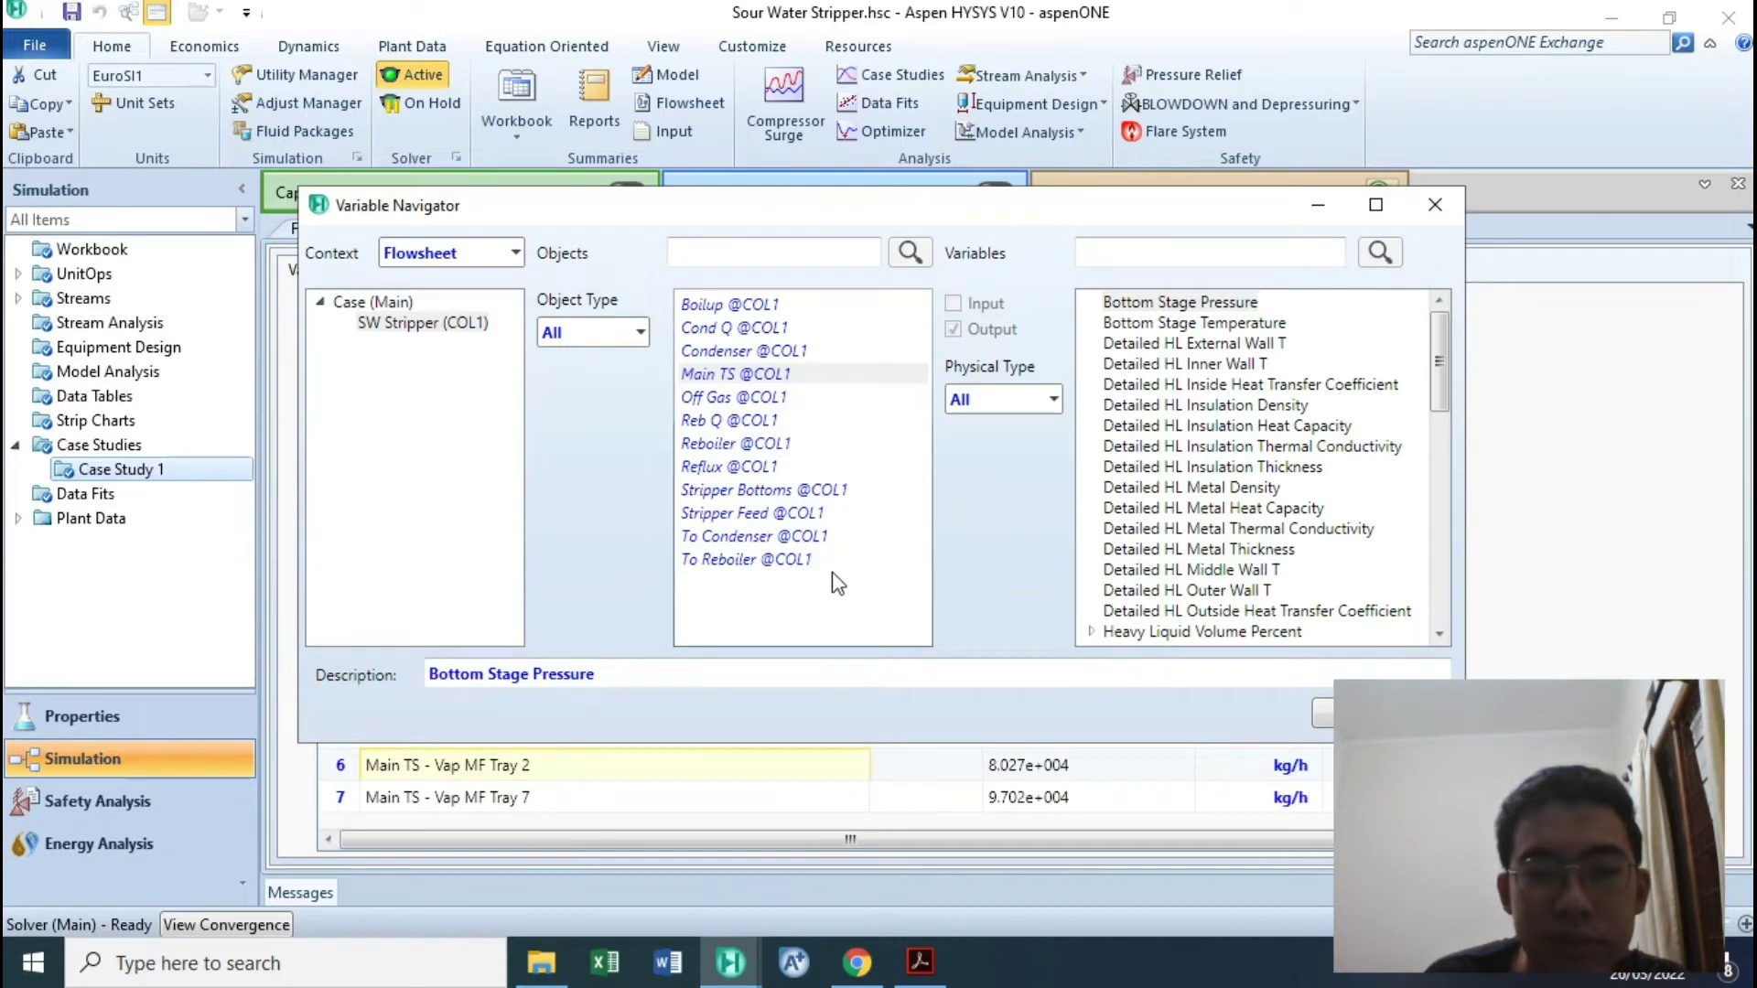
{"action": "left_click", "coordinate": [1375, 204]}
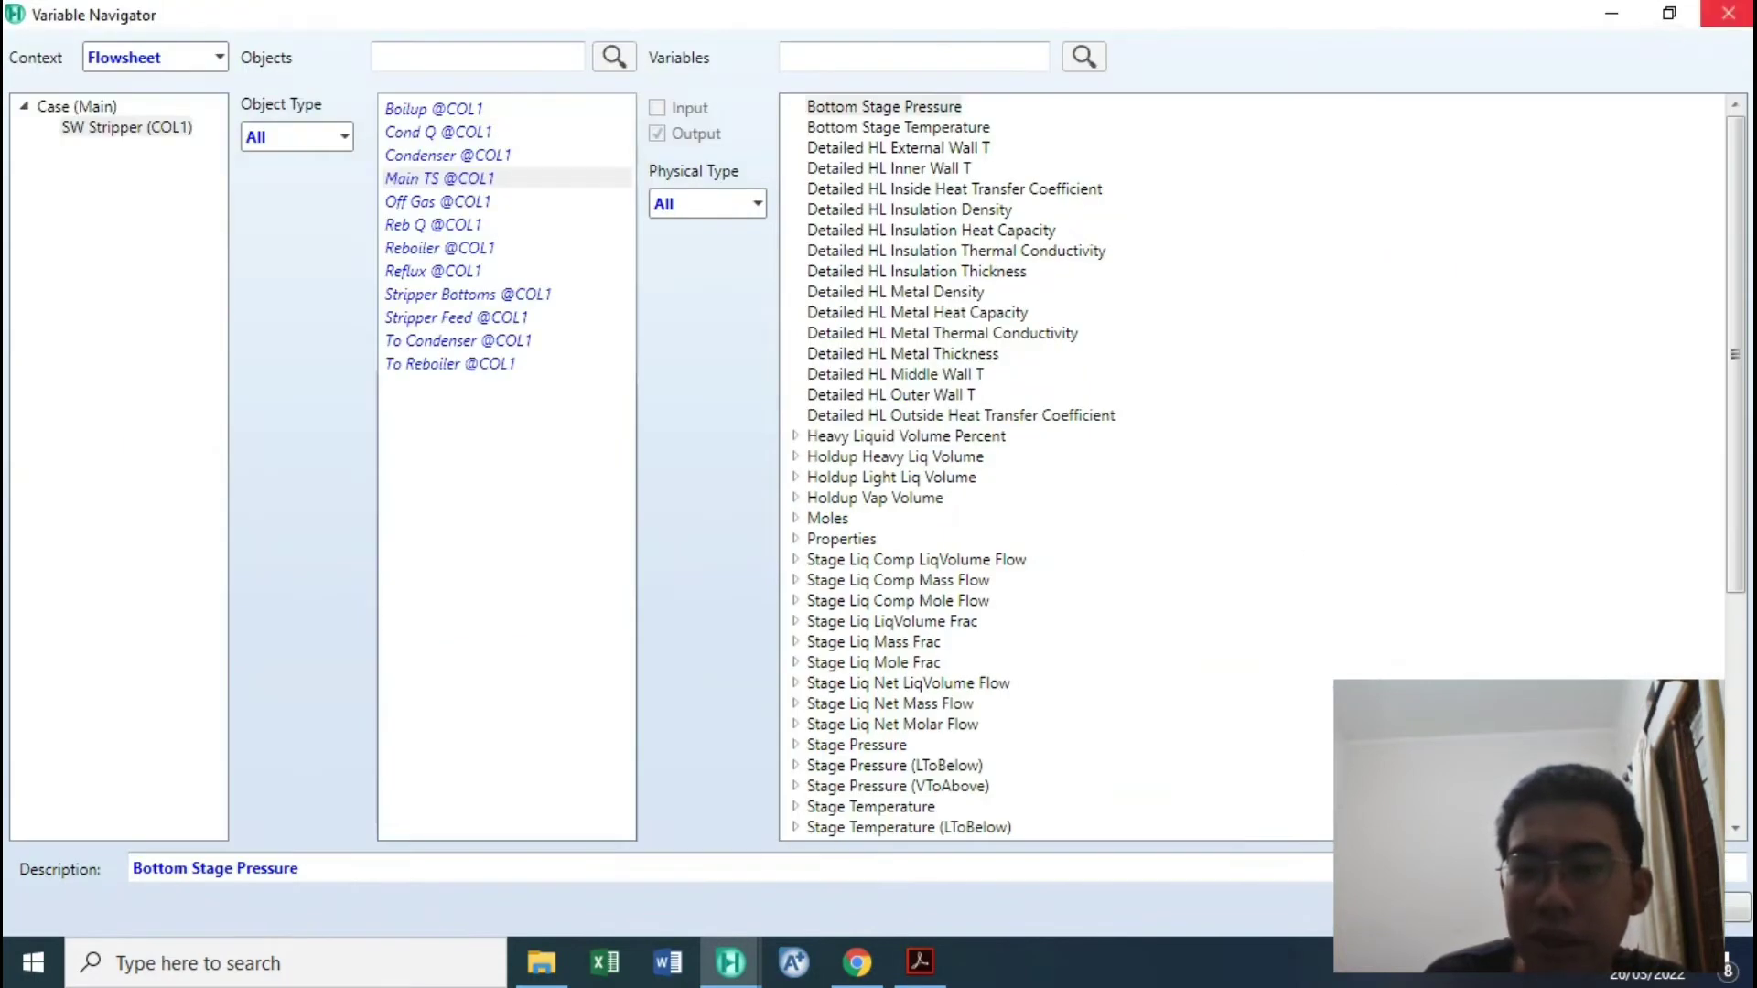
{"action": "left_click", "coordinate": [1727, 14]}
{"action": "scroll", "coordinate": [1264, 637], "scroll_direction": "up", "scroll_amount": 1}
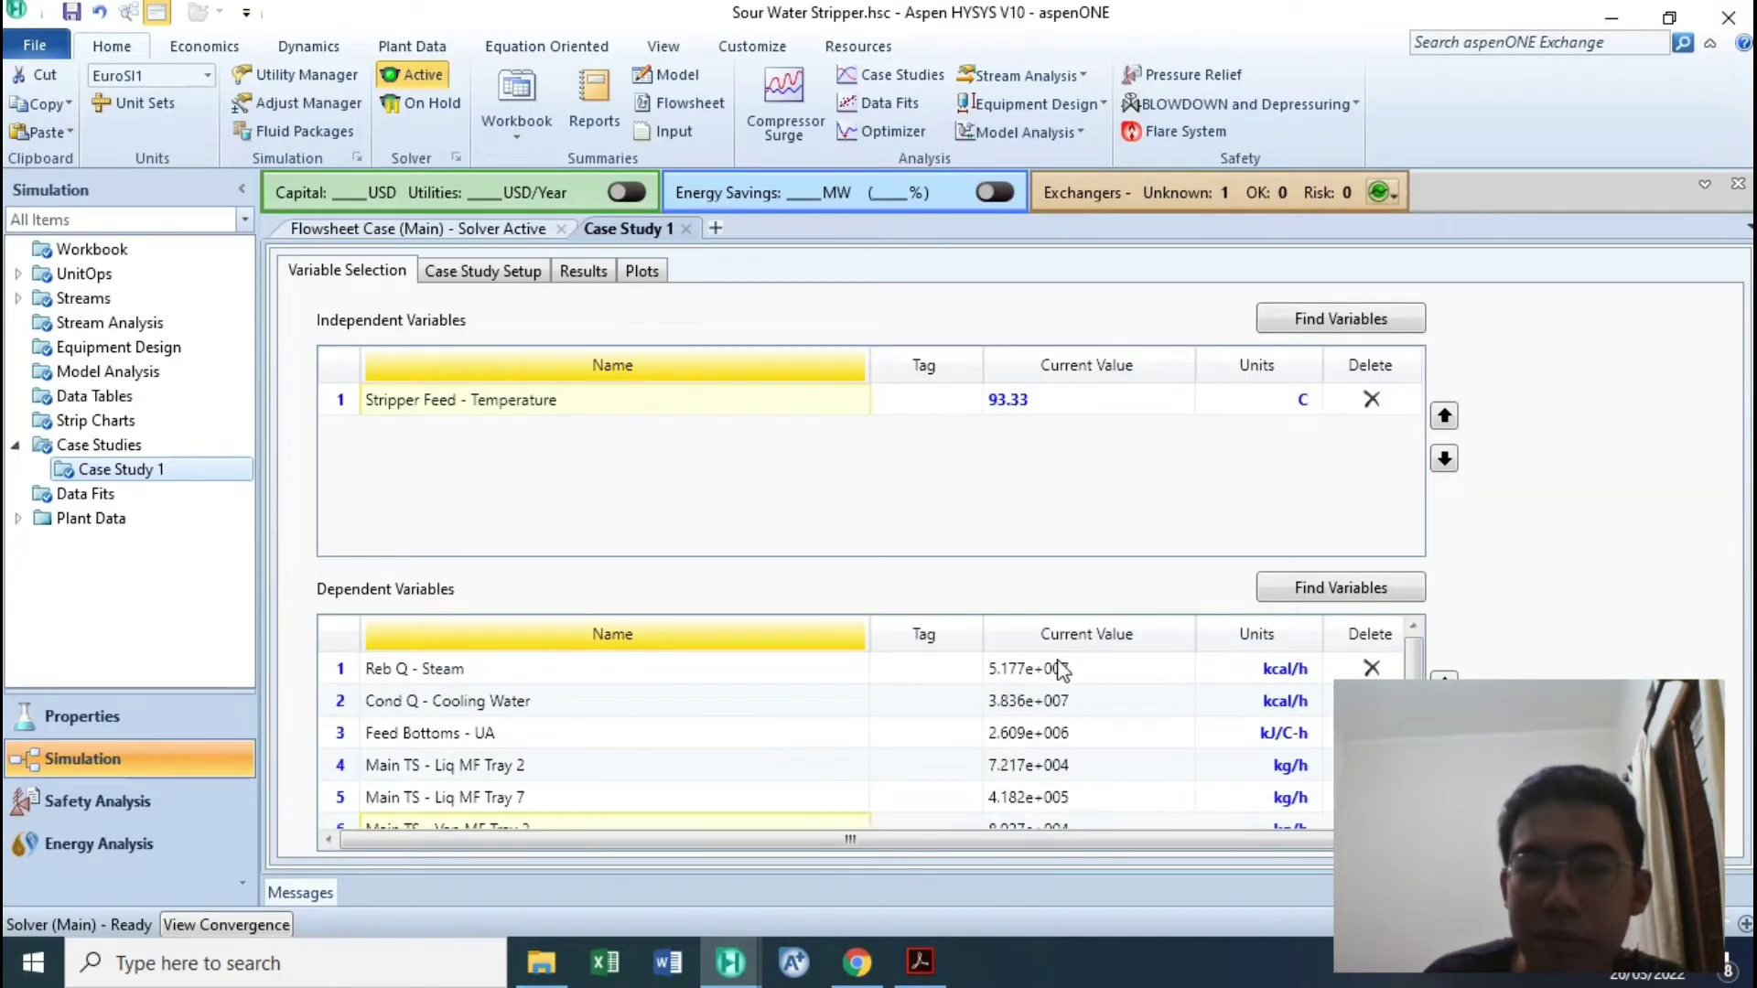
Find new dependent variables and select the Off Gas stream's Master Comp Mole Frac of H2S.
{"action": "left_click", "coordinate": [1341, 592]}
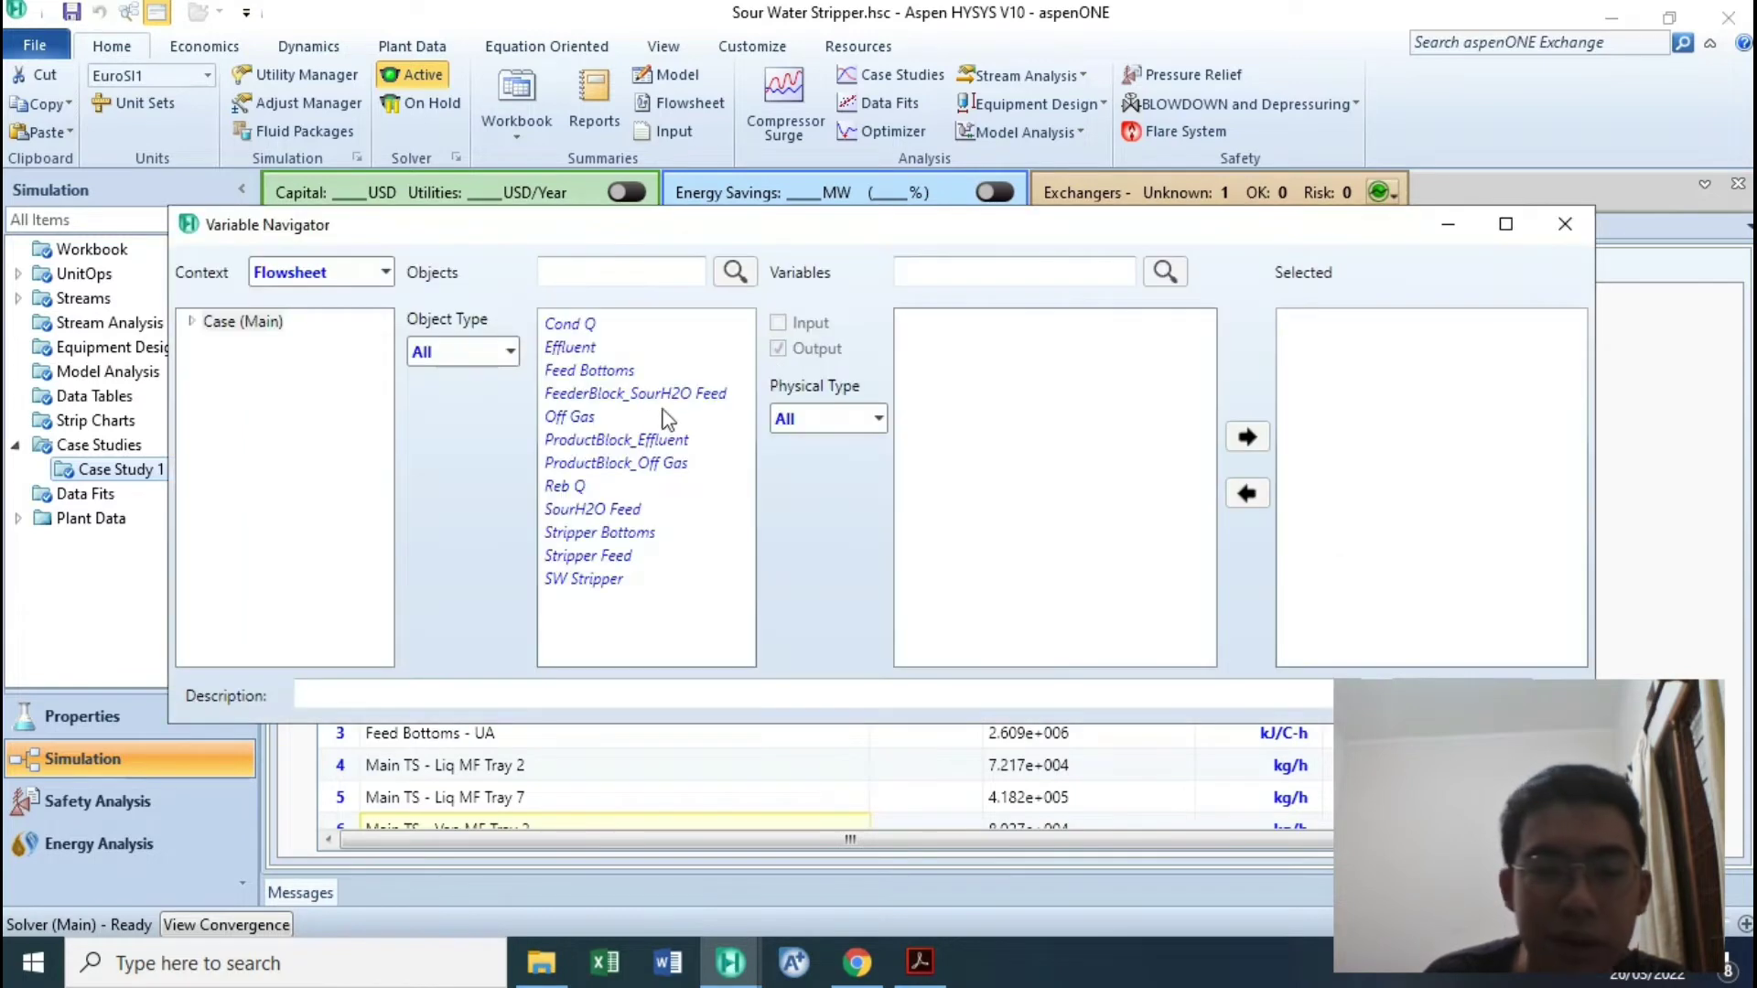
{"action": "left_click", "coordinate": [578, 418]}
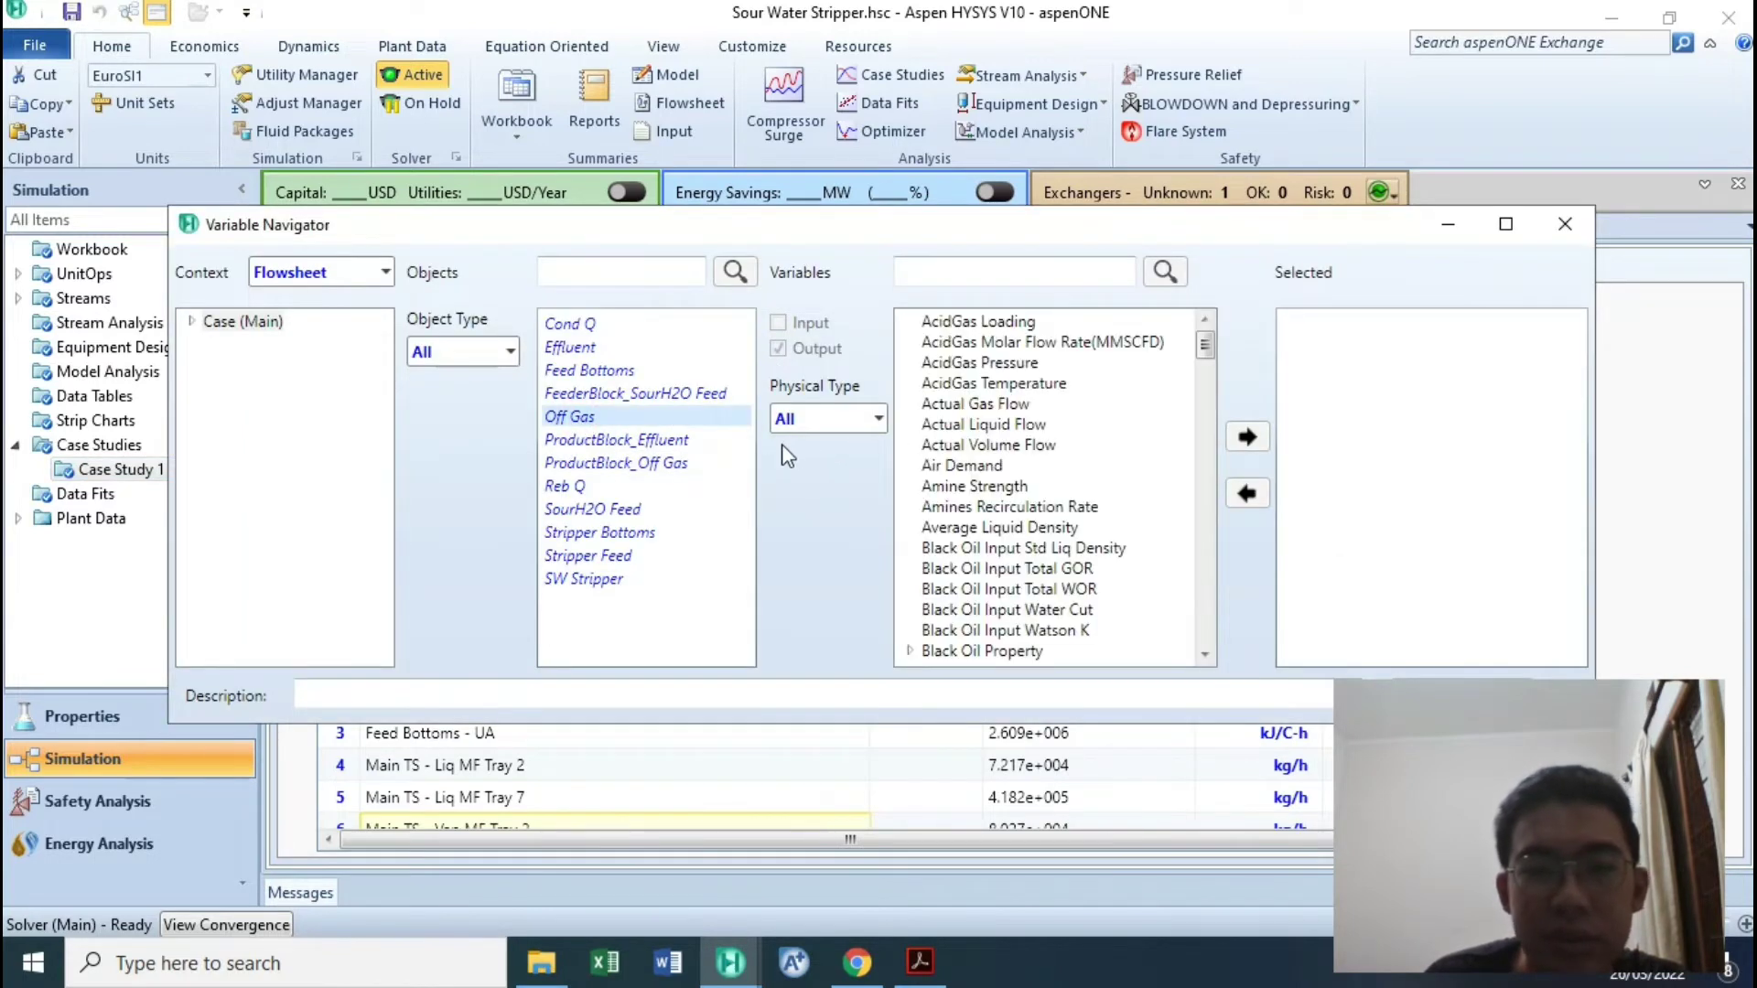
{"action": "left_click", "coordinate": [956, 273]}
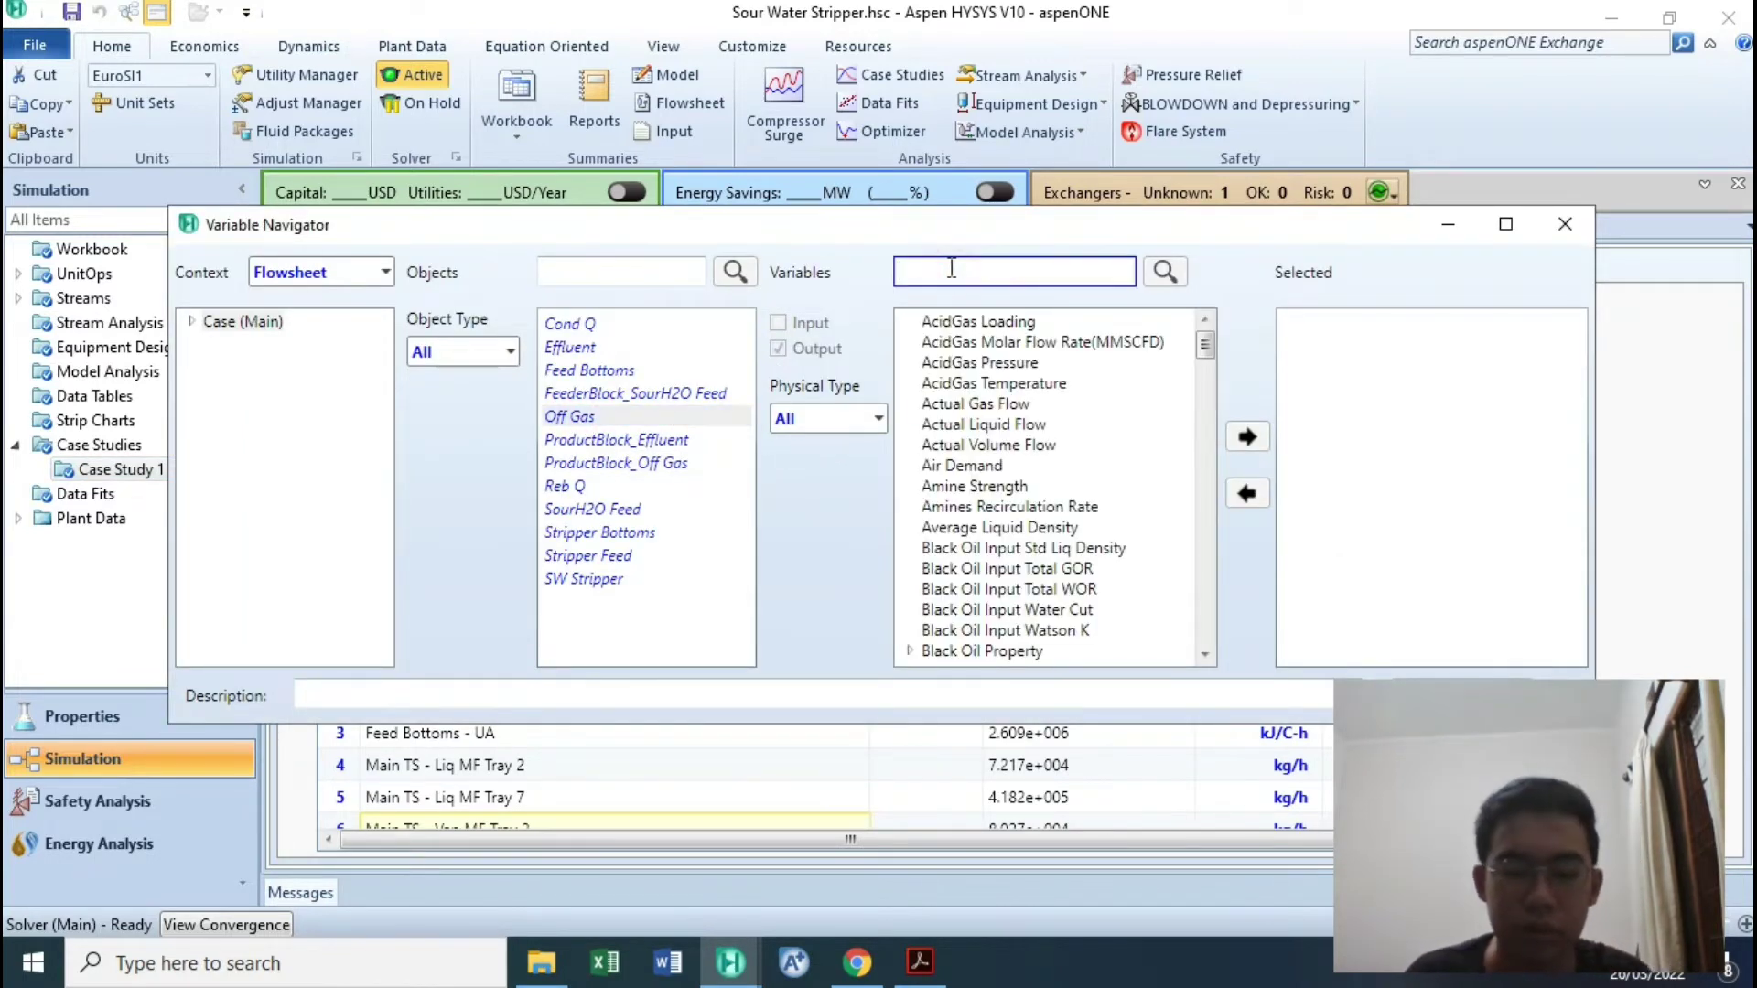
{"action": "type", "text": "h2s"}
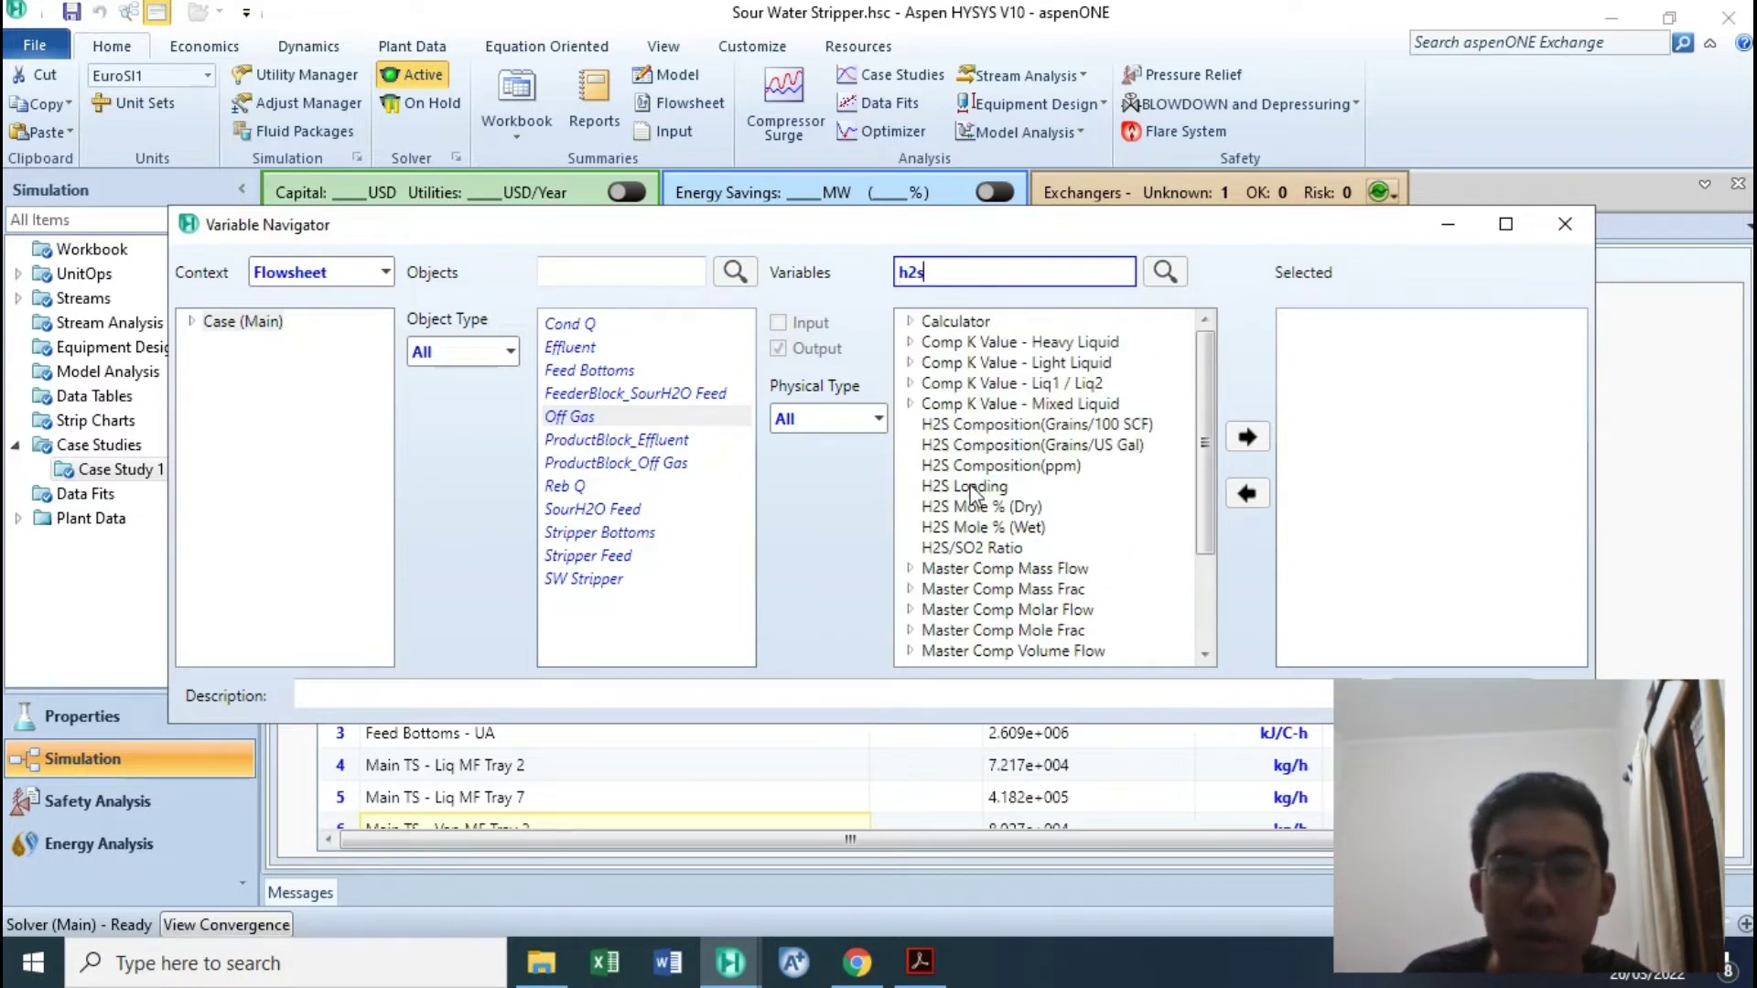
{"action": "scroll", "coordinate": [972, 512], "scroll_direction": "down", "scroll_amount": 2}
{"action": "left_click", "coordinate": [908, 508]}
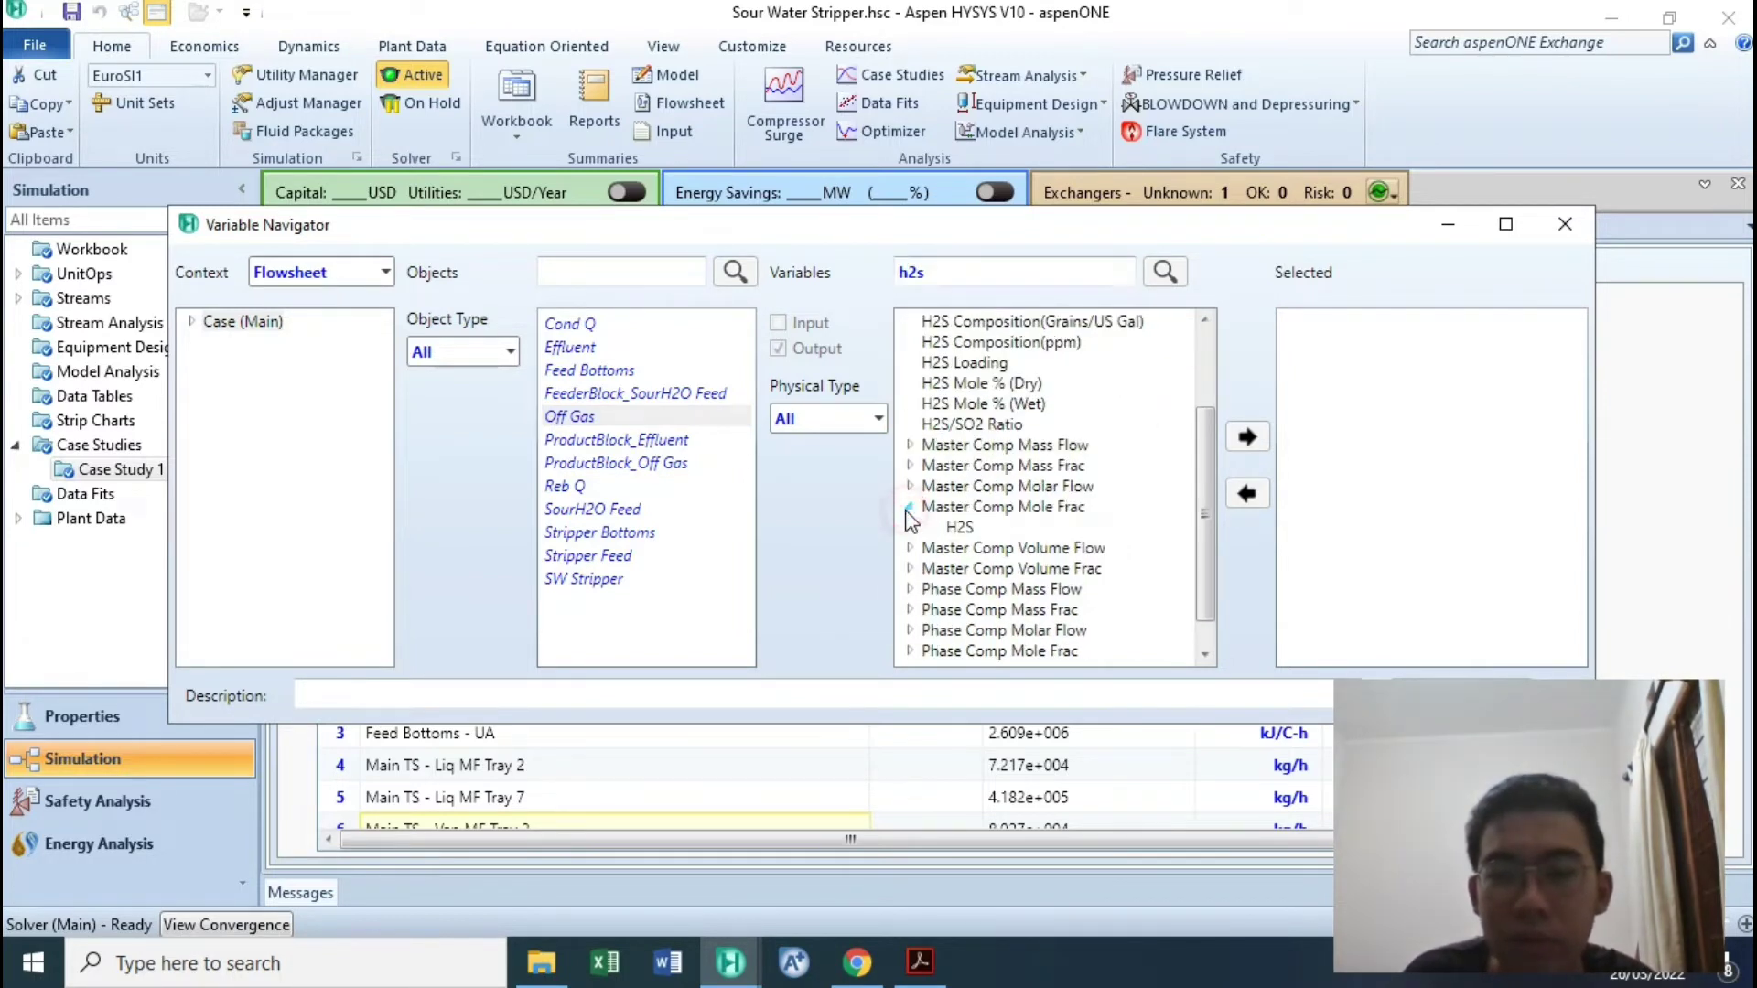
{"action": "left_click", "coordinate": [1246, 438]}
Add the Off Gas stream's Master Comp Mole Frac of Ammonia to the selected dependent variables and finish the selection.
{"action": "left_click", "coordinate": [974, 271]}
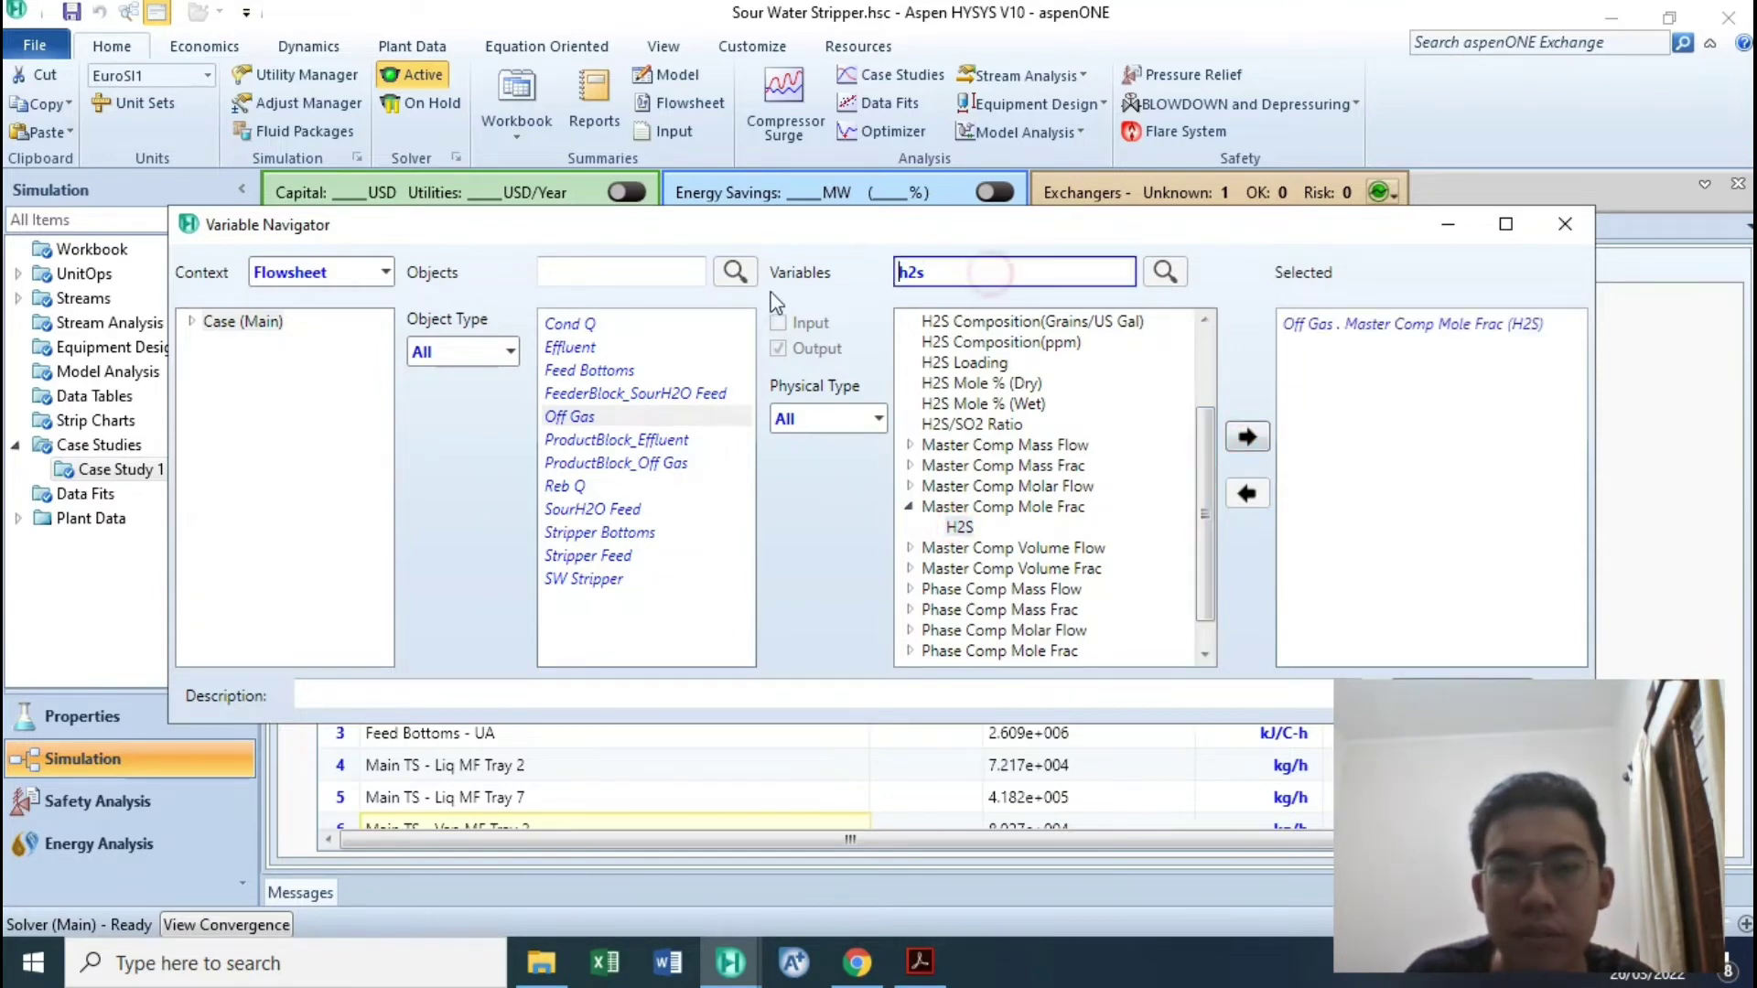
{"action": "key", "text": "ctrl+a"}
{"action": "type", "text": "nh3"}
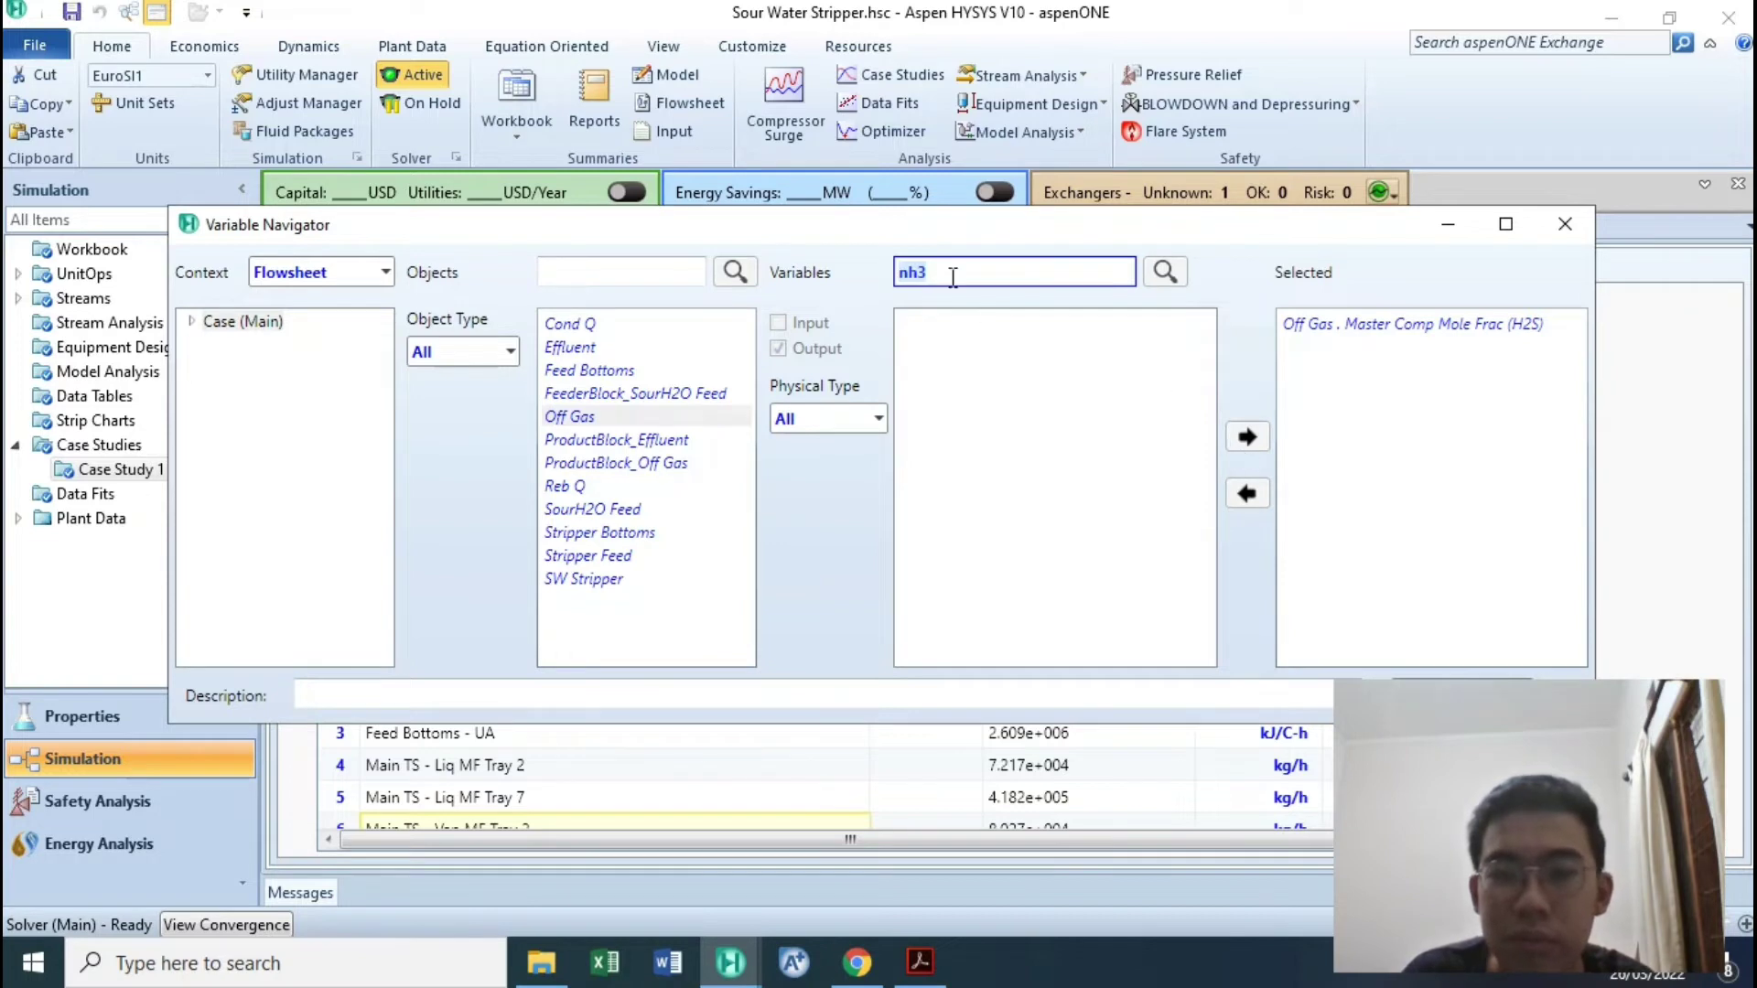
{"action": "type", "text": "am"}
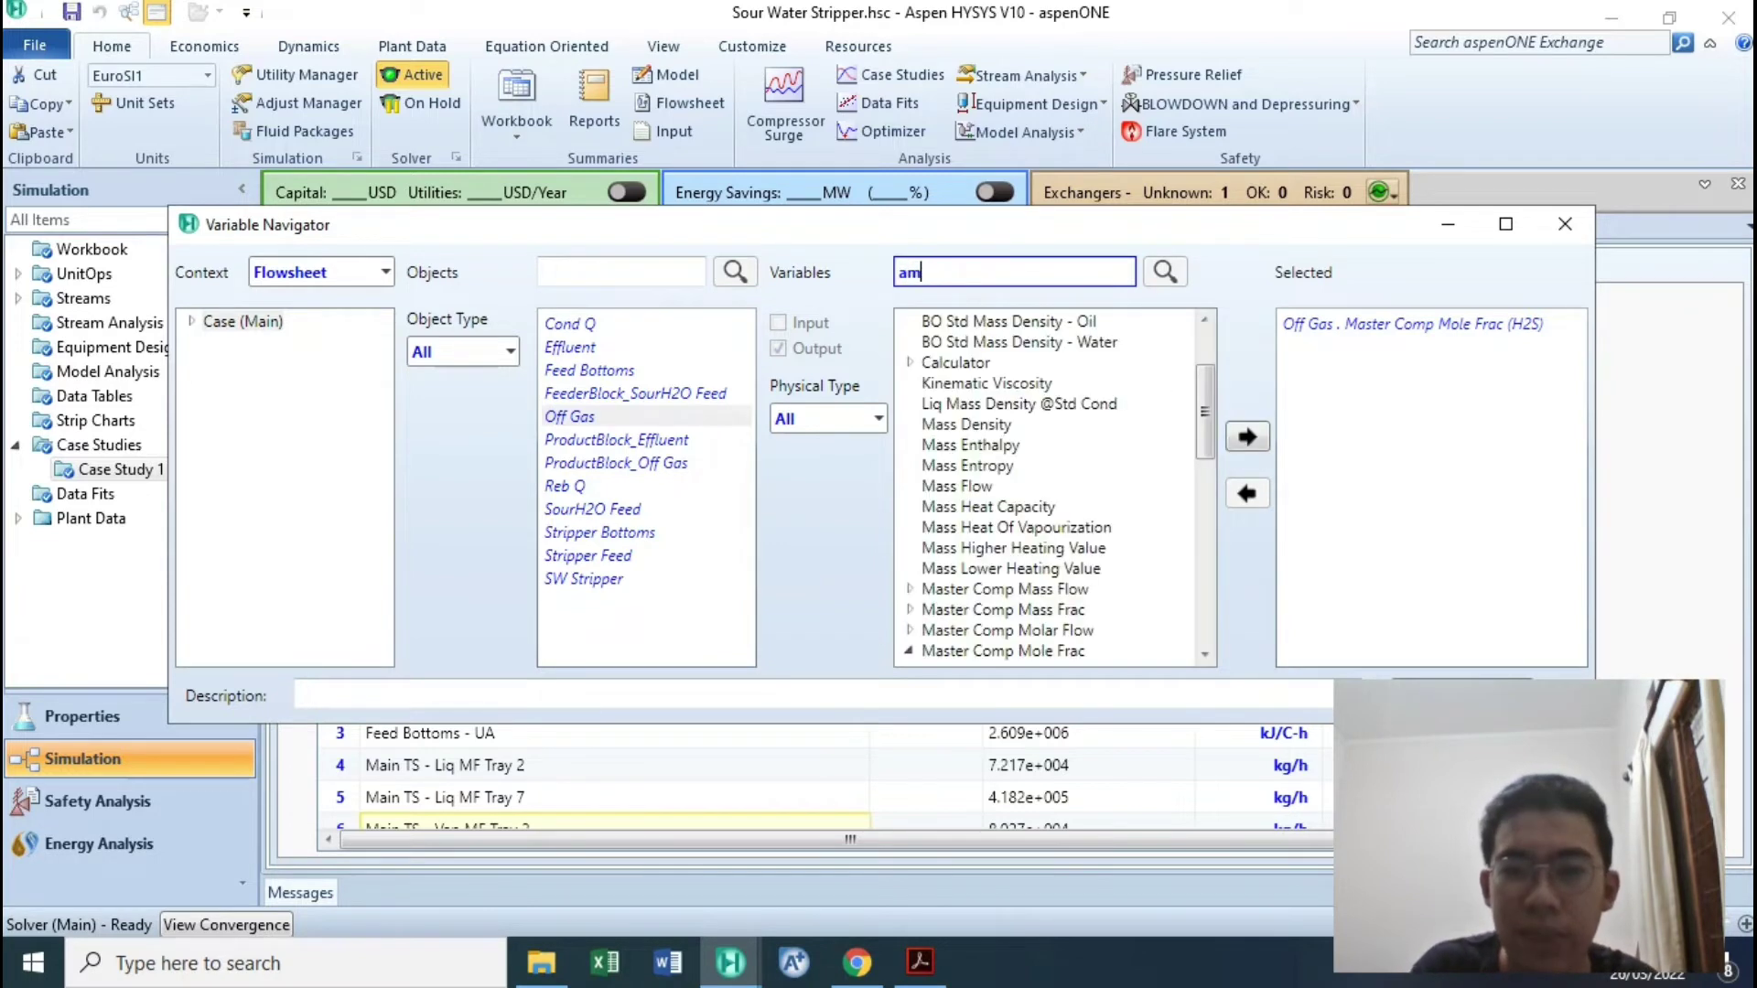
{"action": "type", "text": "mon"}
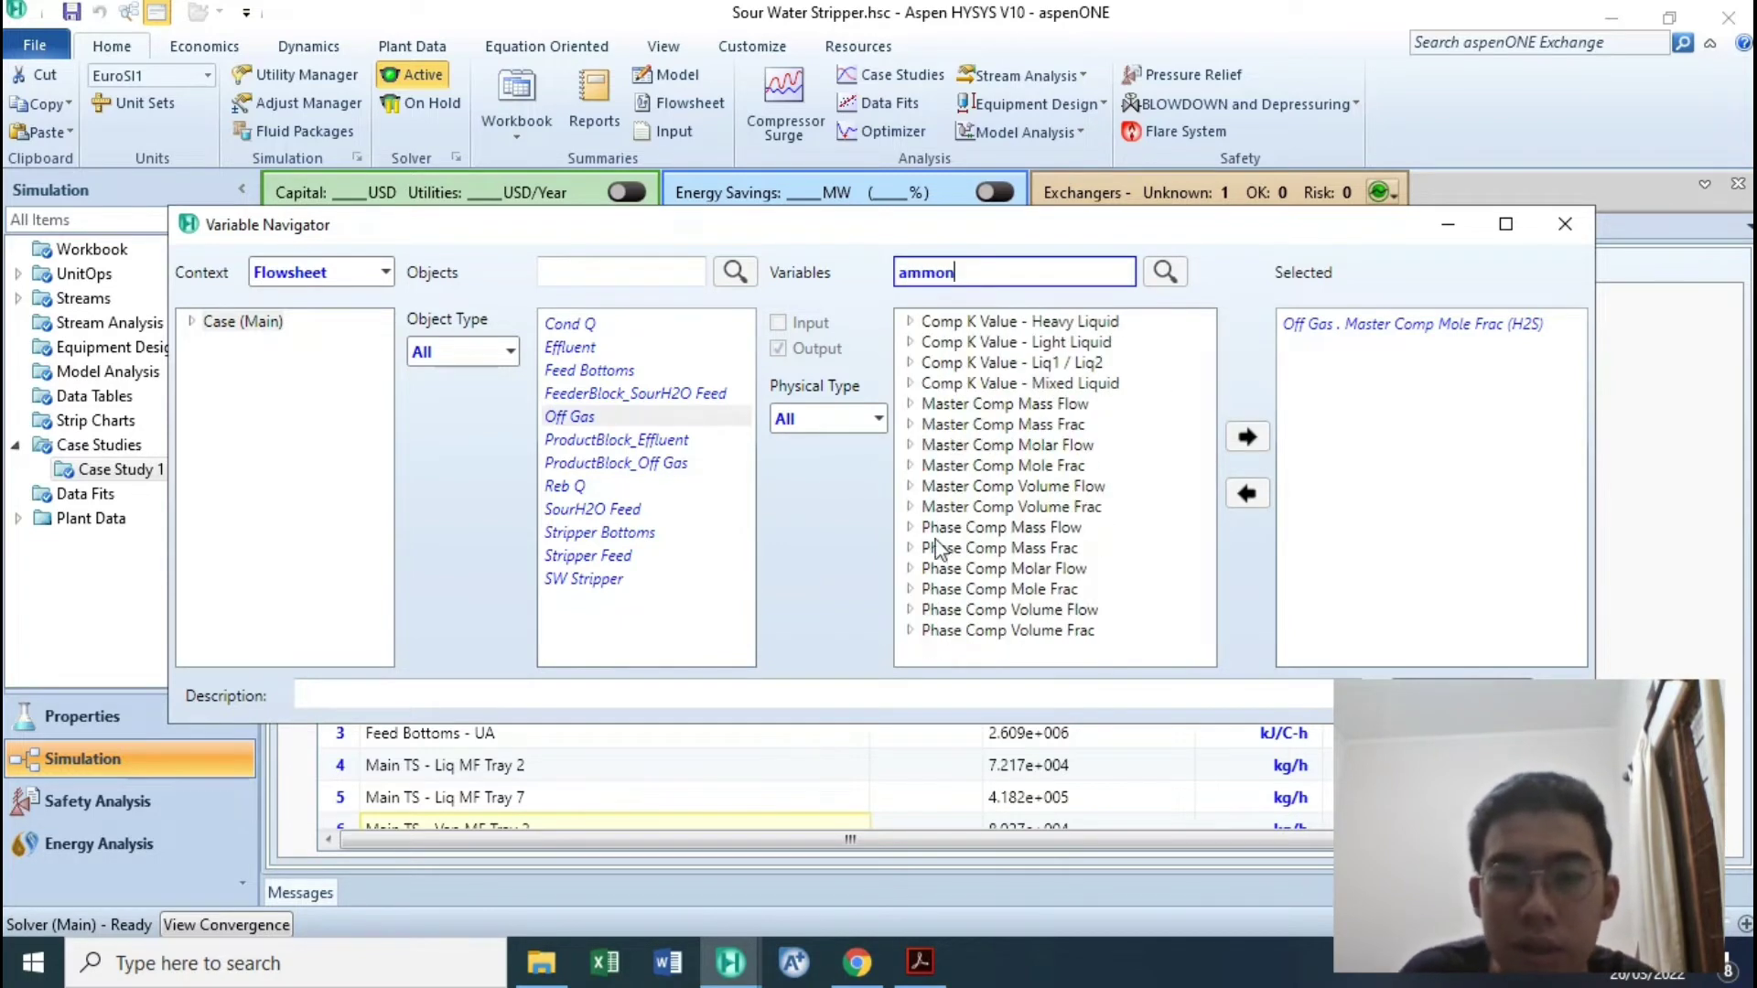
{"action": "left_click", "coordinate": [910, 558]}
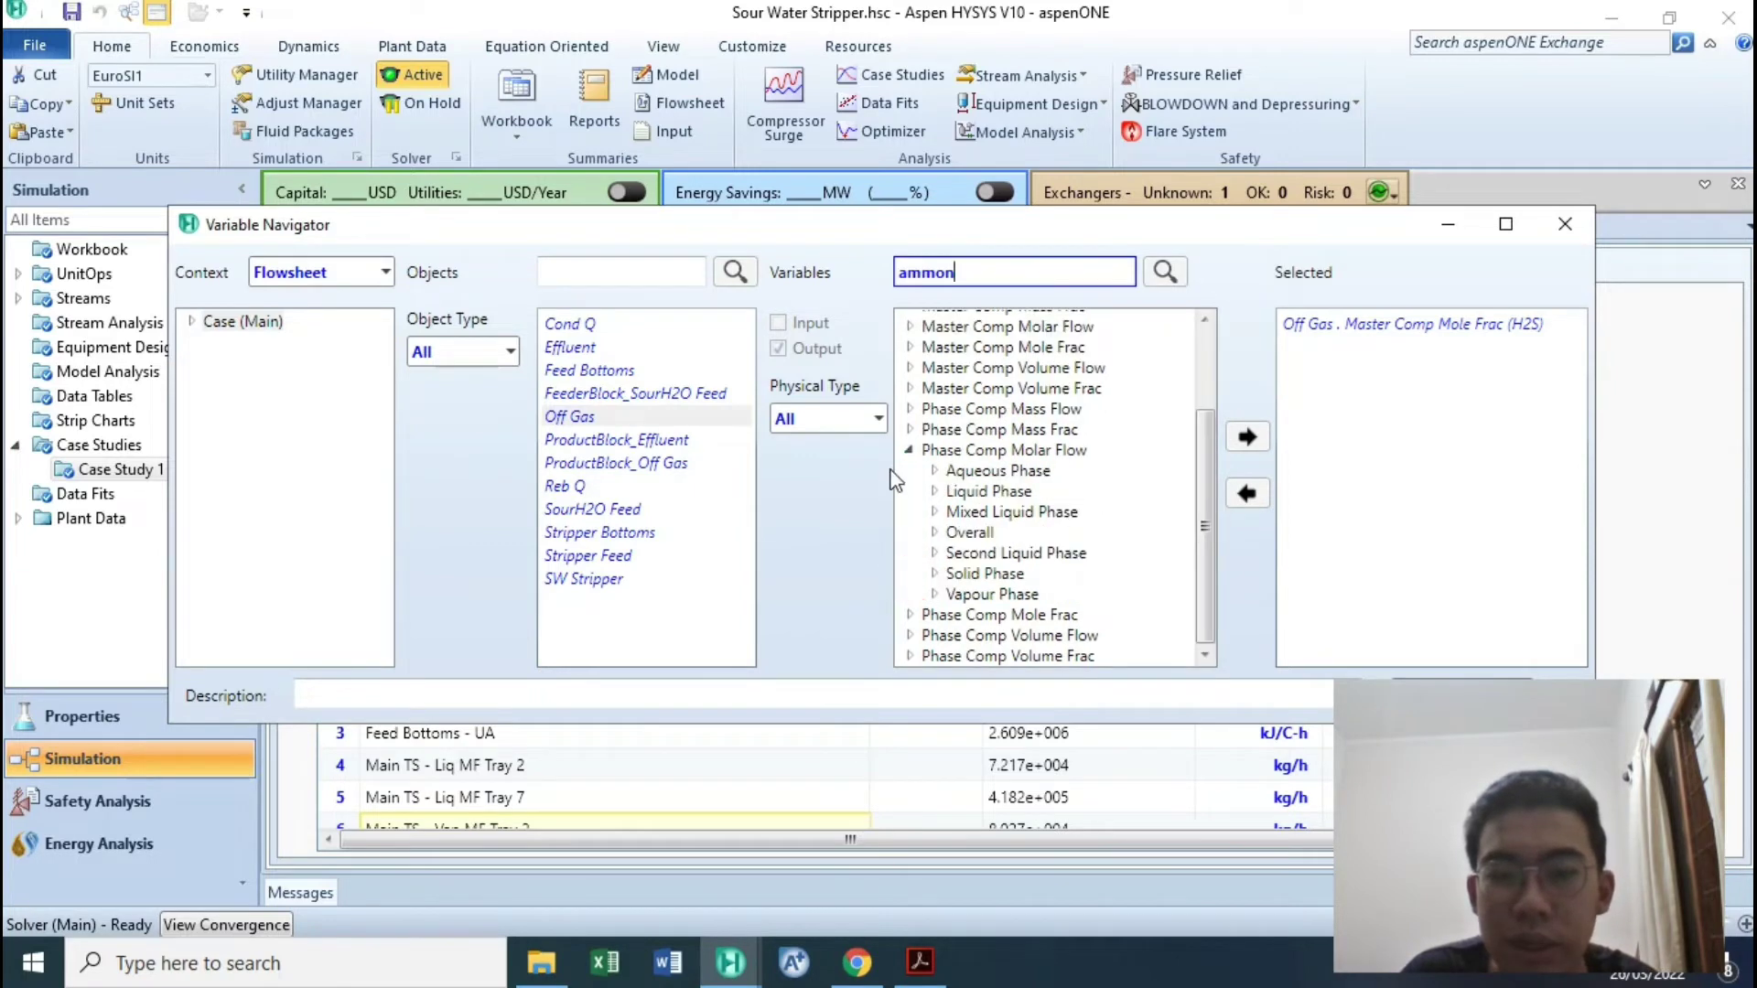
{"action": "left_click", "coordinate": [906, 459]}
{"action": "left_click", "coordinate": [910, 588]}
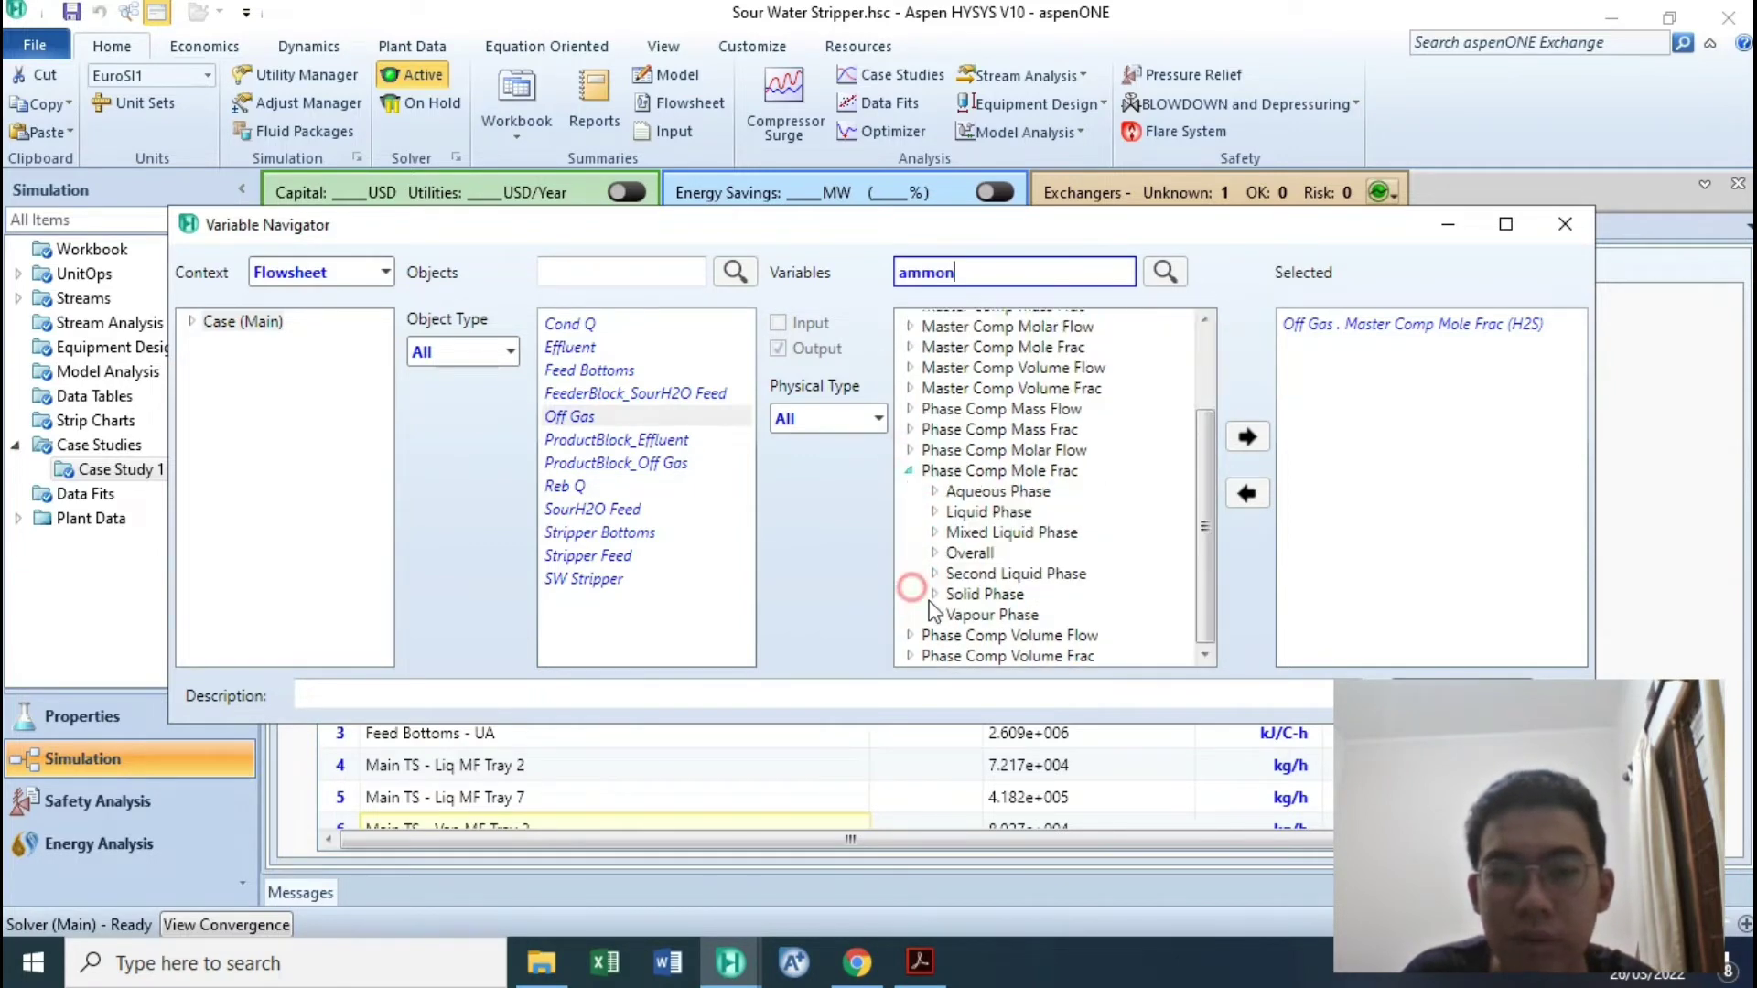
{"action": "left_click", "coordinate": [910, 471]}
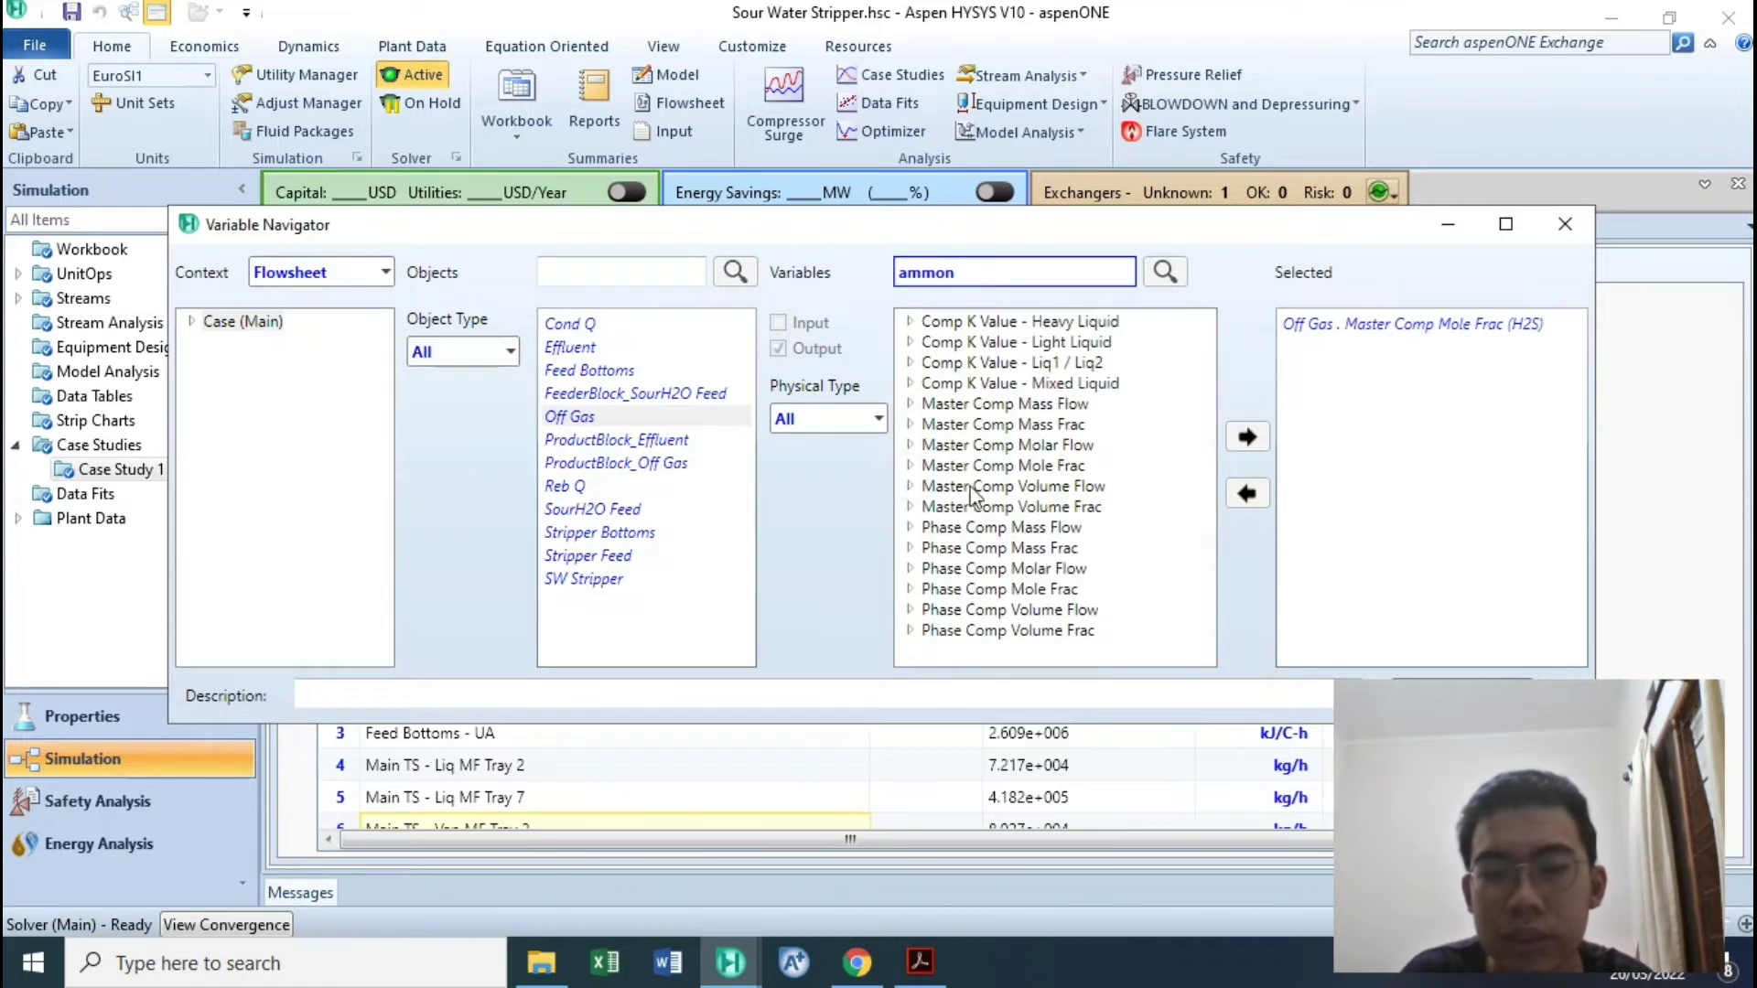
{"action": "left_click", "coordinate": [910, 465]}
{"action": "left_click", "coordinate": [969, 486]}
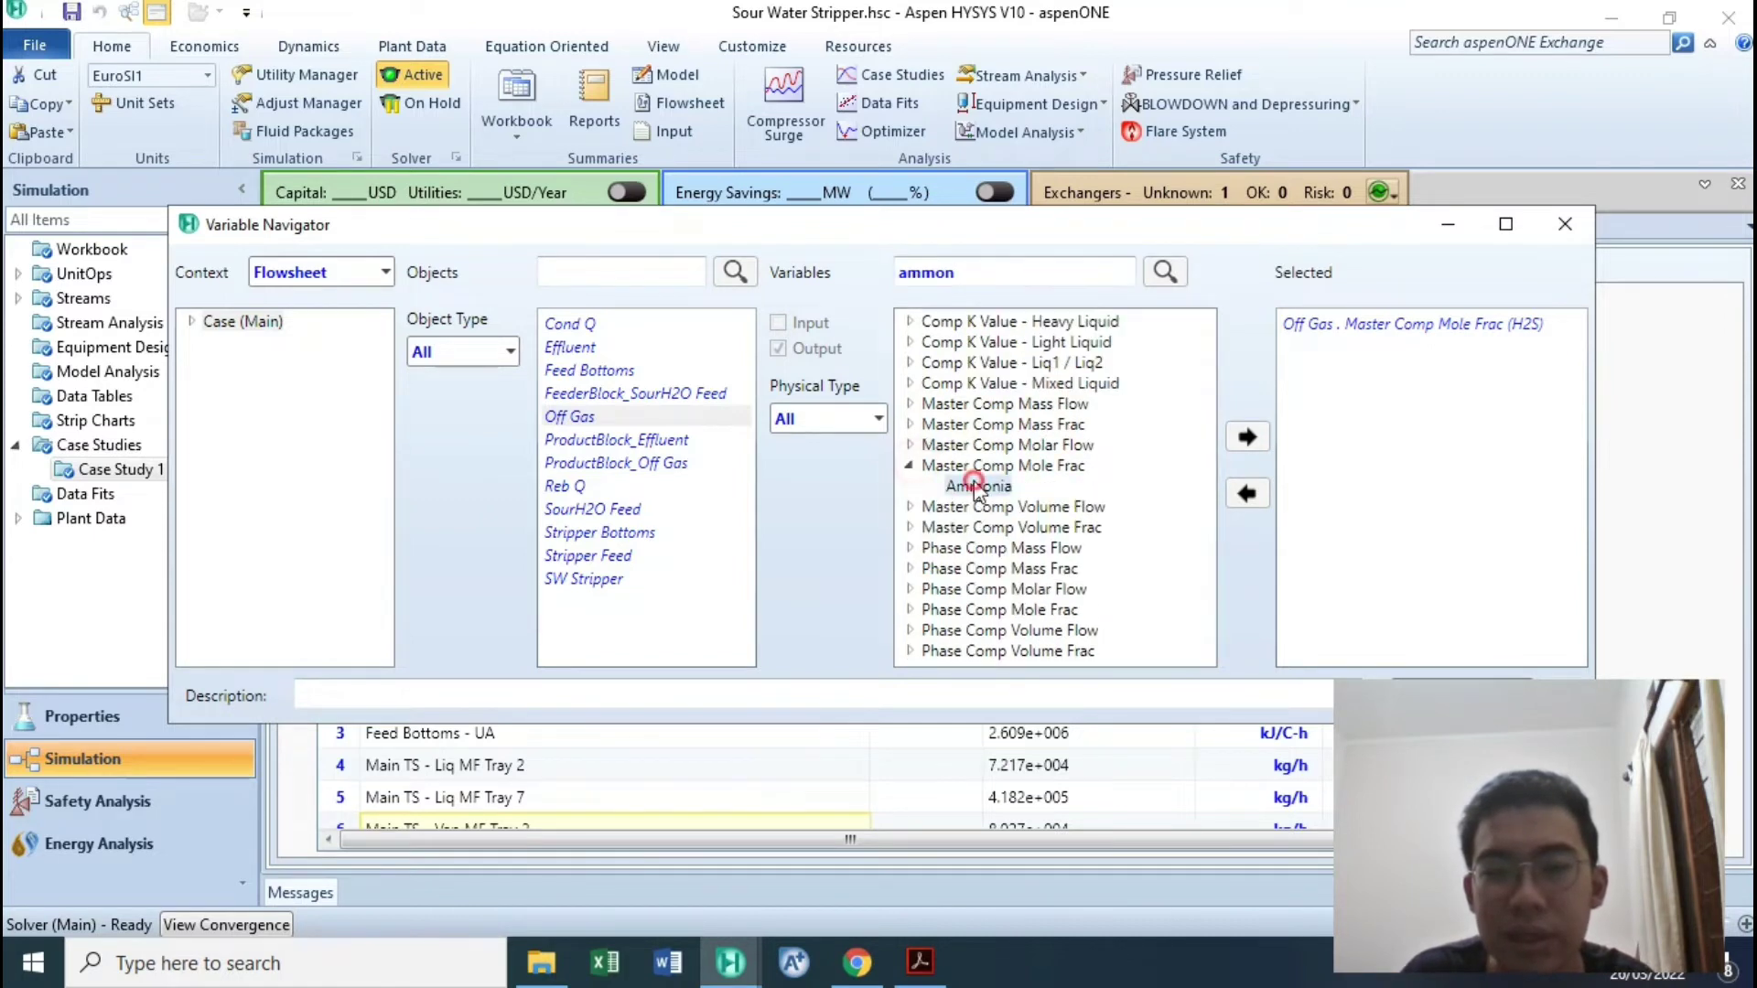
{"action": "left_click", "coordinate": [1247, 436]}
{"action": "left_click_drag", "start_coordinate": [1127, 242], "coordinate": [1126, 149]}
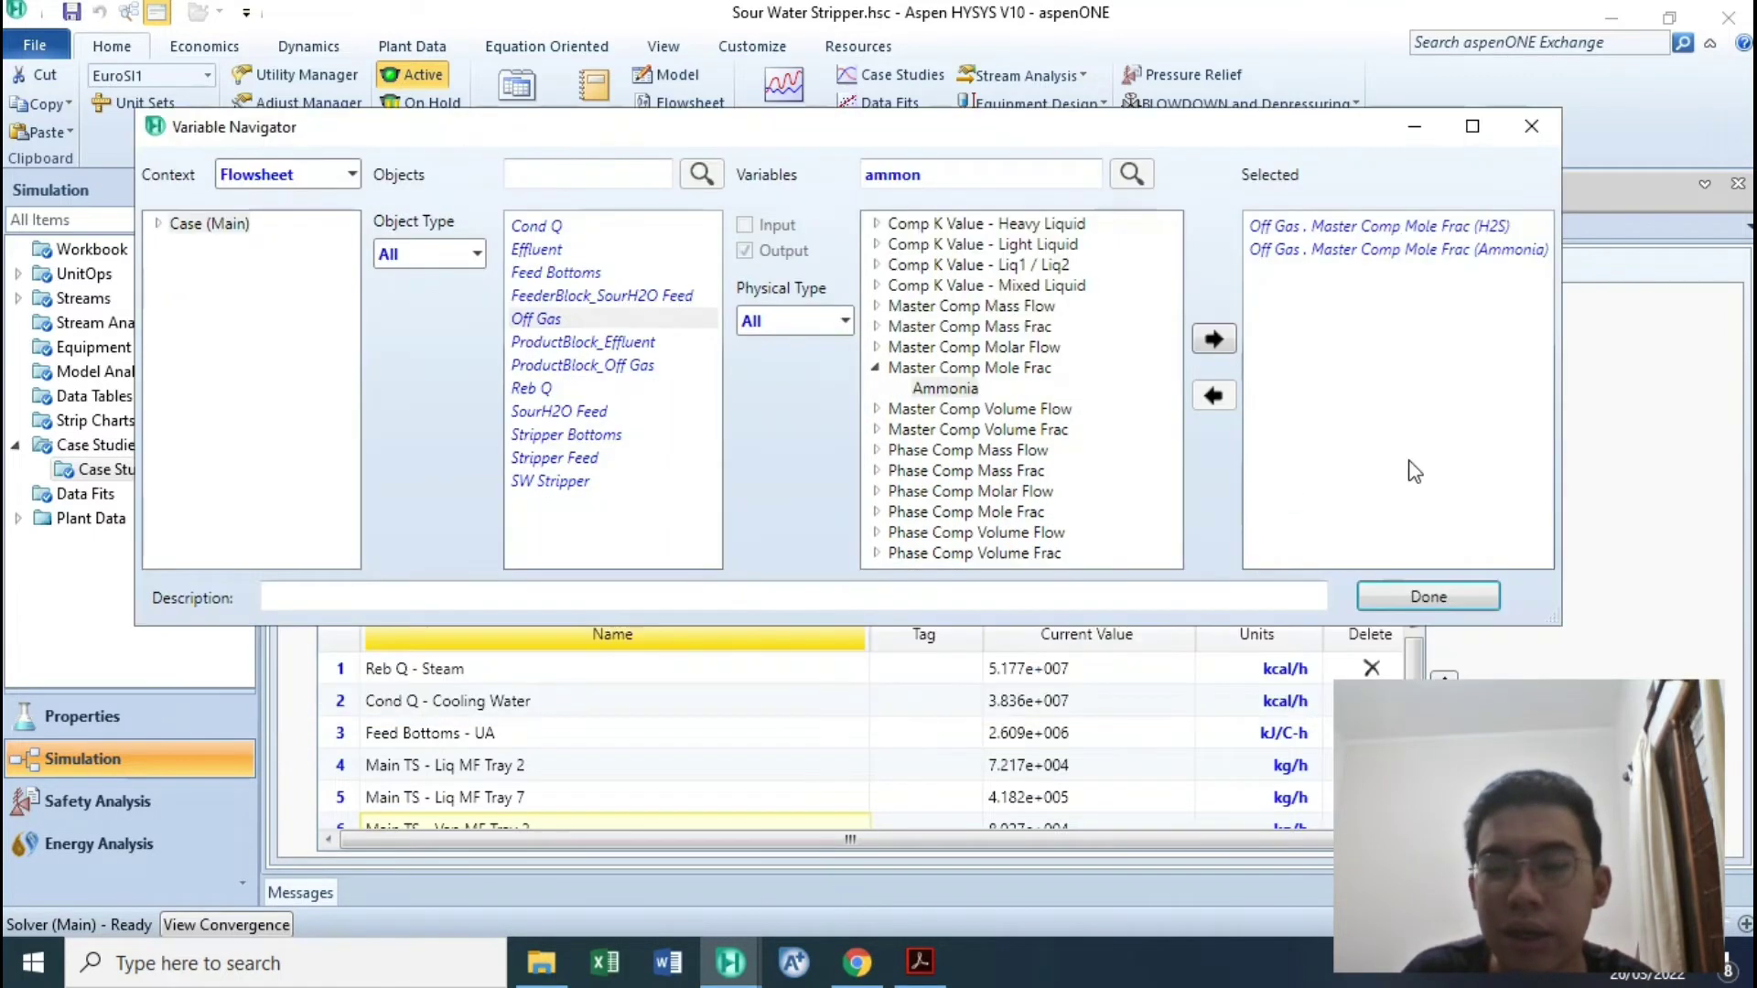
{"action": "left_click", "coordinate": [1427, 596]}
Review the case study setup for Stripper Feed temperature, including its start, end, step size and number of steps.
{"action": "left_click", "coordinate": [518, 274]}
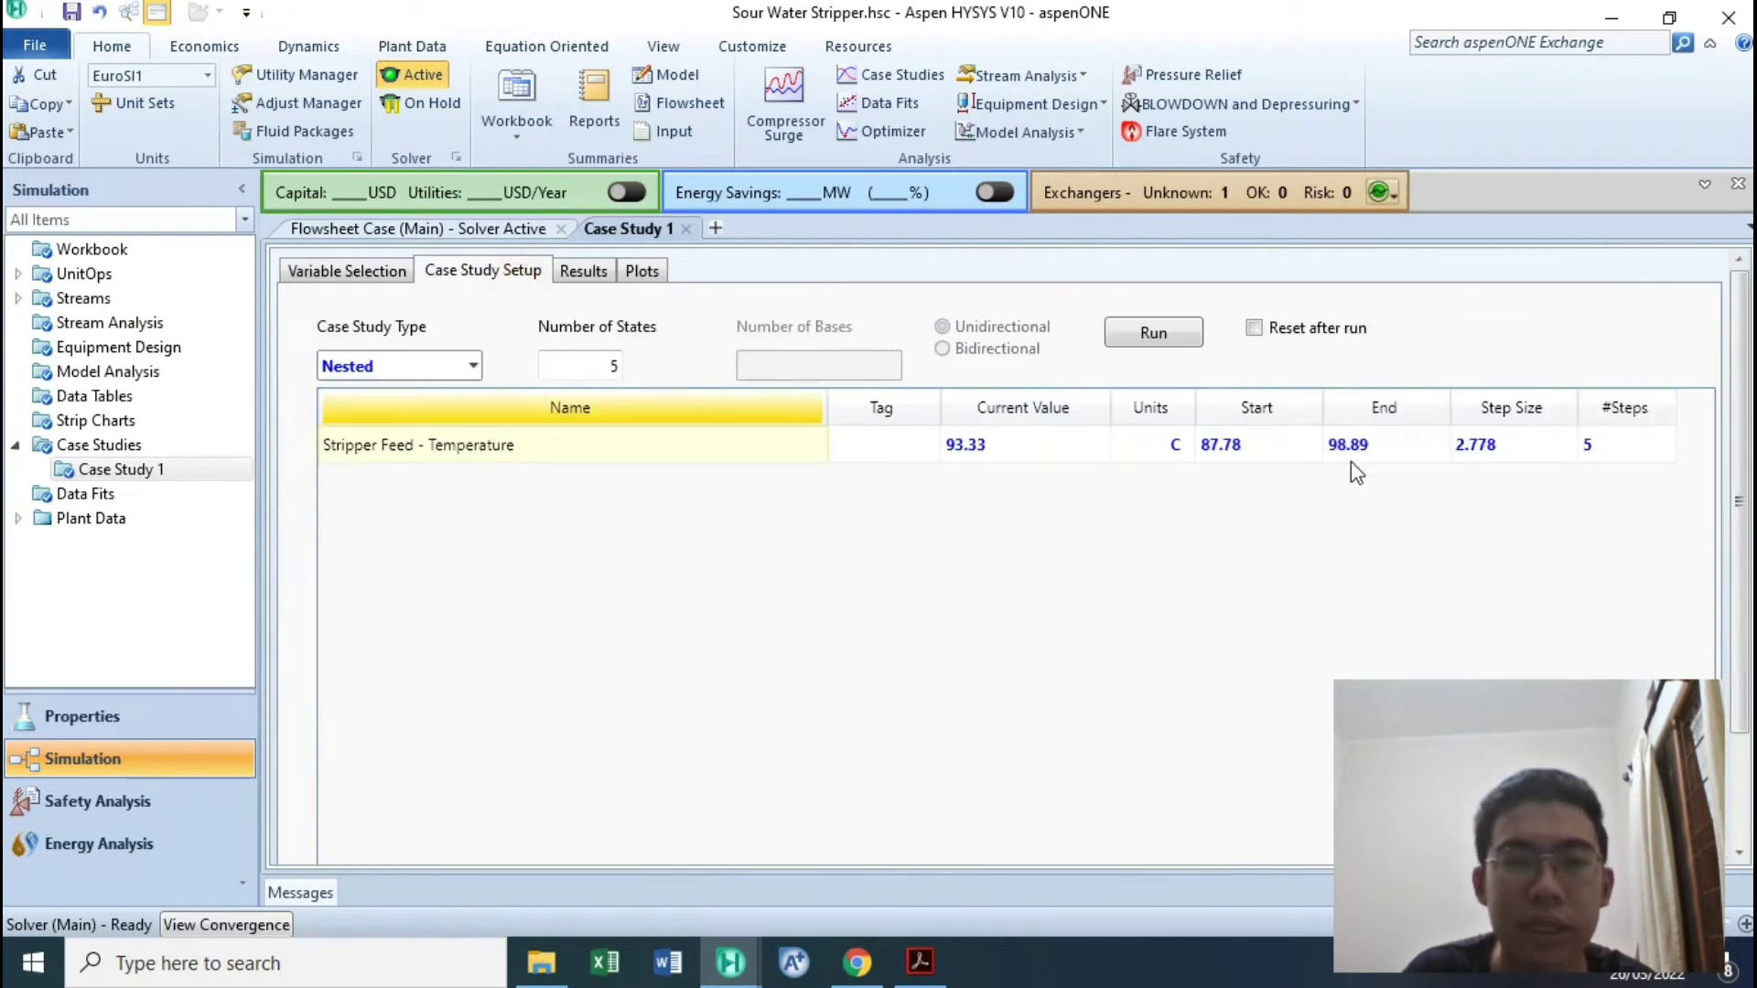
{"action": "left_click", "coordinate": [1503, 447]}
{"action": "left_click", "coordinate": [1619, 456]}
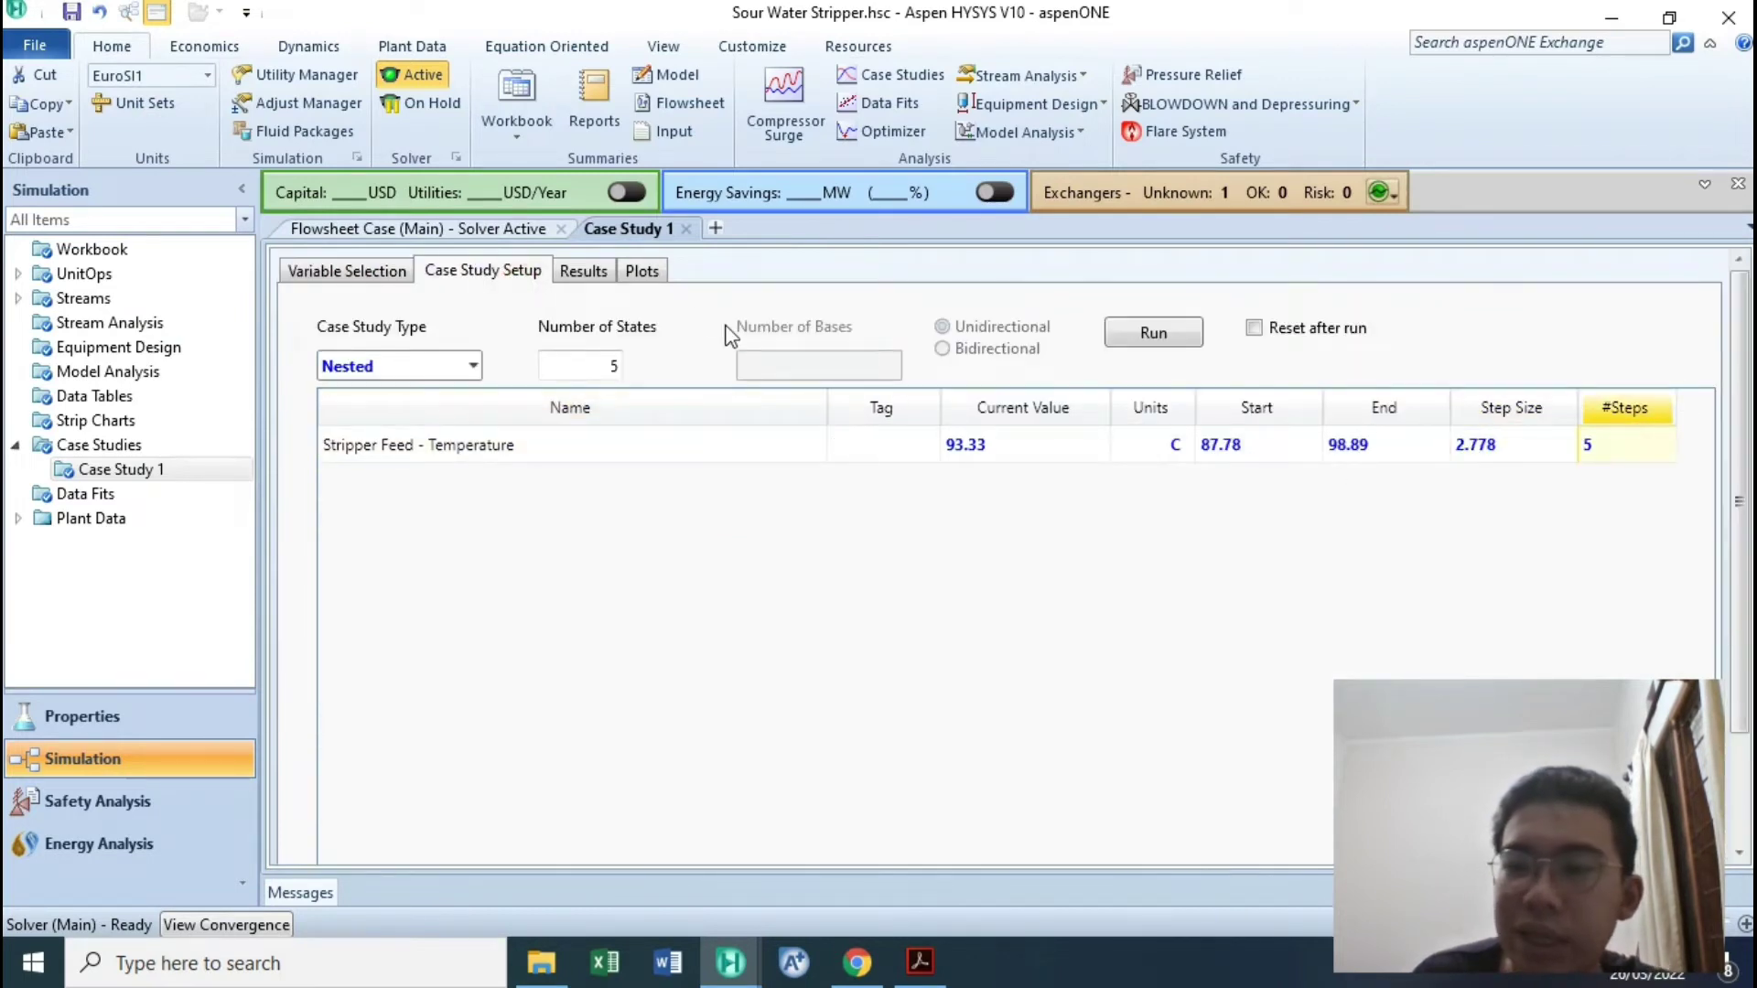
{"action": "left_click", "coordinate": [586, 272]}
{"action": "left_click", "coordinate": [512, 272]}
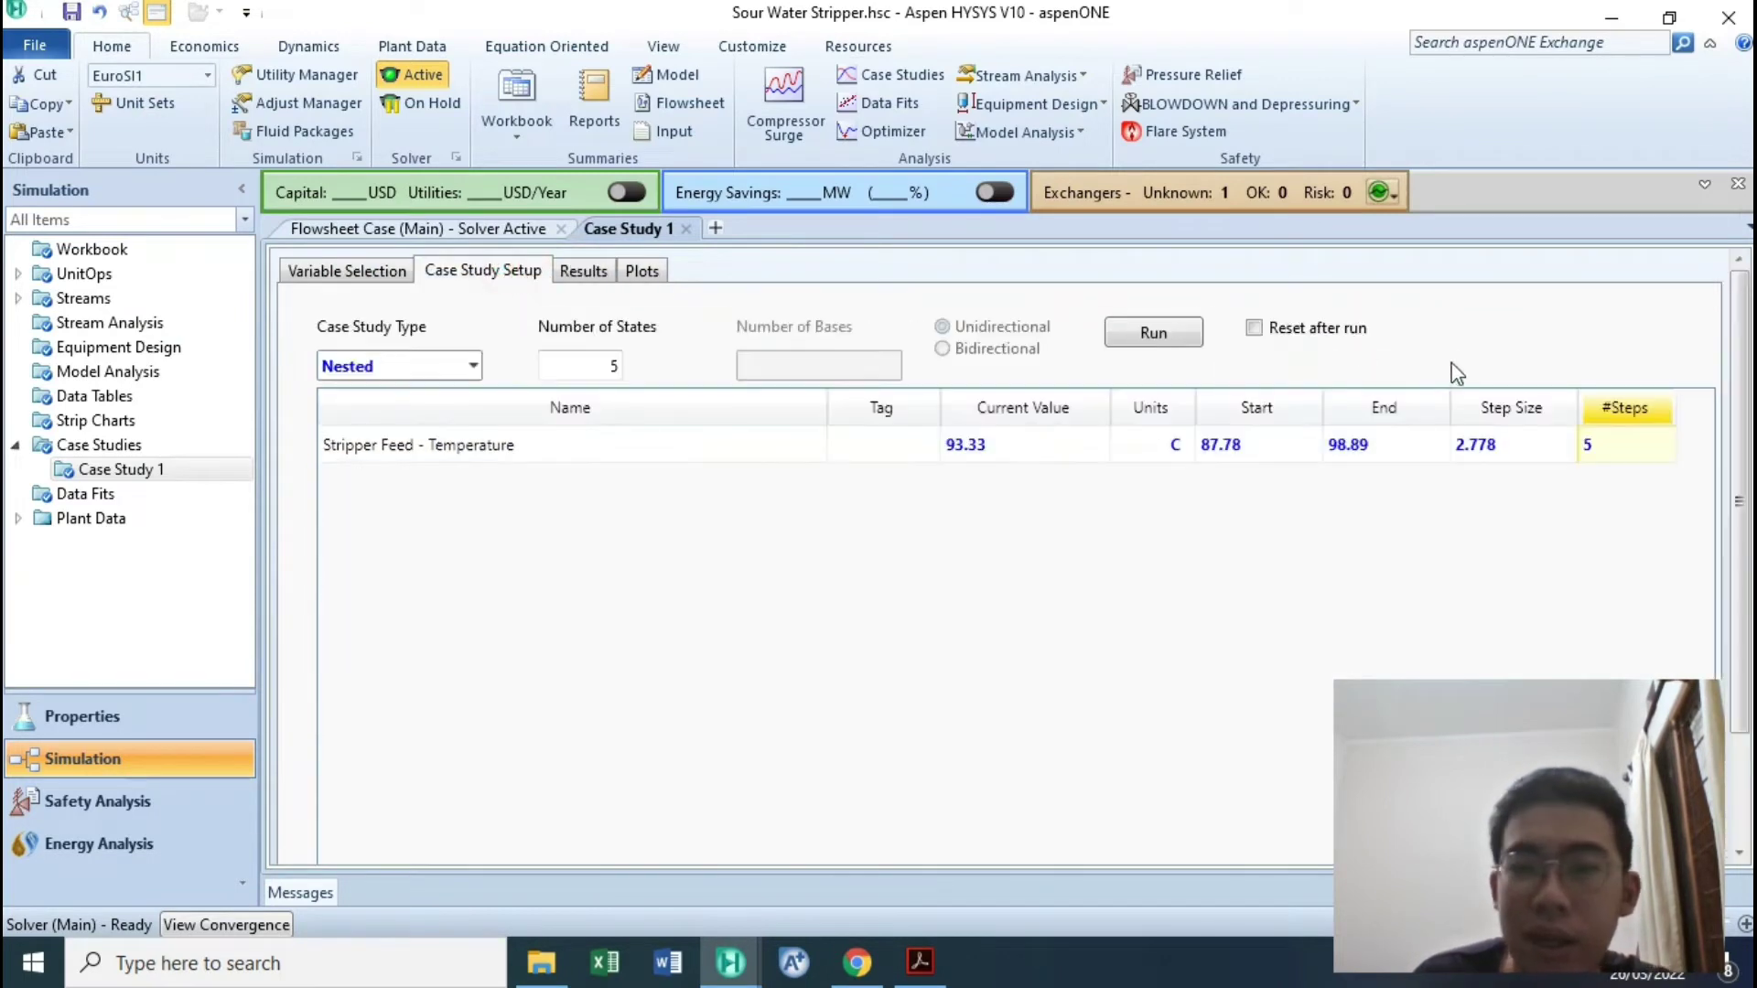
Run the Stripper Feed temperature case study and review the Reb Q - Steam results across the cases.
{"action": "left_click", "coordinate": [1175, 332]}
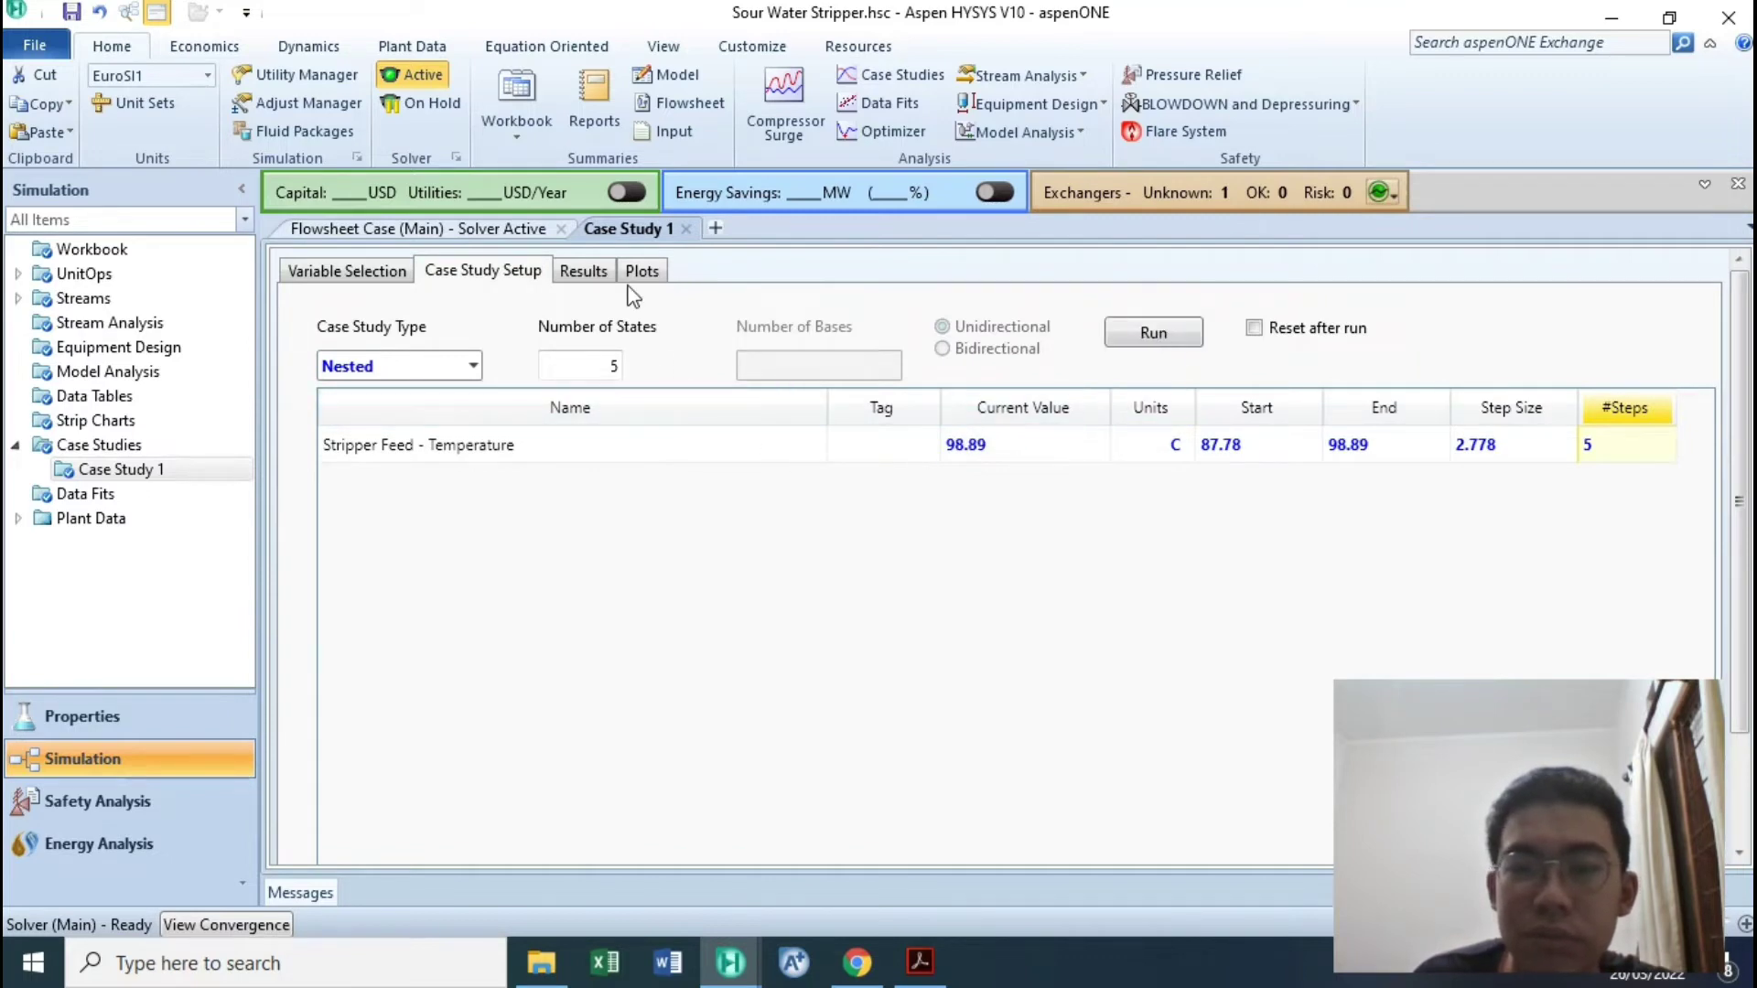
{"action": "left_click", "coordinate": [584, 271]}
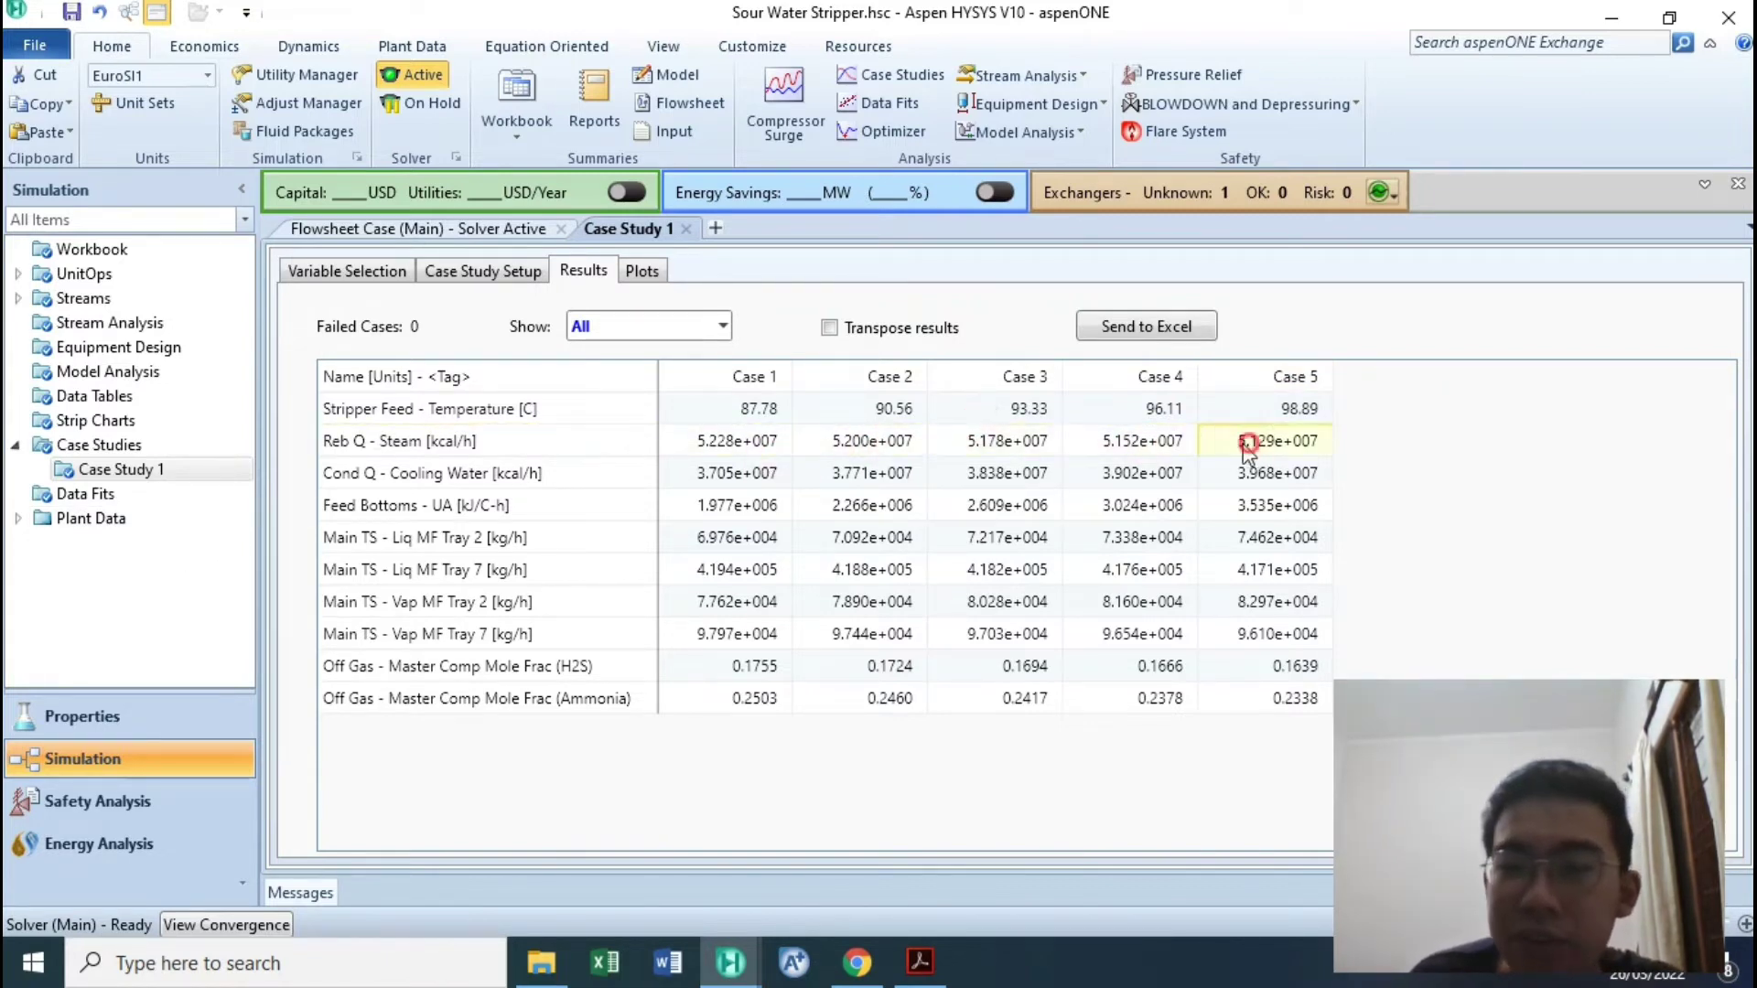
{"action": "mouse_move", "coordinate": [968, 436]}
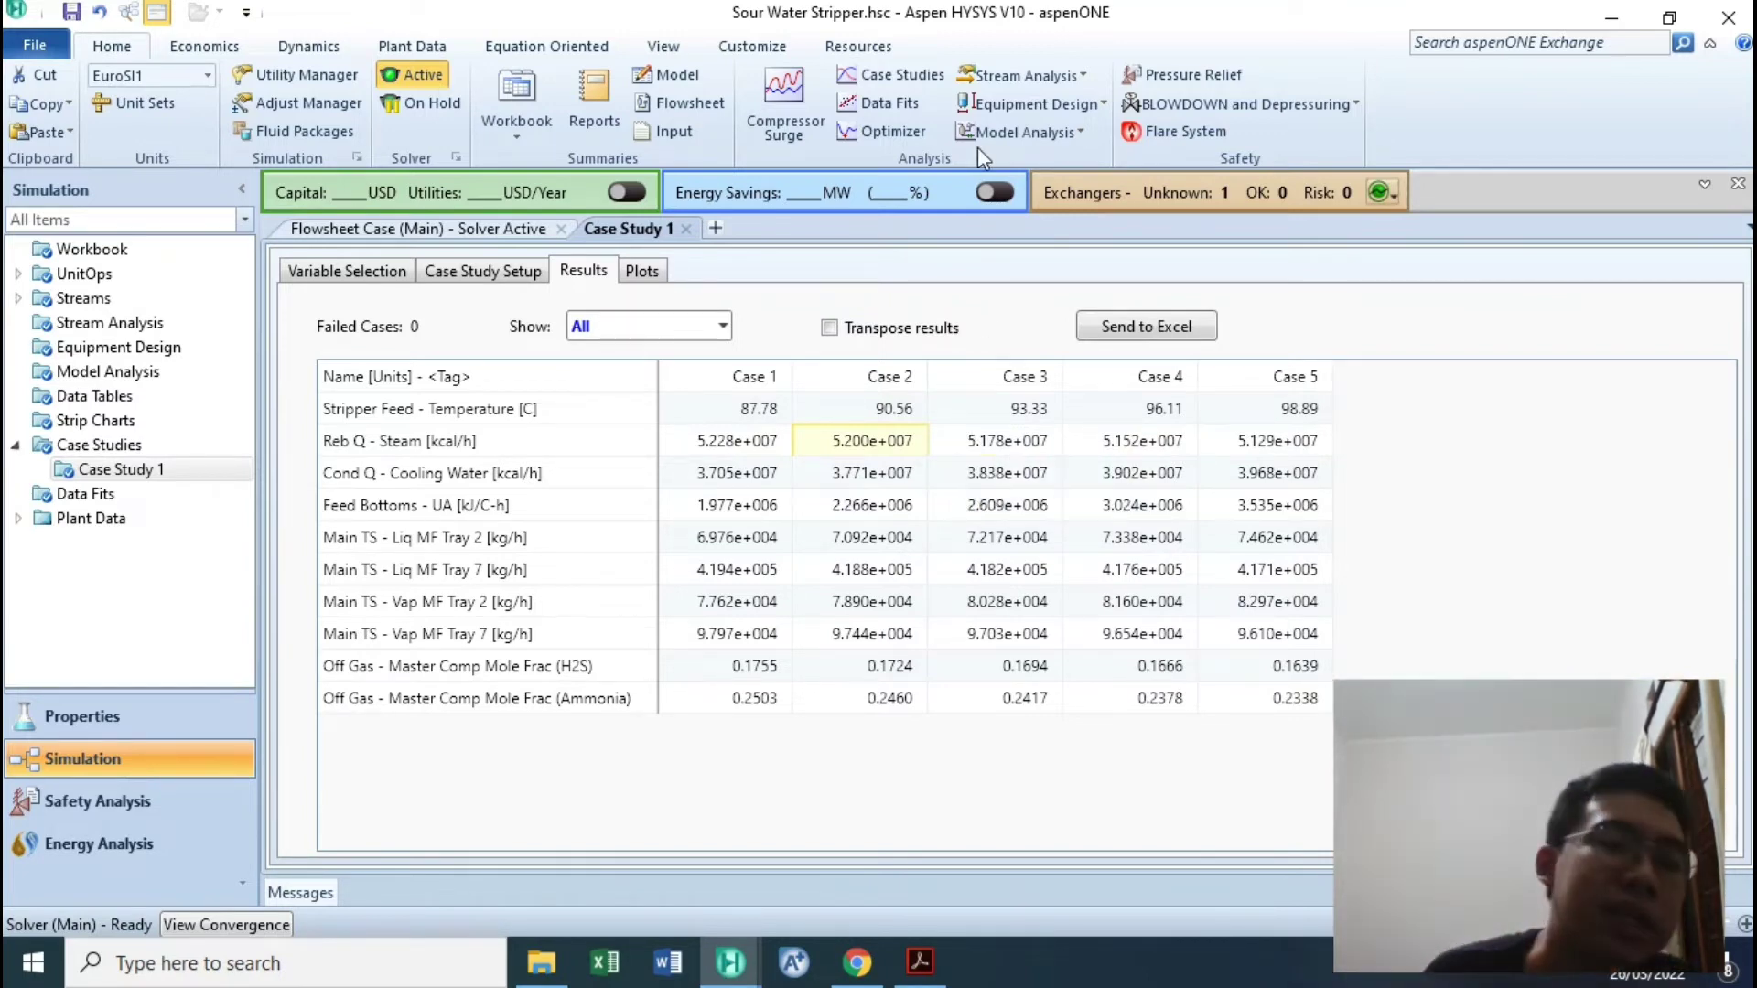
Compare the Cond Q - Cooling Water results across the five cases.
{"action": "left_click", "coordinate": [732, 506]}
{"action": "left_click", "coordinate": [741, 476]}
{"action": "left_click", "coordinate": [1059, 474]}
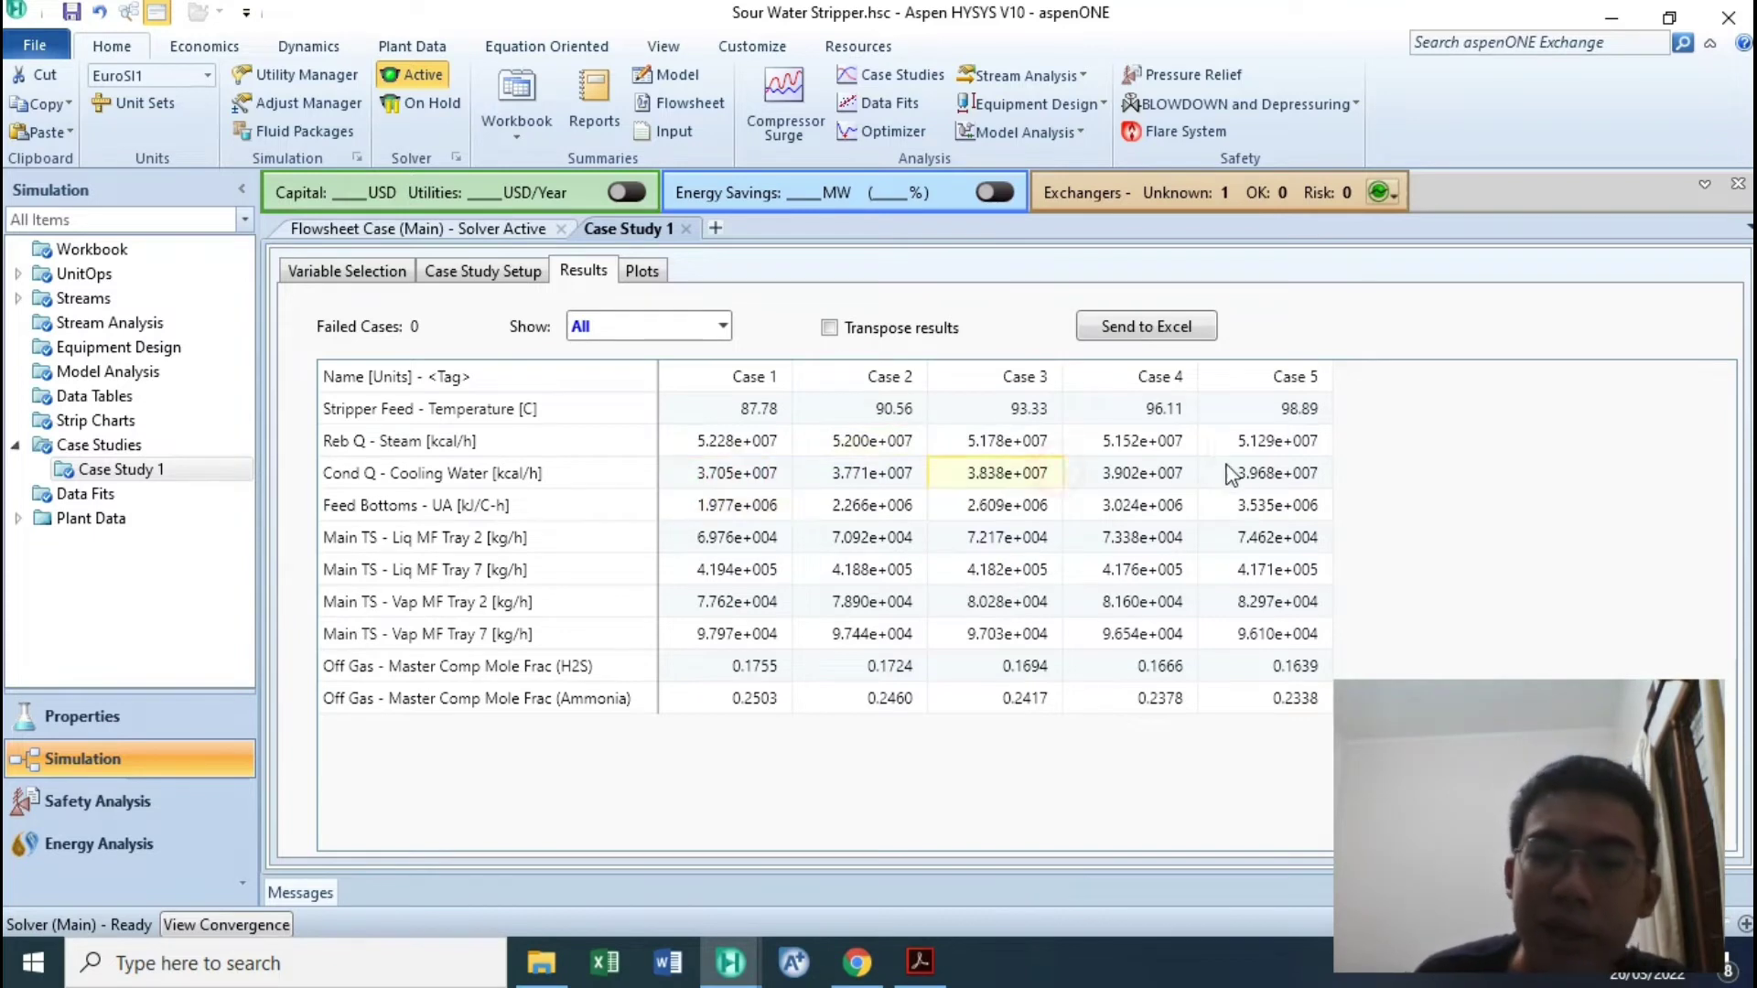
{"action": "left_click", "coordinate": [1230, 474]}
{"action": "left_click", "coordinate": [737, 476]}
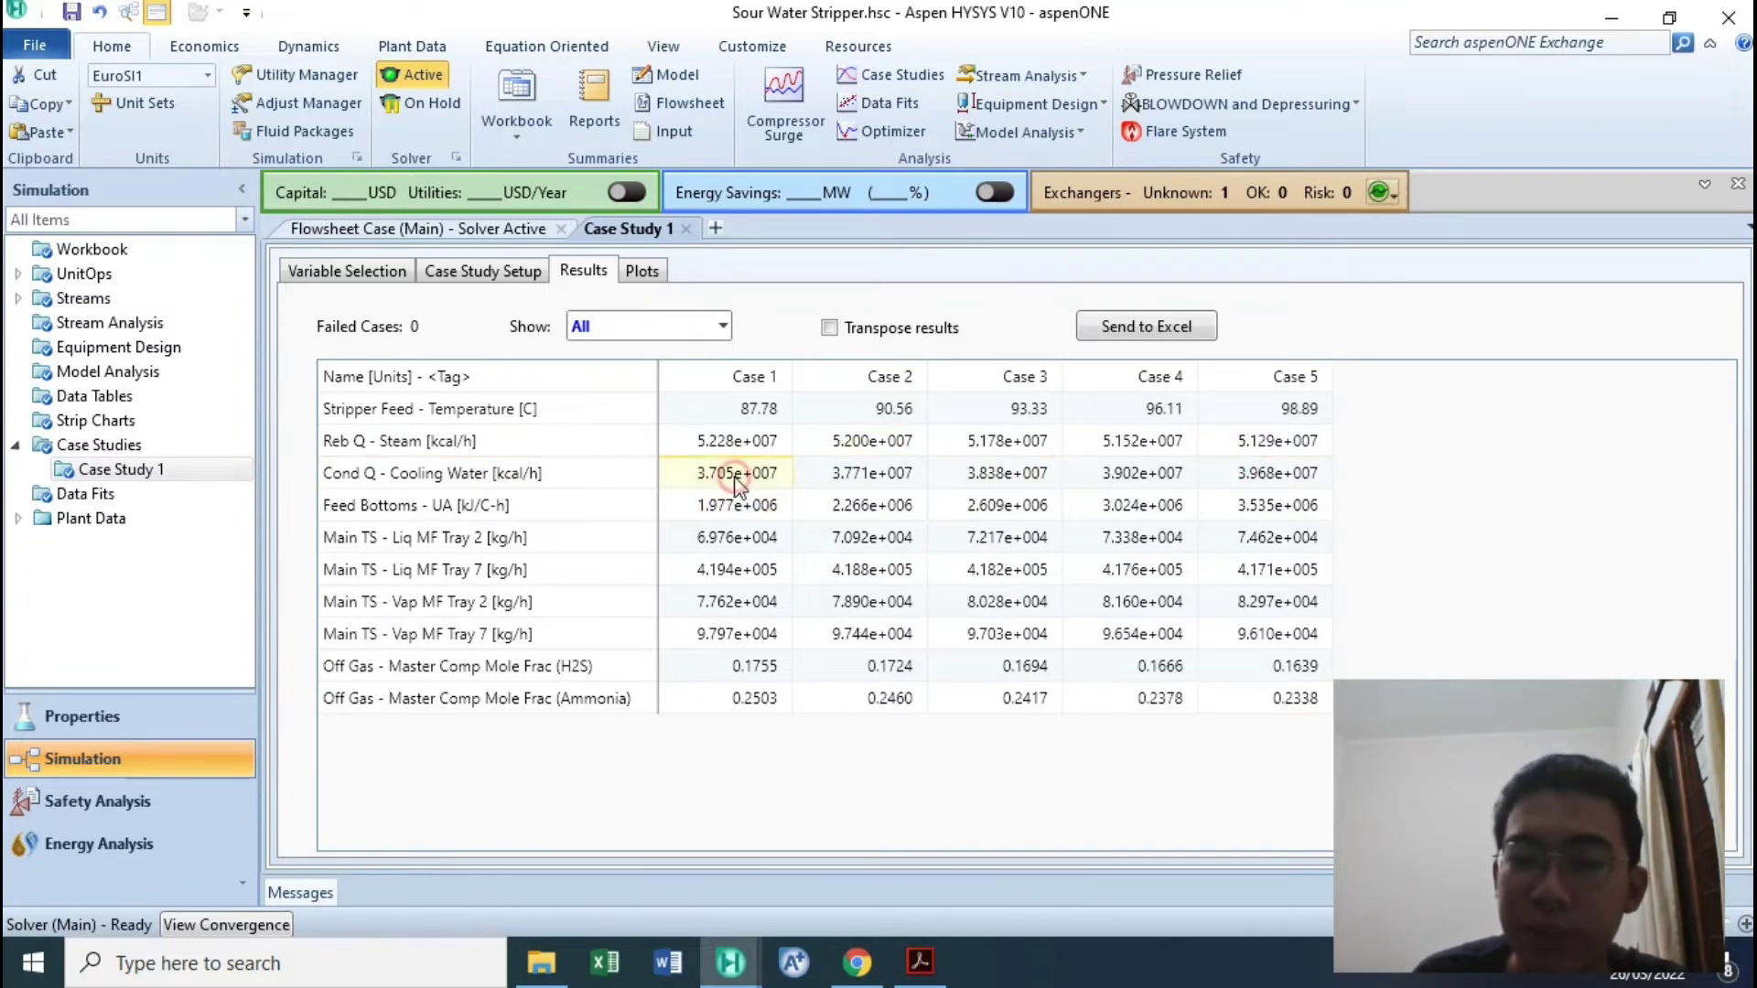
{"action": "left_click", "coordinate": [851, 476]}
{"action": "left_click", "coordinate": [967, 477]}
{"action": "left_click", "coordinate": [1299, 474]}
{"action": "left_click", "coordinate": [1155, 476]}
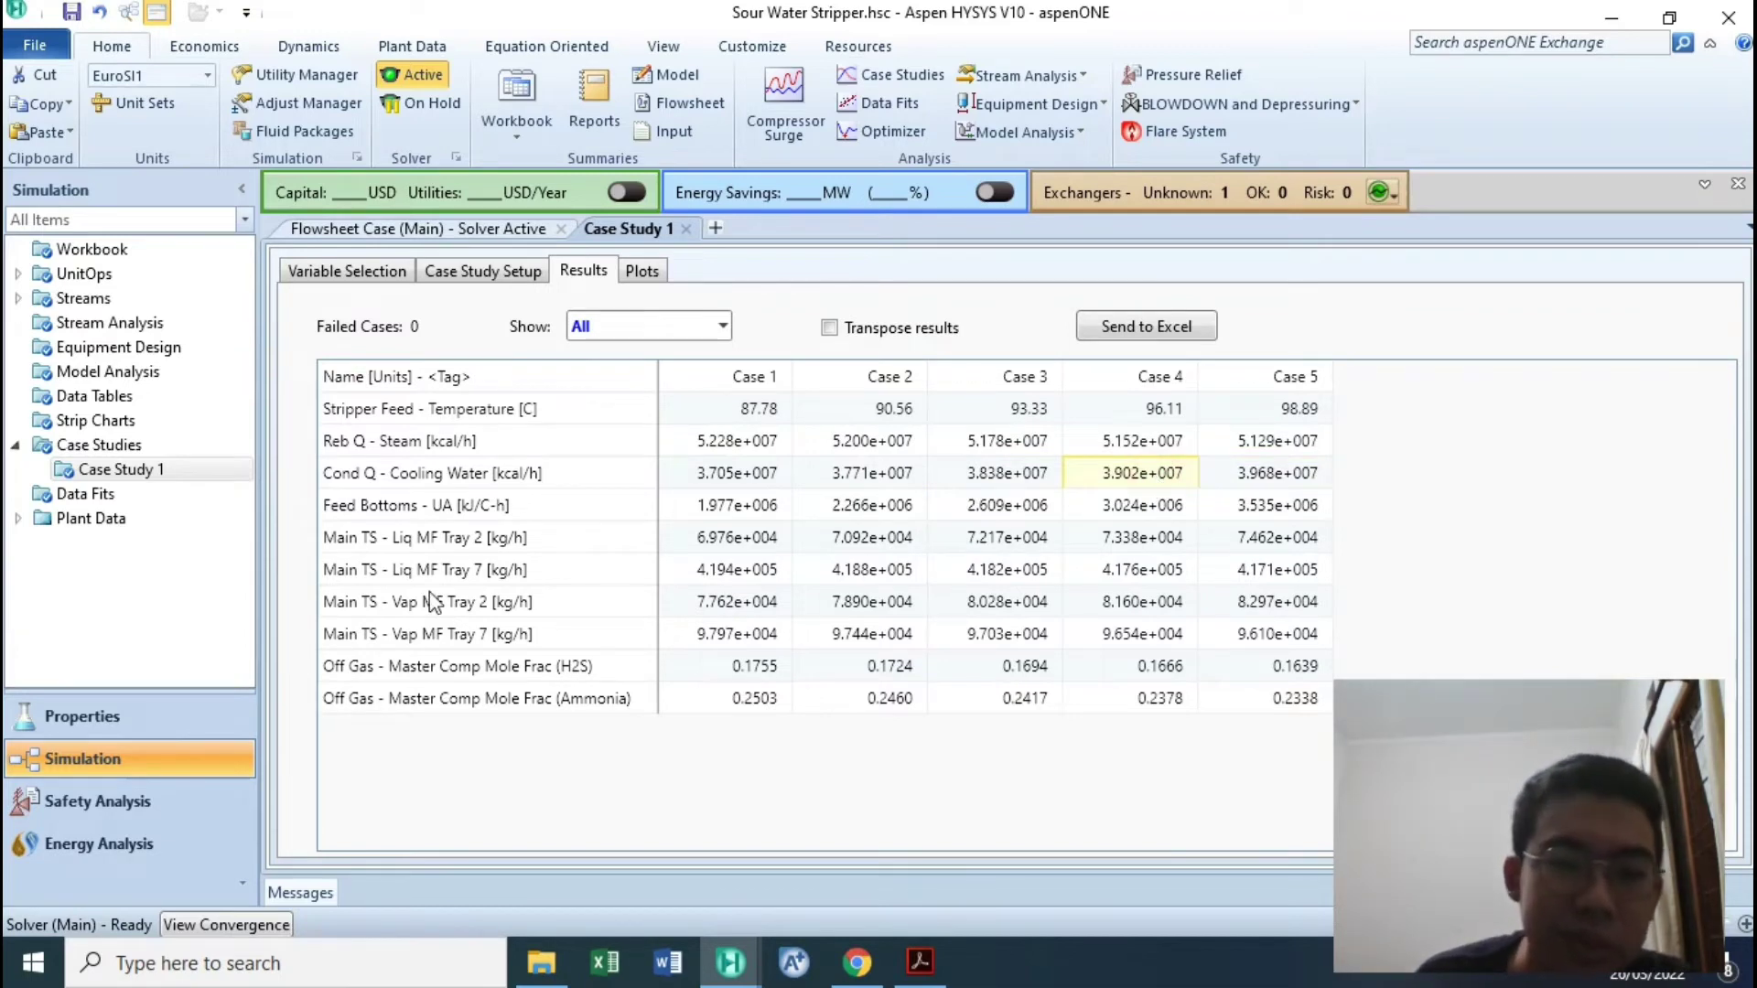
Locate the Off Gas H2S and ammonia result rows and review the Stripper Feed temperature of each case.
{"action": "left_click", "coordinate": [417, 668]}
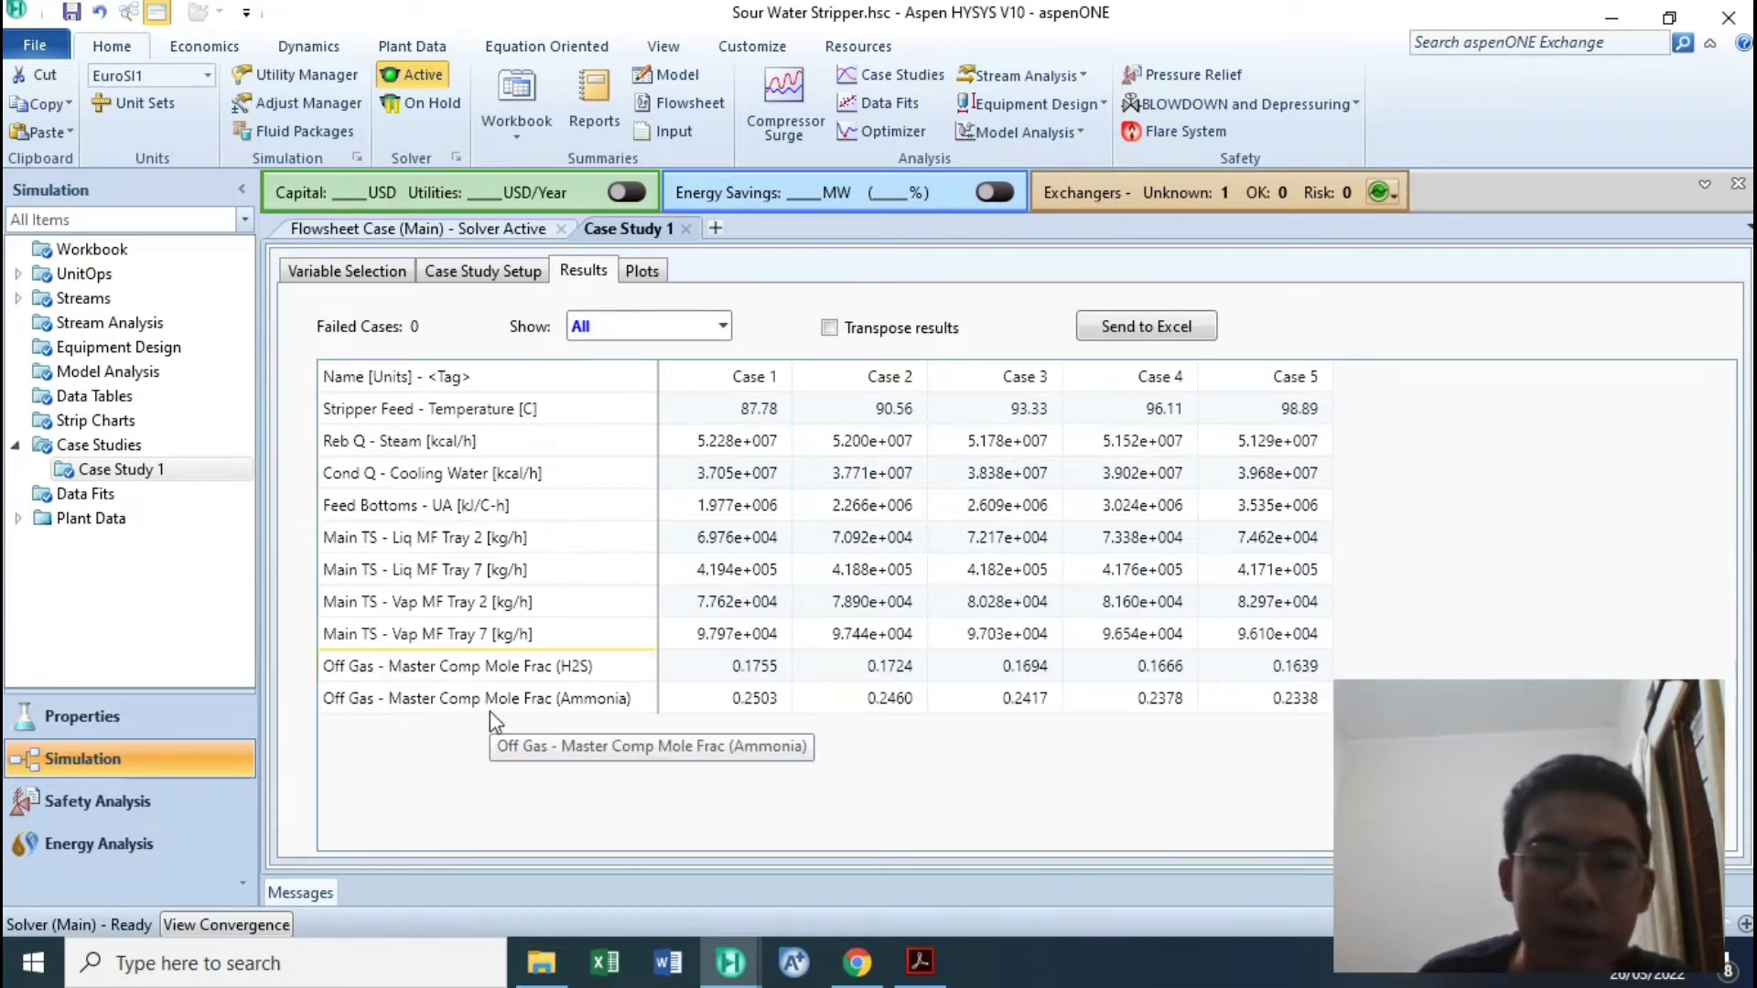
{"action": "left_click", "coordinate": [465, 699]}
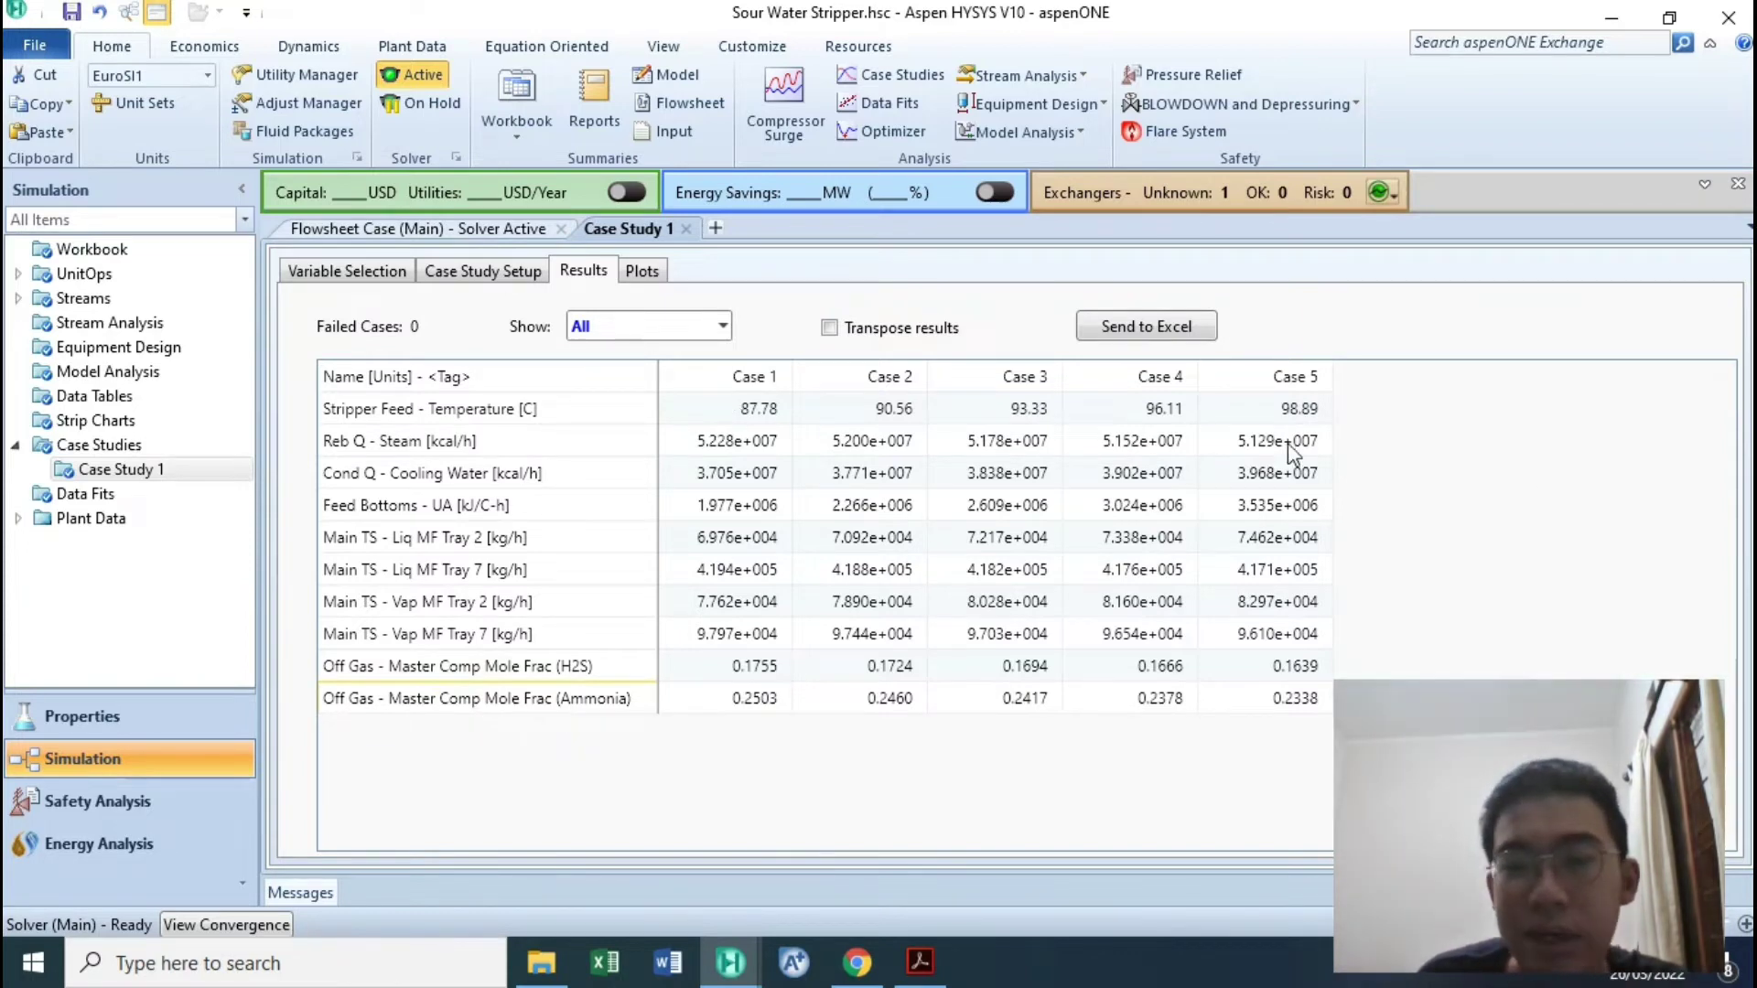
{"action": "left_click", "coordinate": [1288, 409]}
{"action": "left_click", "coordinate": [732, 417]}
{"action": "left_click", "coordinate": [849, 418]}
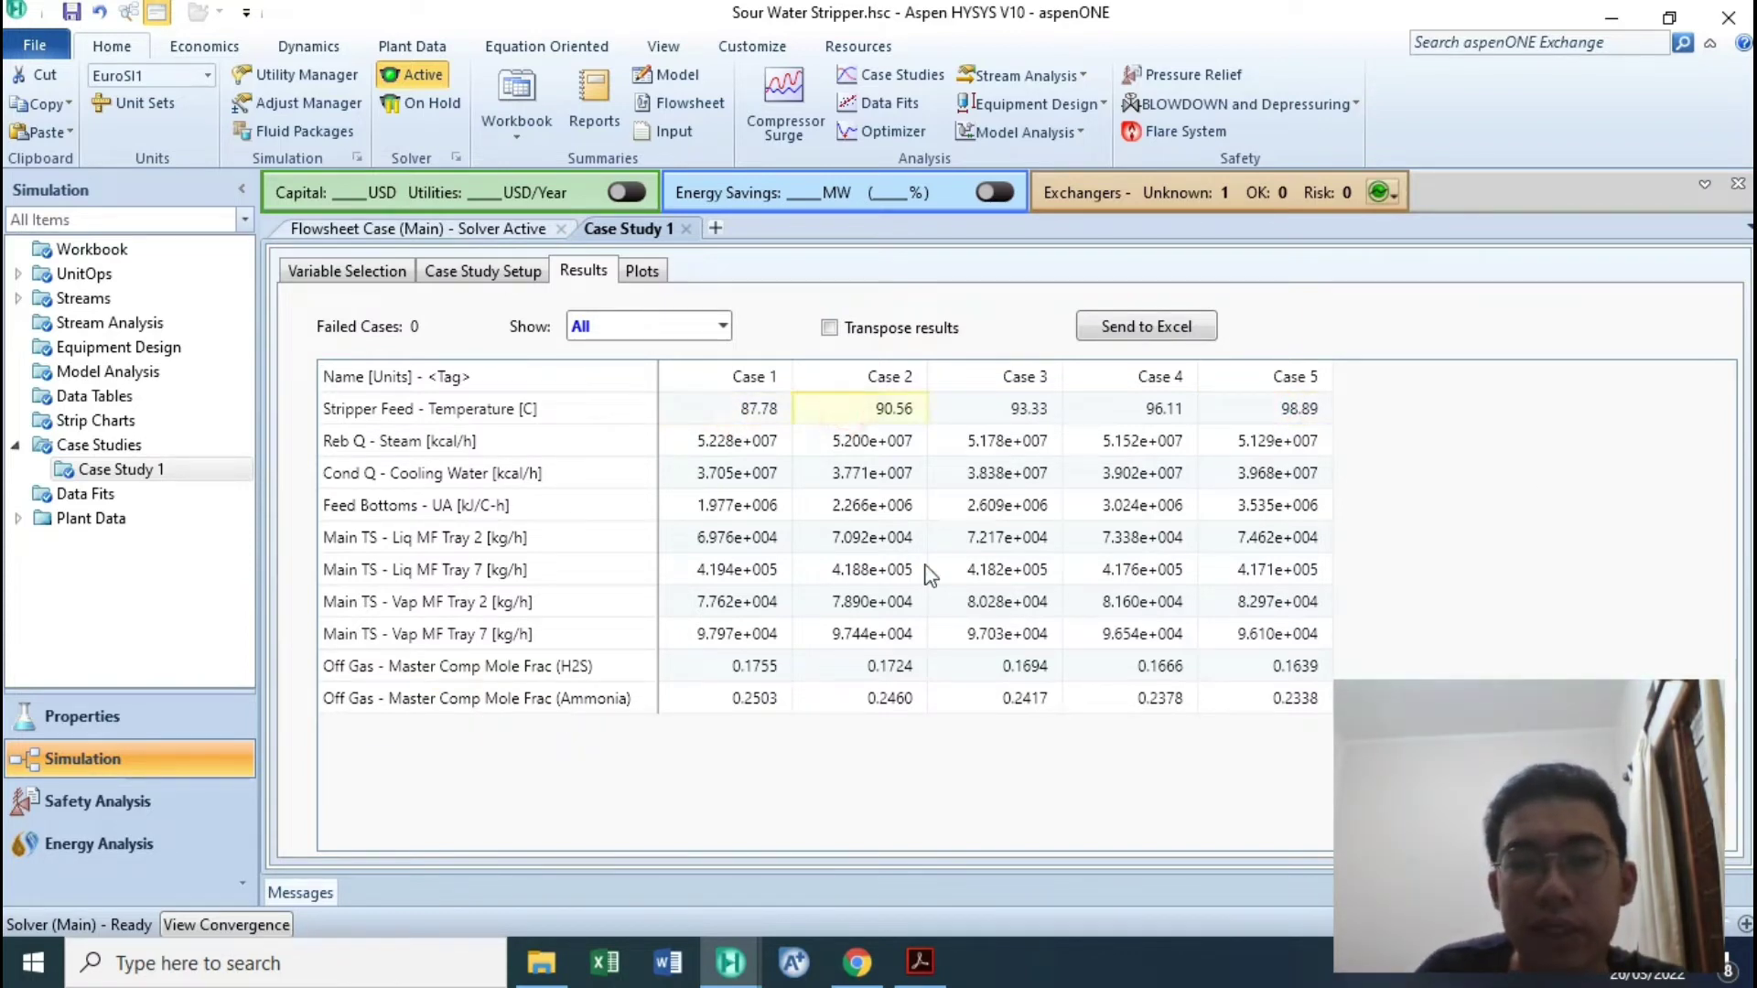
Compare the Off Gas Master Comp Mole Frac results for H2S and Ammonia across the five cases.
{"action": "left_click", "coordinate": [753, 676]}
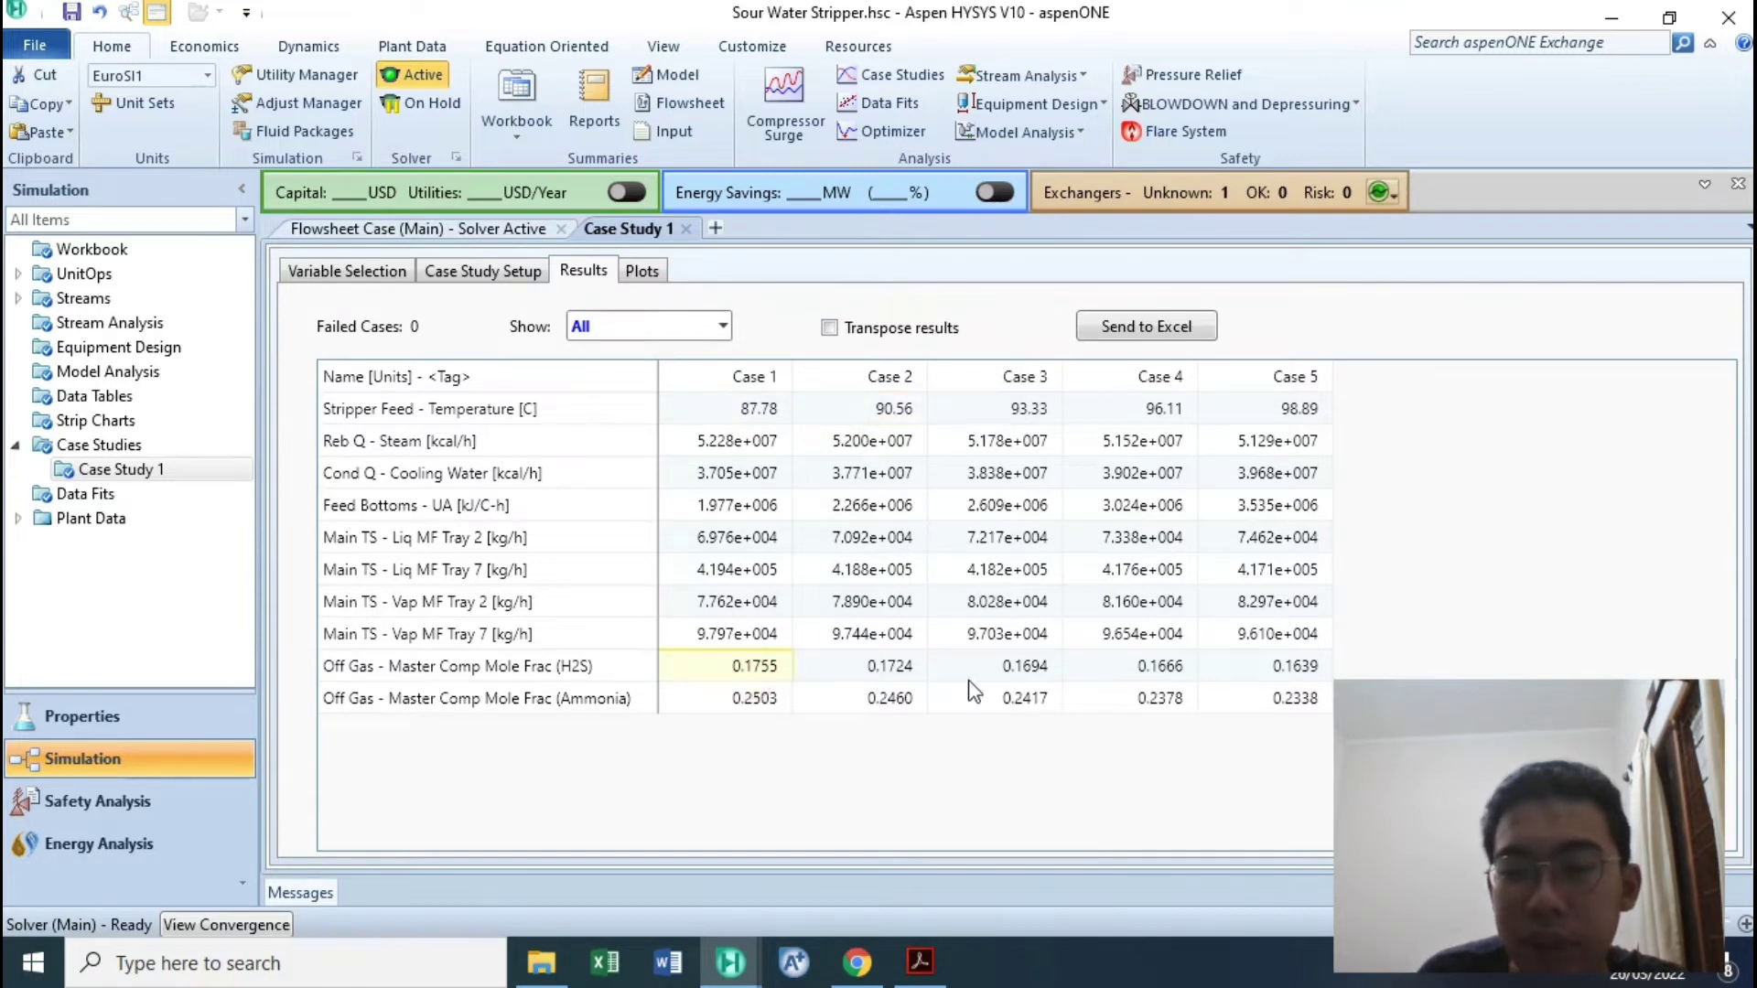
{"action": "left_click", "coordinate": [597, 673]}
{"action": "left_click", "coordinate": [763, 675]}
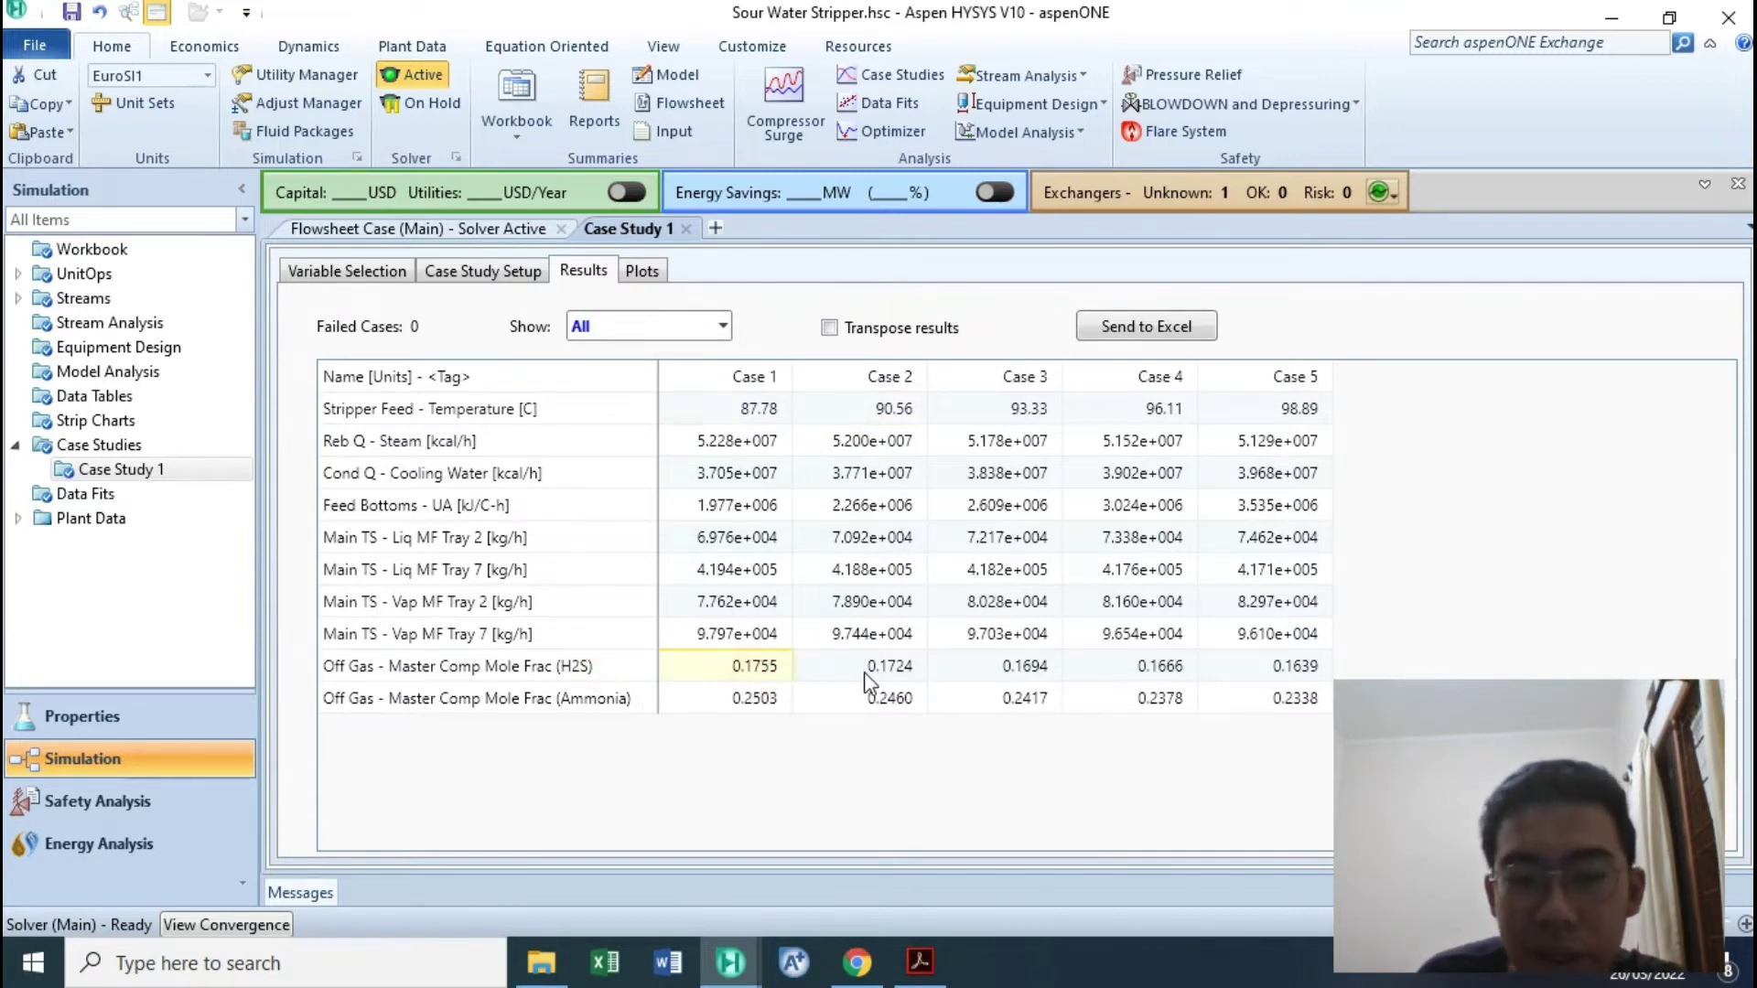
{"action": "left_click", "coordinate": [995, 677]}
{"action": "left_click", "coordinate": [1119, 677]}
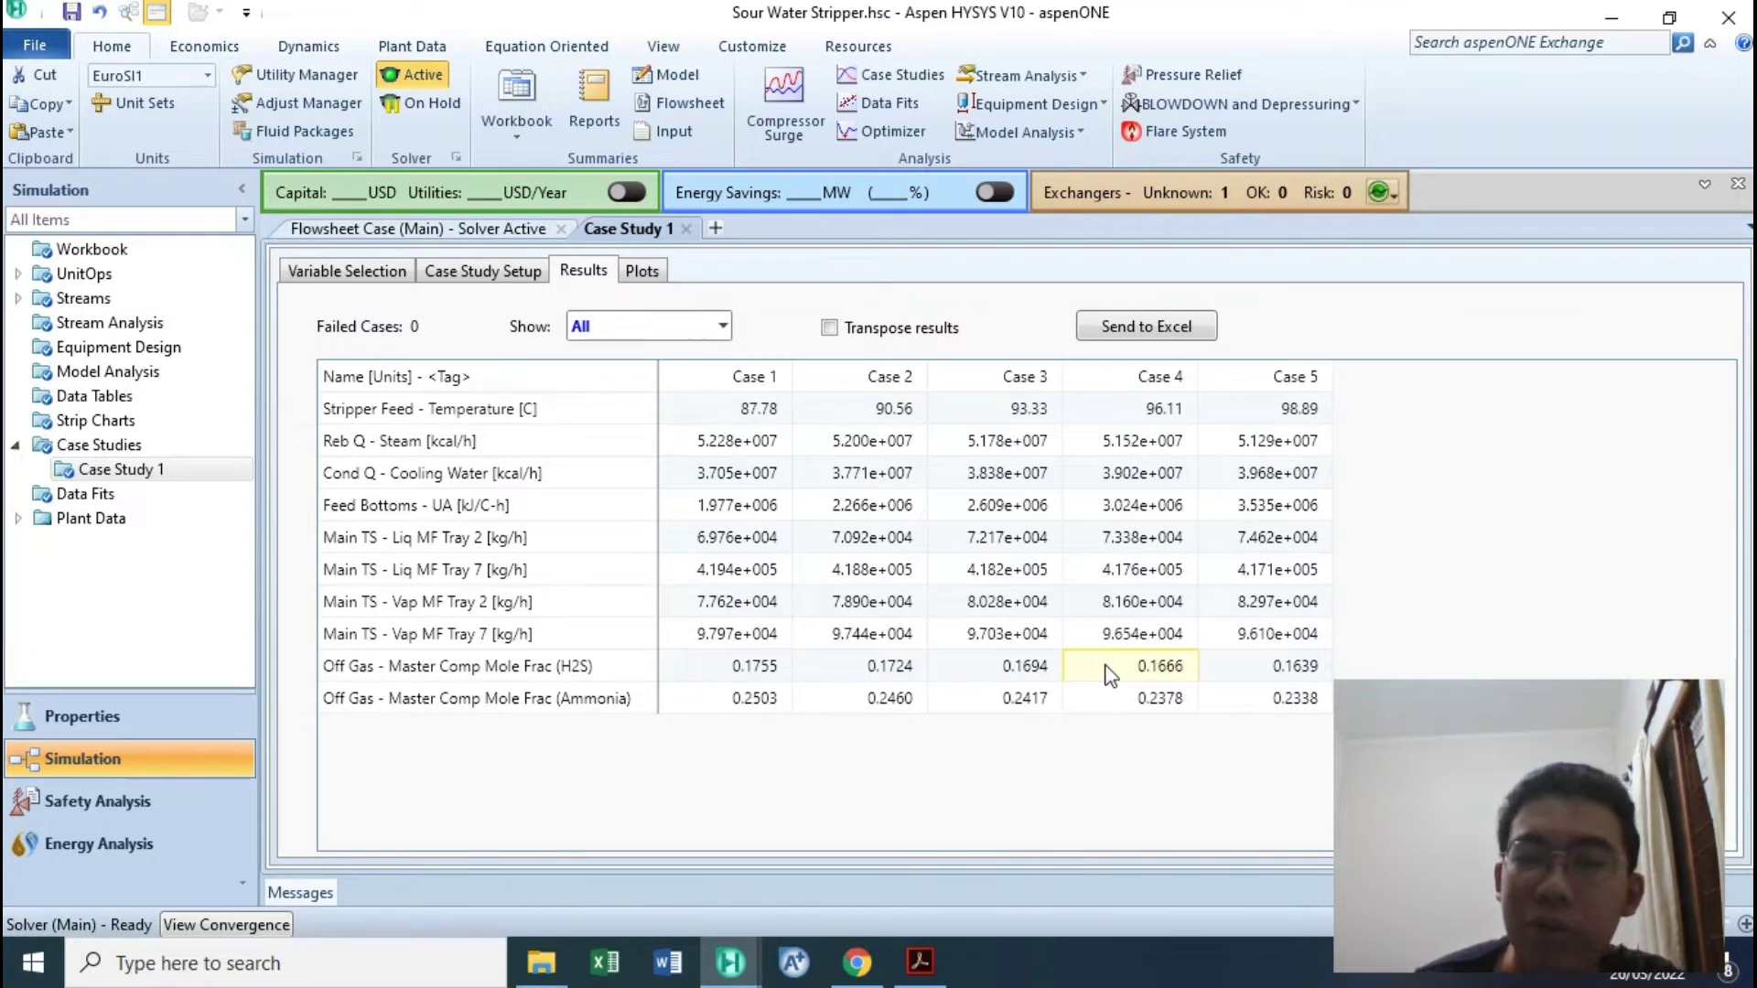
{"action": "left_click", "coordinate": [1279, 666]}
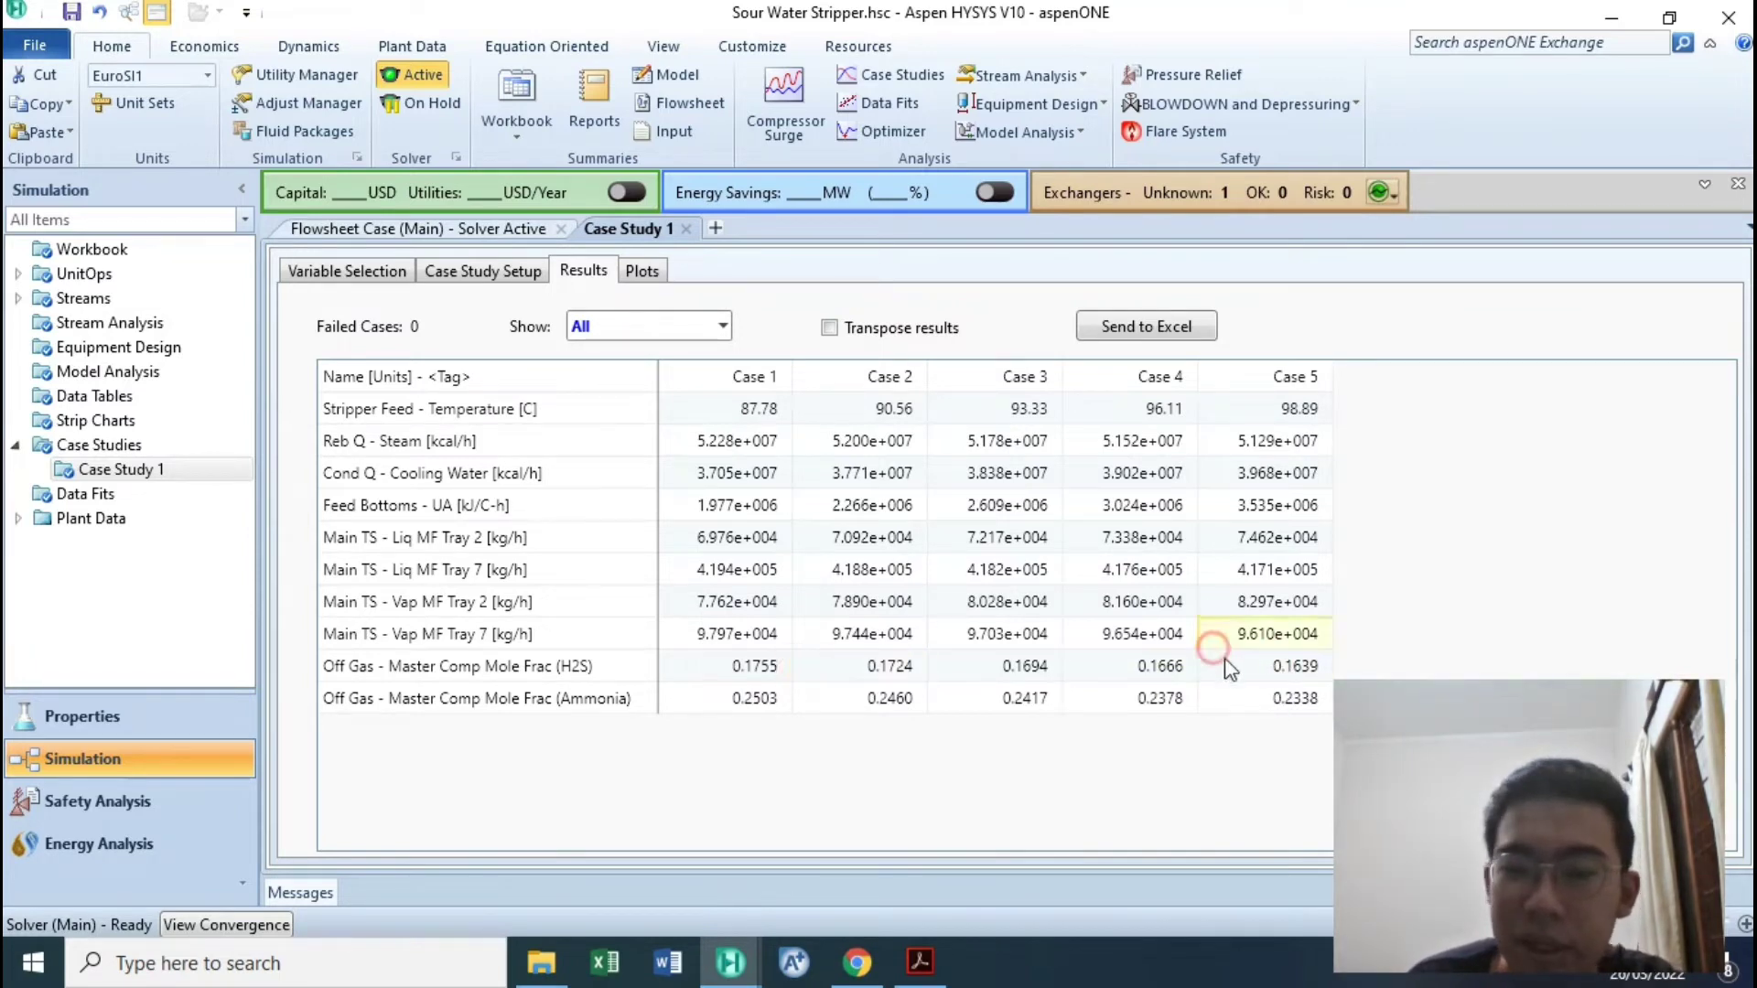
{"action": "left_click", "coordinate": [743, 666]}
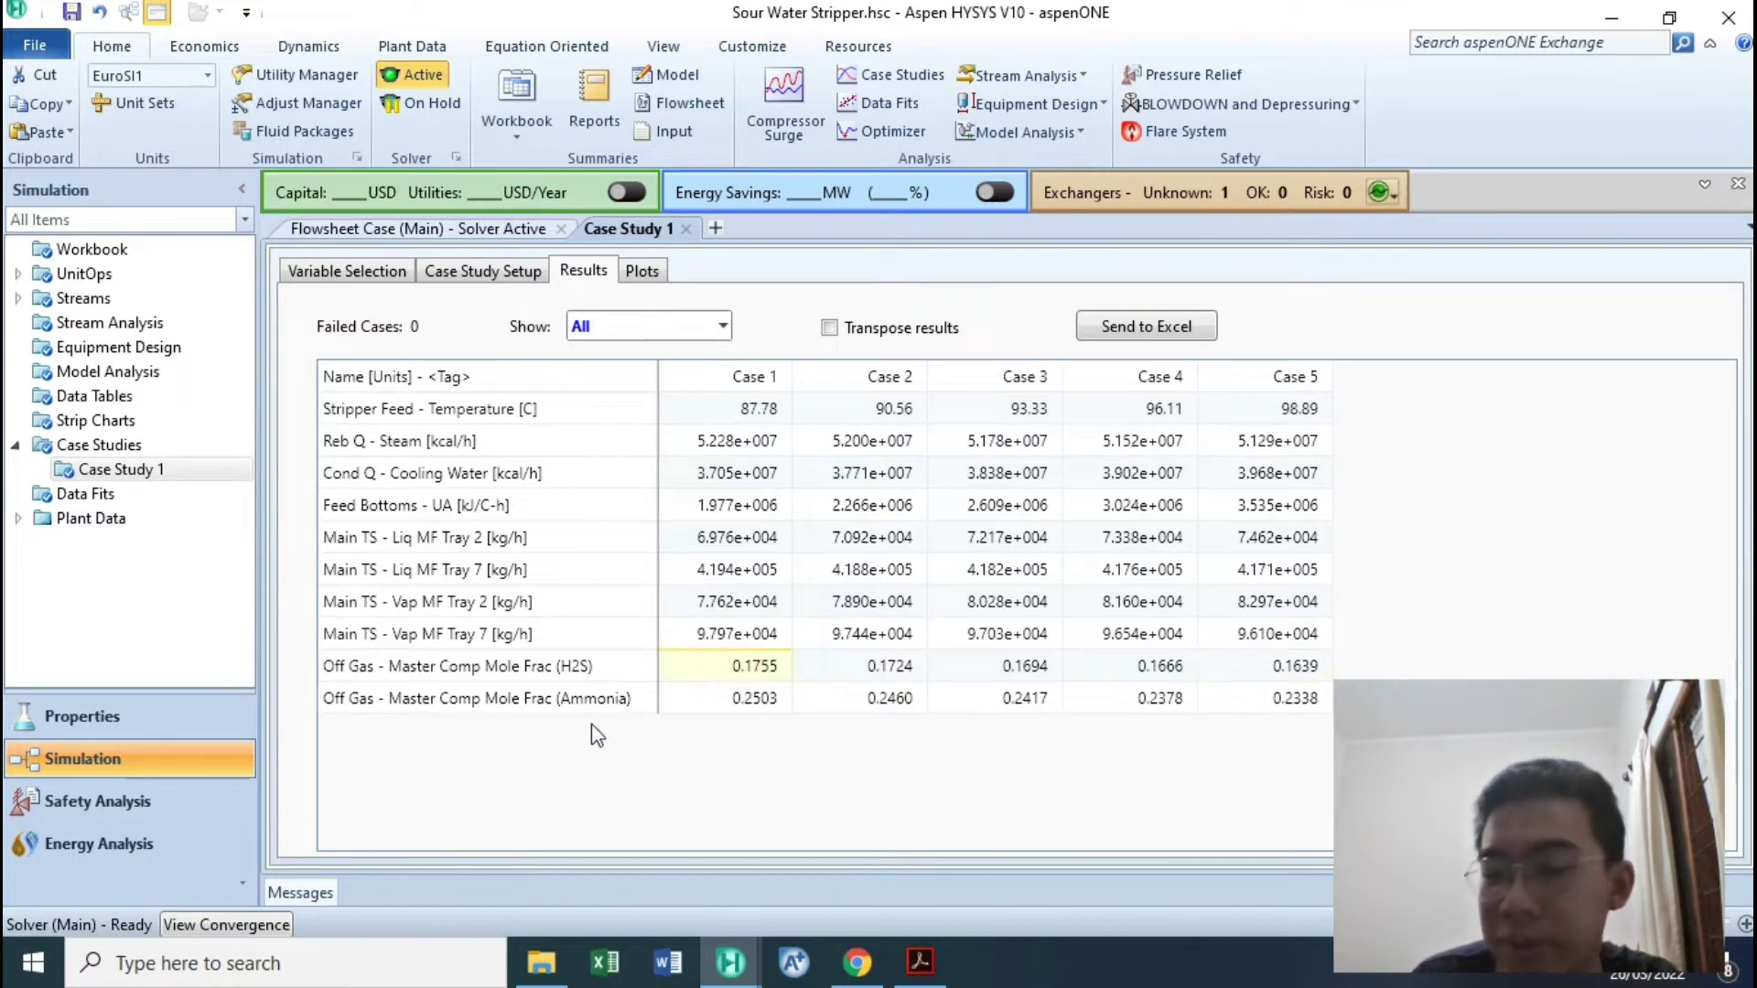
{"action": "left_click", "coordinate": [766, 703]}
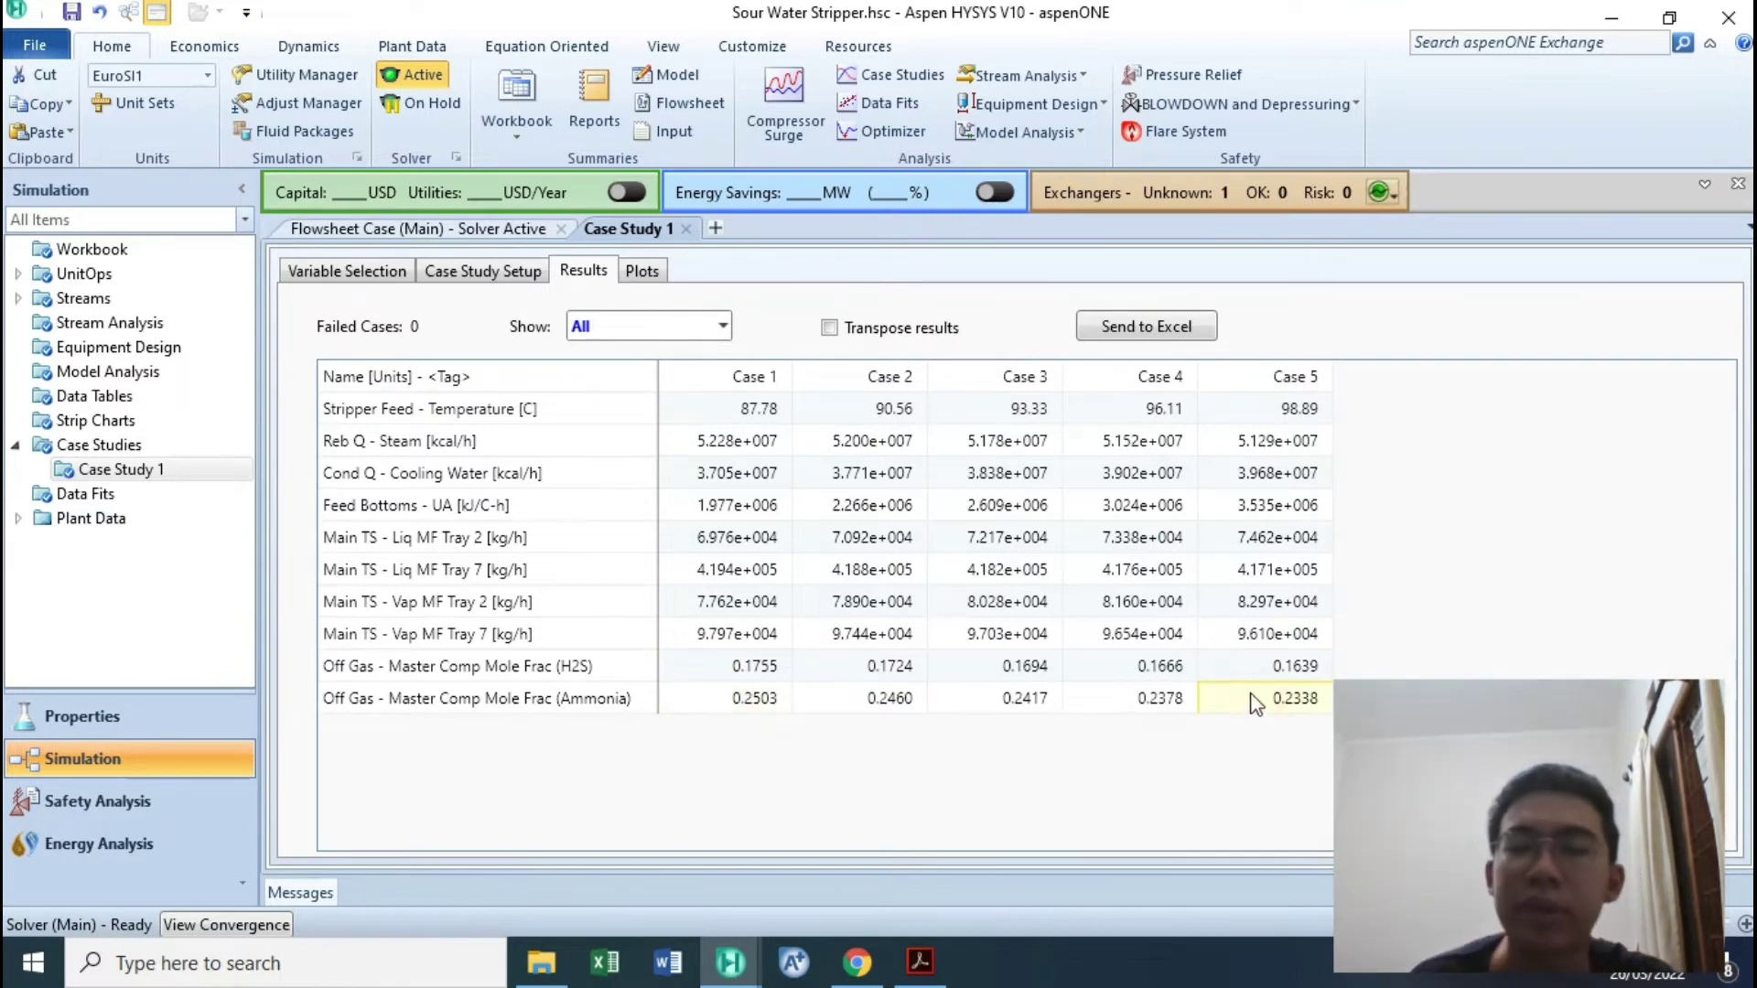
Recheck the start and end temperatures in the case study setup and return to the results table.
{"action": "left_click", "coordinate": [441, 274]}
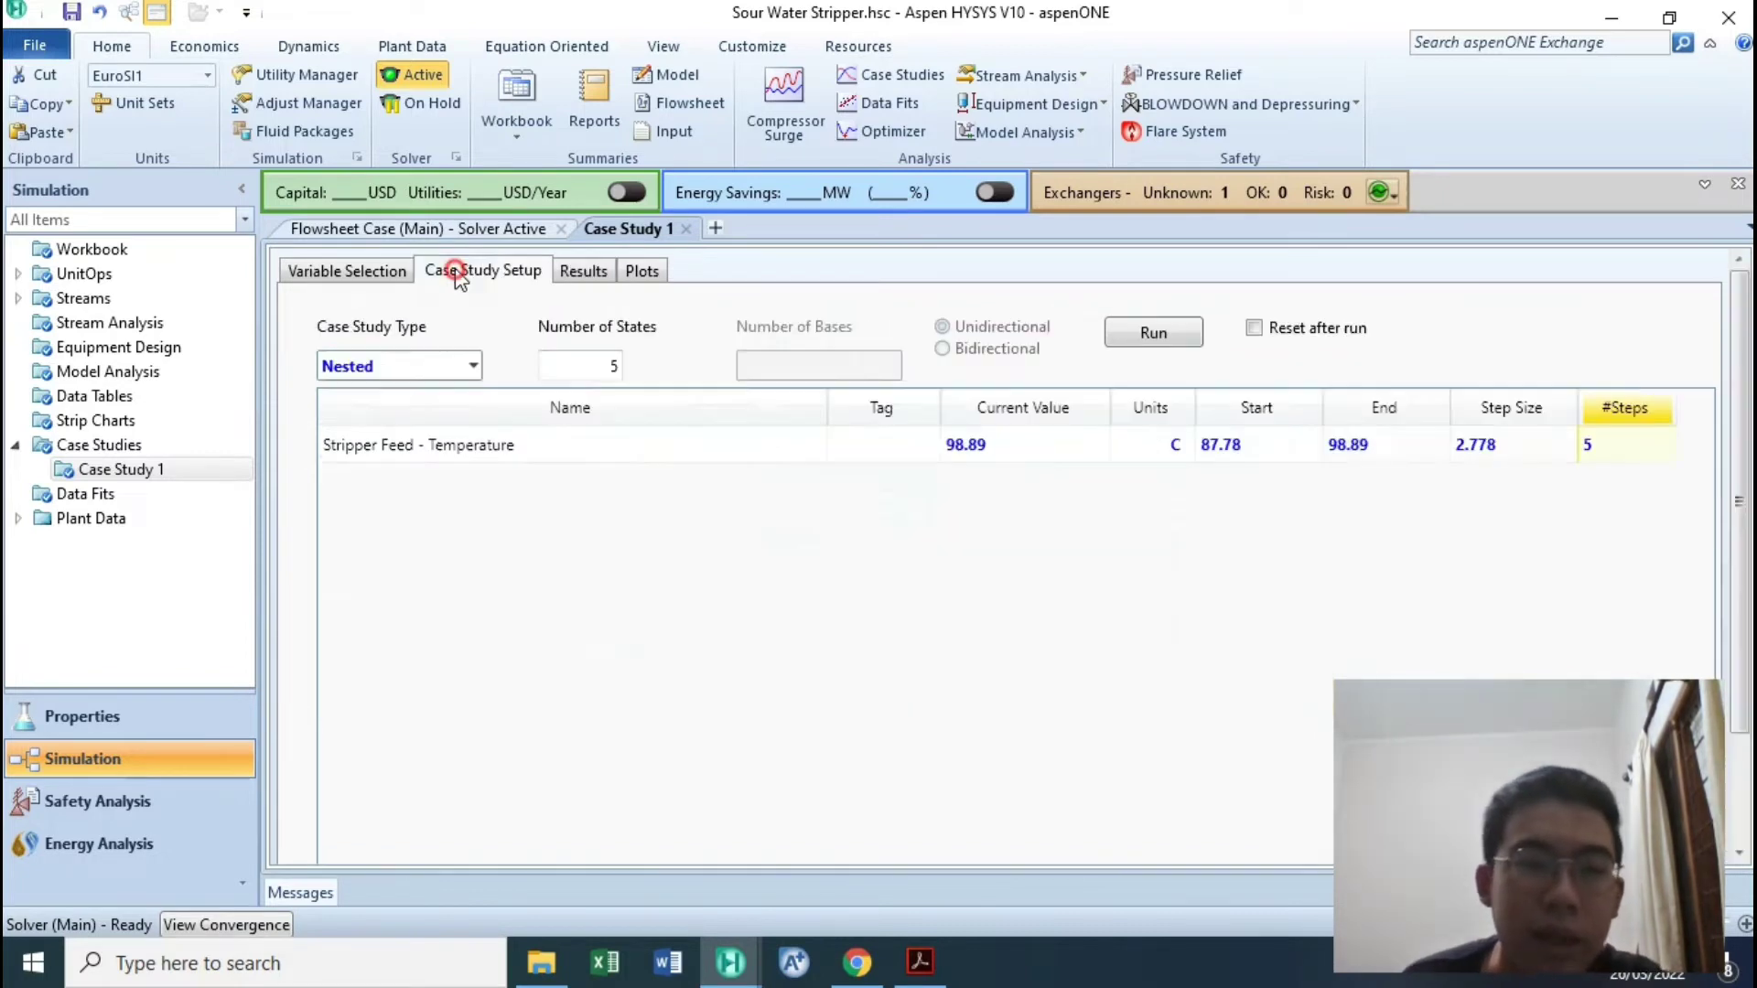
{"action": "left_click", "coordinate": [1345, 458]}
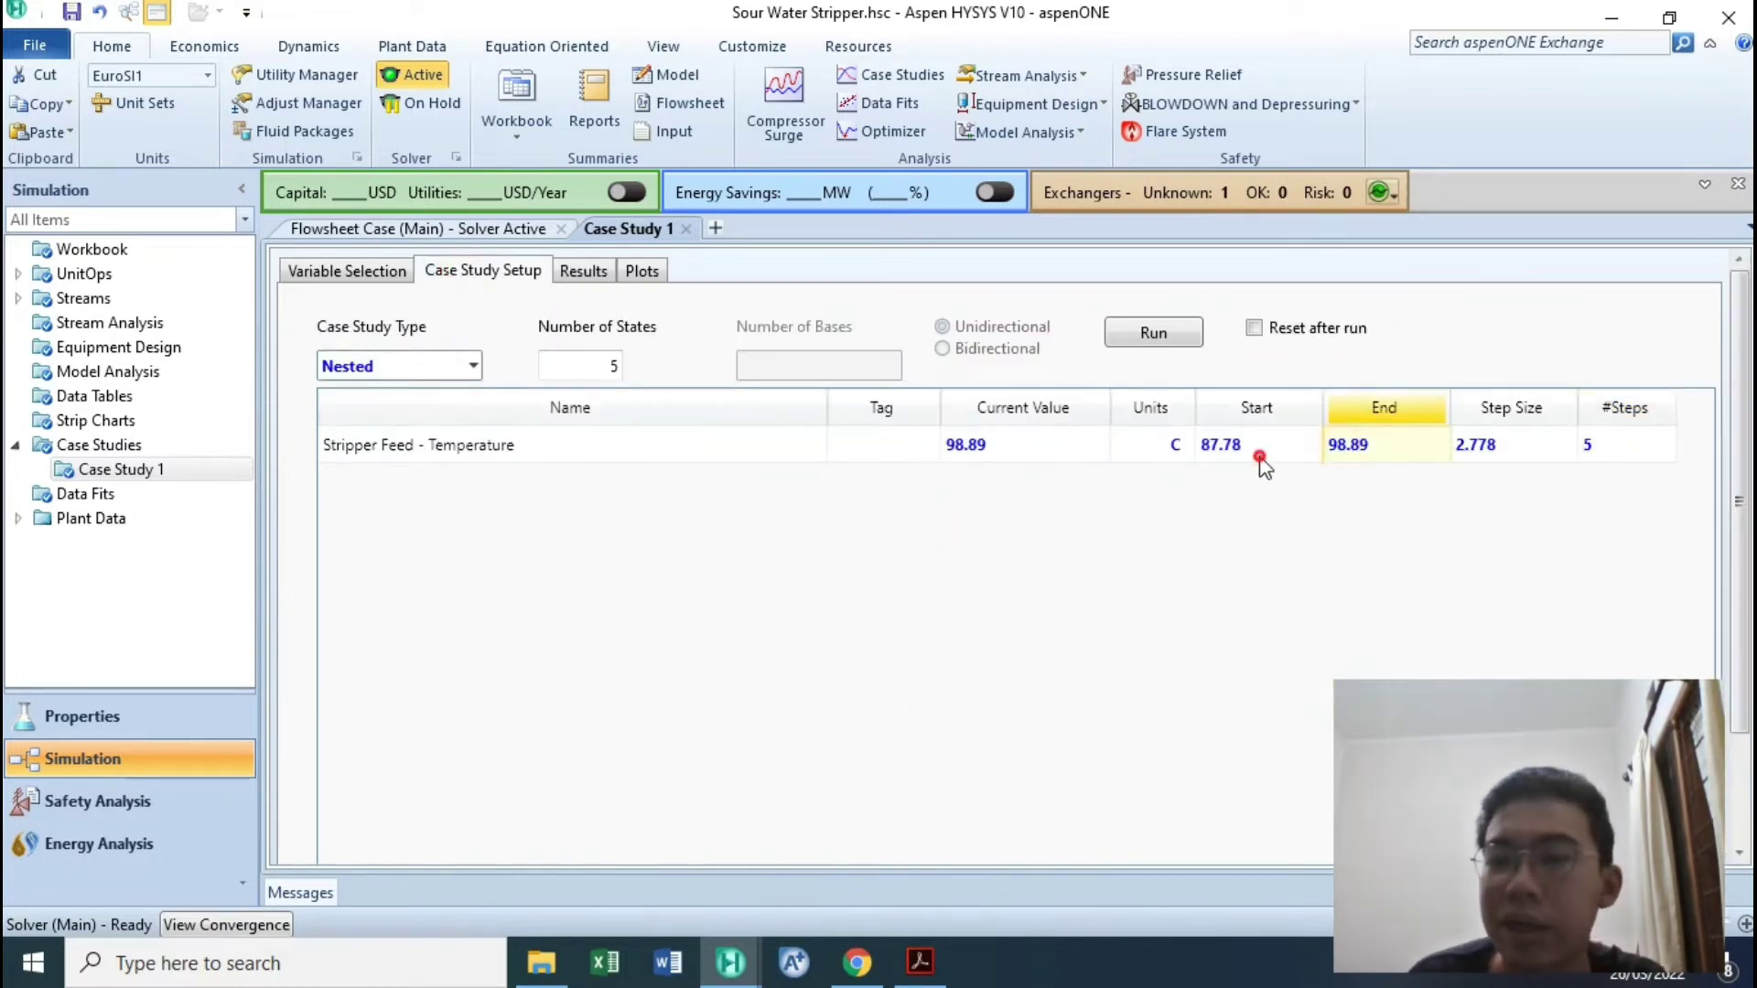
{"action": "left_click", "coordinate": [1259, 453]}
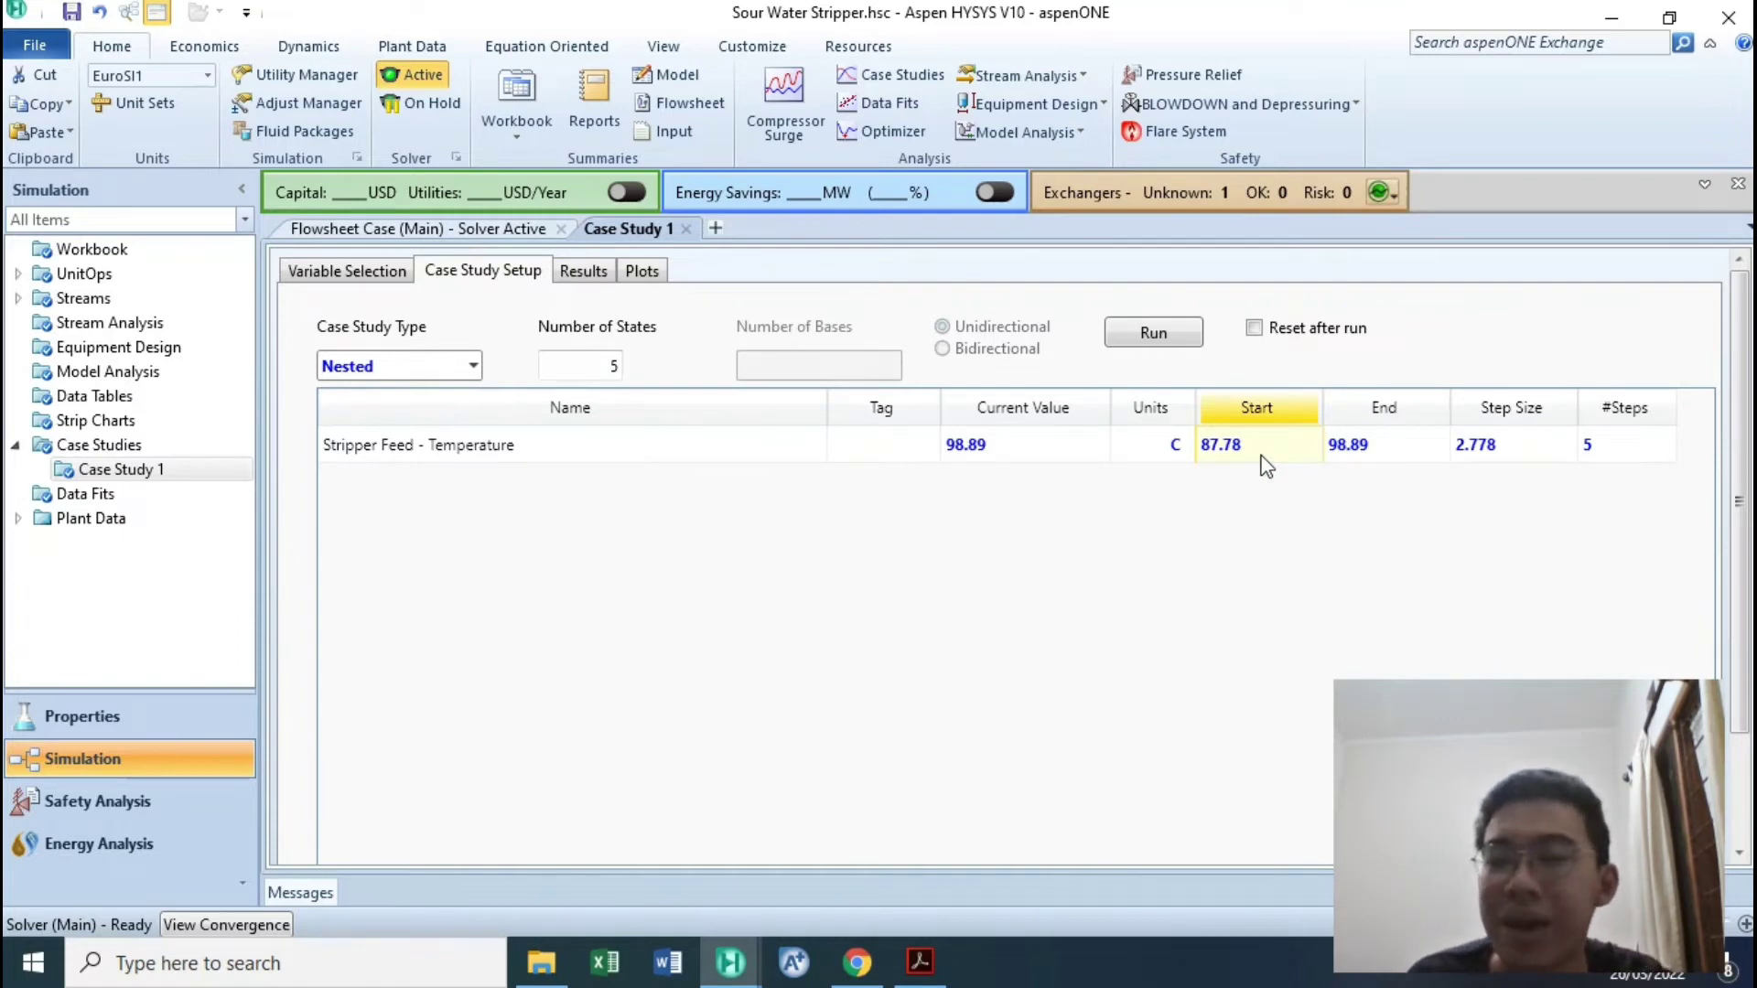
{"action": "left_click", "coordinate": [604, 274]}
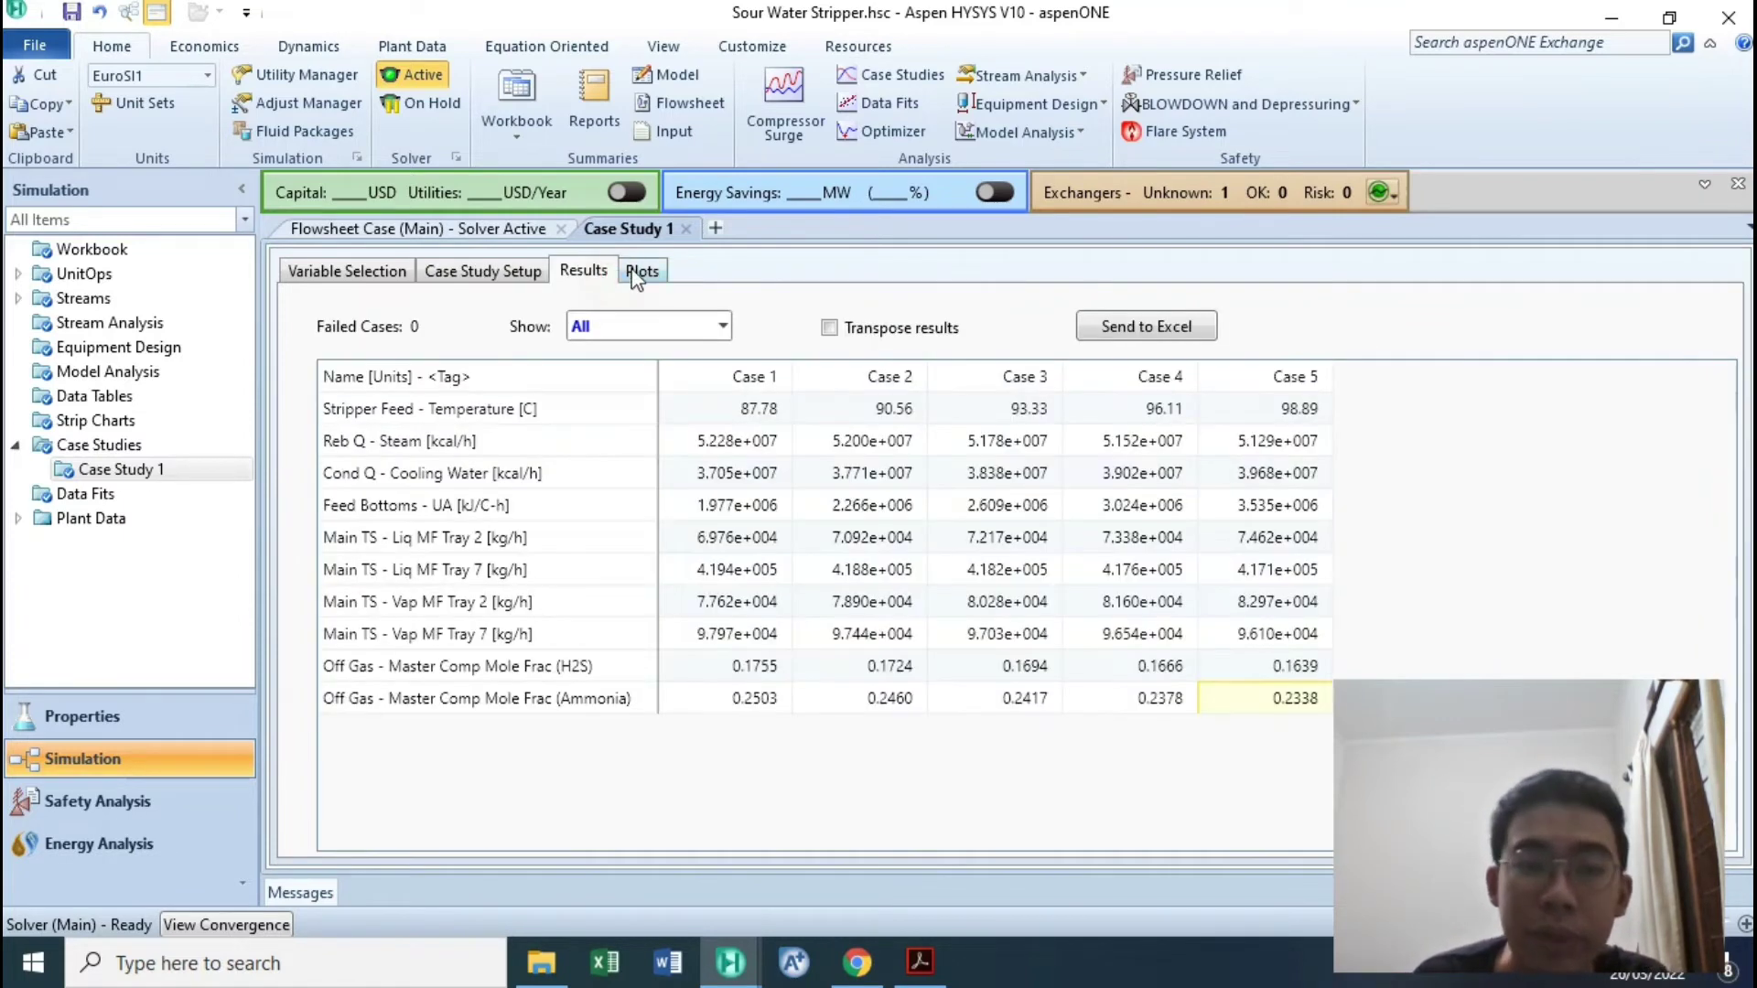
Plot the Off Gas mole fraction of H2S and, in its place, that of Ammonia against Stripper Feed temperature.
{"action": "left_click", "coordinate": [640, 272]}
{"action": "left_click", "coordinate": [571, 590]}
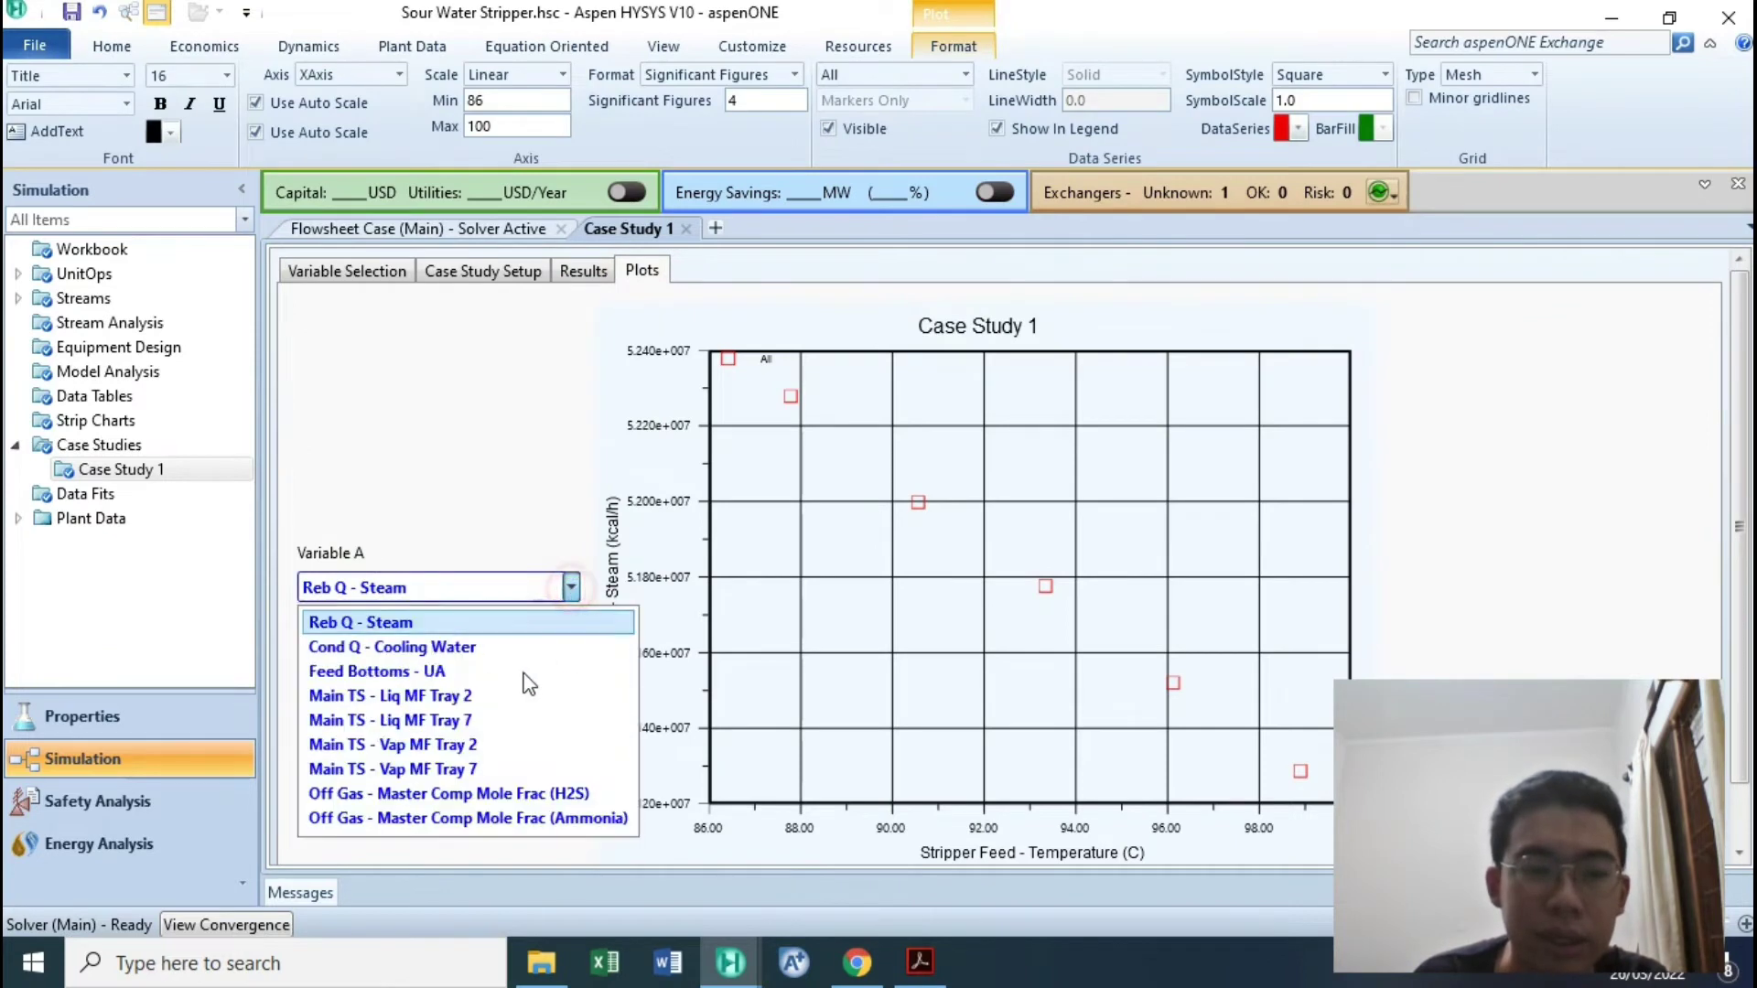
{"action": "left_click", "coordinate": [452, 798]}
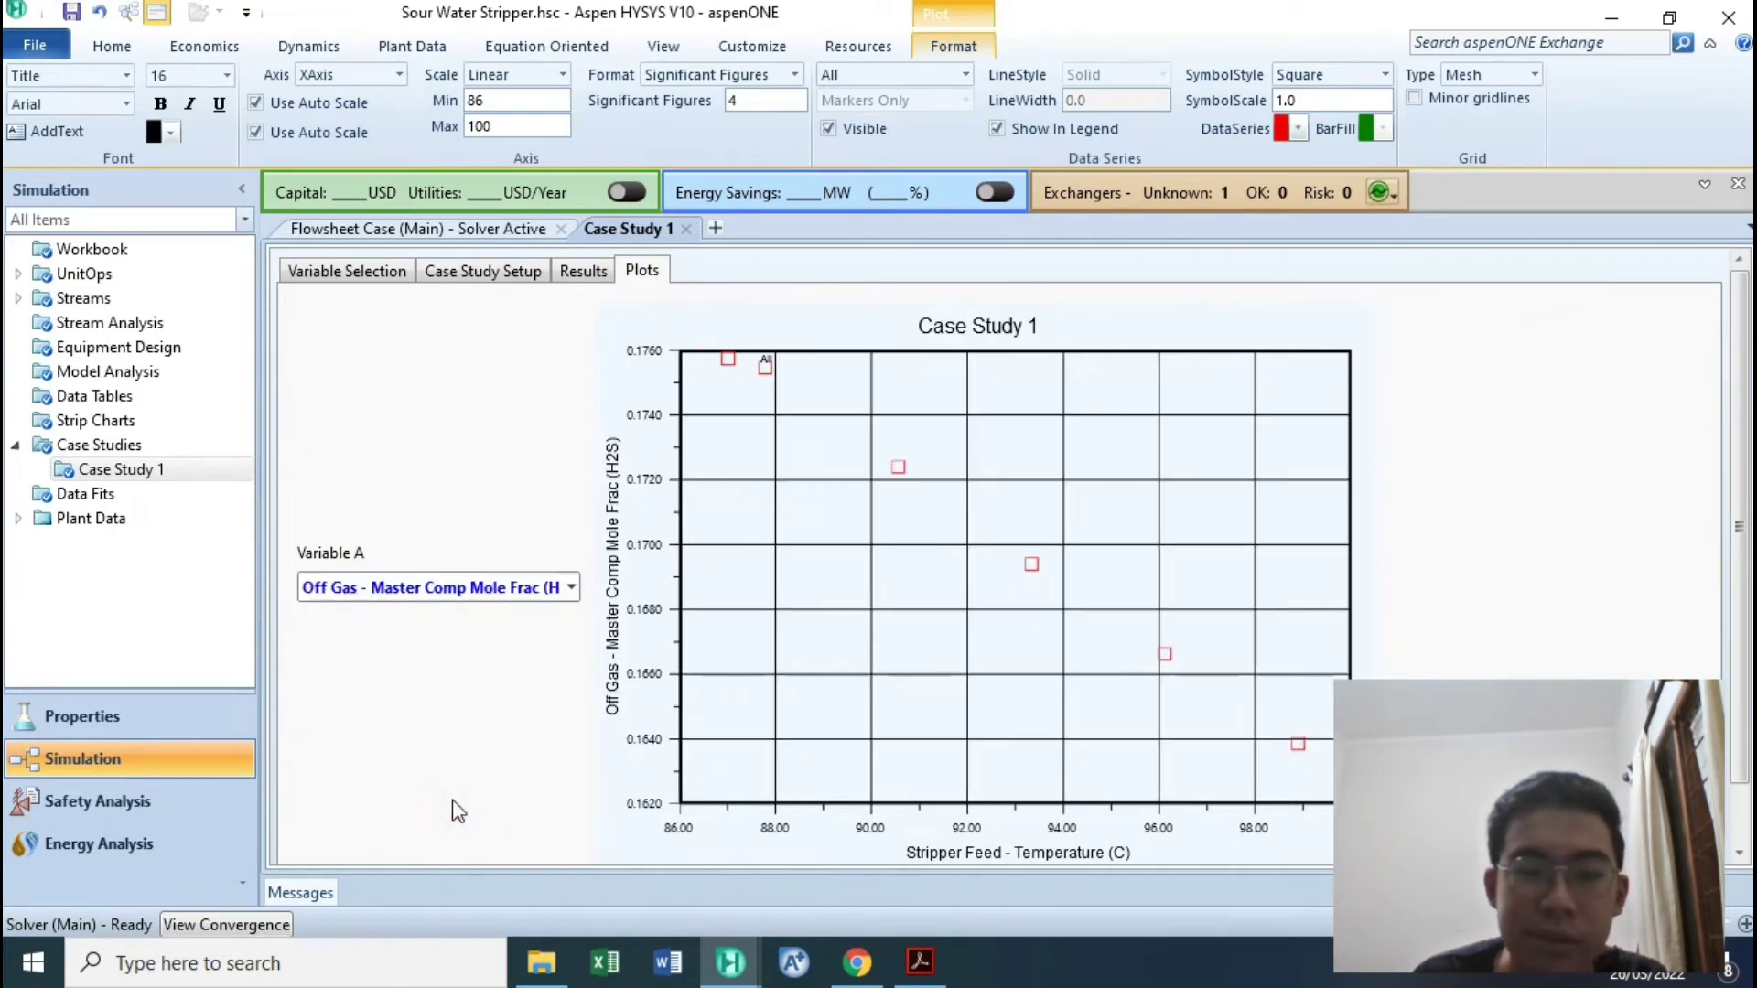
{"action": "left_click", "coordinate": [569, 588]}
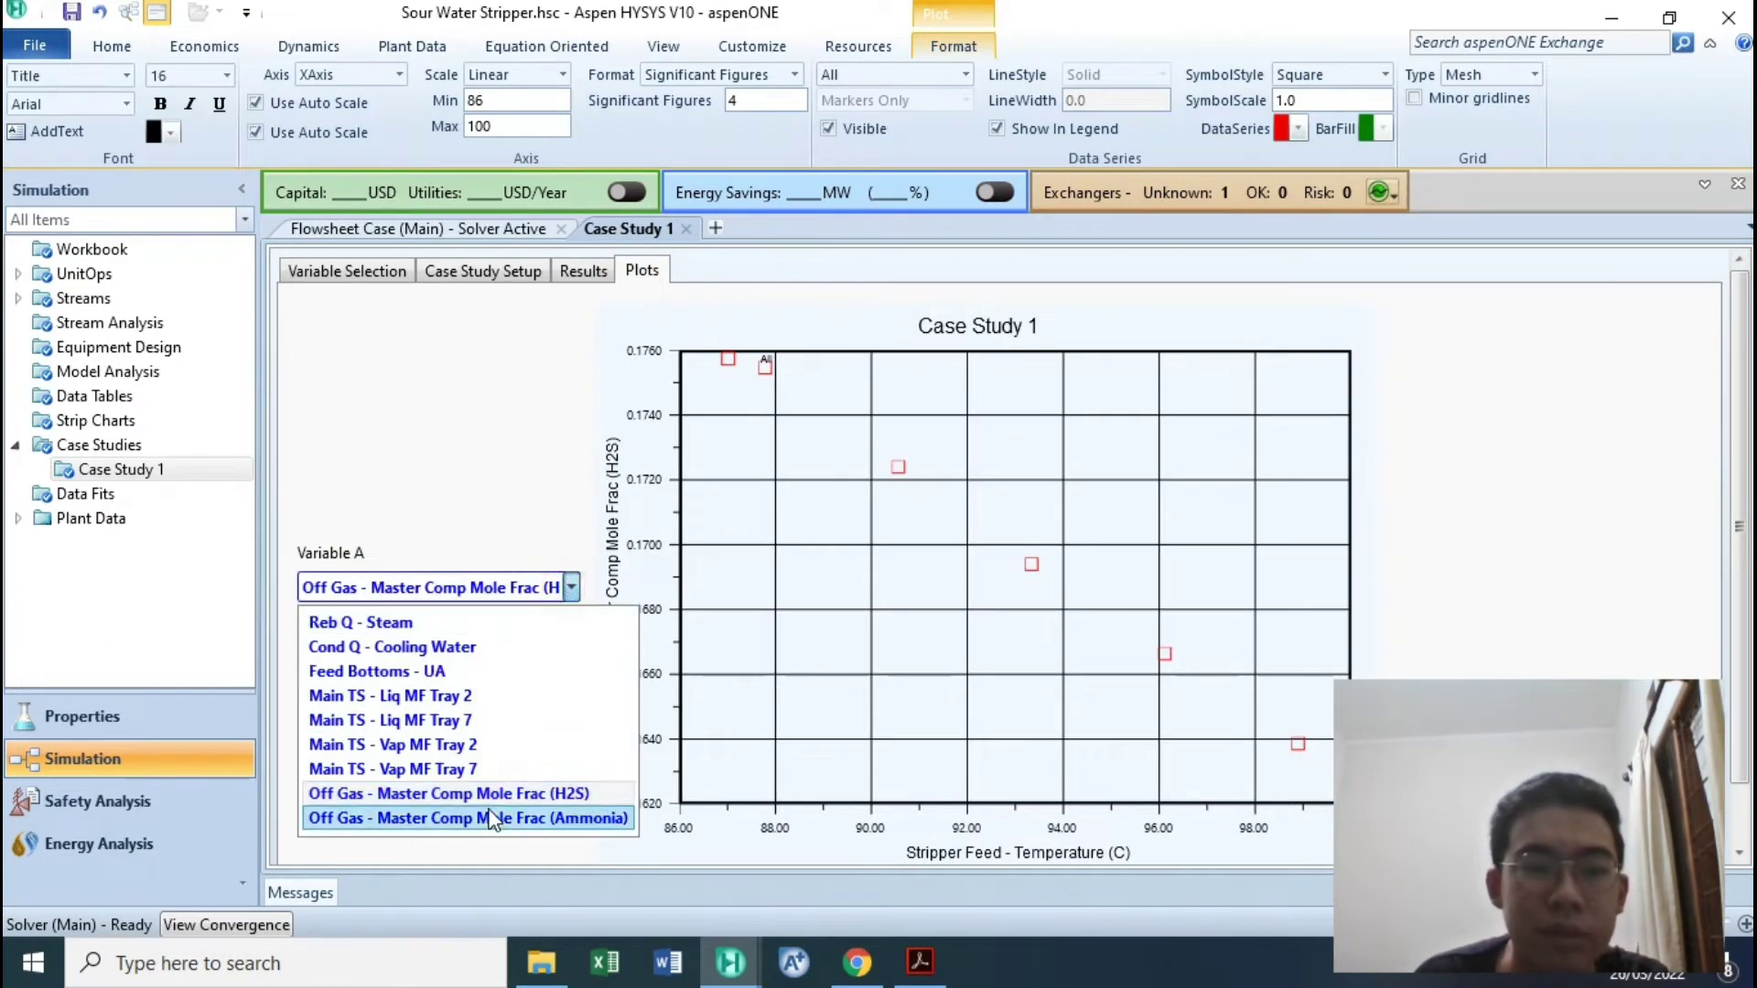
{"action": "left_click", "coordinate": [452, 818]}
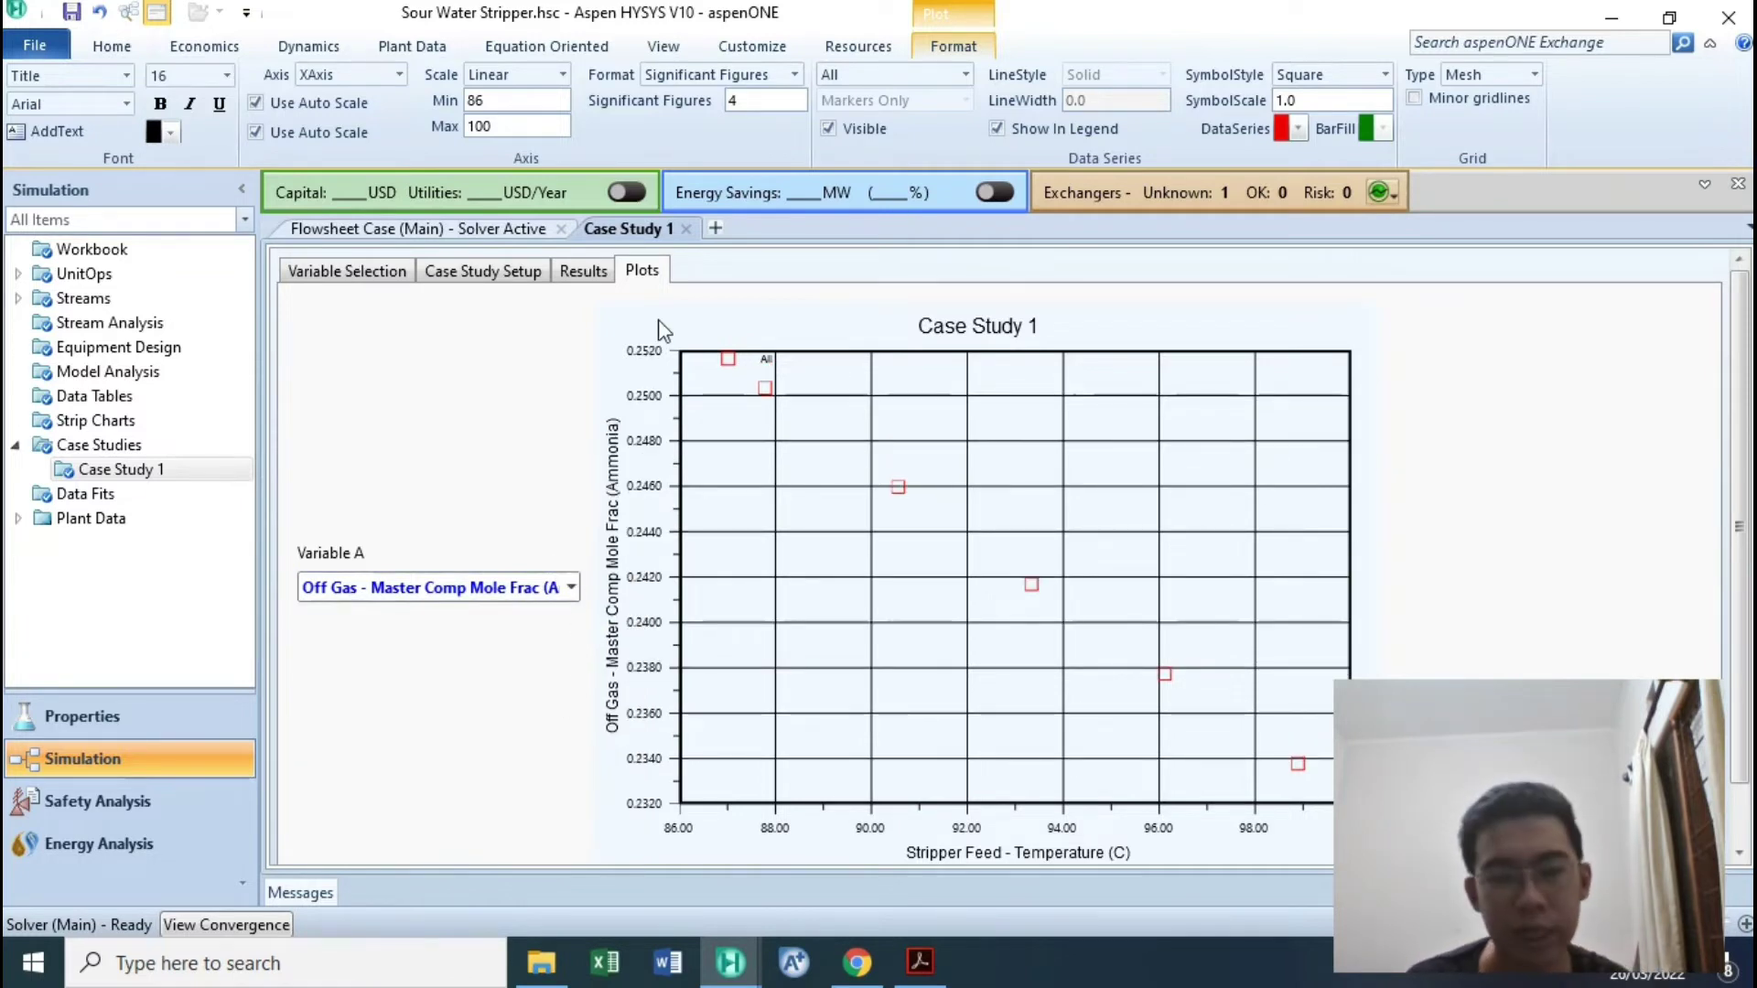
Close the Case Study 1 view and review the main flowsheet around the Feed Bottoms exchanger and Effluent stream.
{"action": "left_click", "coordinate": [685, 229]}
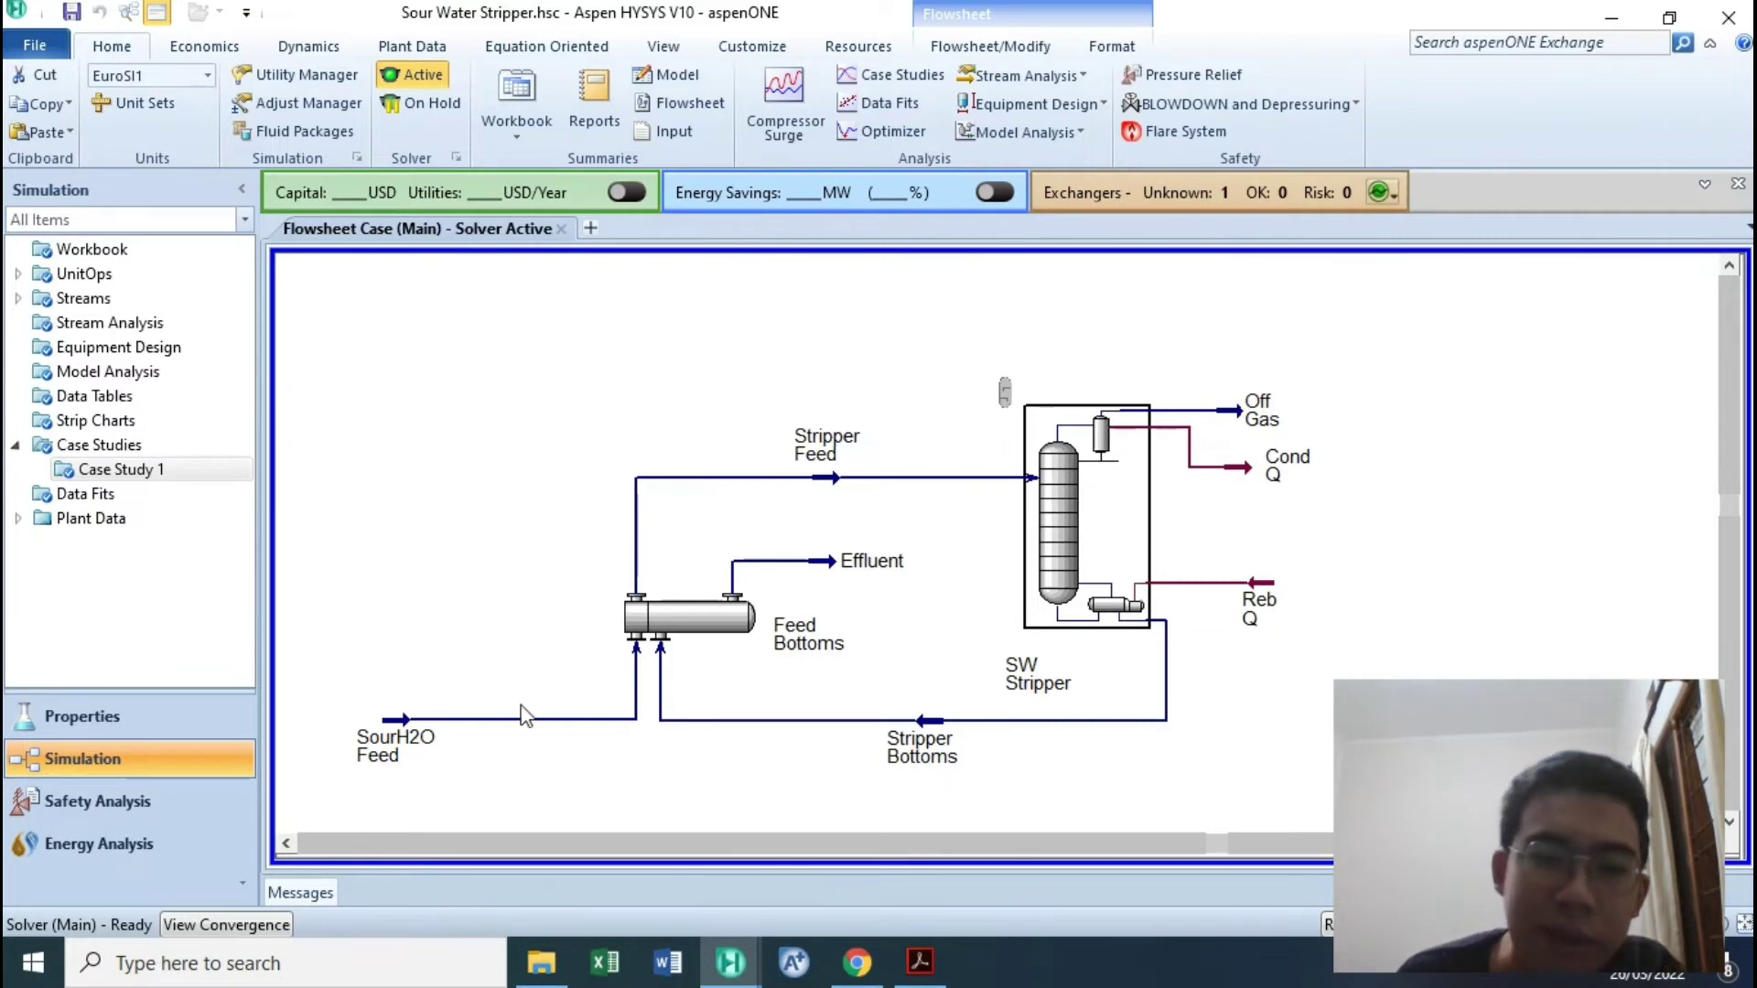
{"action": "left_click_drag", "start_coordinate": [359, 318], "coordinate": [1345, 787]}
{"action": "left_click_drag", "start_coordinate": [419, 494], "coordinate": [979, 663]}
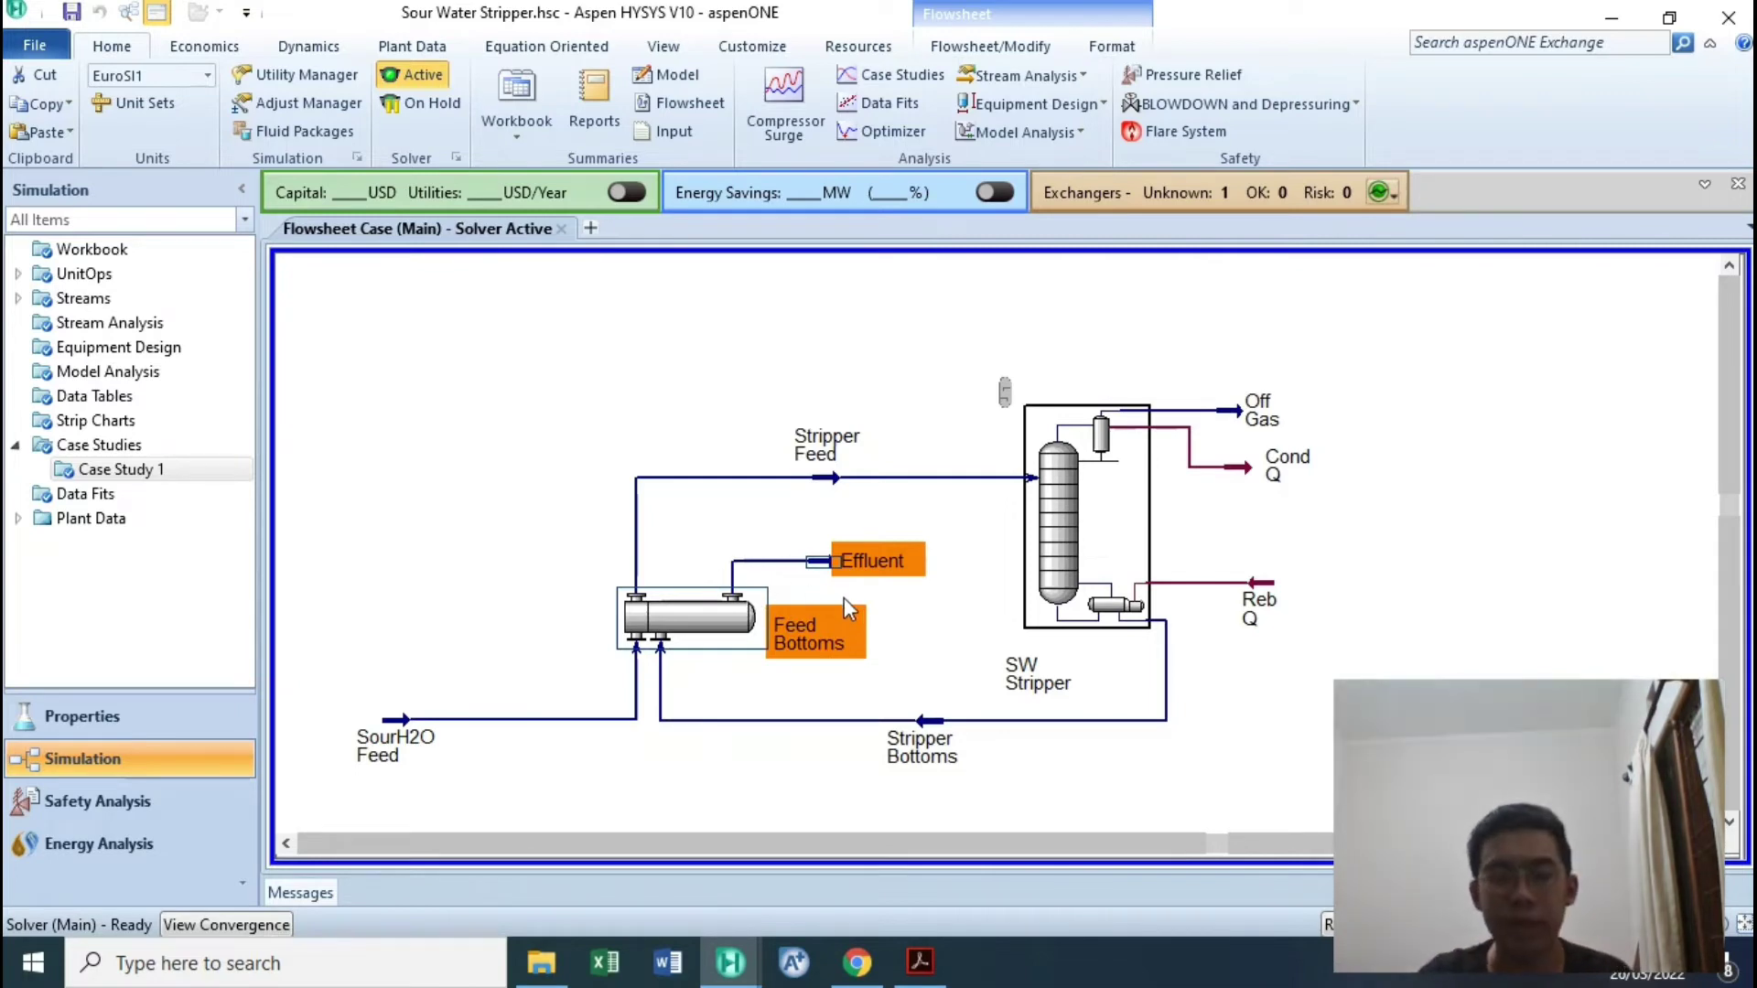
{"action": "left_click", "coordinate": [910, 586]}
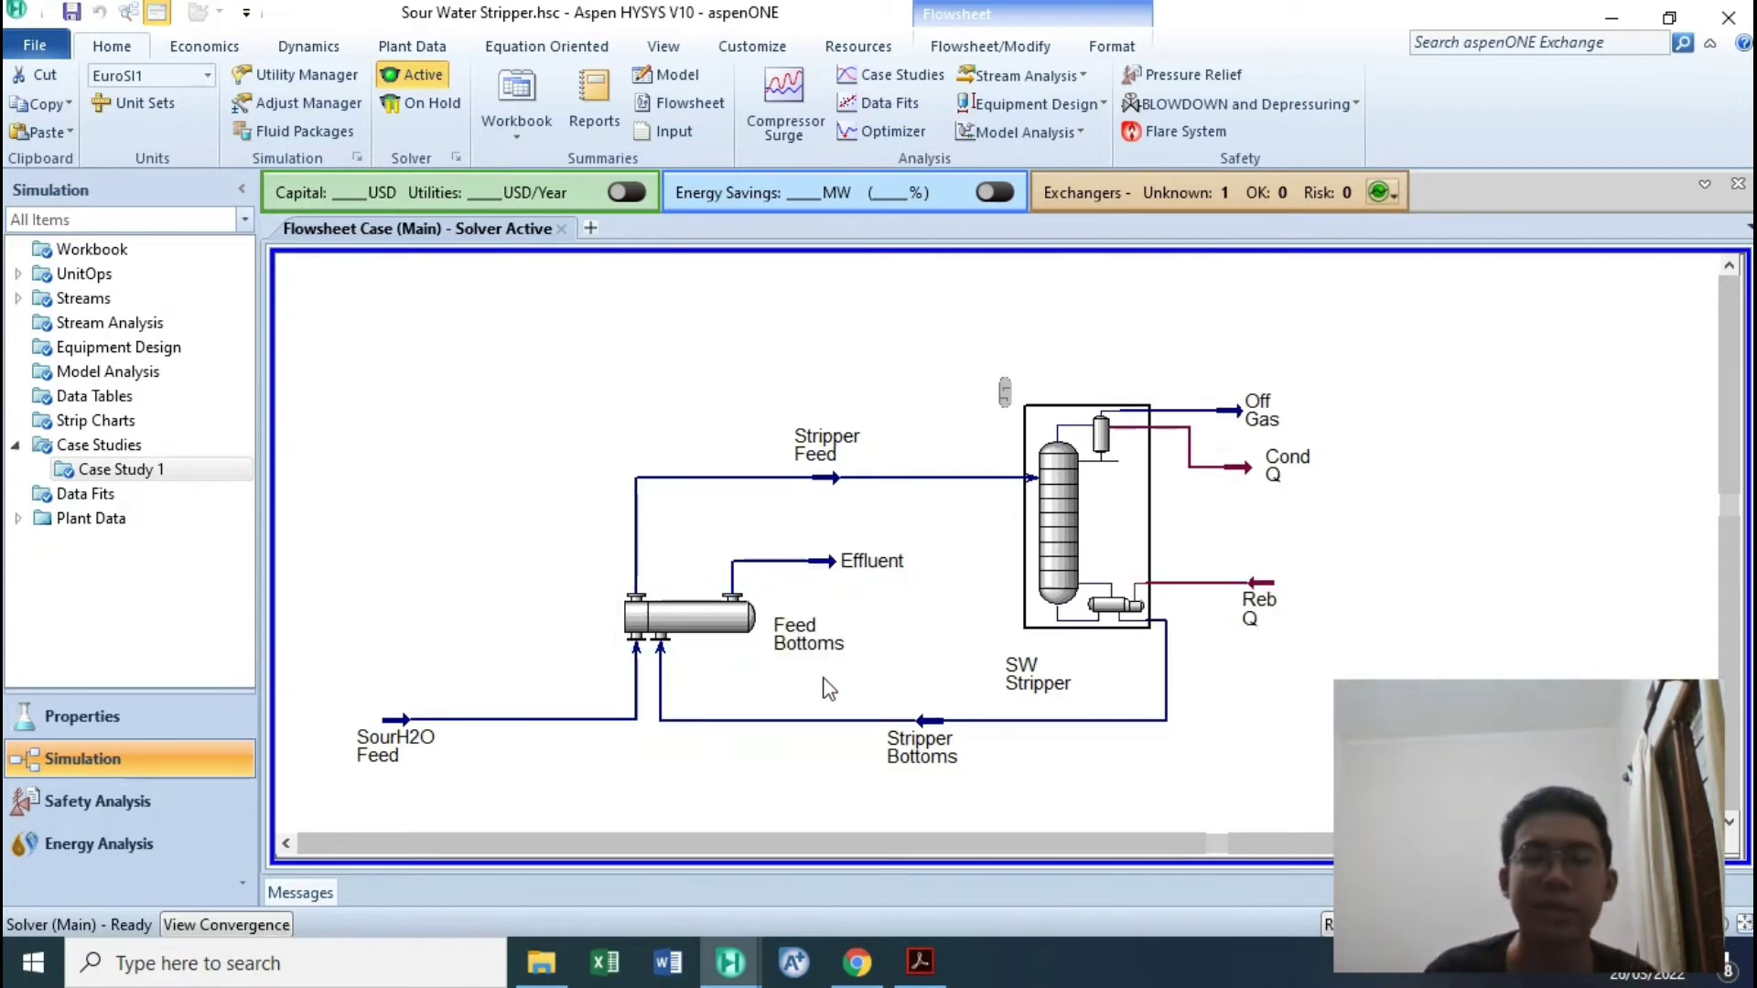
Switch to the Sour Water Stripper-2 case and check the fluid package's full property package name, widening its column.
{"action": "mouse_move", "coordinate": [728, 977]}
{"action": "left_click", "coordinate": [850, 906]}
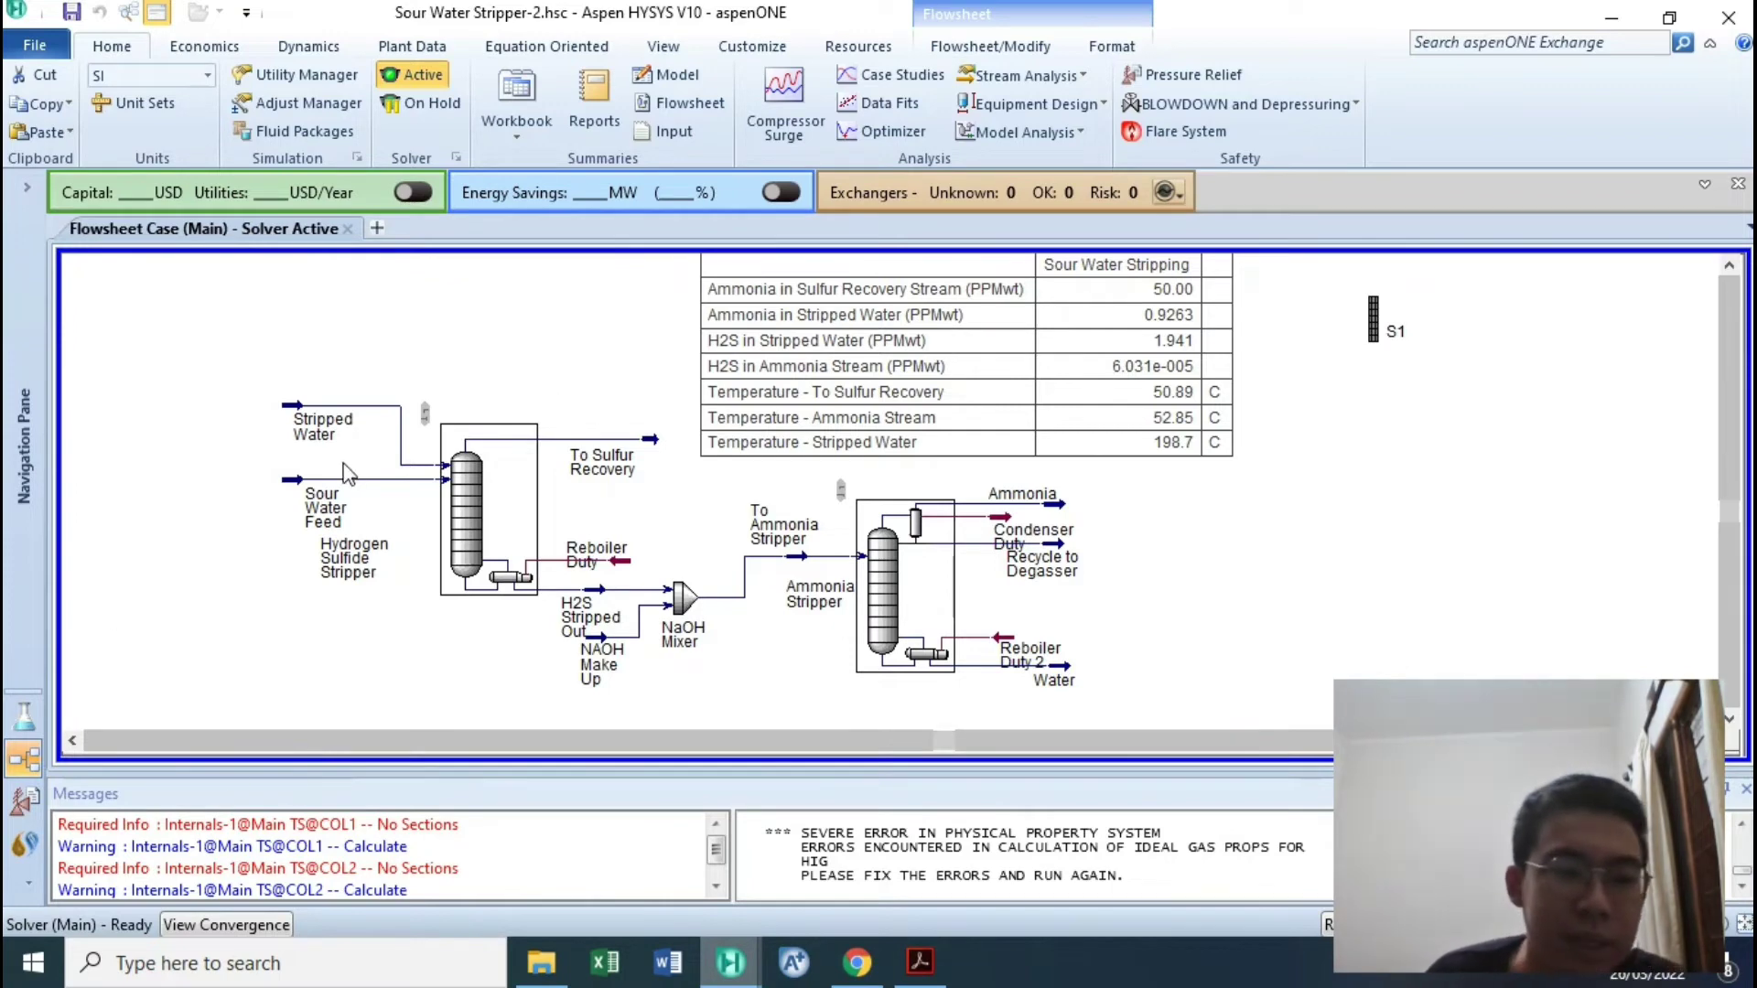
{"action": "left_click", "coordinate": [24, 717]}
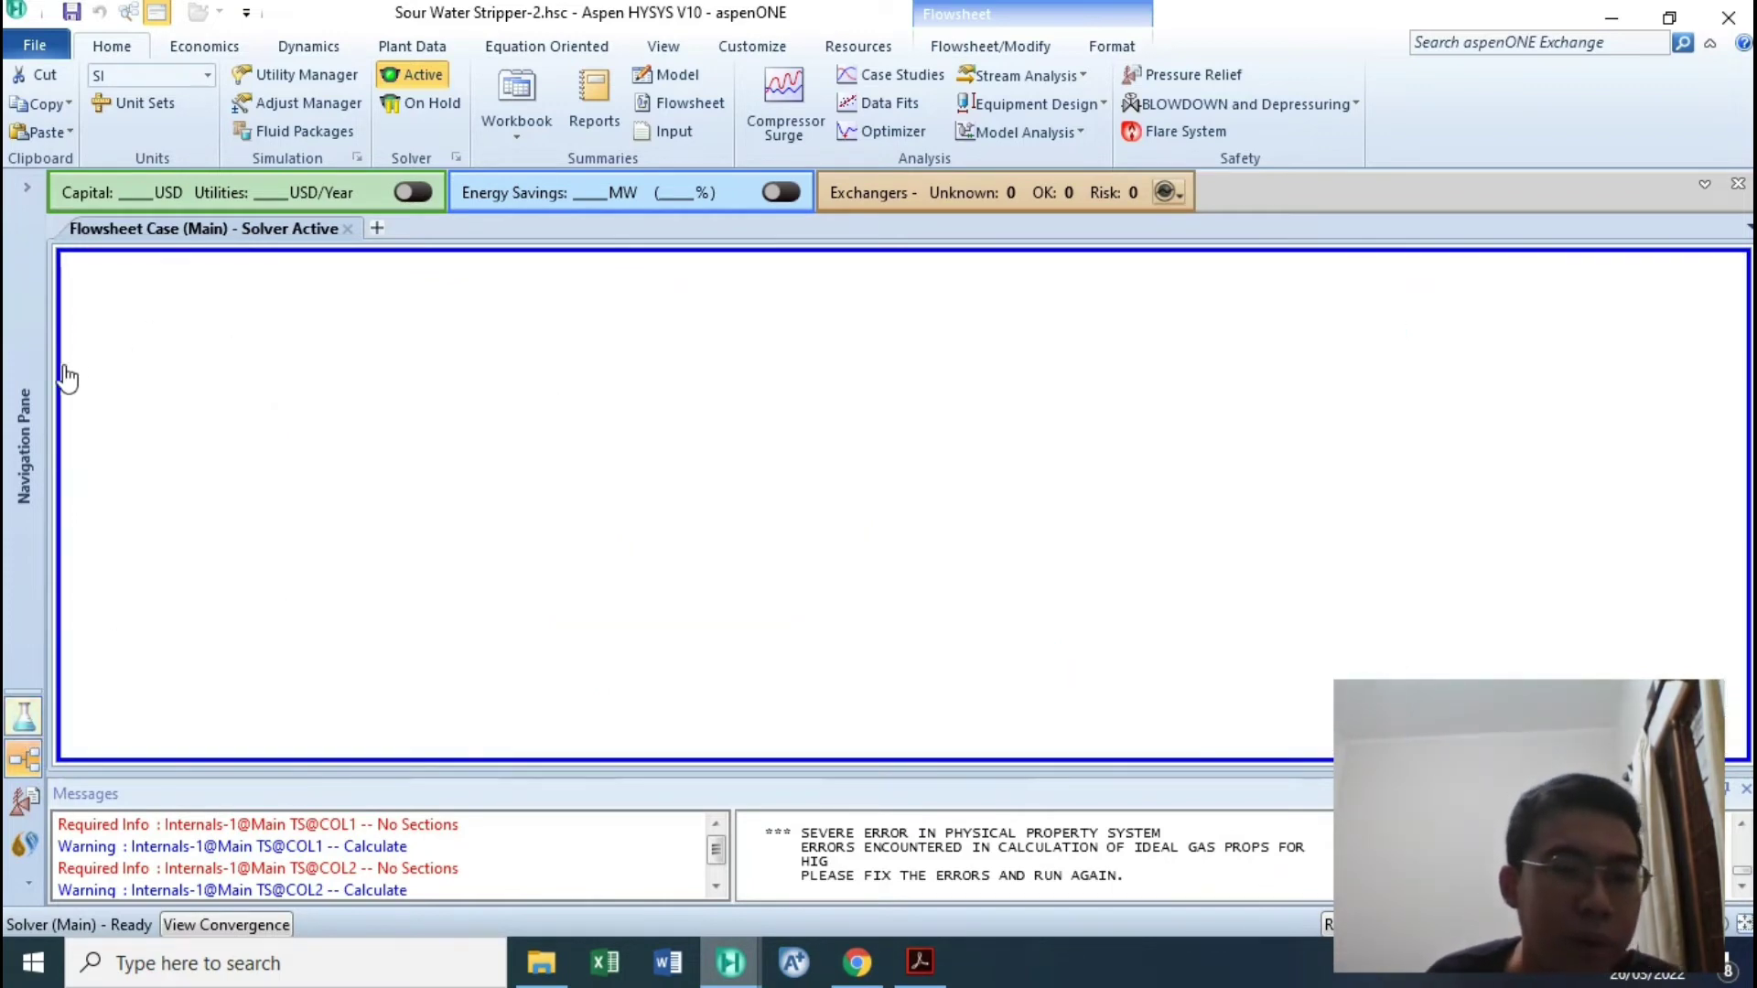
{"action": "left_click", "coordinate": [142, 273]}
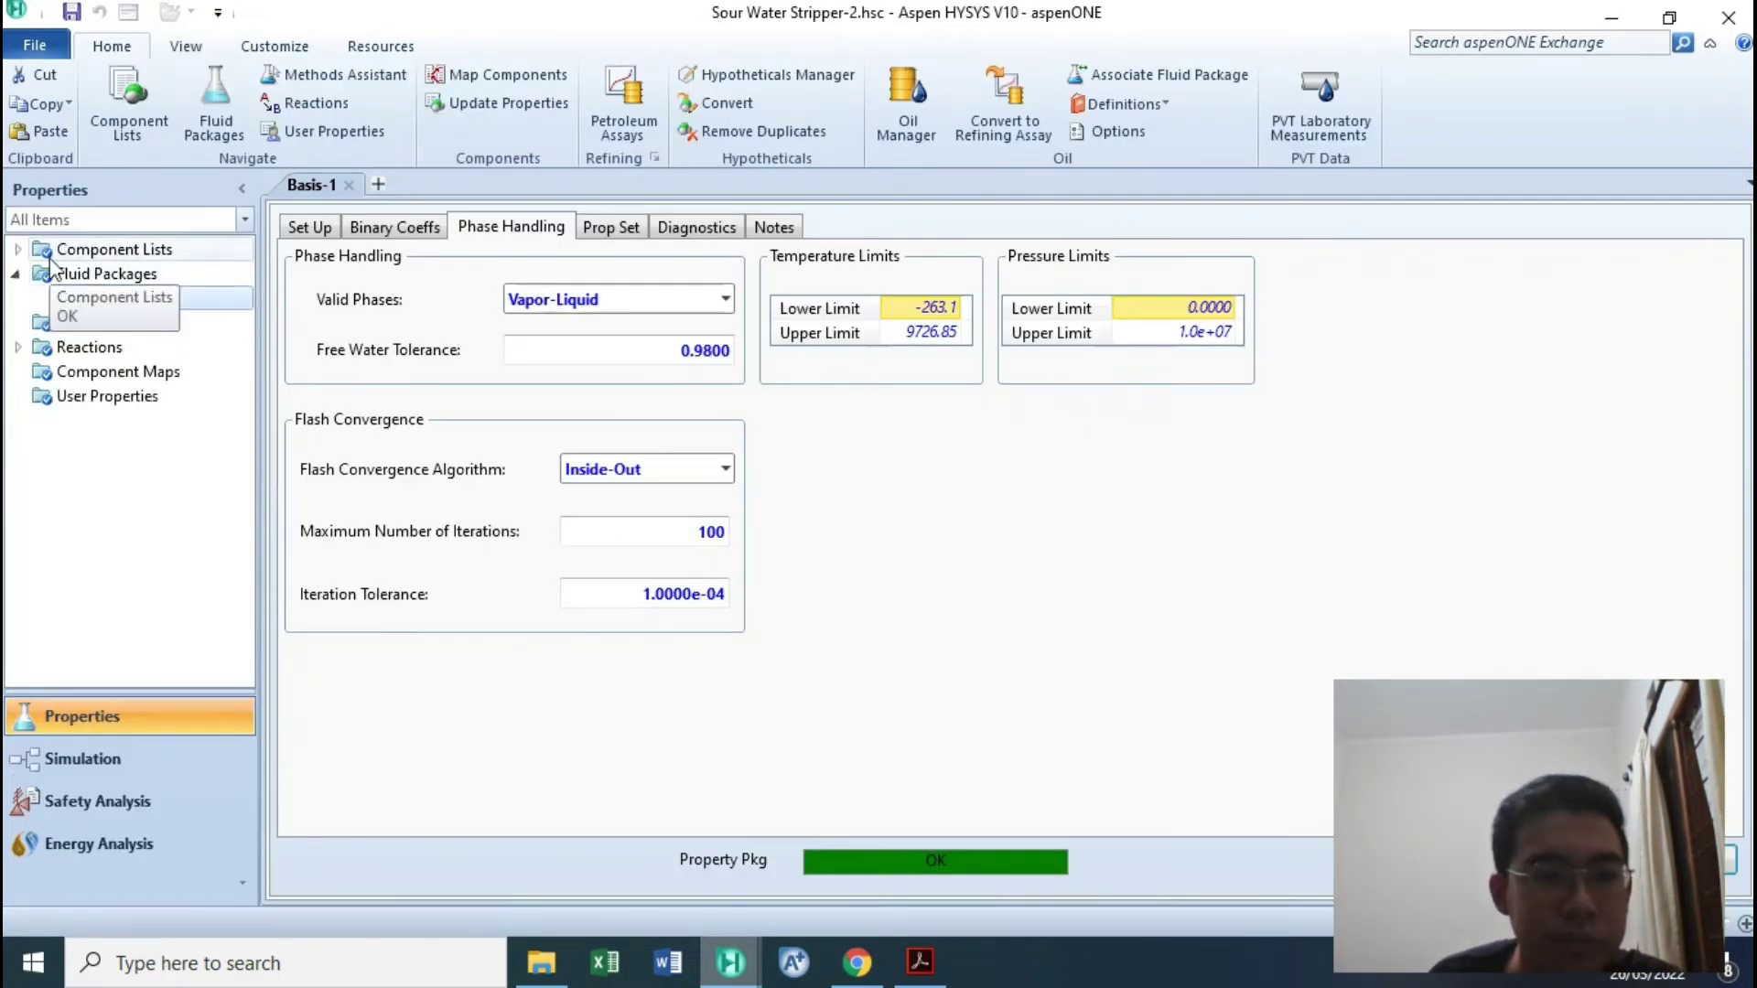
{"action": "left_click", "coordinate": [850, 272]}
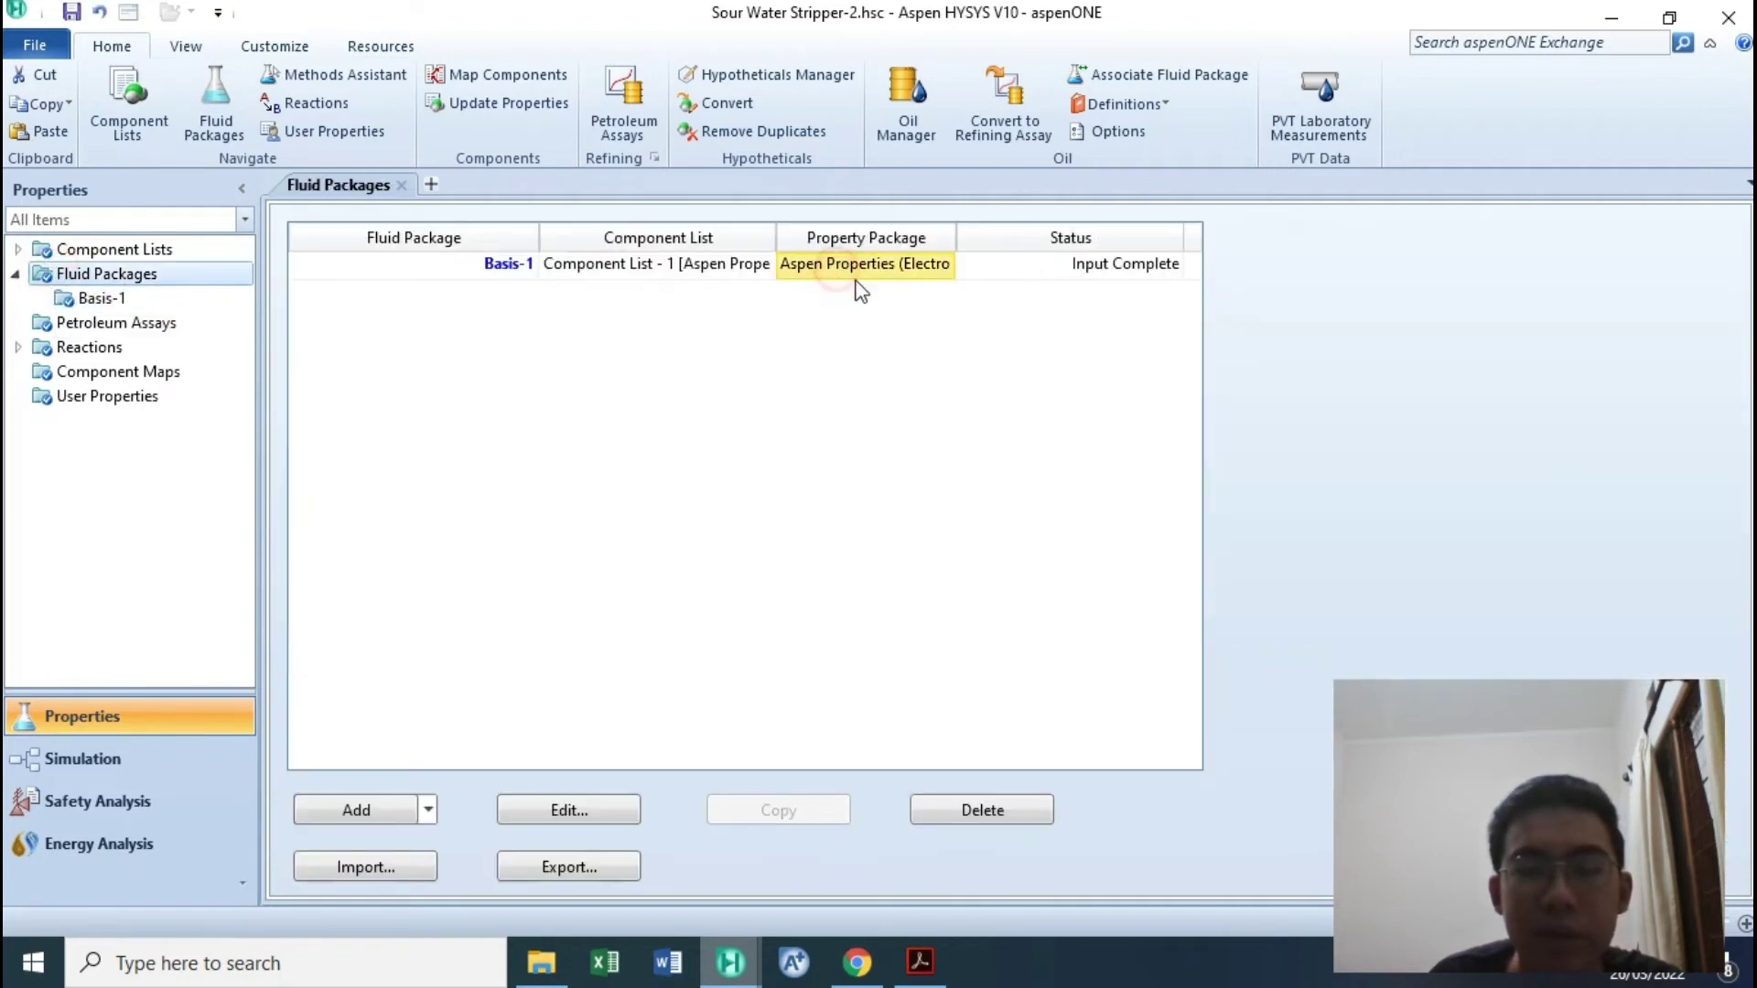
{"action": "left_click_drag", "start_coordinate": [956, 237], "coordinate": [1115, 237]}
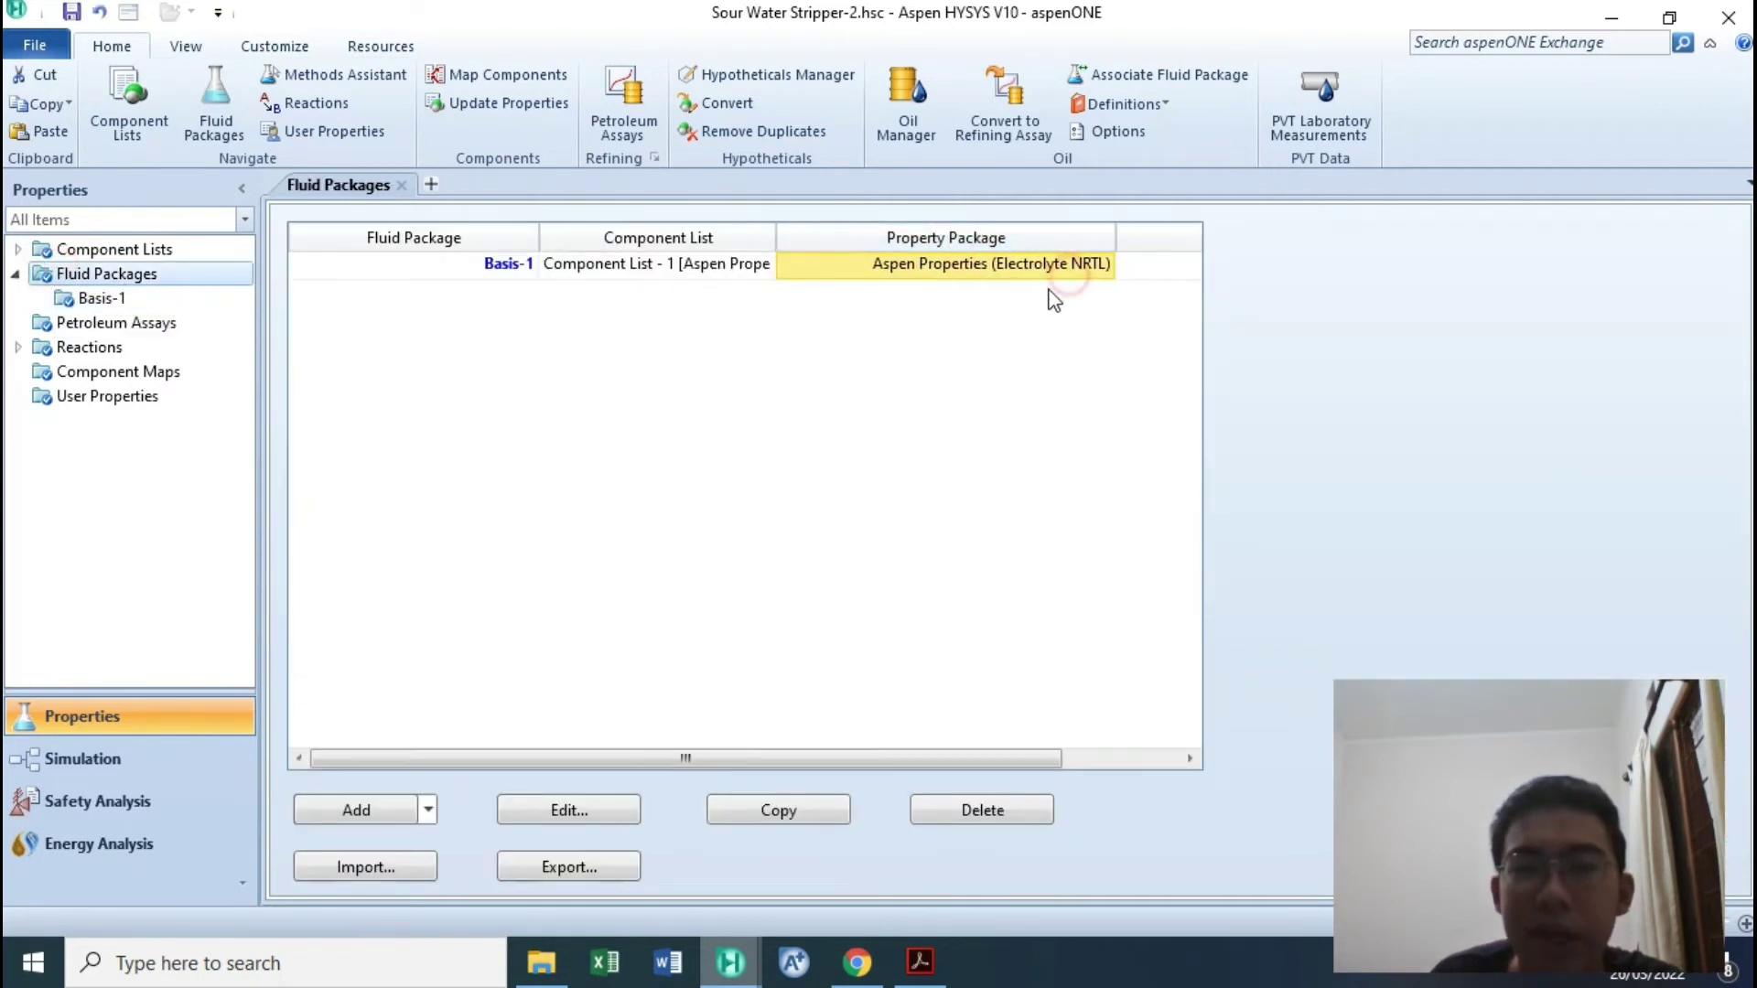
Inspect the Basis-1 fluid package's binary coefficients and its setup, including package type and property package selection.
{"action": "left_click", "coordinate": [138, 297]}
{"action": "left_click", "coordinate": [375, 228]}
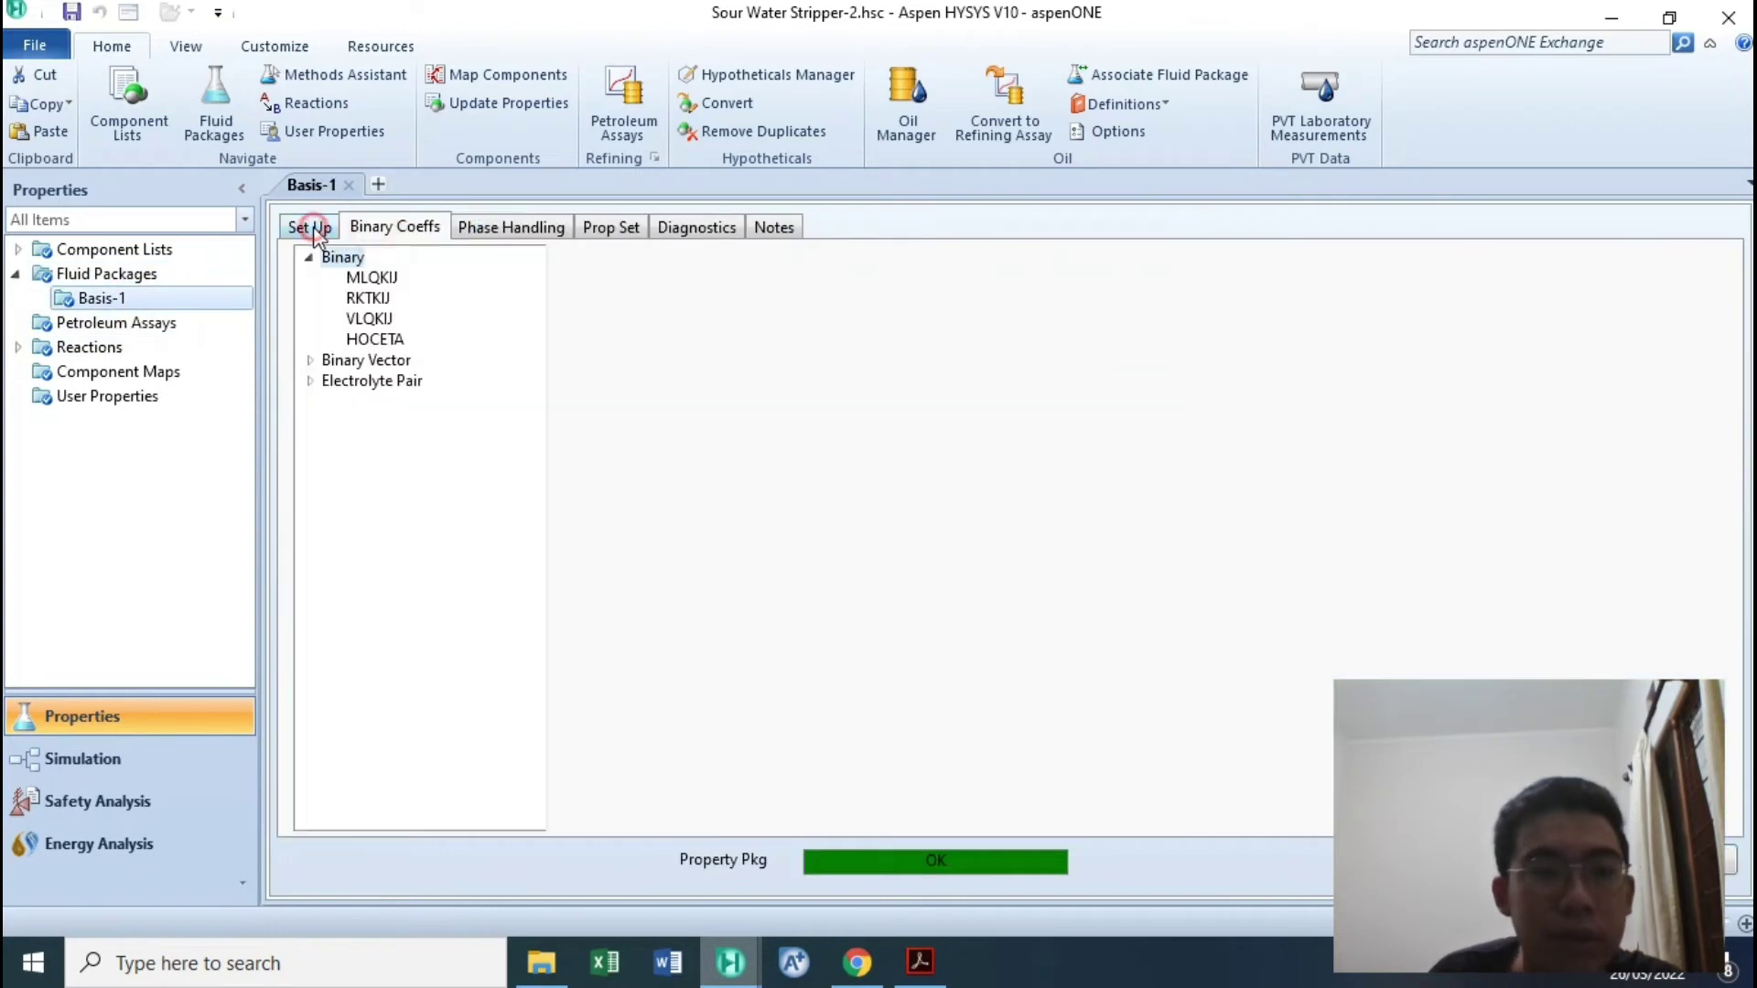
{"action": "left_click", "coordinate": [307, 227]}
{"action": "scroll", "coordinate": [435, 641], "scroll_direction": "down", "scroll_amount": 1}
{"action": "scroll", "coordinate": [420, 642], "scroll_direction": "up", "scroll_amount": 1}
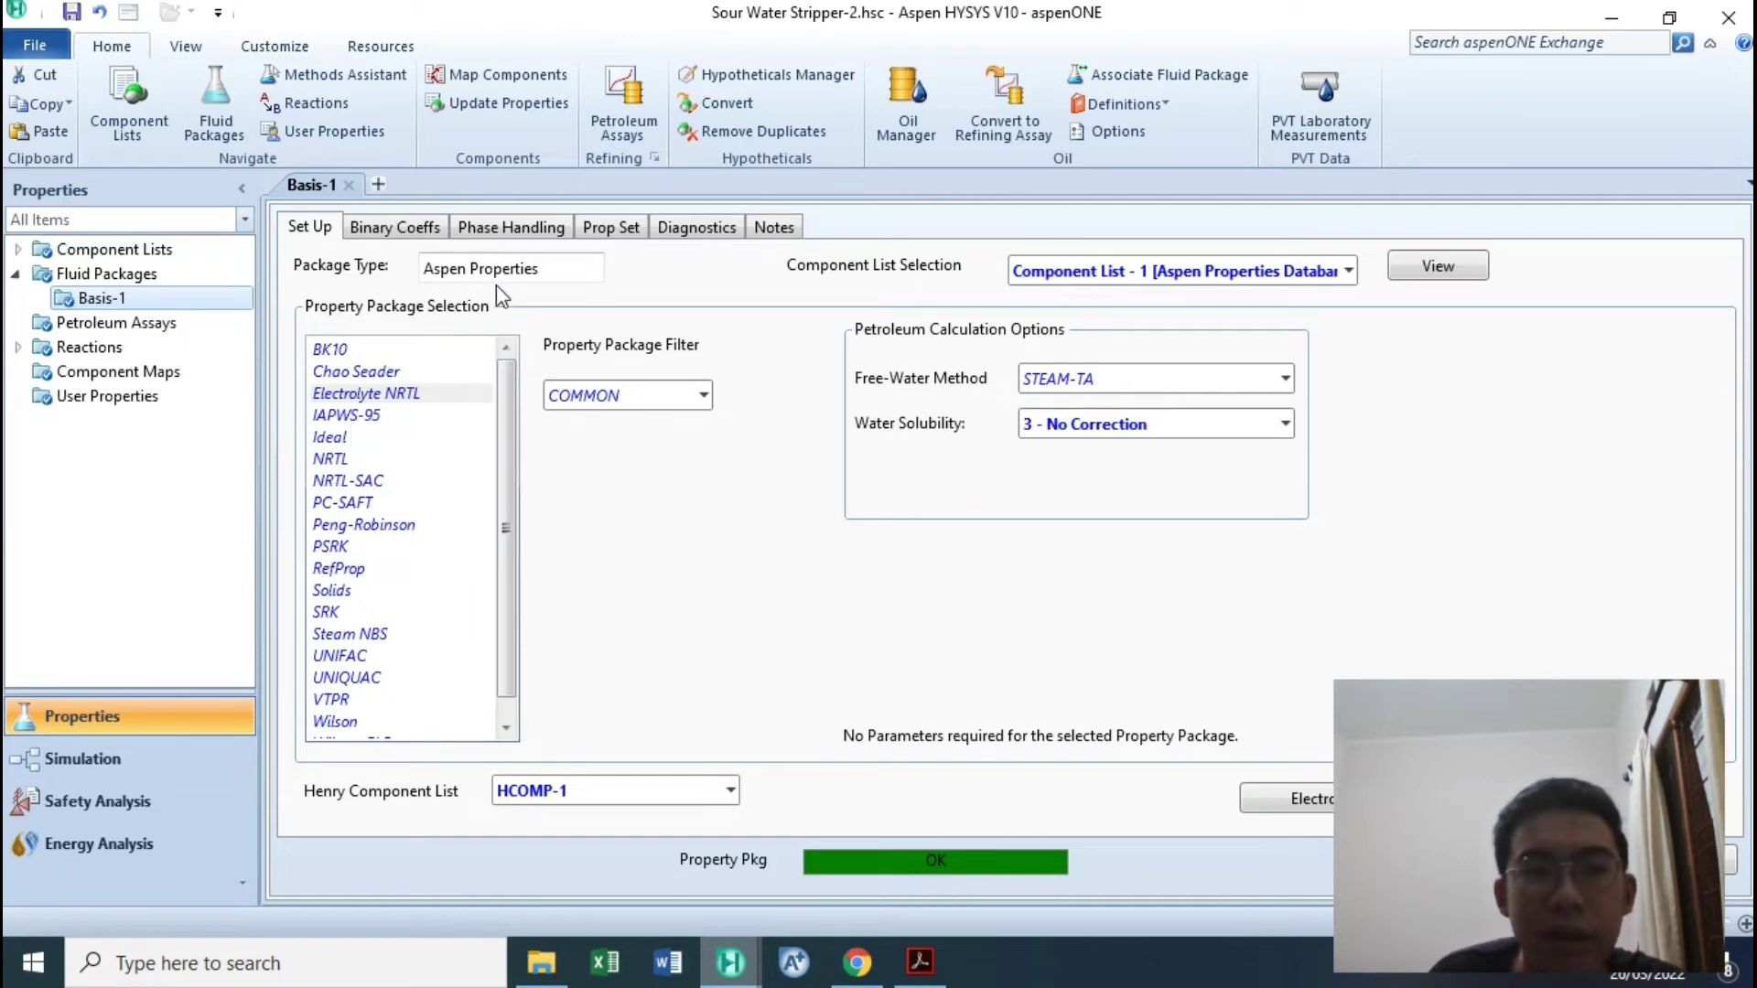
{"action": "left_click", "coordinate": [560, 295]}
Check which package types can be added as a new fluid package, and open Component List - 1.
{"action": "left_click", "coordinate": [106, 274]}
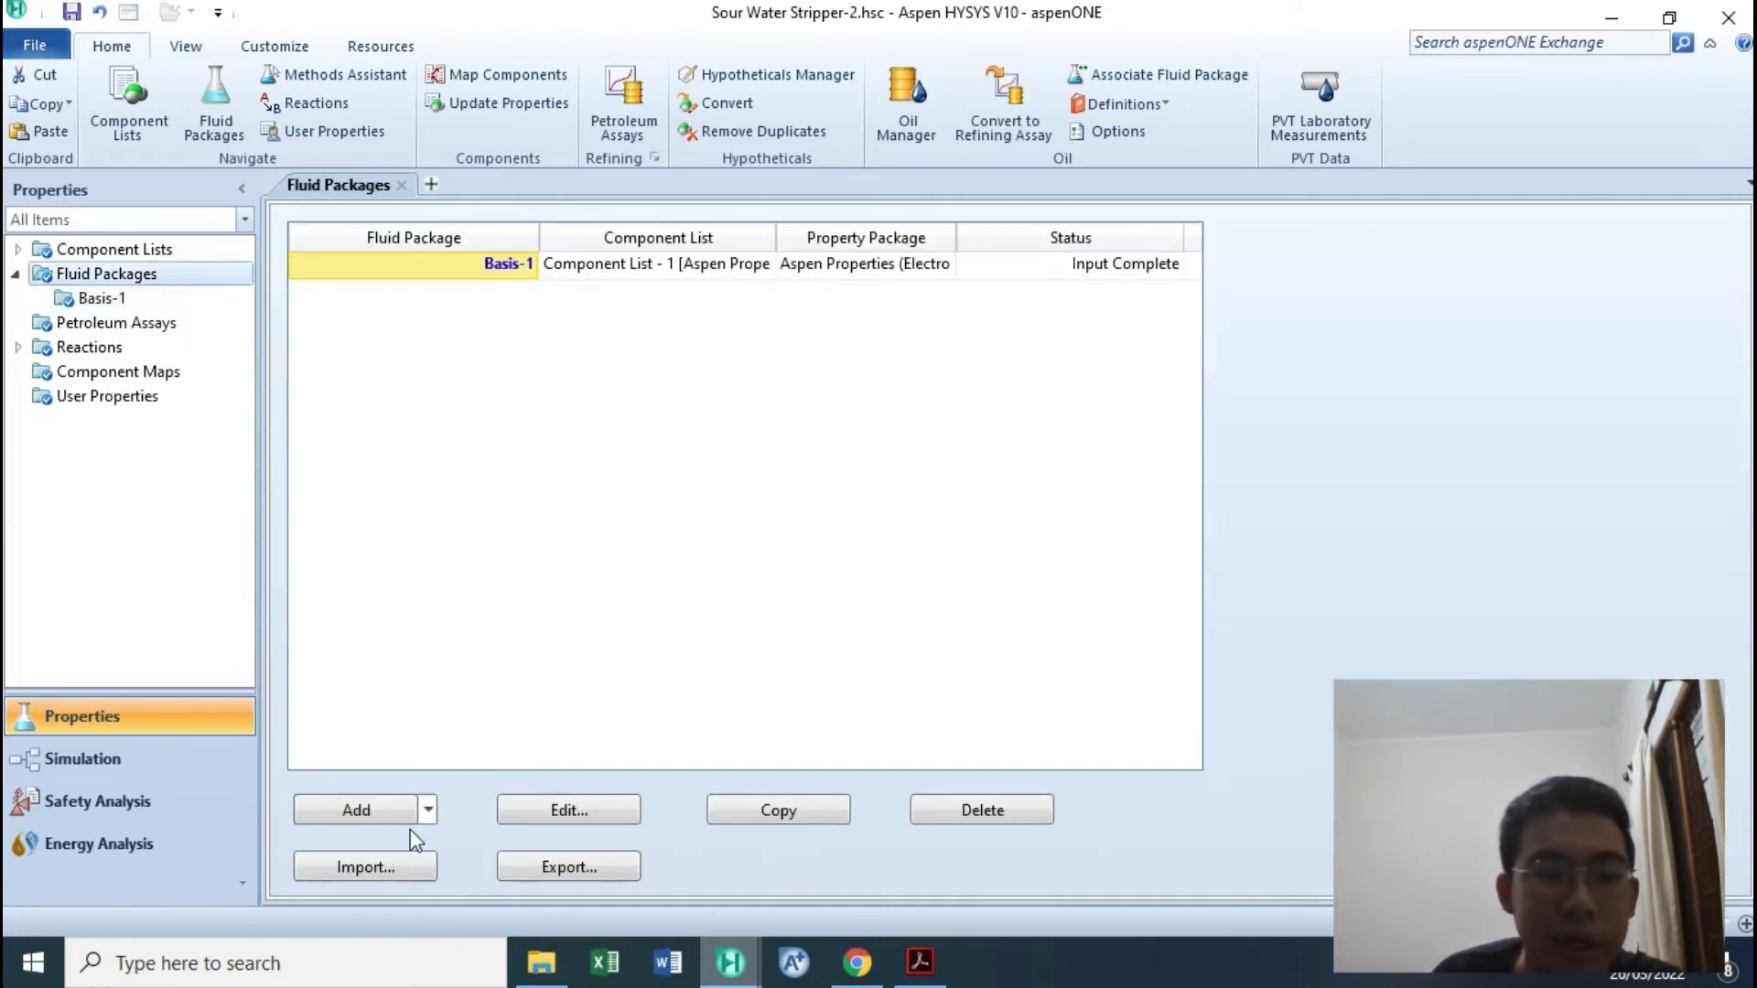
{"action": "left_click", "coordinate": [427, 810]}
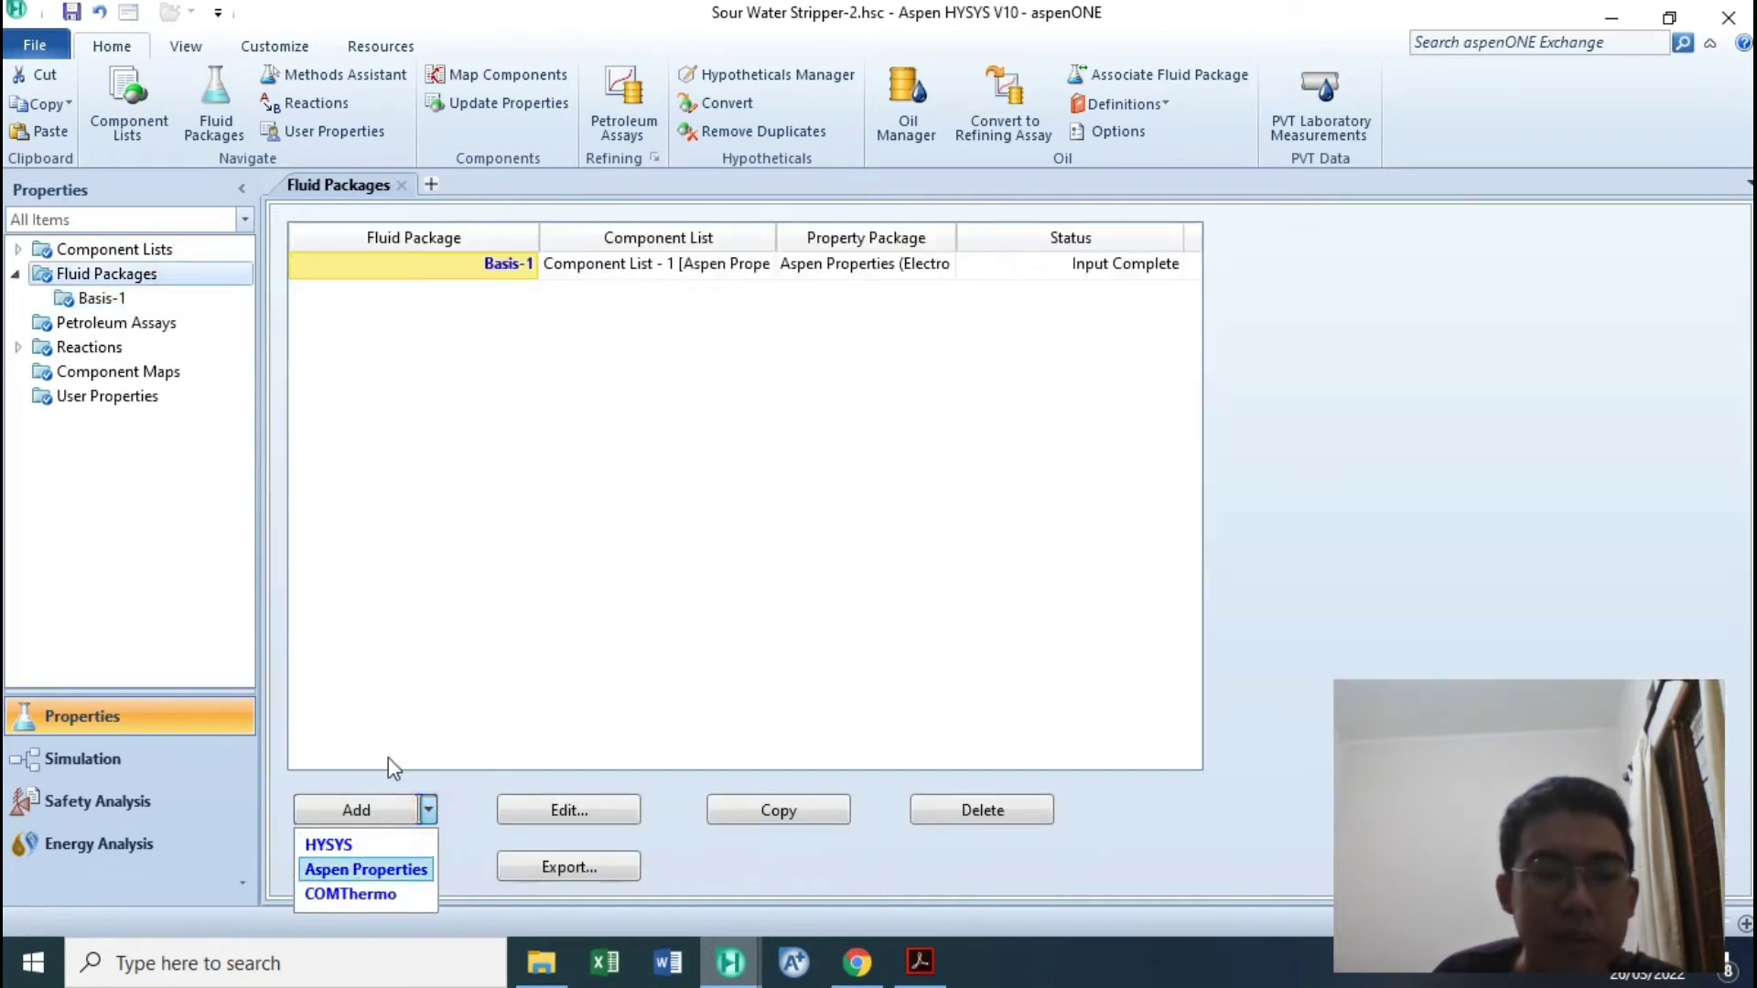
{"action": "left_click", "coordinate": [165, 250]}
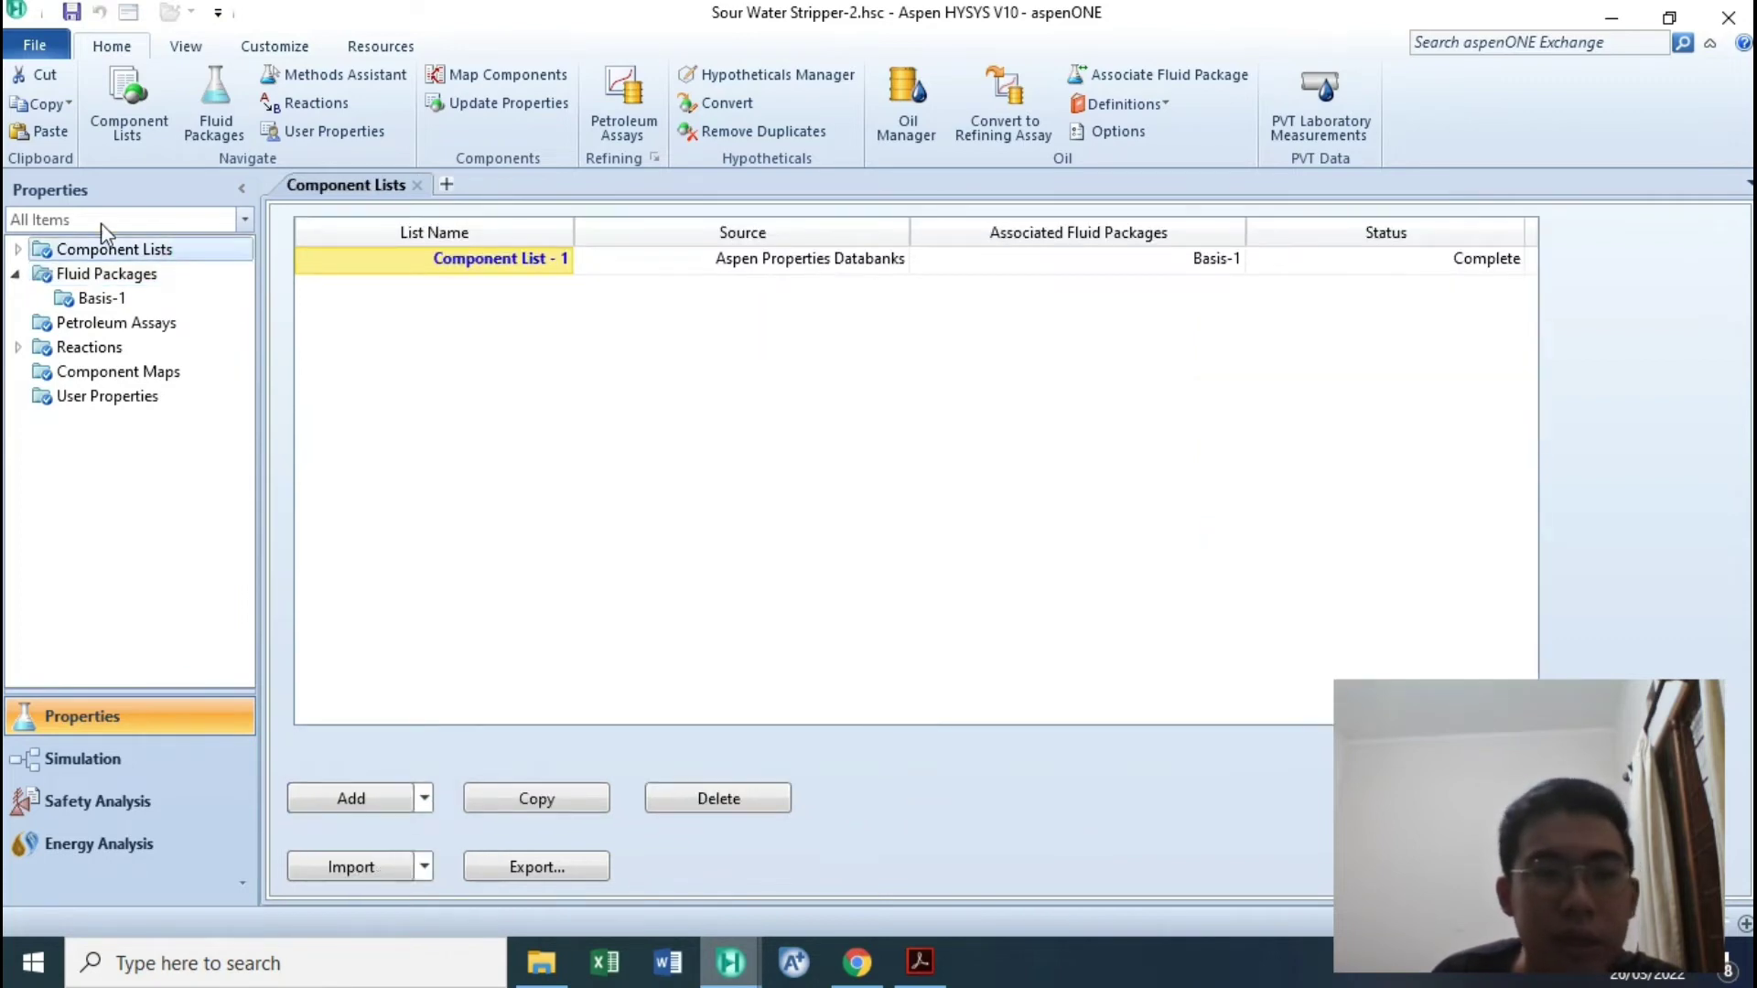
{"action": "left_click", "coordinate": [17, 250]}
{"action": "left_click", "coordinate": [119, 274]}
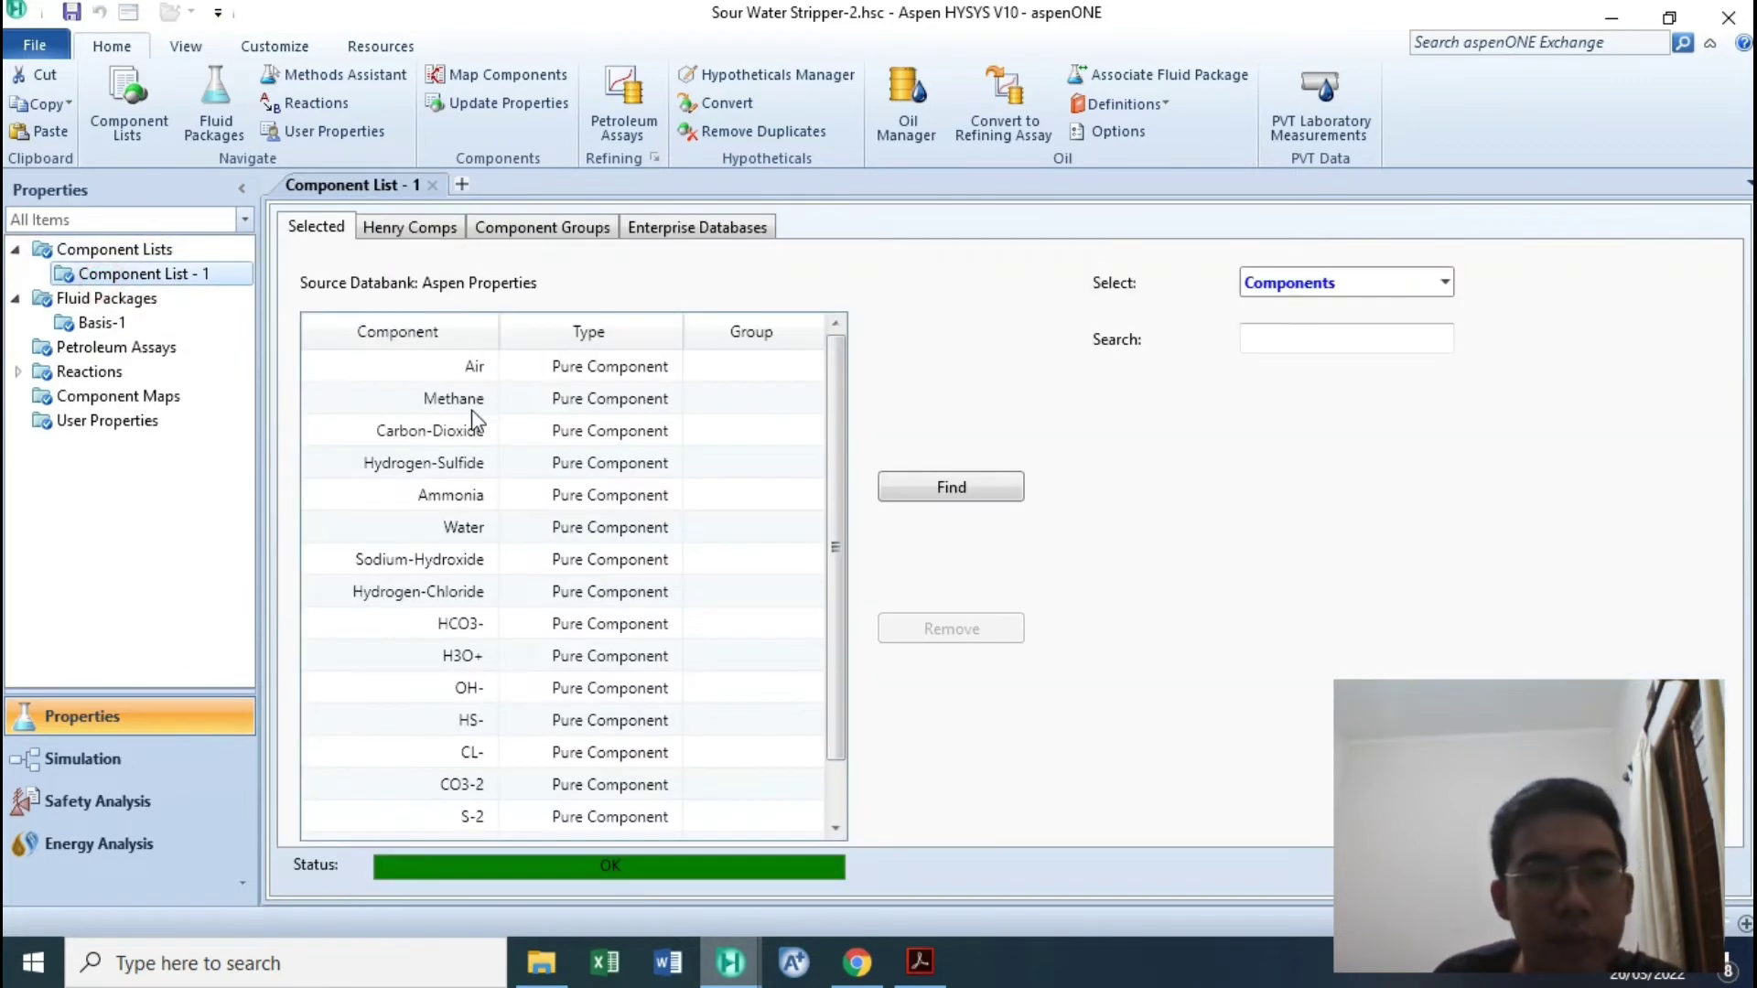
Review the molecular components in Component List - 1, including Methane, Carbon-Dioxide, Hydrogen-Sulfide, Ammonia and Water.
{"action": "left_click", "coordinate": [451, 369]}
{"action": "left_click", "coordinate": [448, 432]}
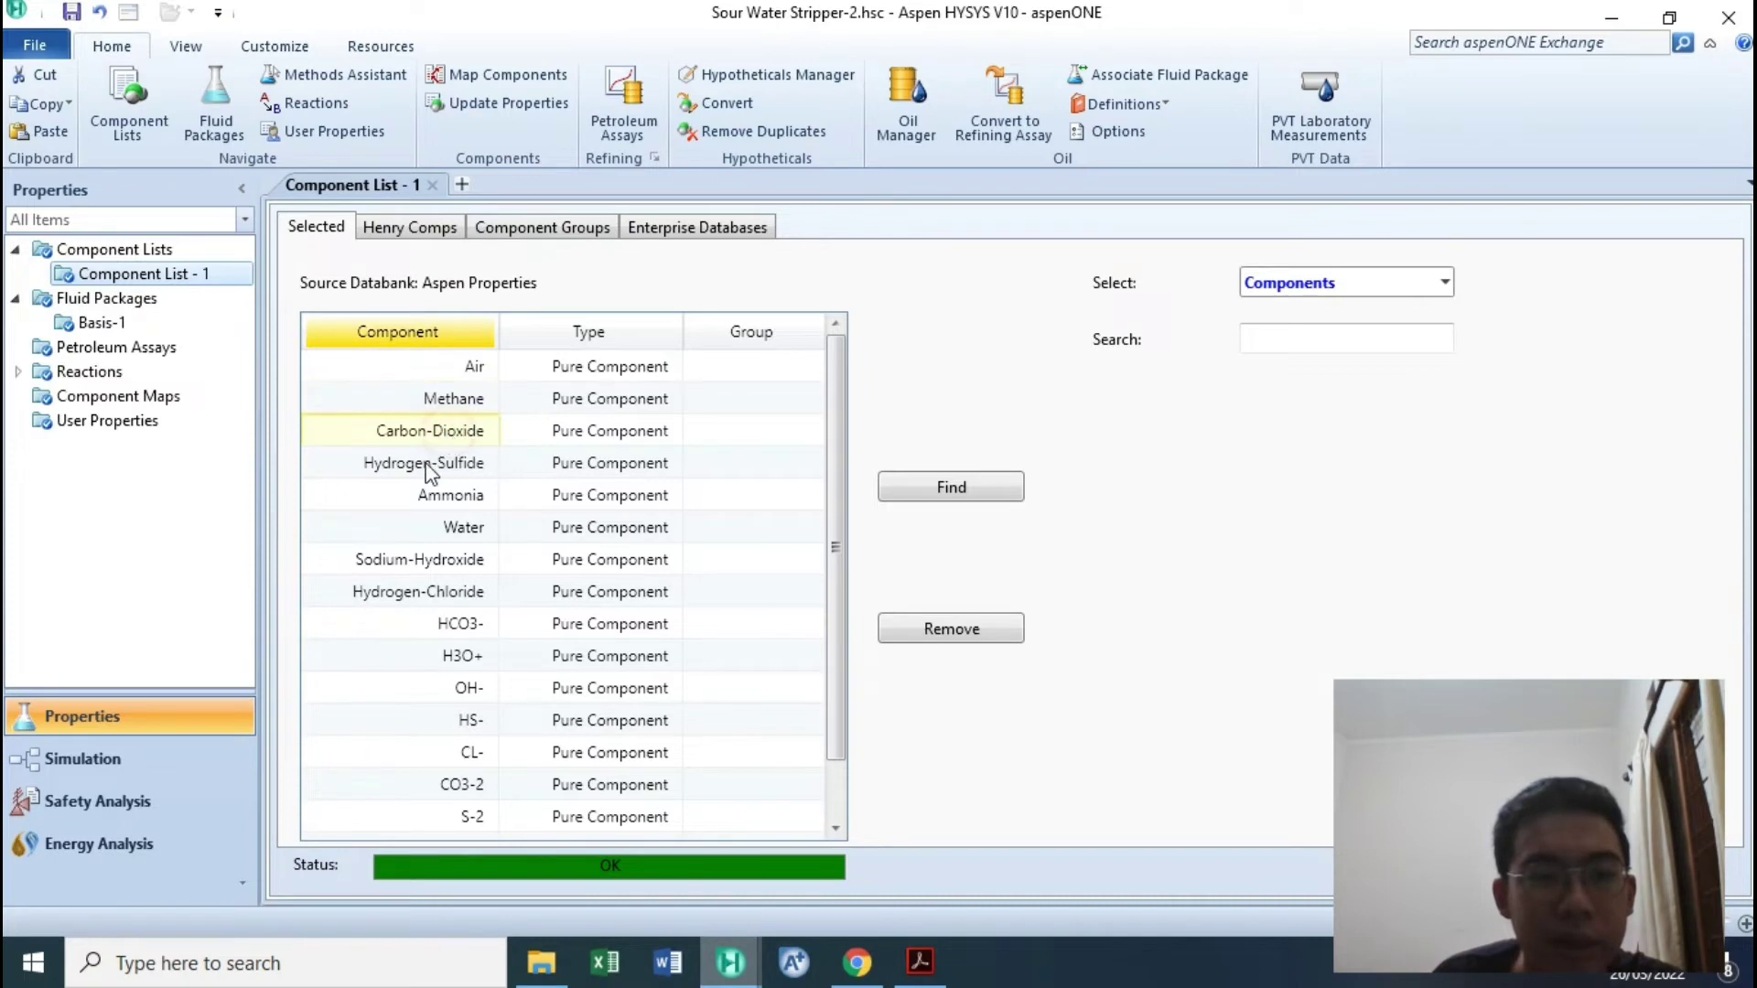
{"action": "left_click", "coordinate": [432, 464]}
{"action": "left_click", "coordinate": [444, 404]}
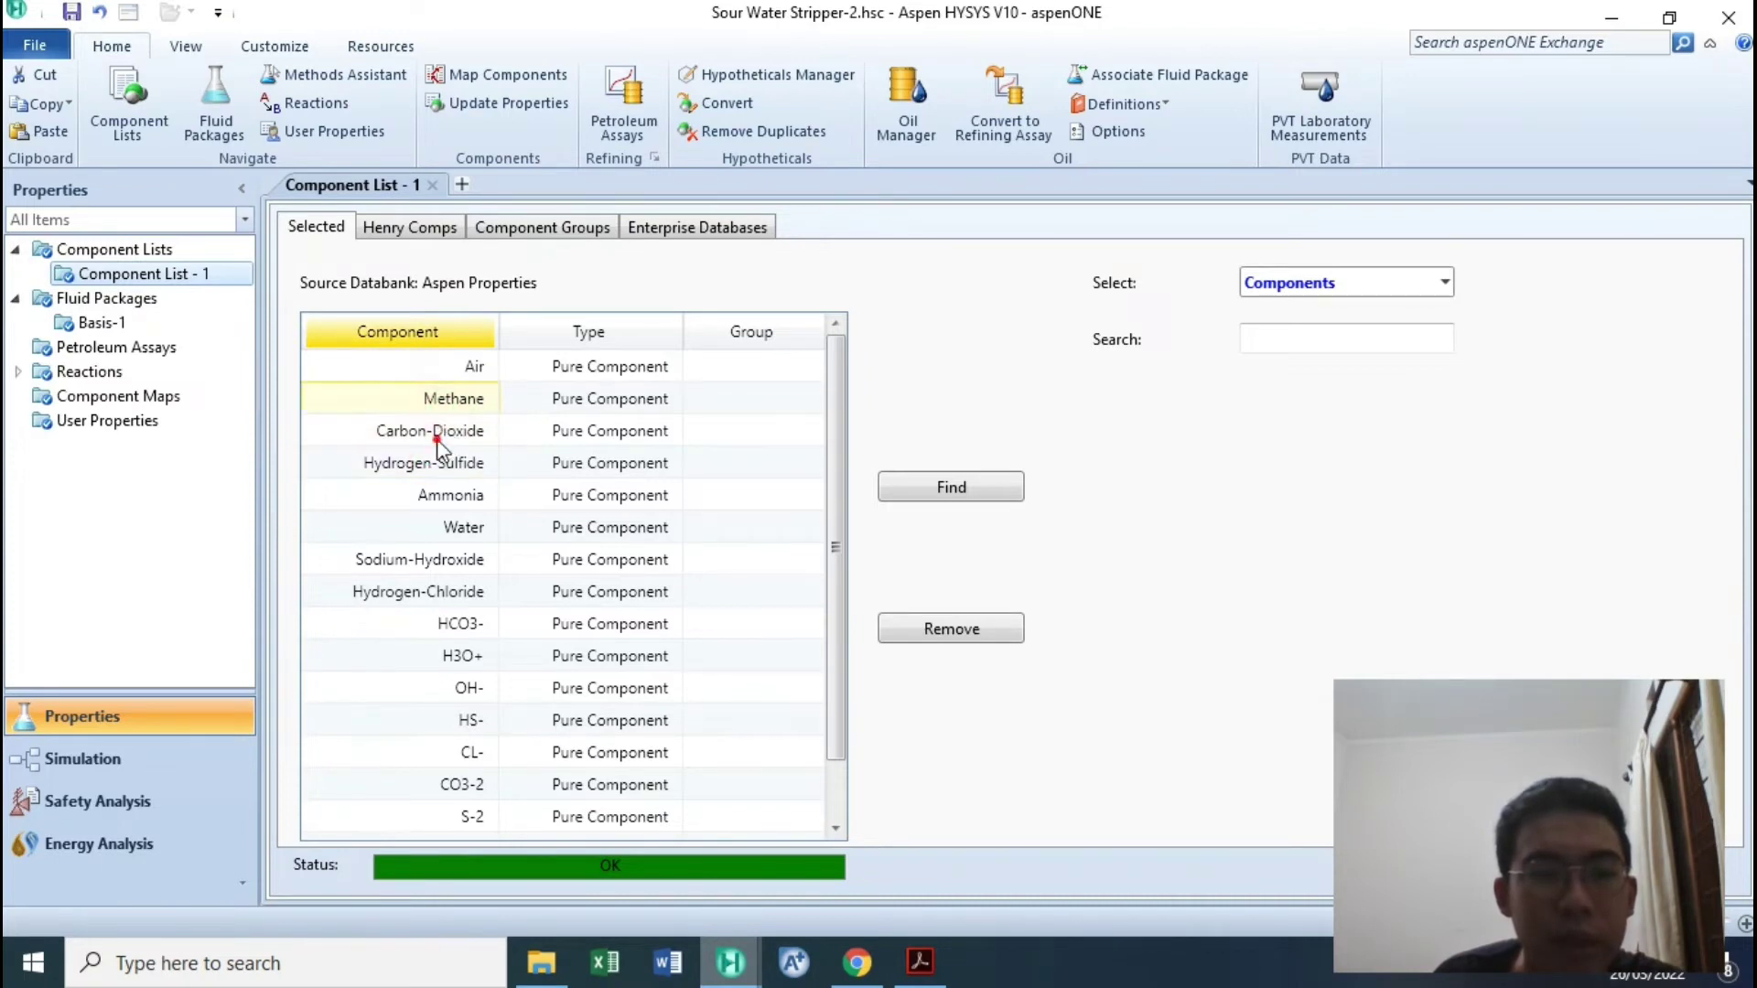
{"action": "left_click", "coordinate": [425, 464]}
{"action": "left_click", "coordinate": [453, 499]}
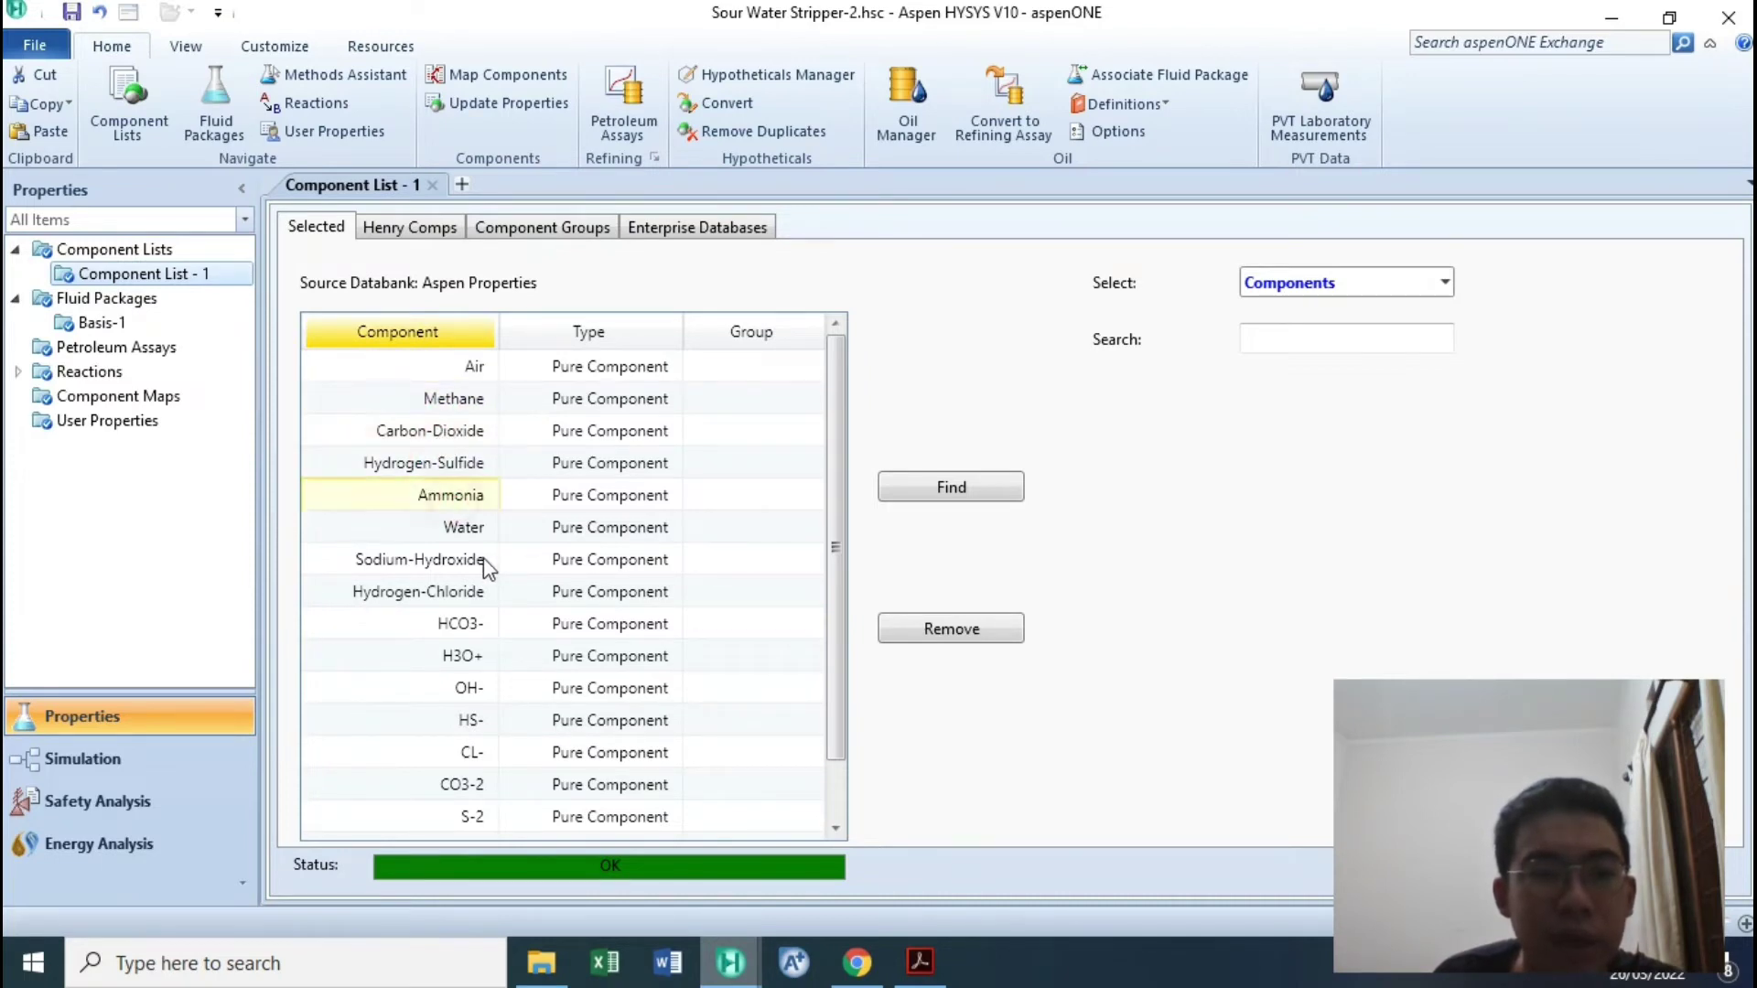
{"action": "left_click", "coordinate": [482, 375]}
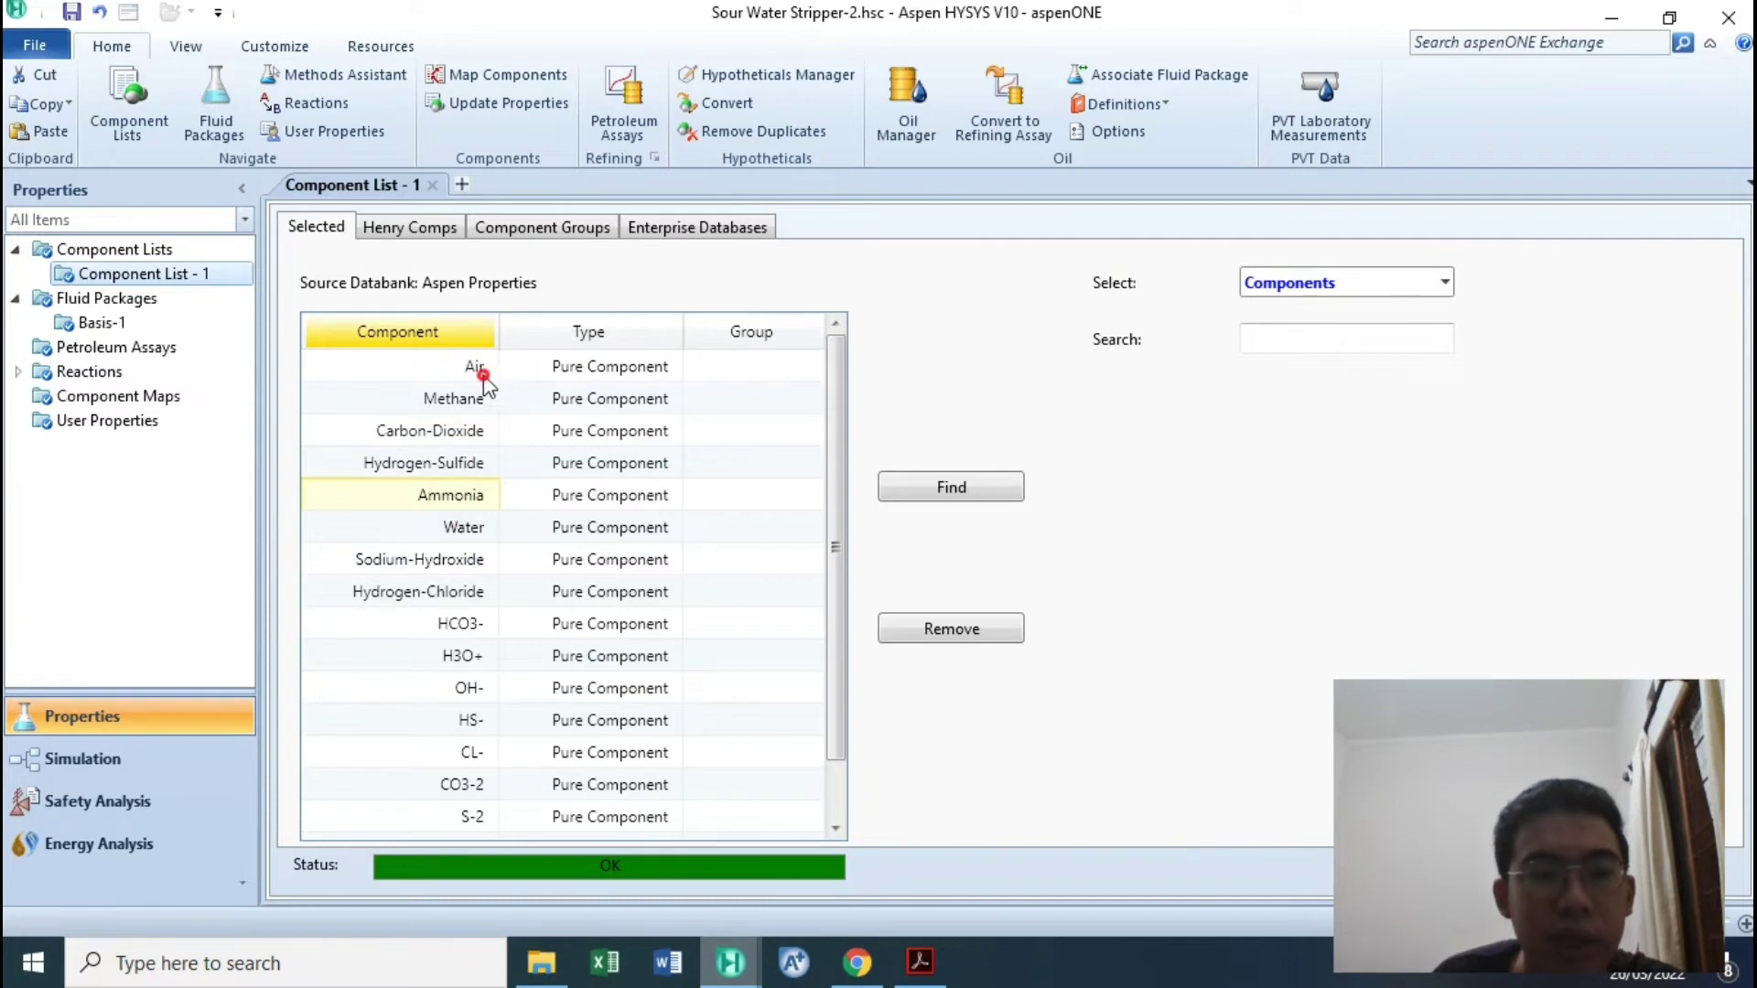
{"action": "left_click", "coordinate": [452, 533]}
{"action": "scroll", "coordinate": [480, 572], "scroll_direction": "down", "scroll_amount": 1}
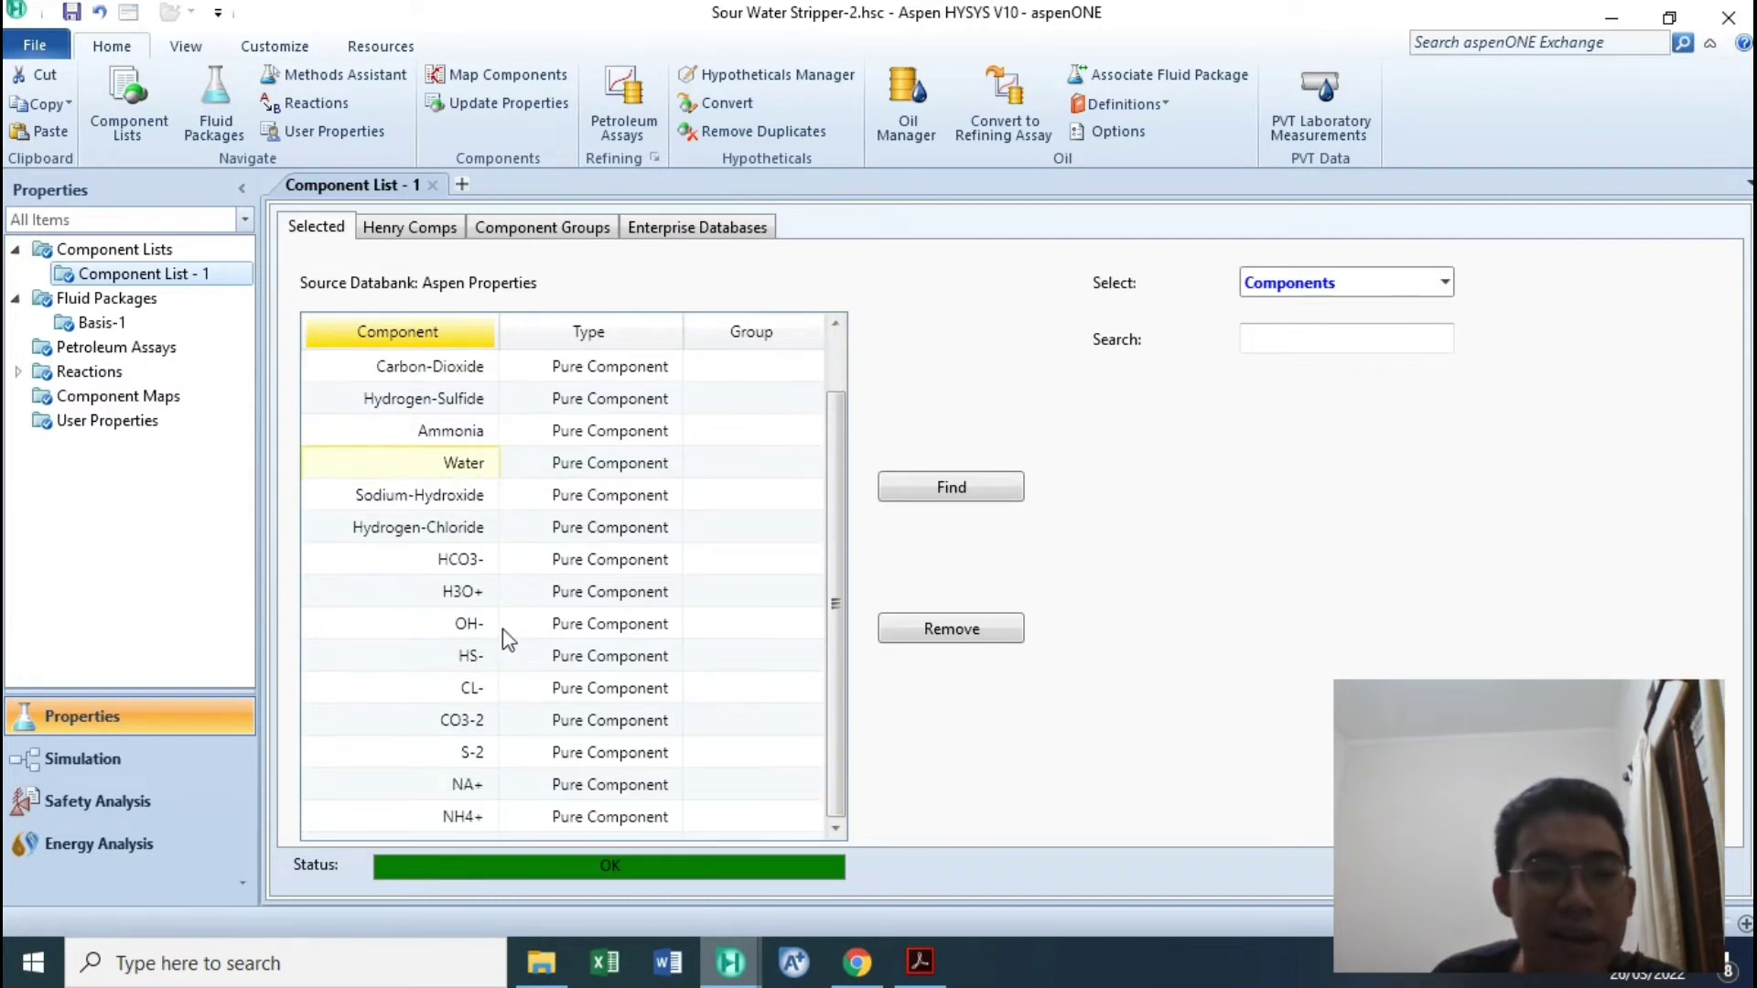
Review the ionic species in Component List - 1, from HCO3- and H3O+ down to S-2 and NA+.
{"action": "left_click", "coordinate": [459, 559]}
{"action": "left_click", "coordinate": [458, 784]}
{"action": "left_click", "coordinate": [455, 752]}
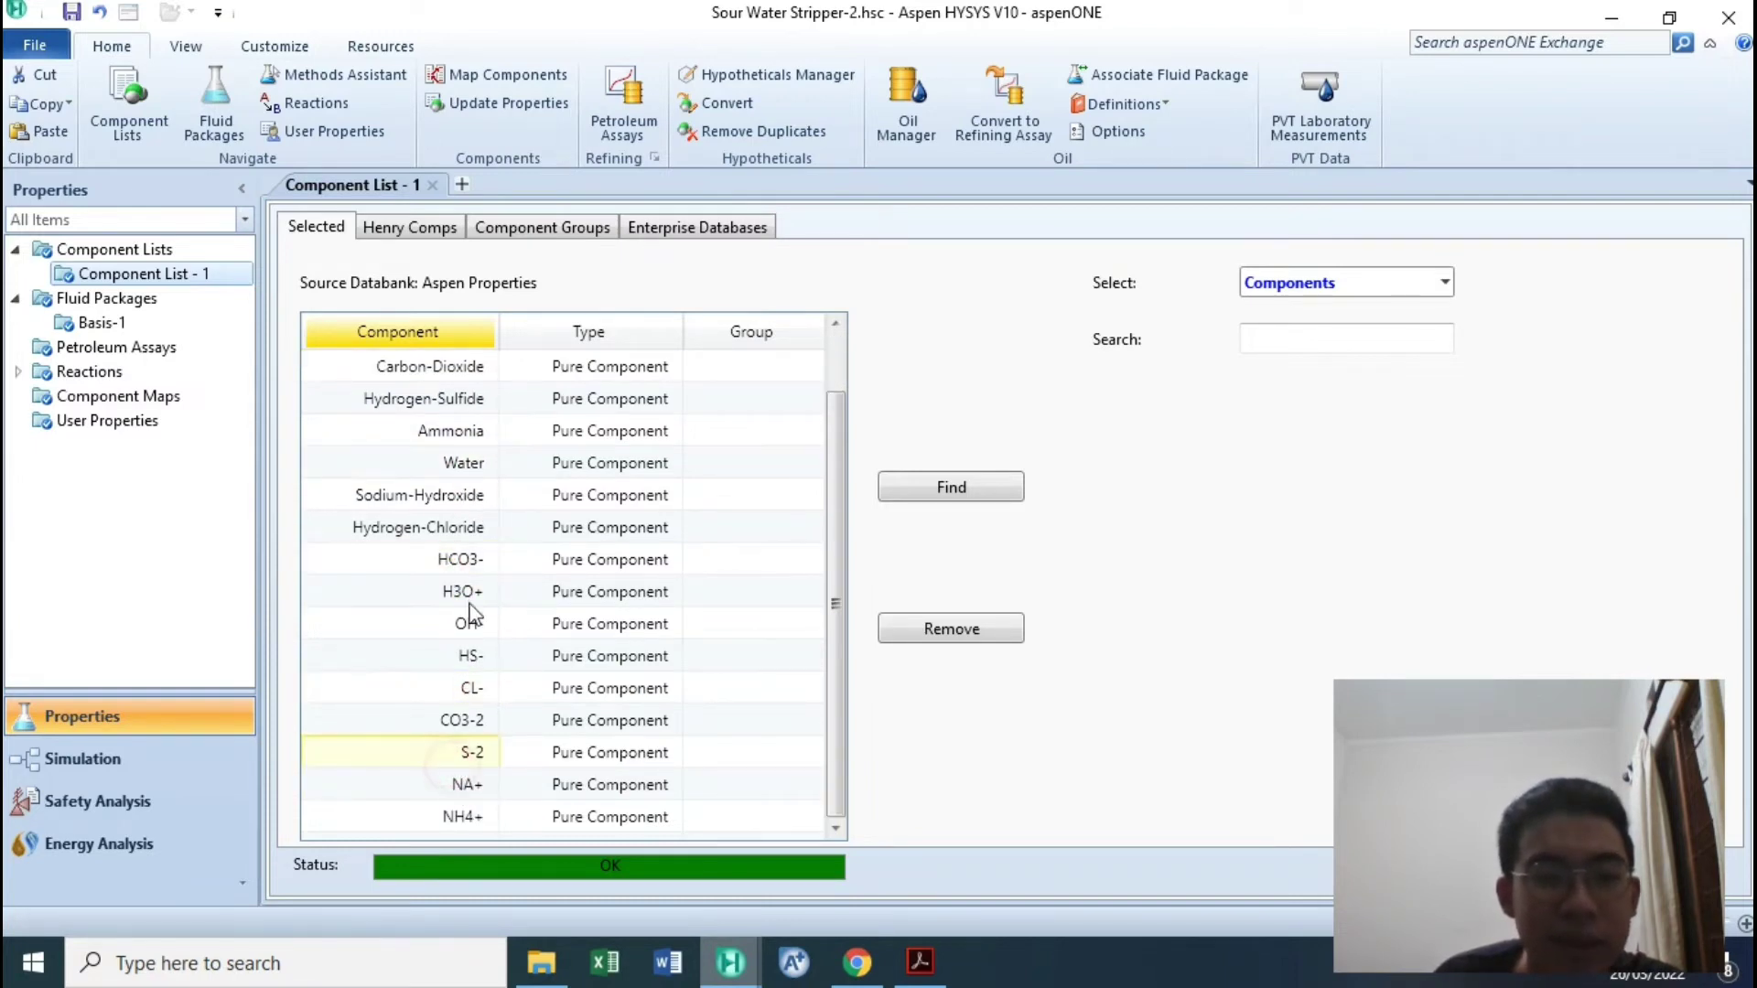
{"action": "left_click", "coordinate": [465, 595]}
{"action": "left_click", "coordinate": [448, 688]}
{"action": "left_click", "coordinate": [448, 722]}
{"action": "left_click", "coordinate": [447, 763]}
{"action": "left_click", "coordinate": [460, 784]}
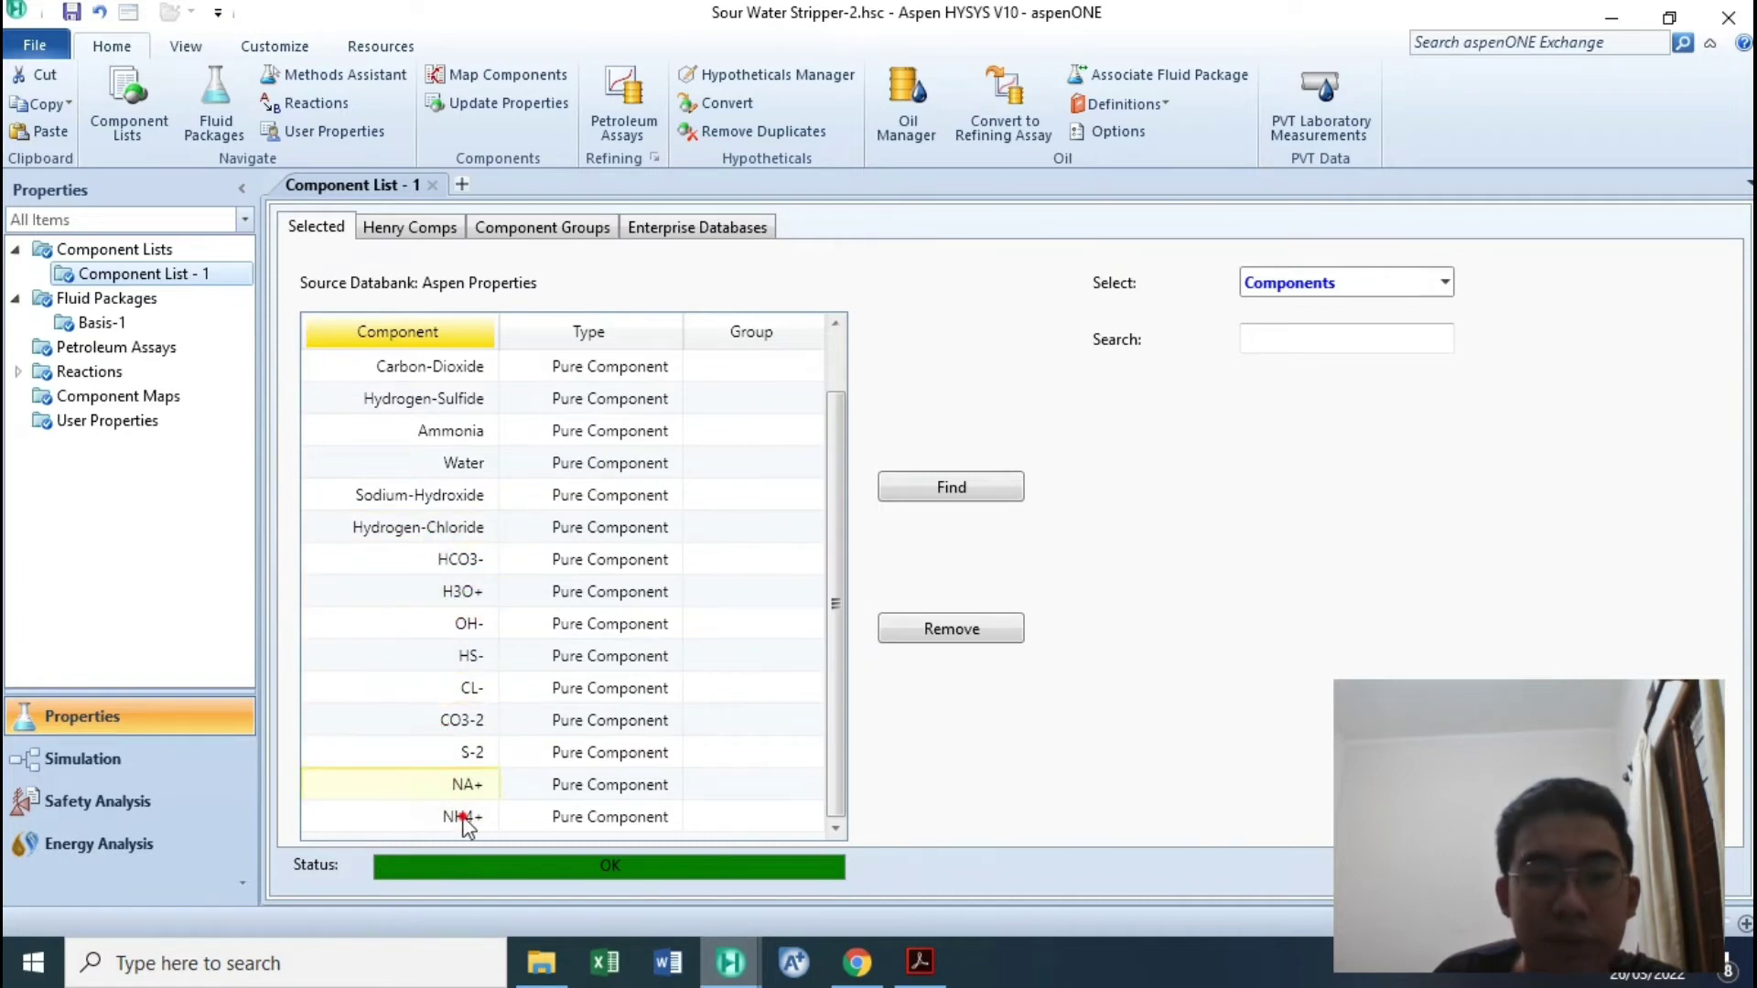
{"action": "left_click", "coordinate": [459, 753]}
{"action": "left_click", "coordinate": [457, 721]}
{"action": "left_click", "coordinate": [463, 593]}
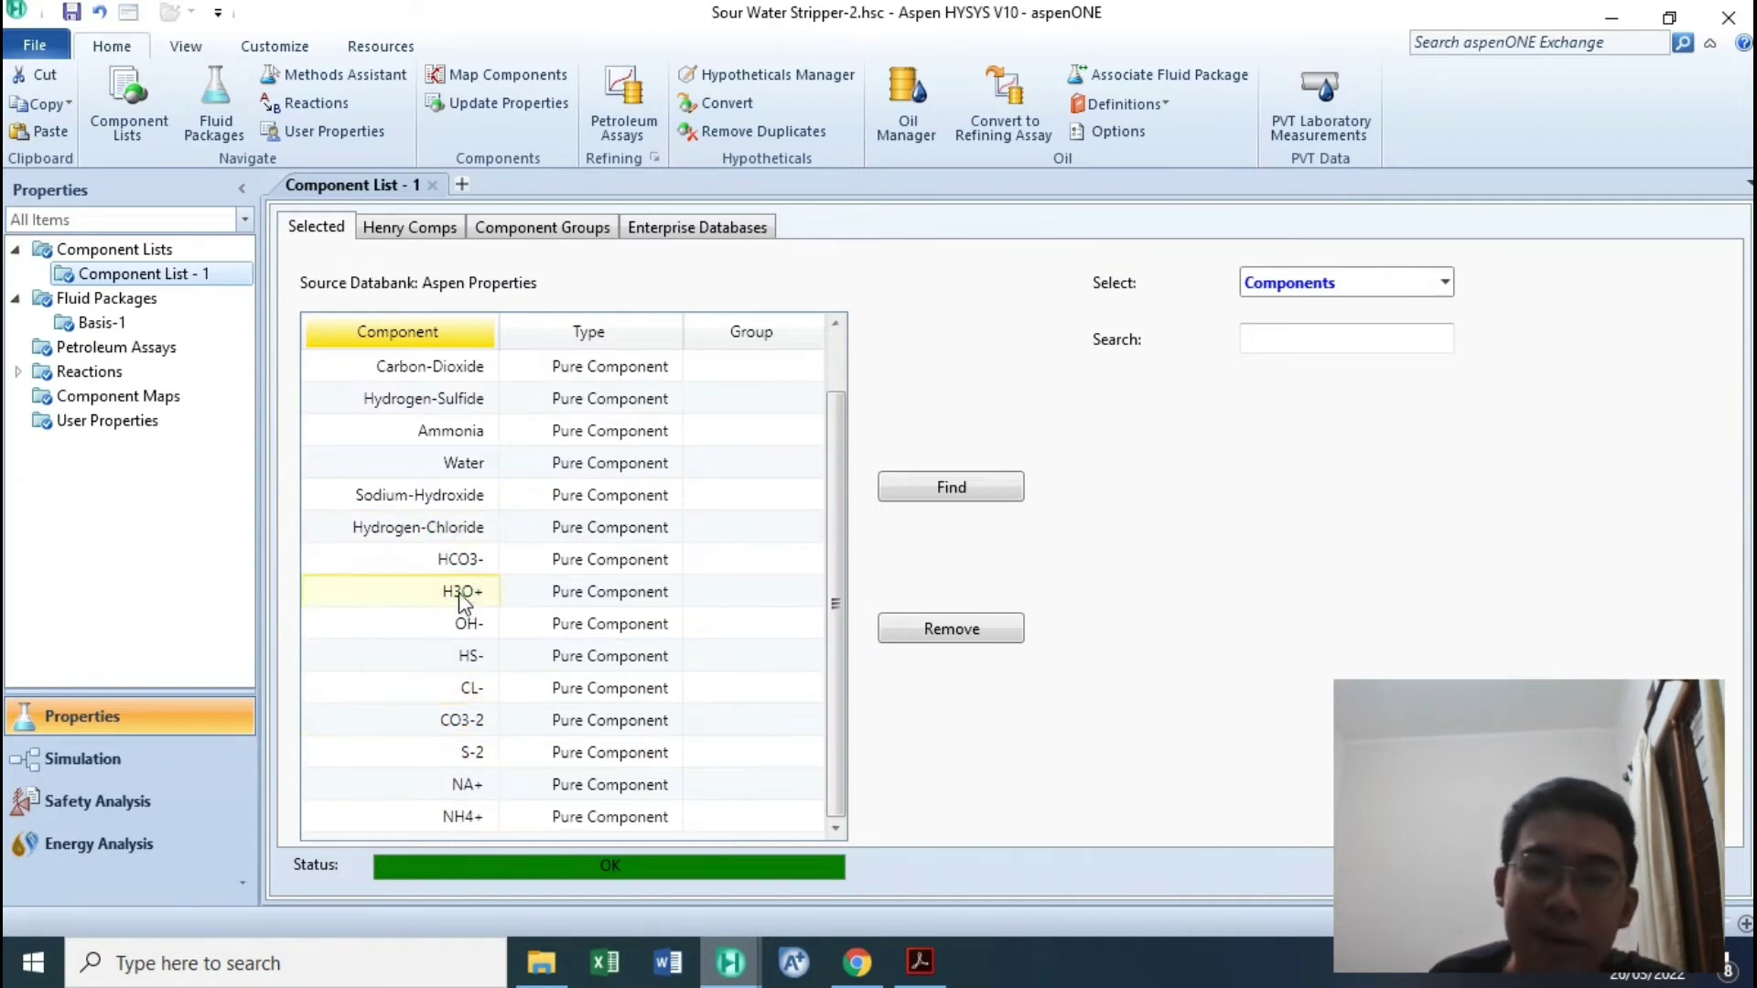
{"action": "left_click", "coordinate": [457, 528]}
{"action": "left_click", "coordinate": [460, 559]}
{"action": "left_click", "coordinate": [463, 591]}
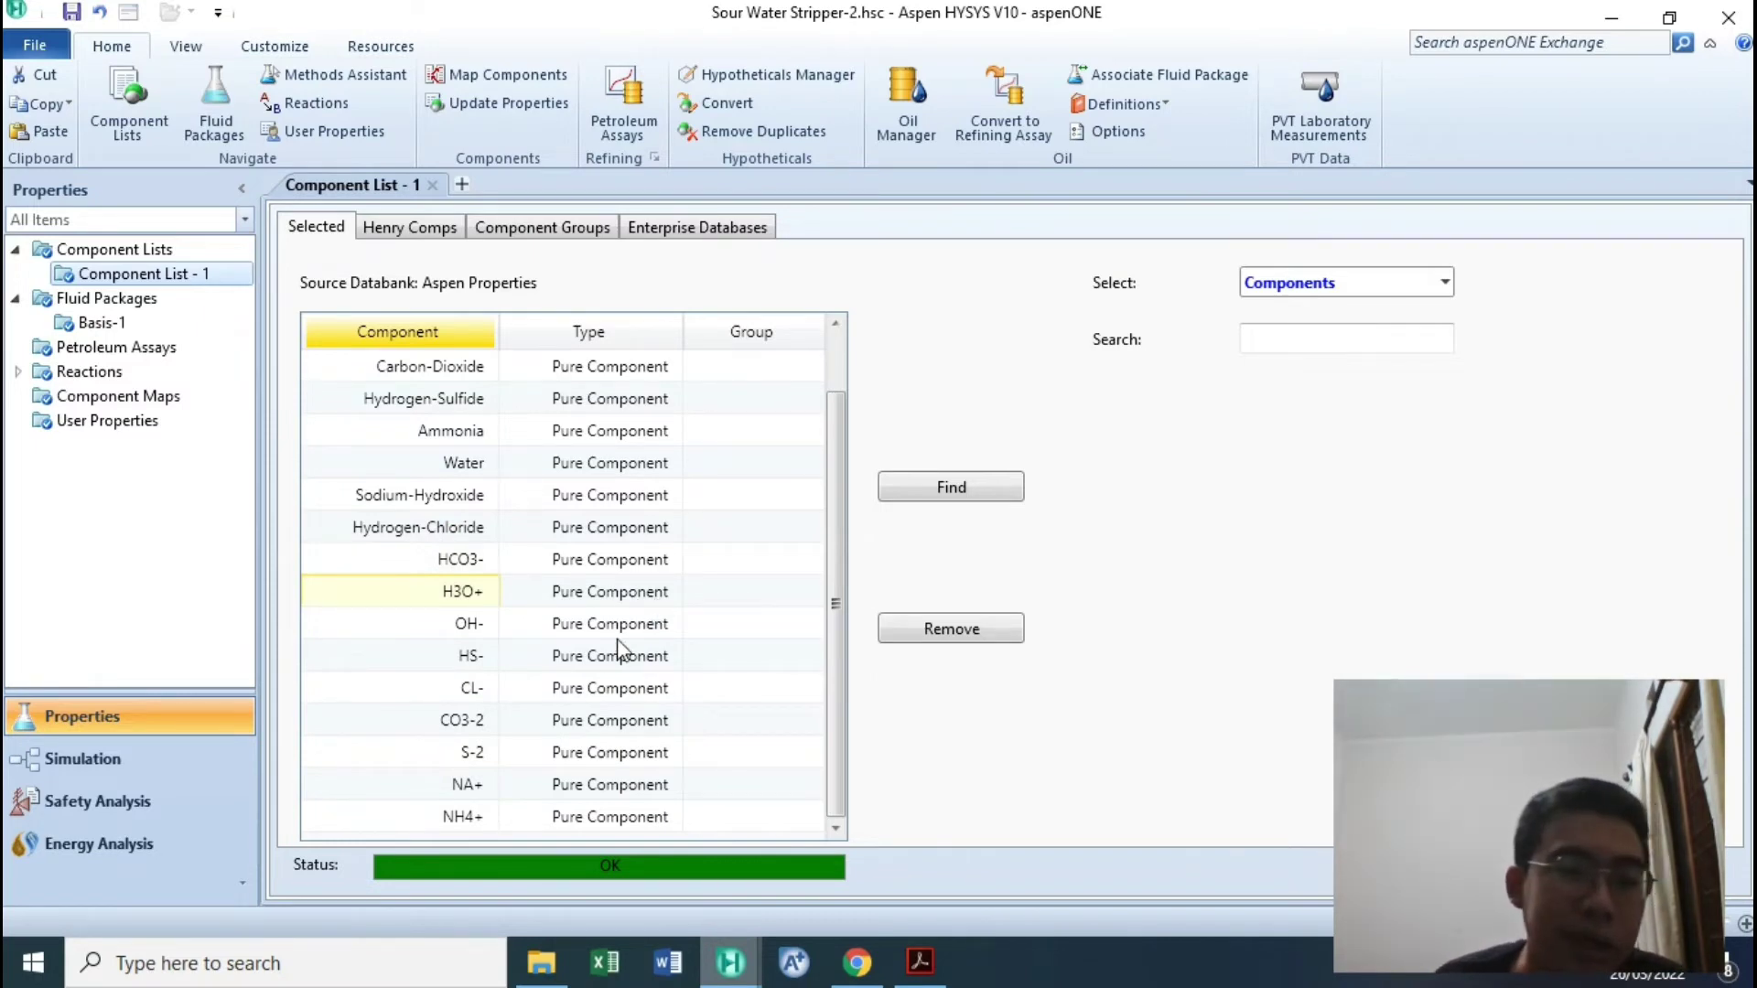
Open the reaction set SET-1 and expand it to list its individual reactions.
{"action": "double_click", "coordinate": [102, 322]}
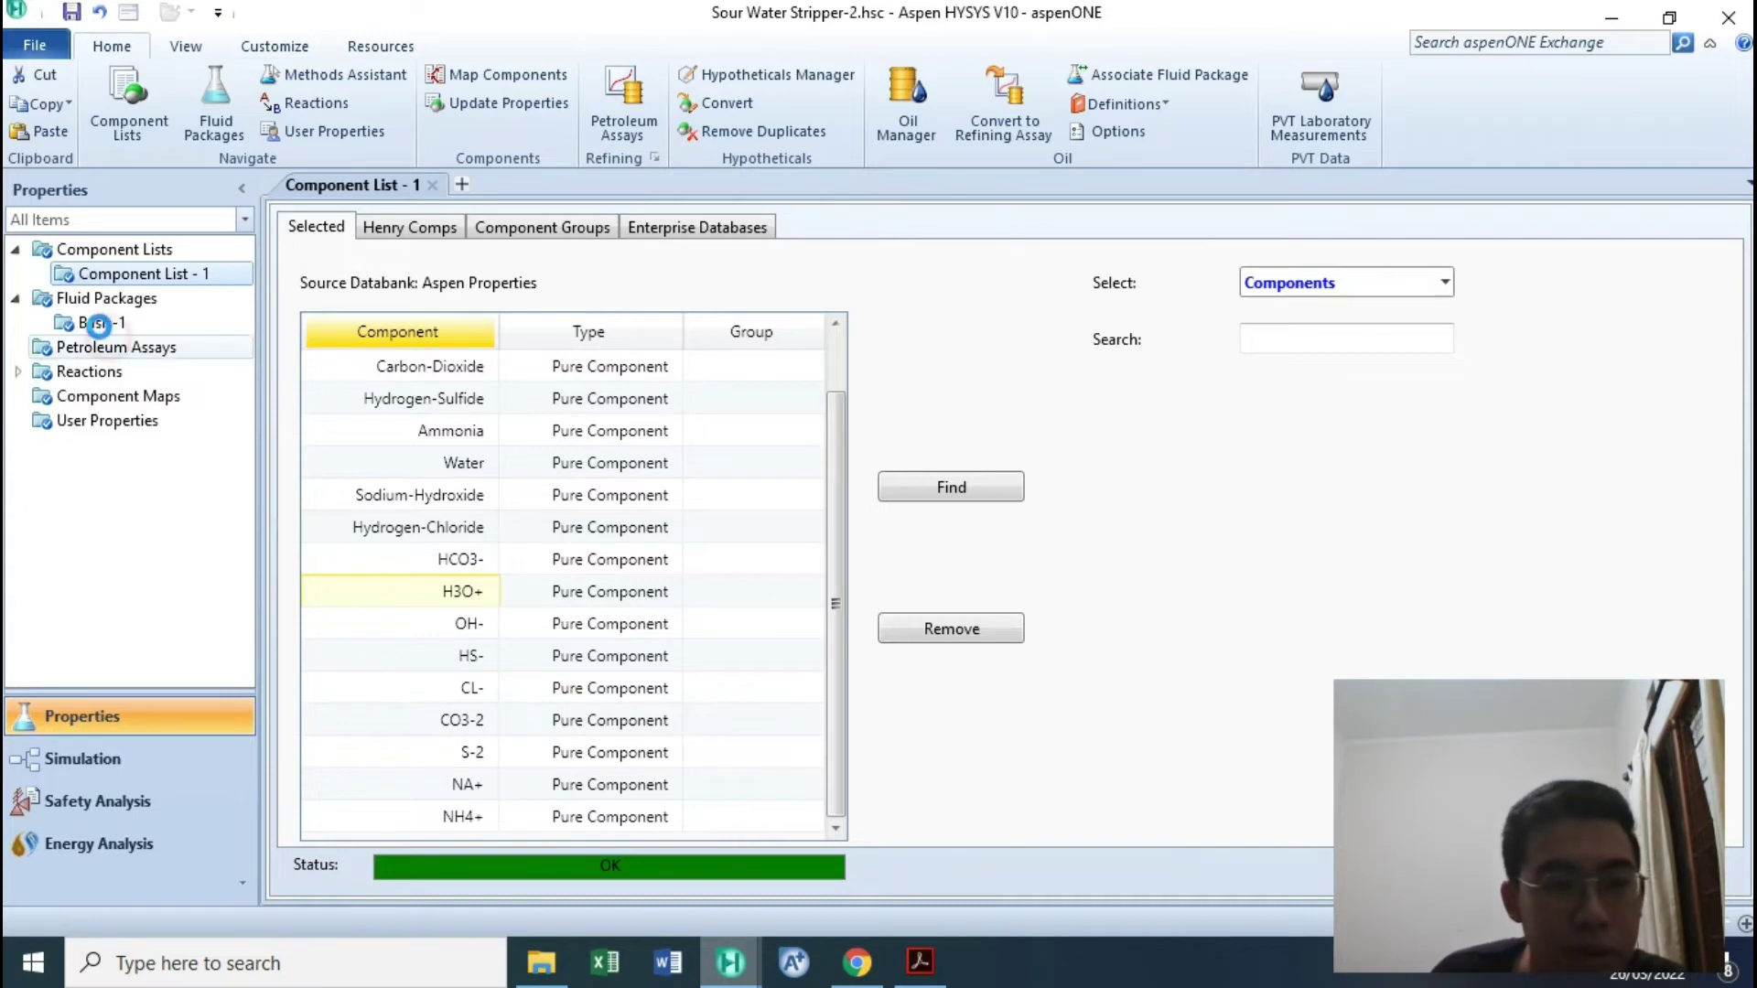
{"action": "left_click", "coordinate": [116, 347]}
{"action": "double_click", "coordinate": [41, 373]}
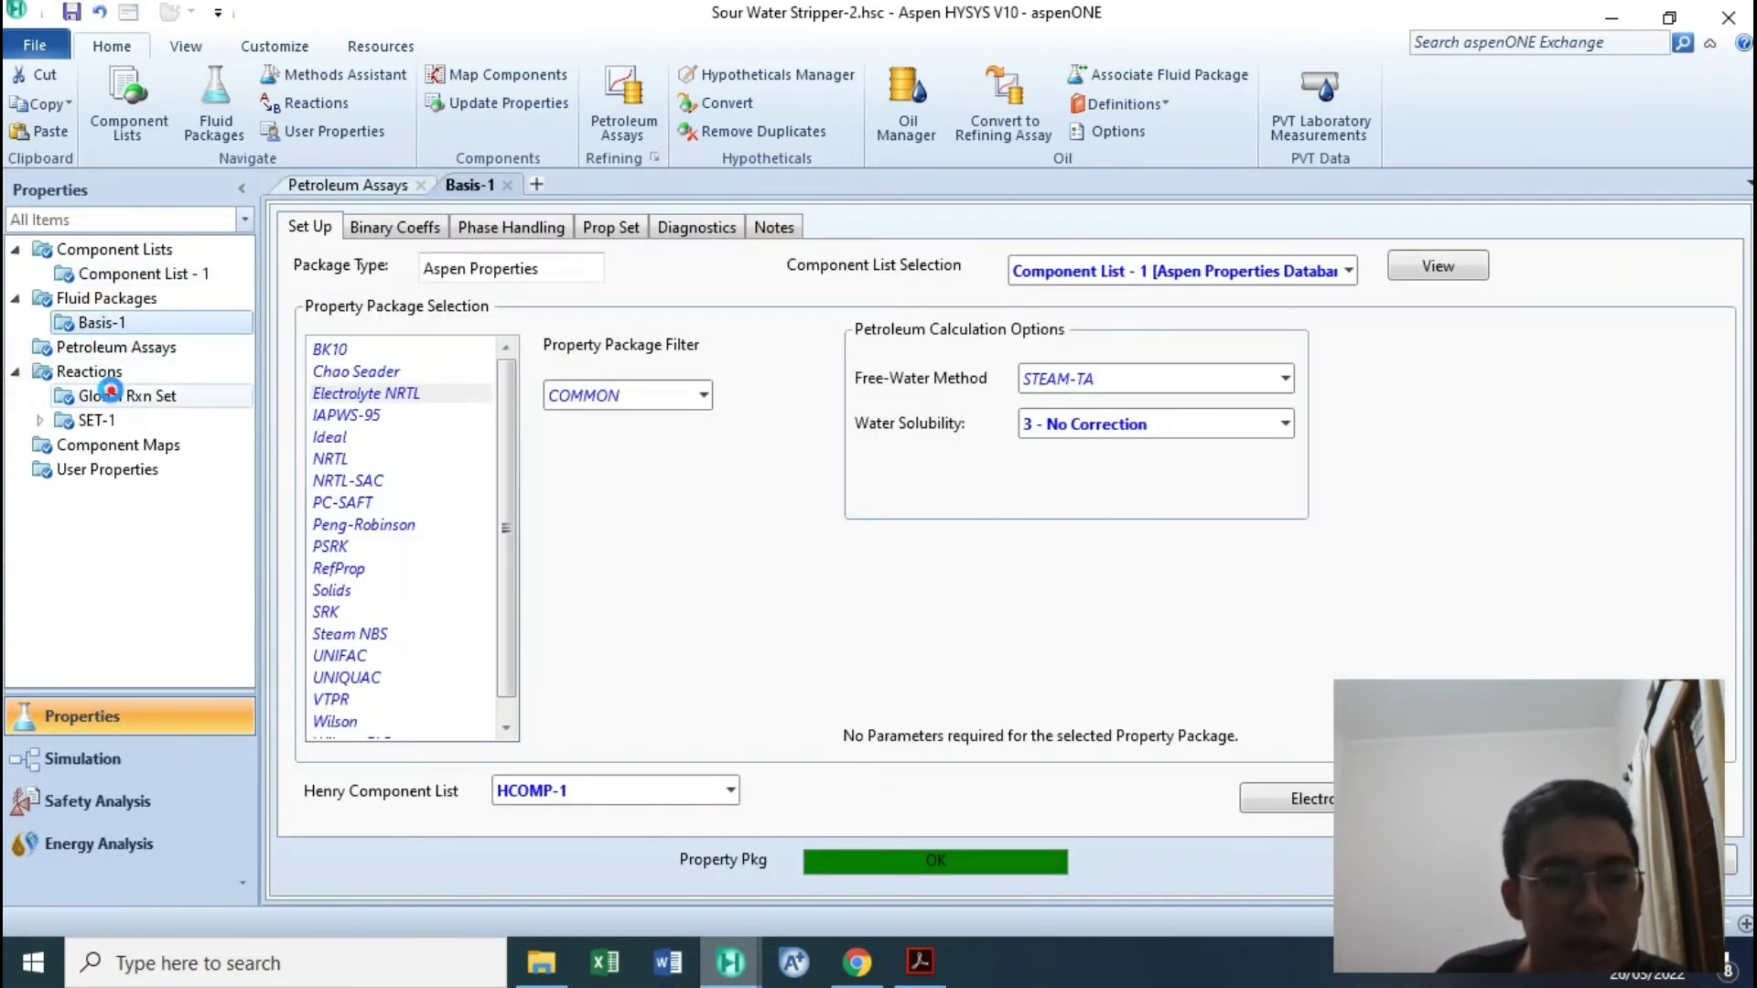
{"action": "left_click", "coordinate": [101, 396]}
{"action": "left_click", "coordinate": [96, 421]}
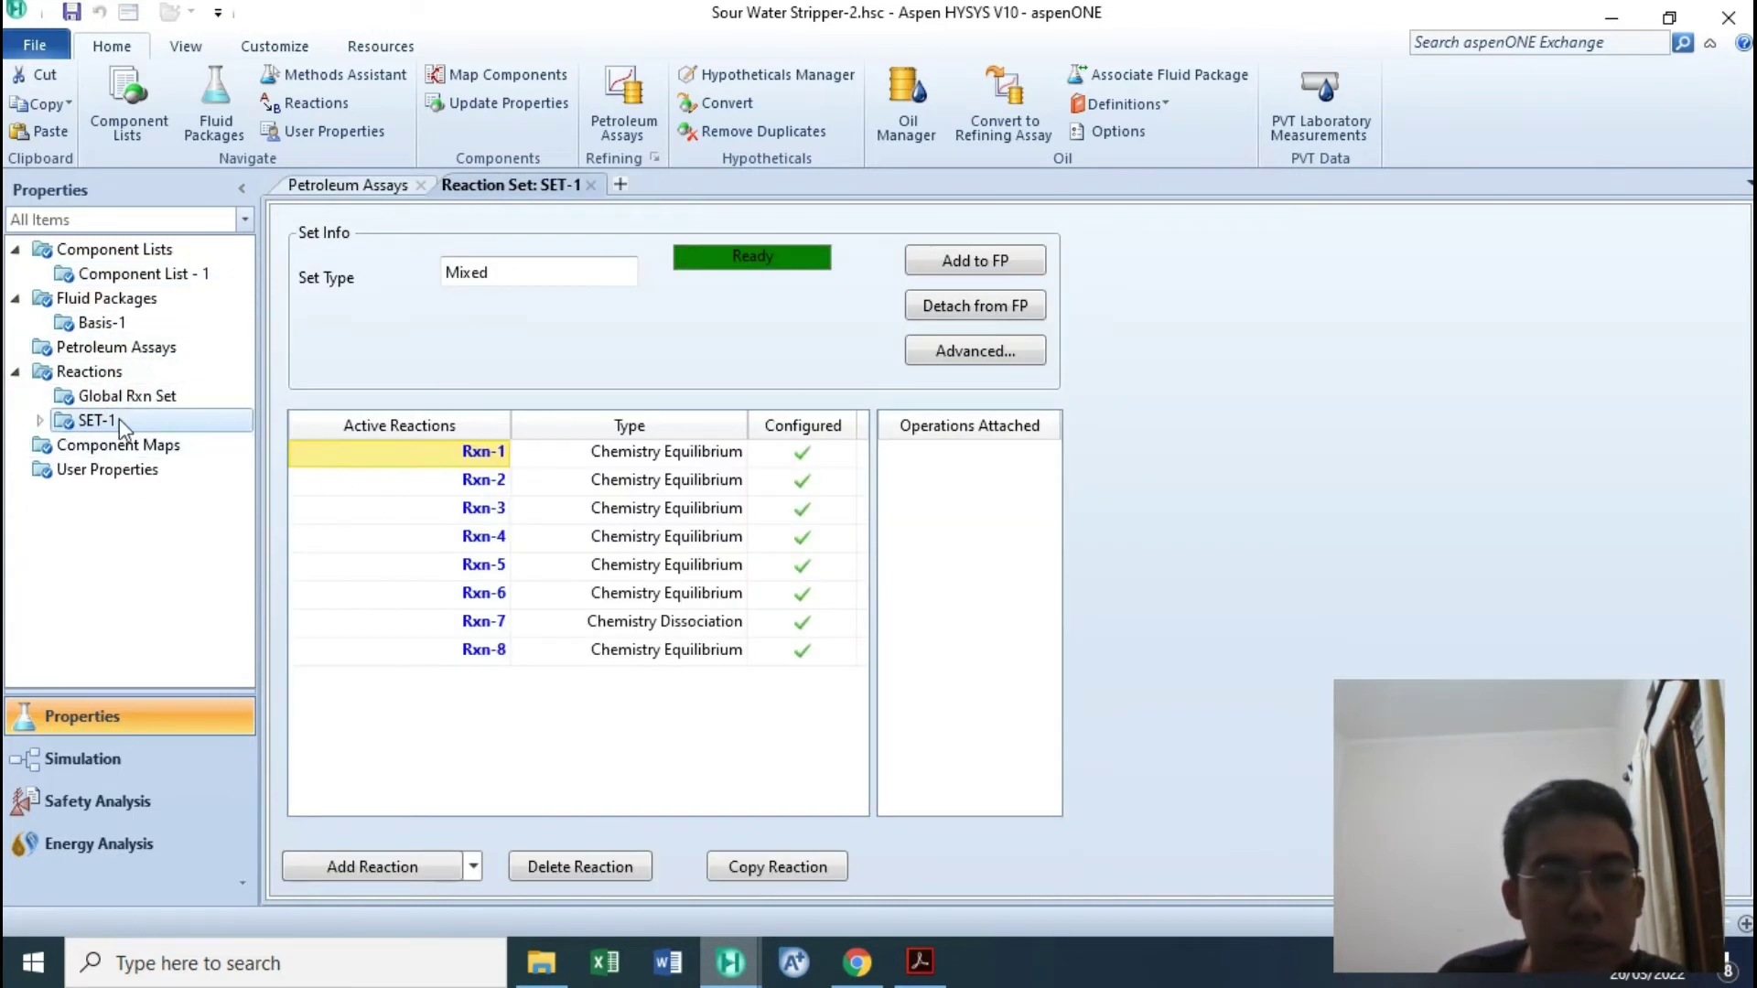
{"action": "left_click", "coordinate": [42, 421]}
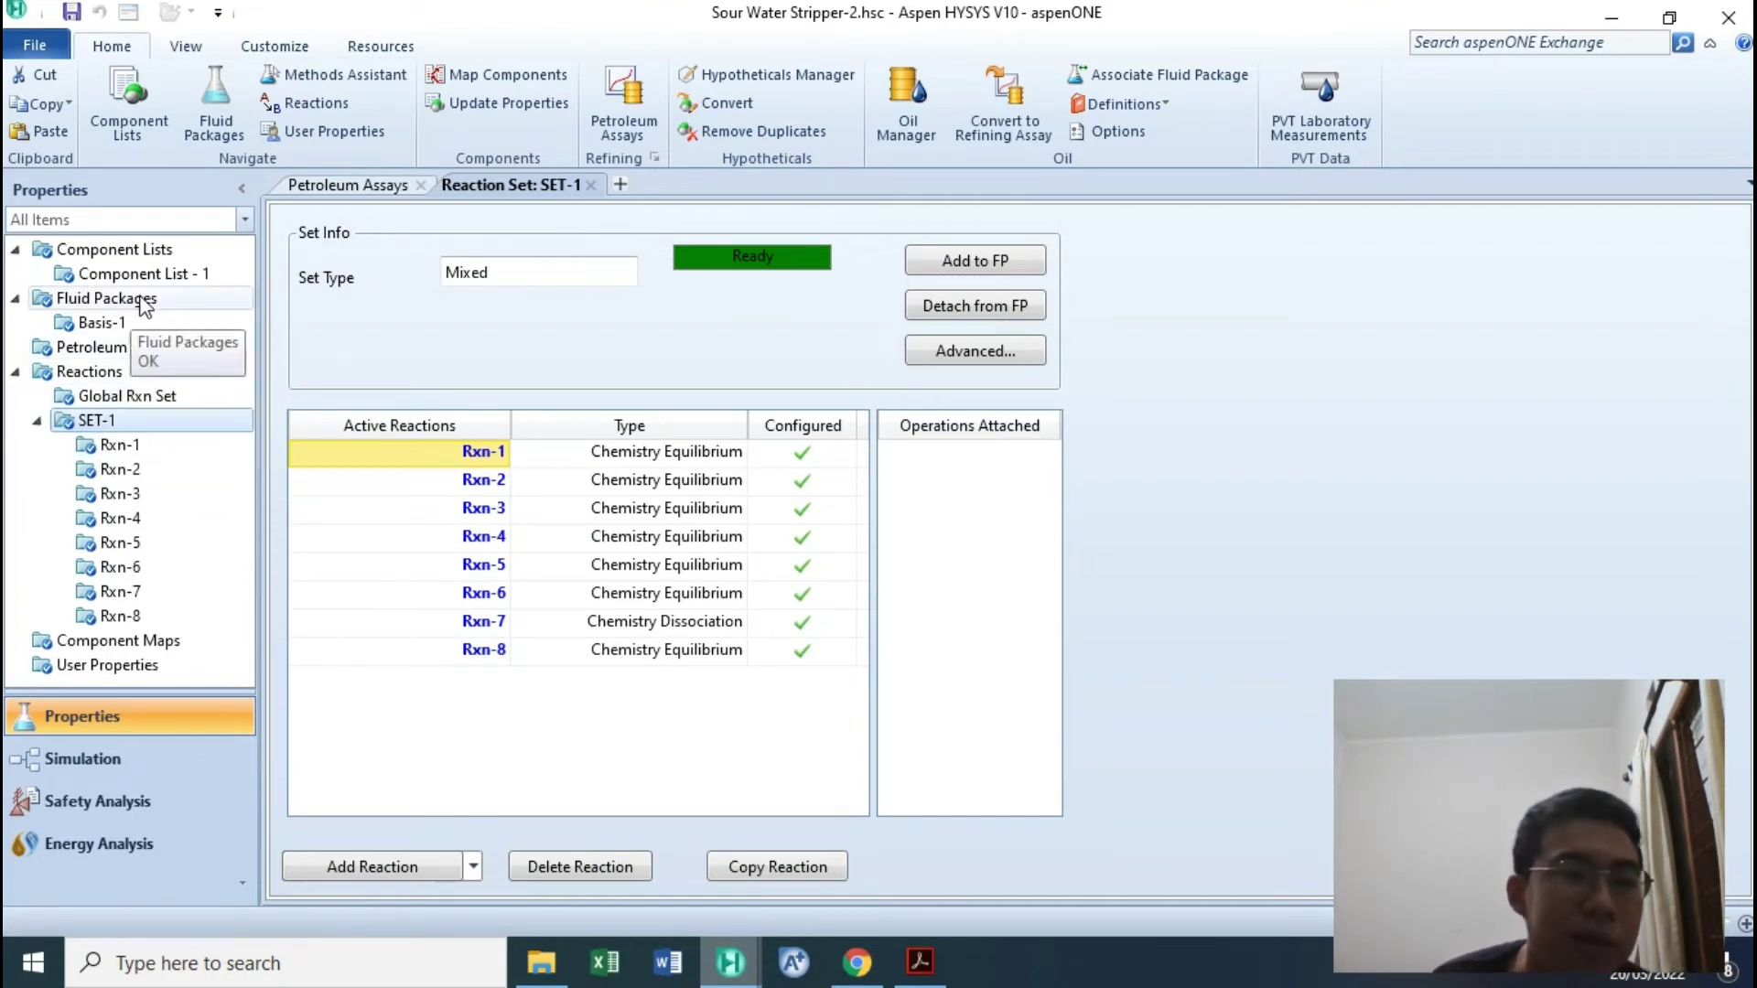
Examine the stoichiometry of Rxn-1, Rxn-2 and Rxn-3 in the SET-1 reaction set.
{"action": "double_click", "coordinate": [164, 443]}
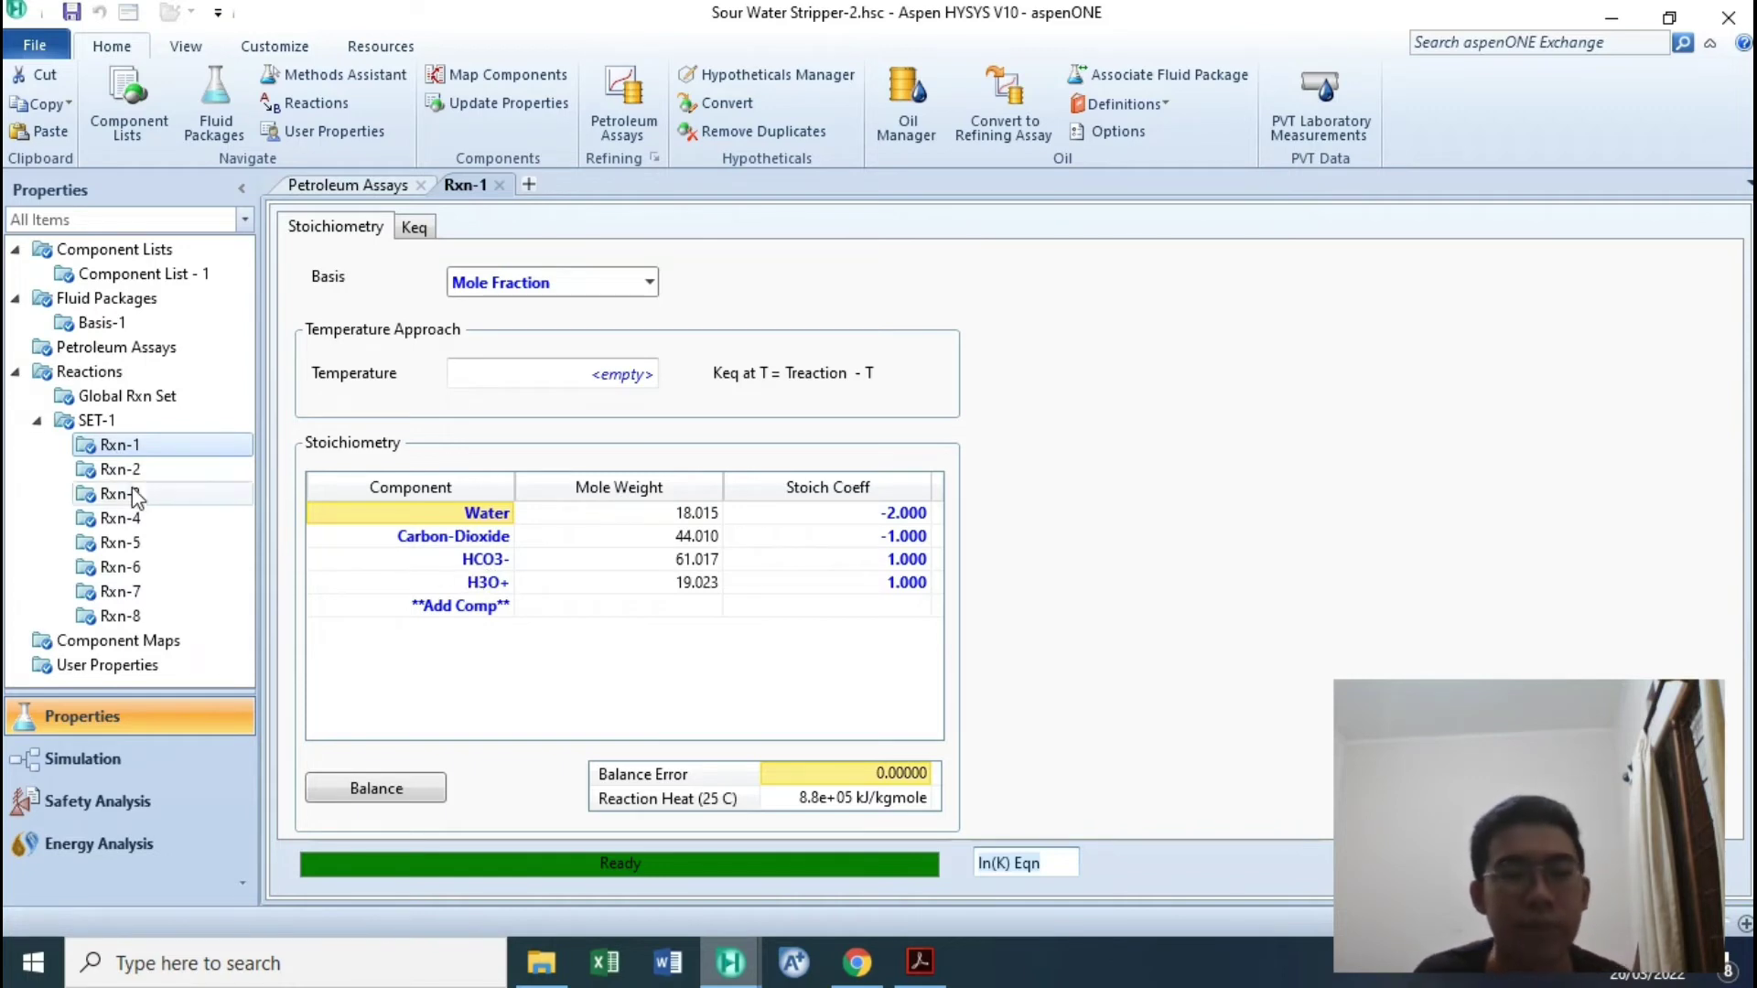
{"action": "left_click", "coordinate": [120, 470]}
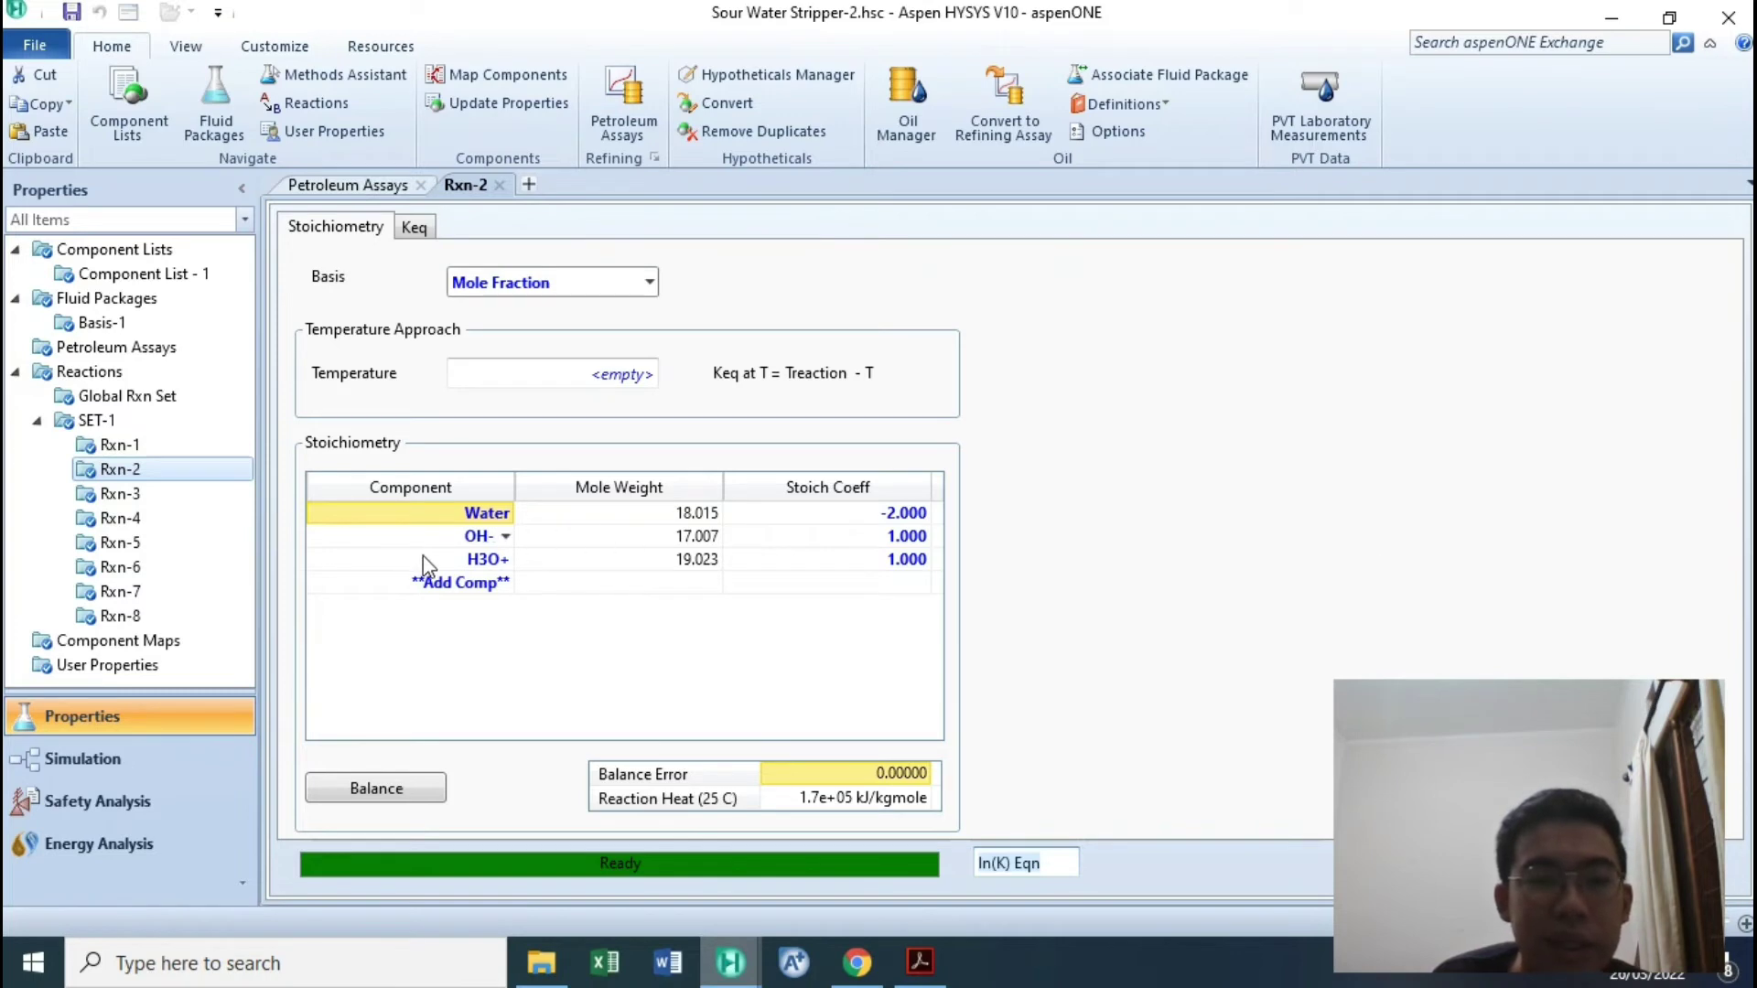
{"action": "left_click", "coordinate": [161, 495]}
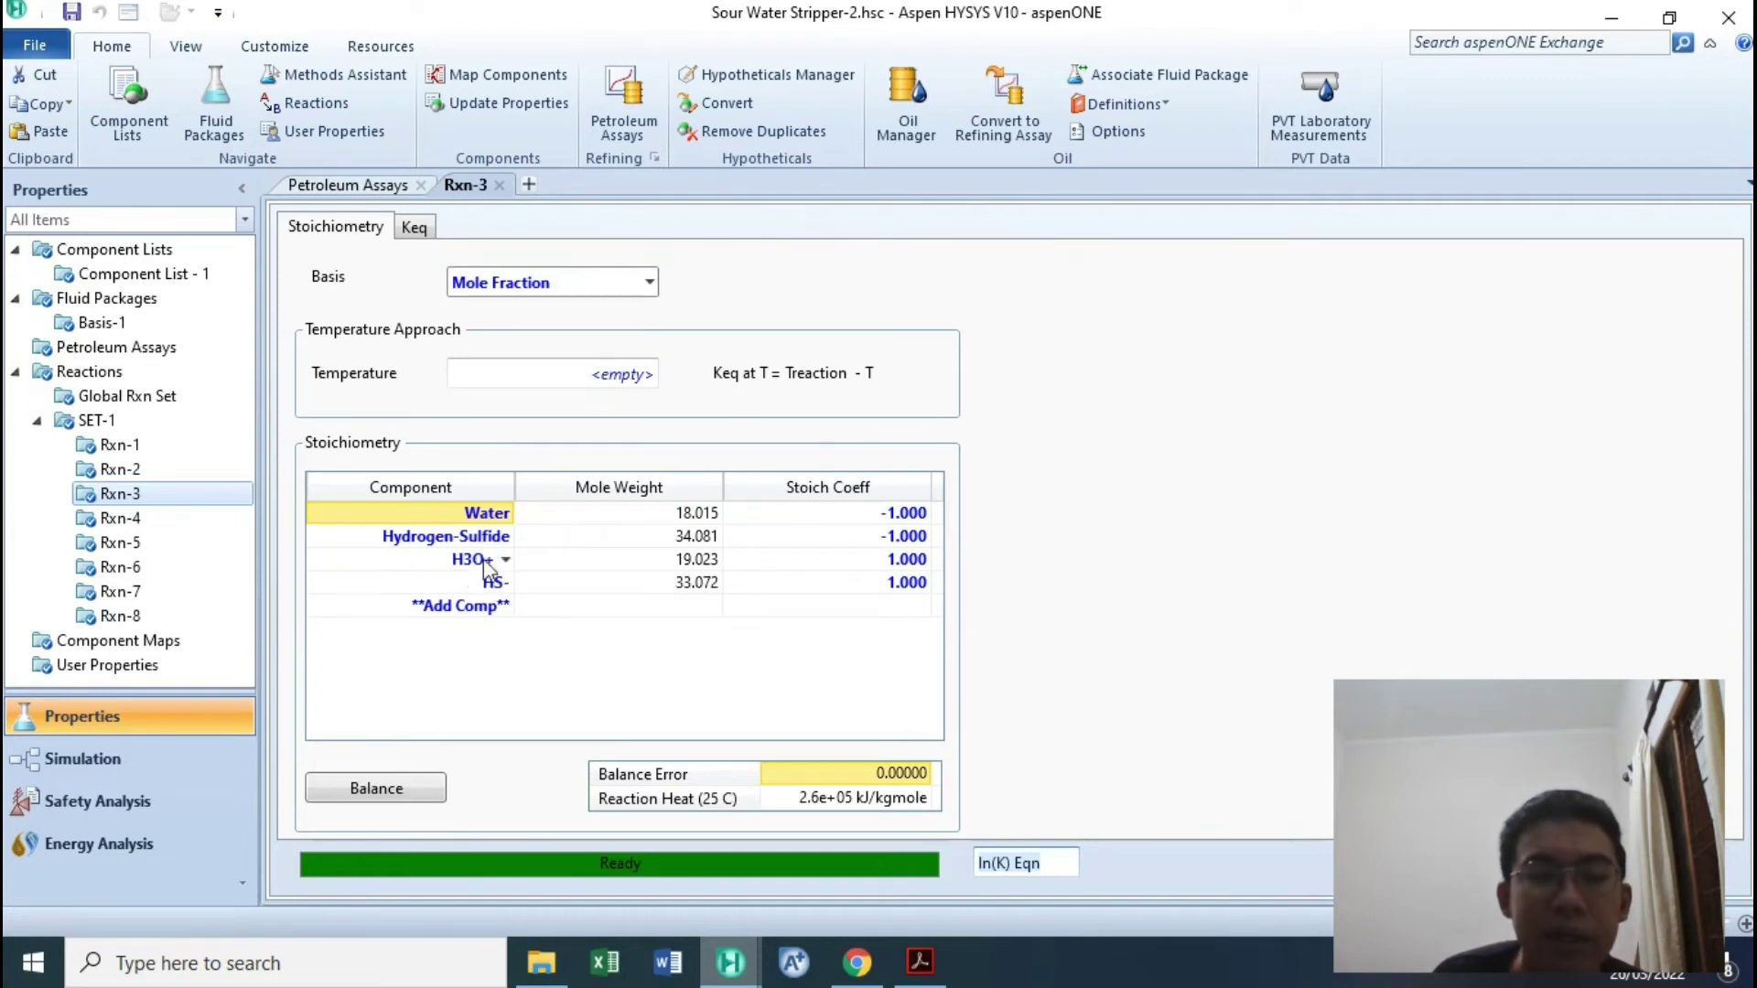
{"action": "left_click", "coordinate": [96, 420]}
Browse the remaining reactions from Rxn-4 to Rxn-7, and return to SET-1 to check the active reactions' types.
{"action": "left_click", "coordinate": [127, 545]}
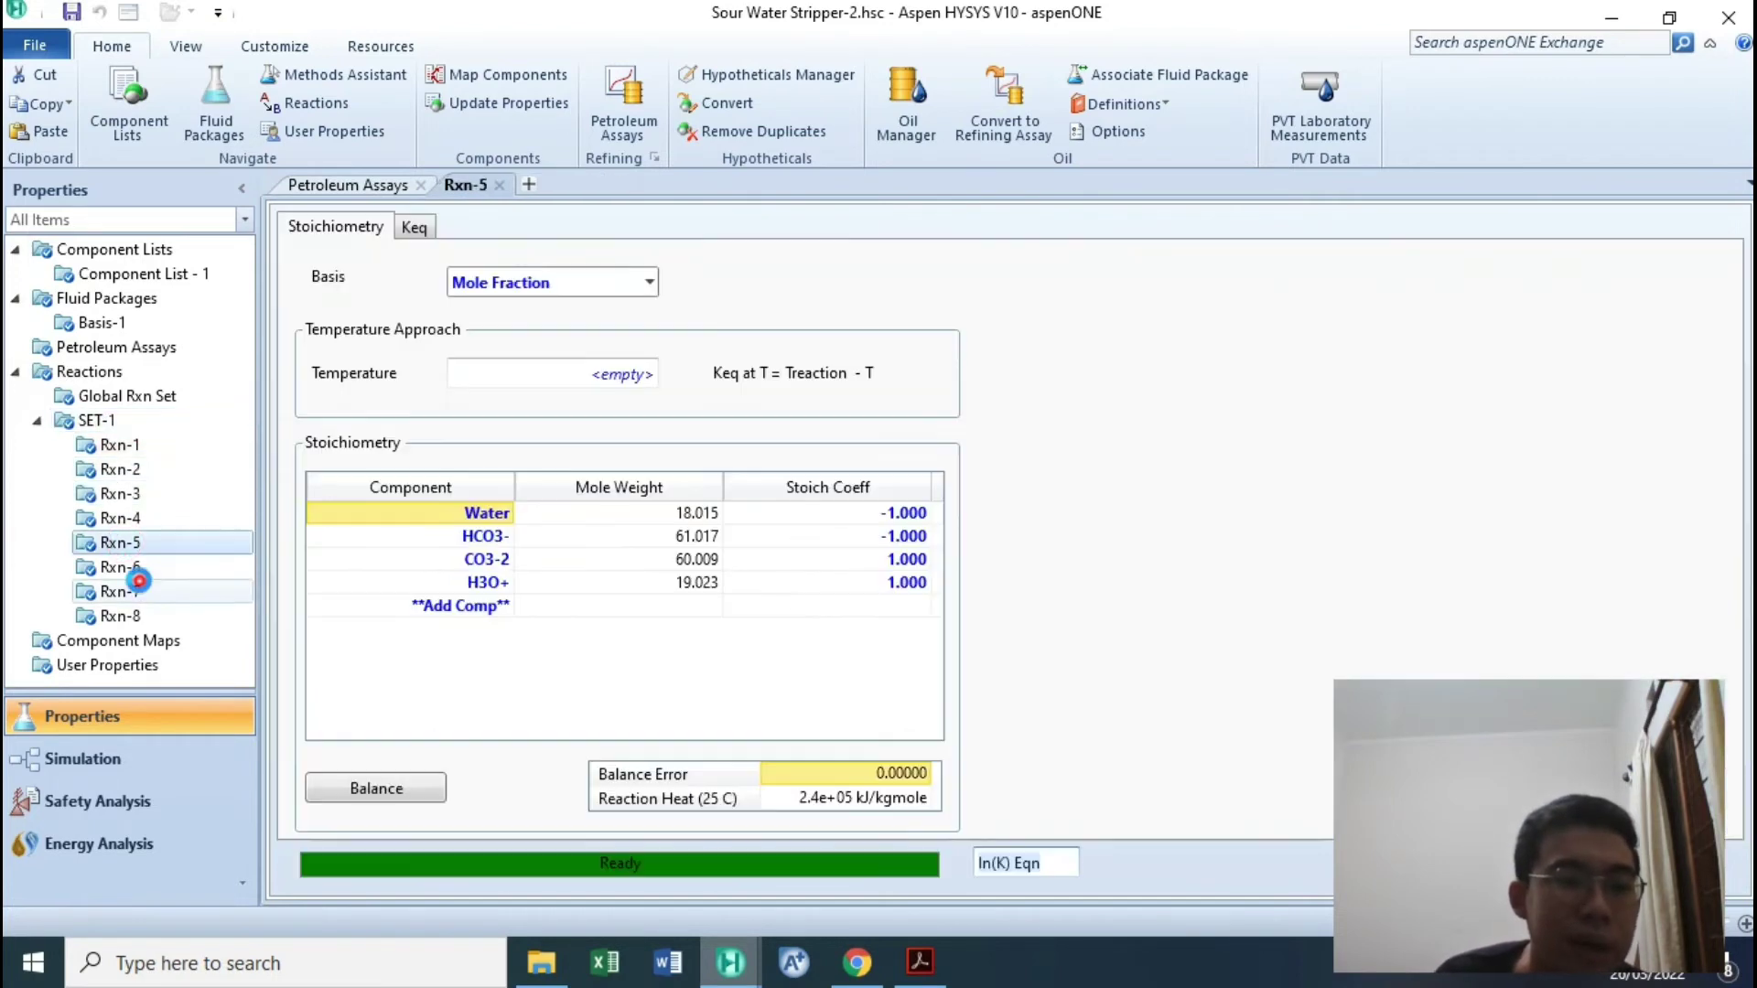
{"action": "left_click", "coordinate": [122, 591]}
{"action": "left_click", "coordinate": [121, 567]}
{"action": "left_click", "coordinate": [122, 515]}
{"action": "left_click", "coordinate": [119, 494]}
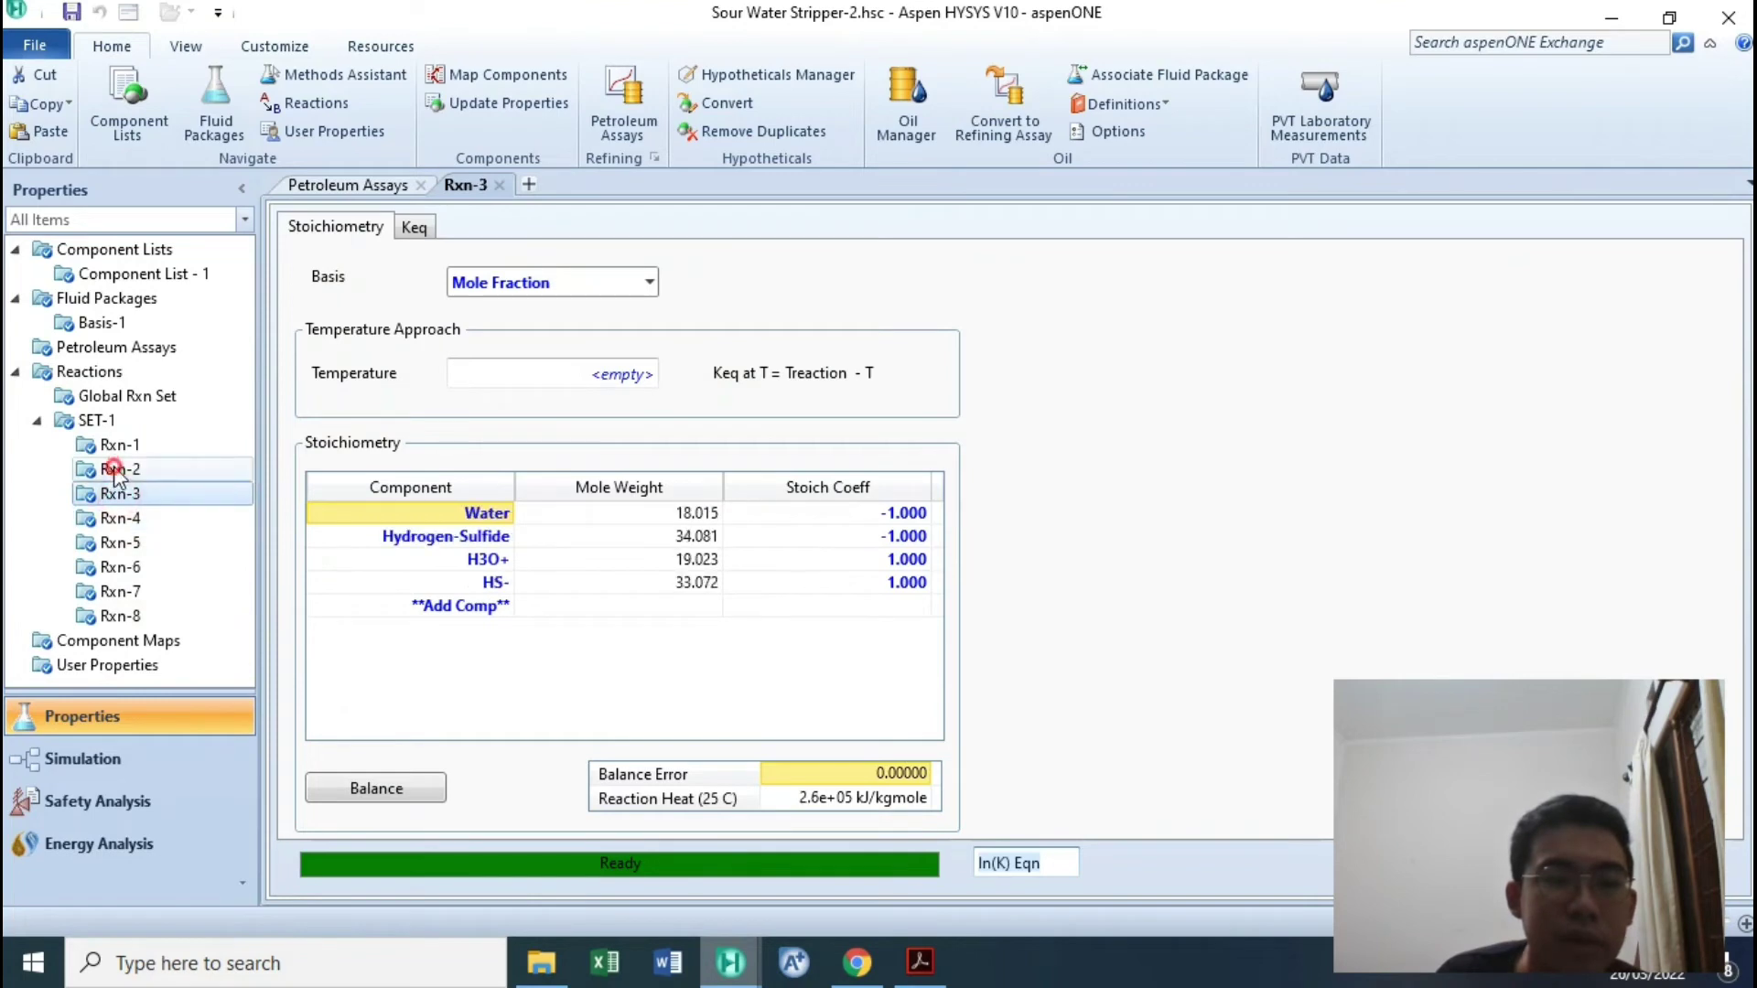
{"action": "left_click", "coordinate": [119, 469]}
{"action": "left_click", "coordinate": [96, 420]}
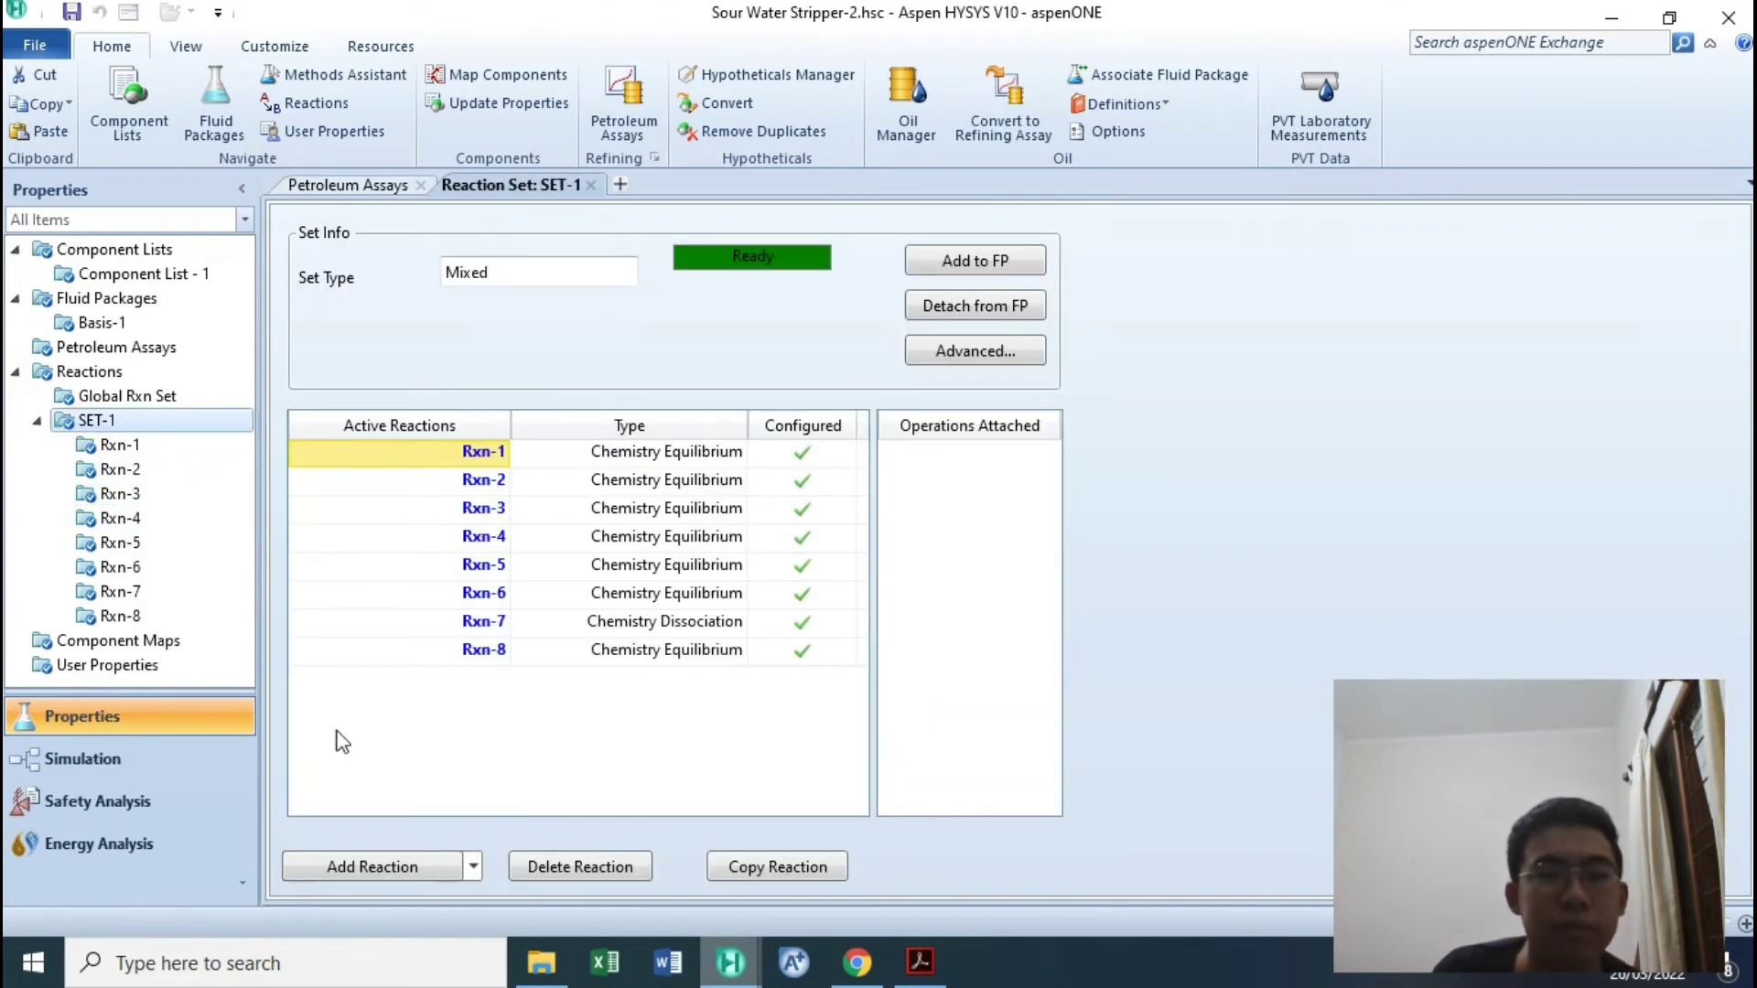
{"action": "left_click", "coordinate": [697, 454]}
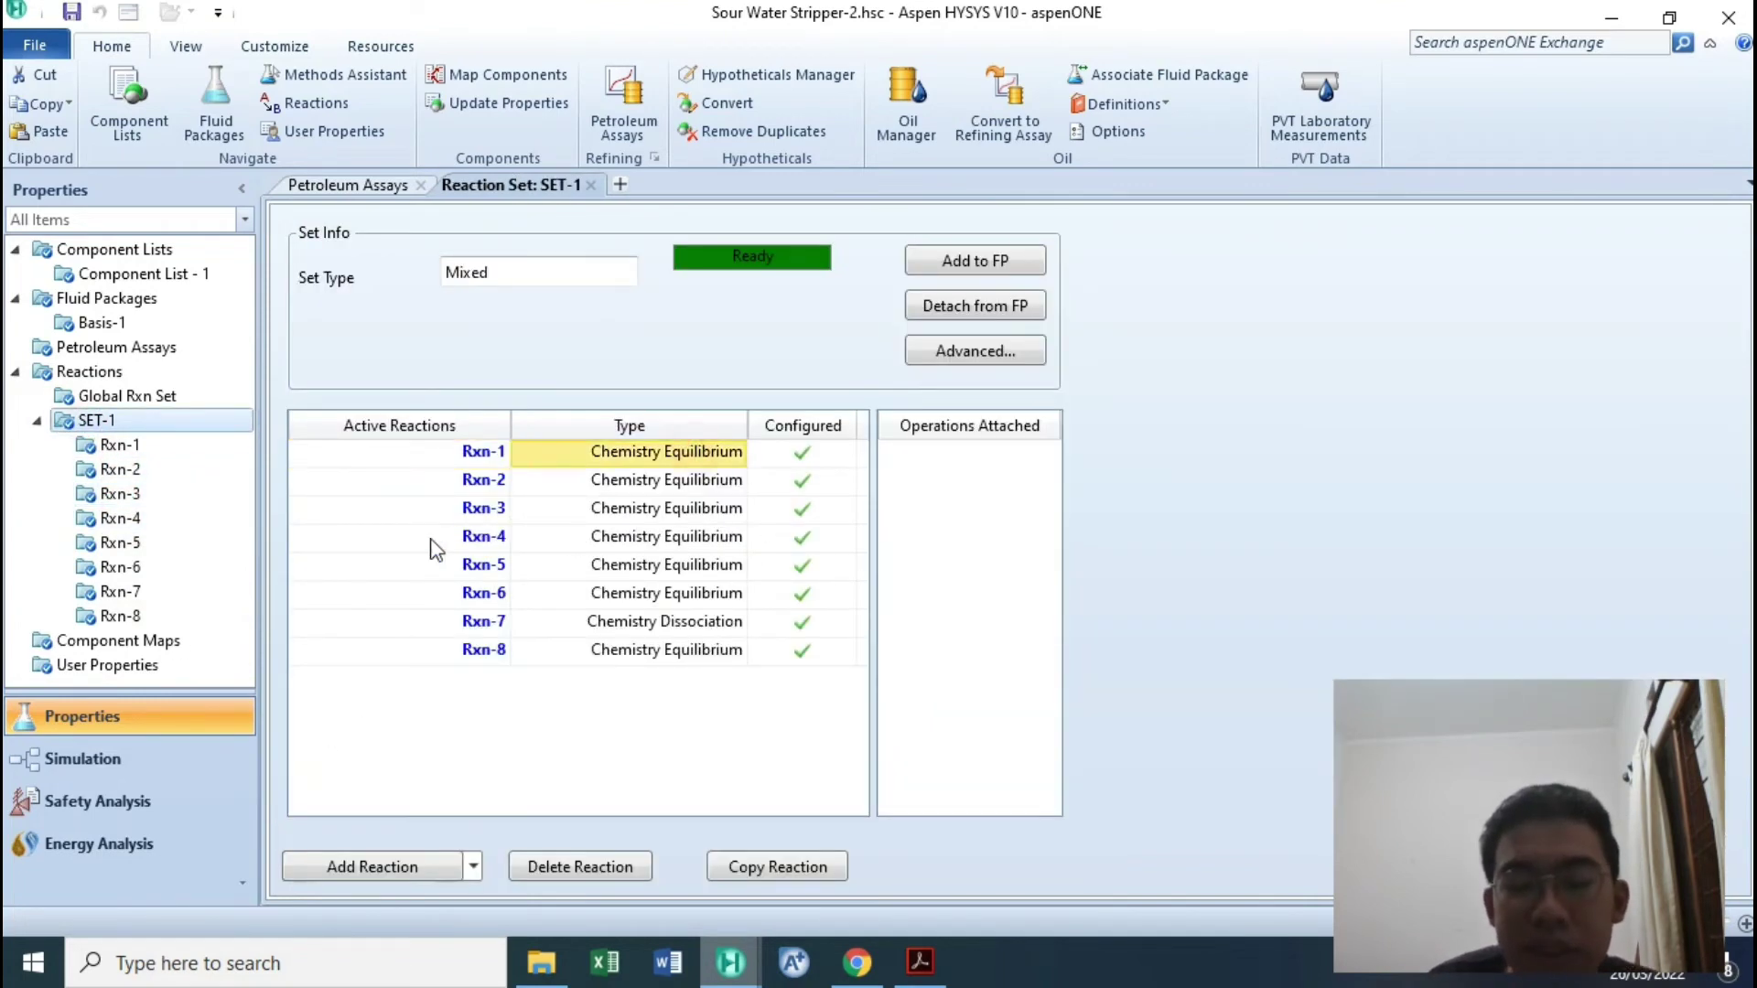
Inspect the A, B and C coefficients of Rxn-1's Ln(Keq) equation, and close the reaction view.
{"action": "double_click", "coordinate": [479, 454]}
{"action": "left_click", "coordinate": [333, 415]}
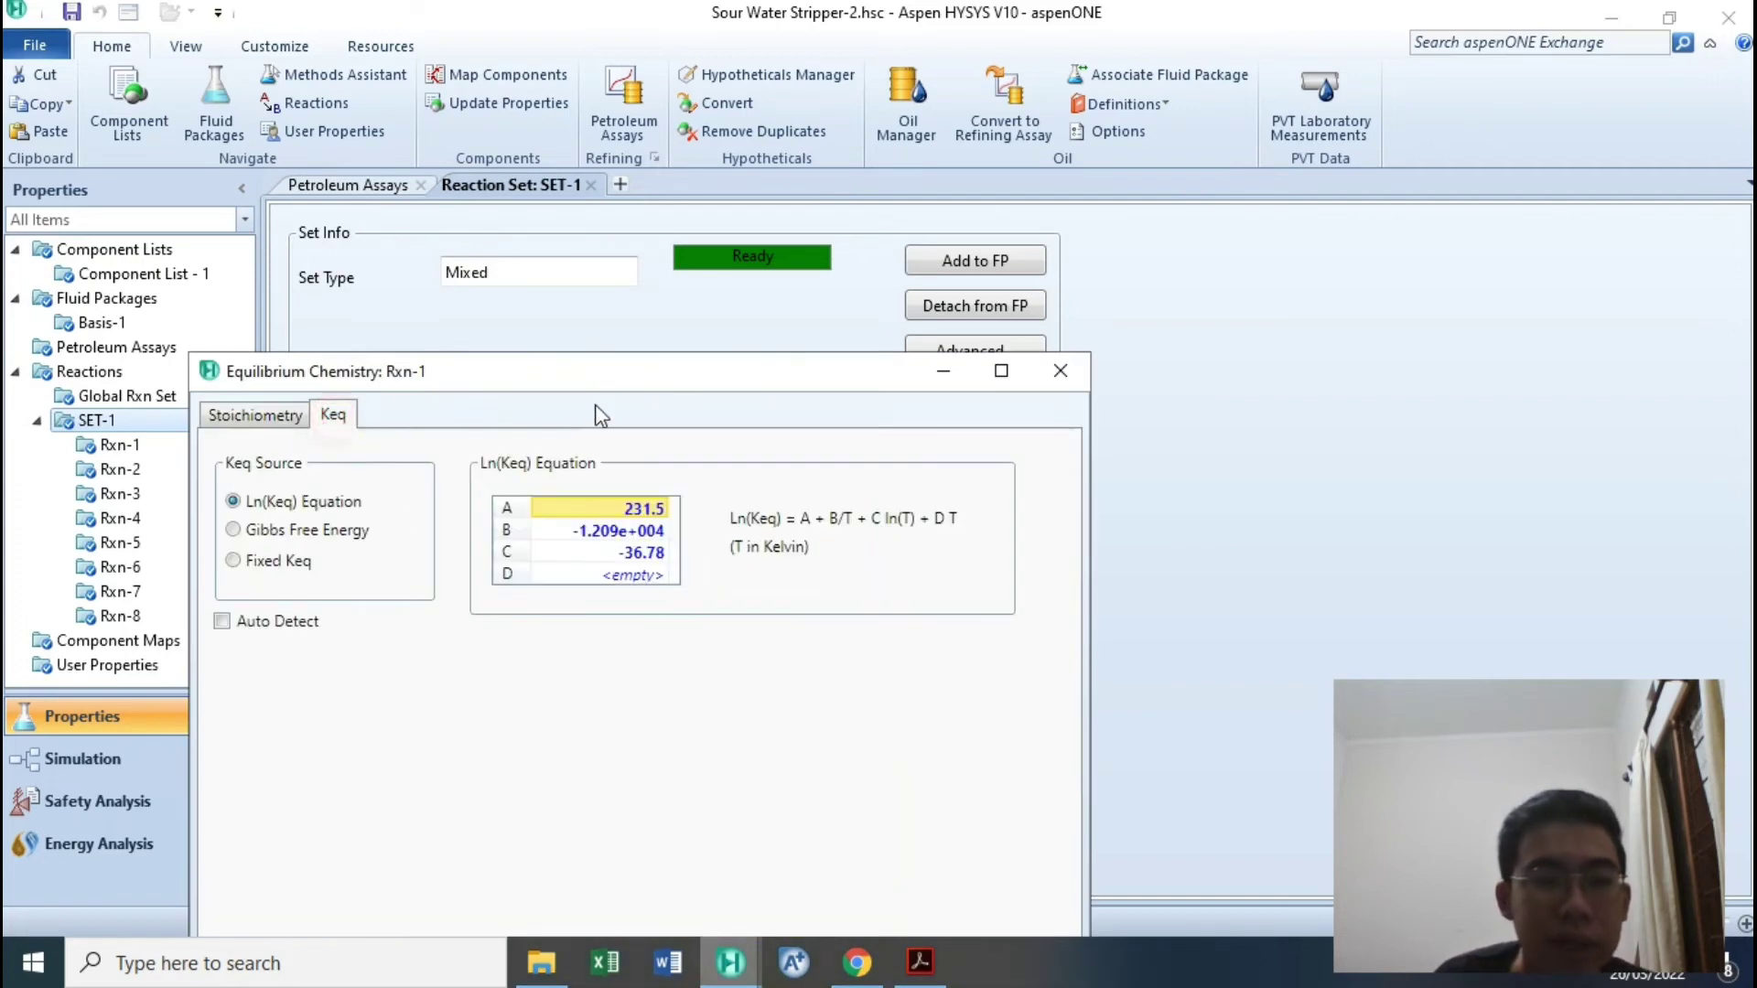
{"action": "left_click", "coordinate": [608, 531]}
{"action": "left_click", "coordinate": [611, 549]}
{"action": "left_click", "coordinate": [615, 530]}
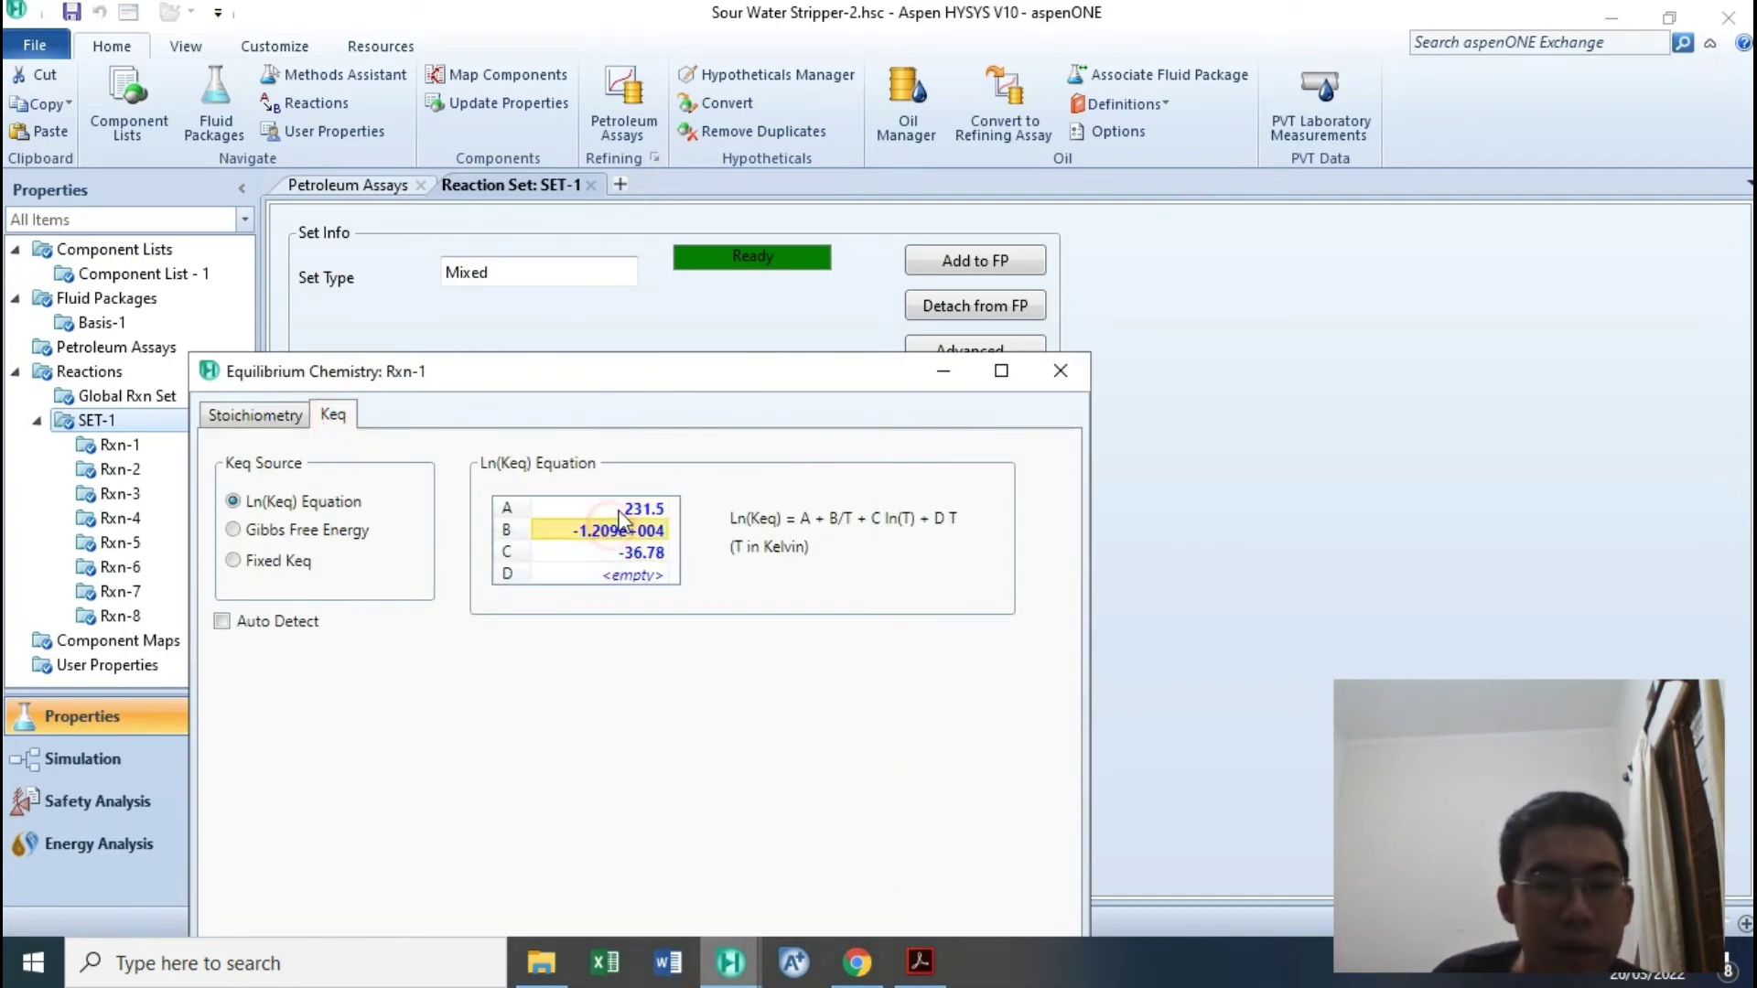
{"action": "left_click", "coordinate": [639, 549]}
{"action": "left_click", "coordinate": [639, 531]}
{"action": "left_click", "coordinate": [641, 552]}
{"action": "left_click", "coordinate": [642, 509]}
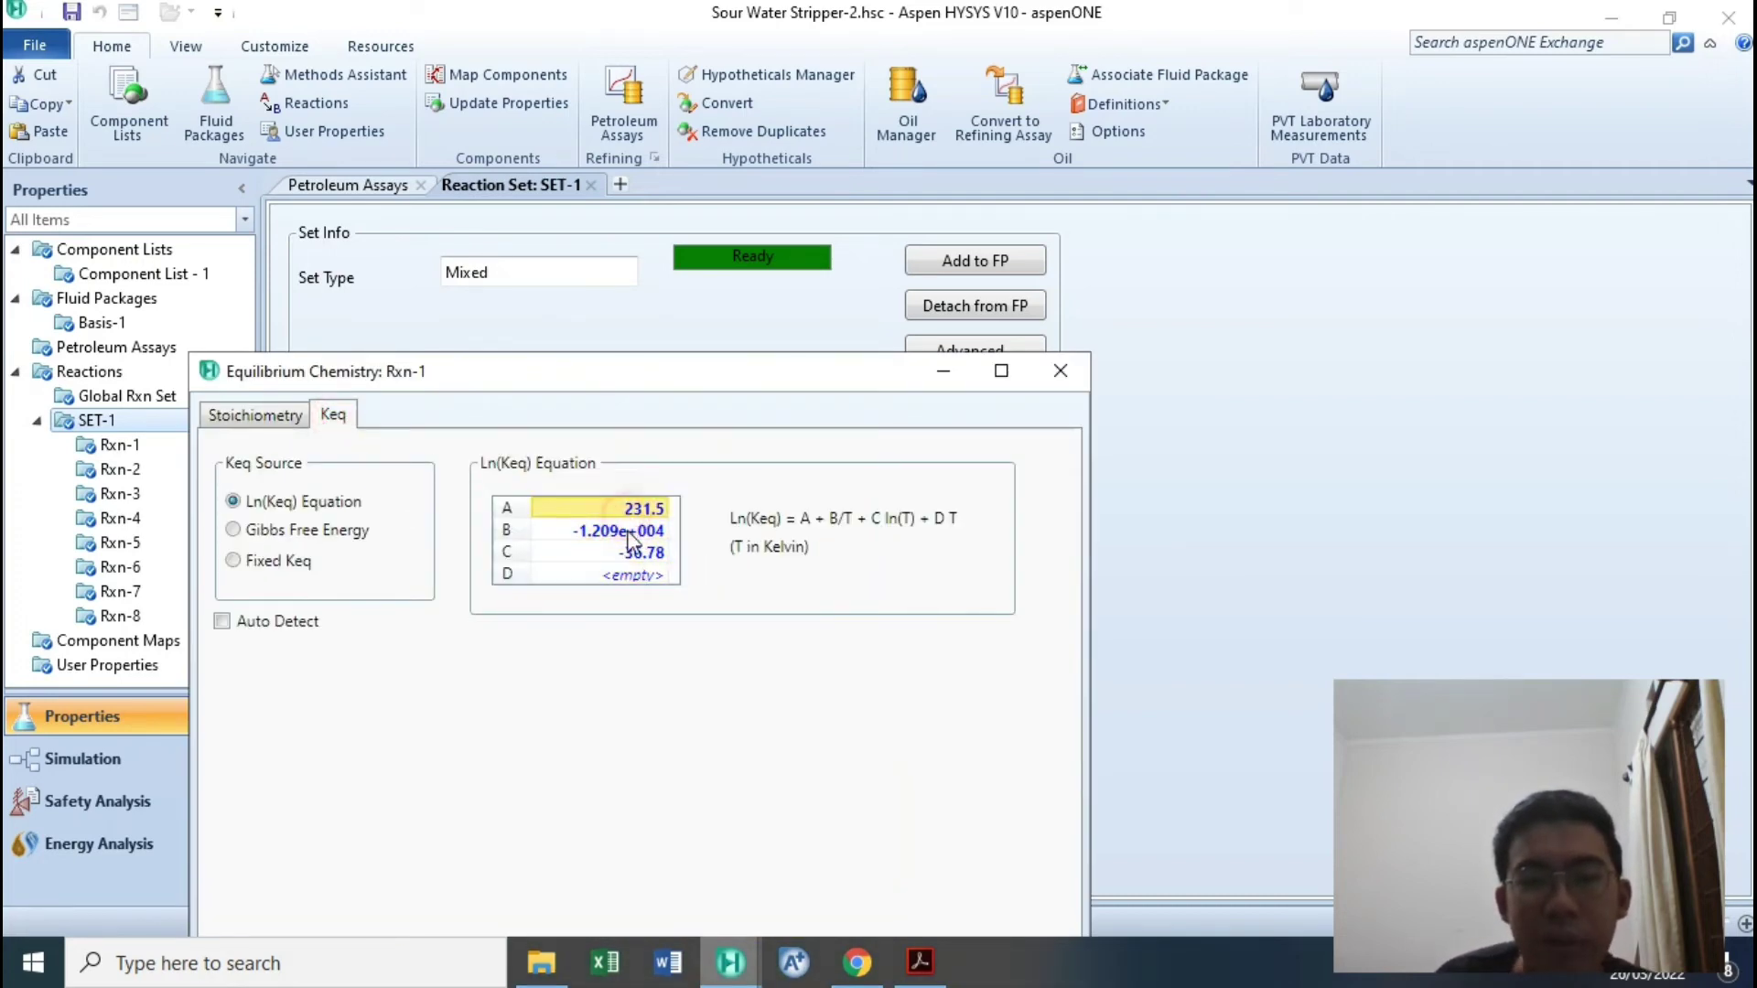
{"action": "left_click", "coordinate": [650, 551]}
{"action": "left_click", "coordinate": [641, 531]}
{"action": "left_click", "coordinate": [643, 509]}
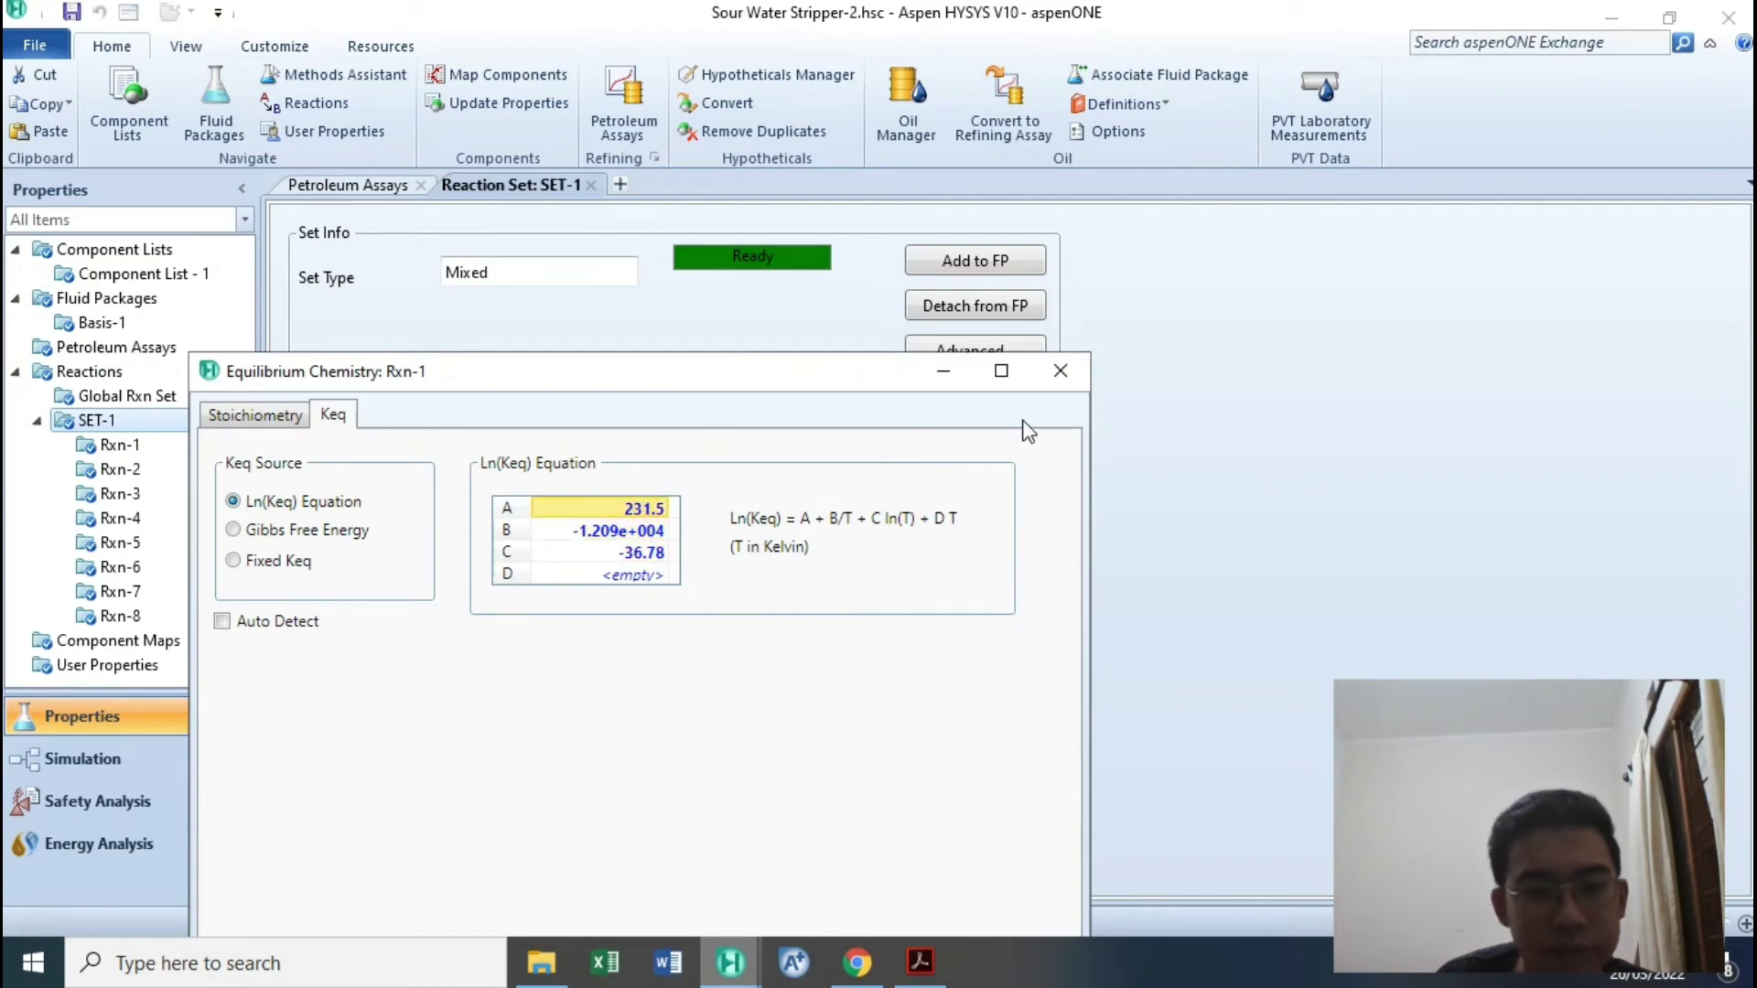
{"action": "left_click", "coordinate": [1064, 384]}
Switch to the simulation environment and look over the flowsheet section around the Hydrogen Sulfide Stripper.
{"action": "left_click", "coordinate": [101, 750]}
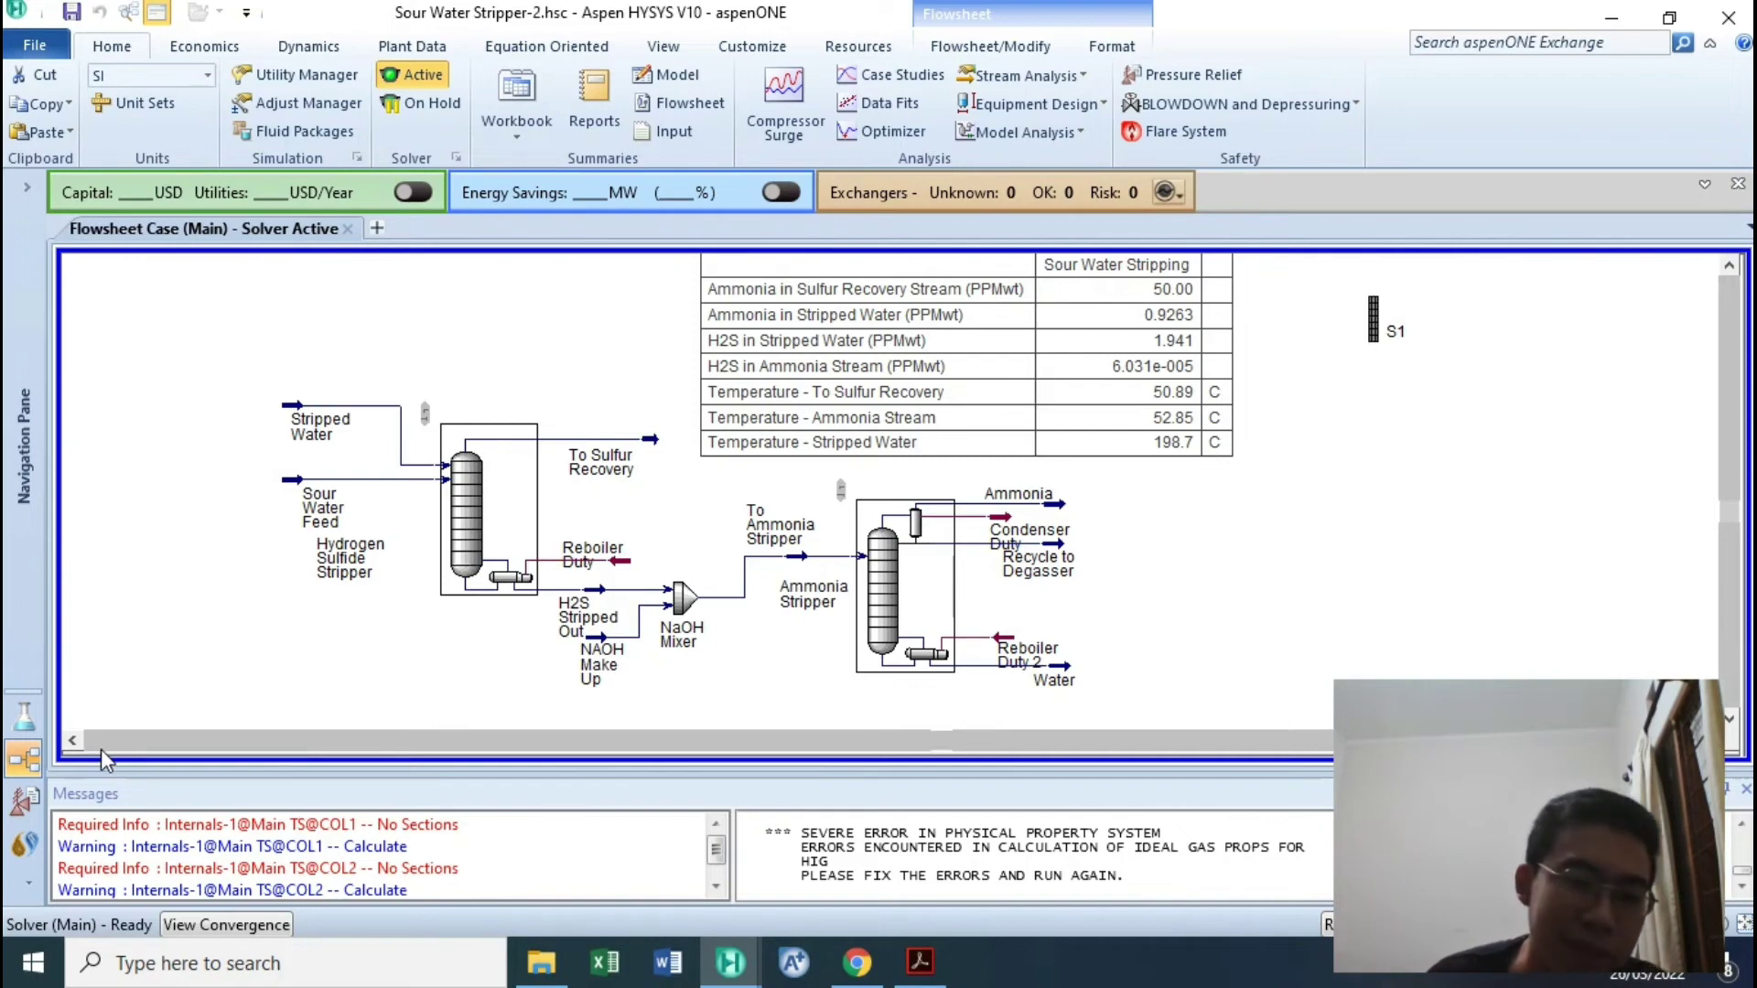
{"action": "left_click_drag", "start_coordinate": [158, 371], "coordinate": [659, 681]}
{"action": "left_click", "coordinate": [247, 470]}
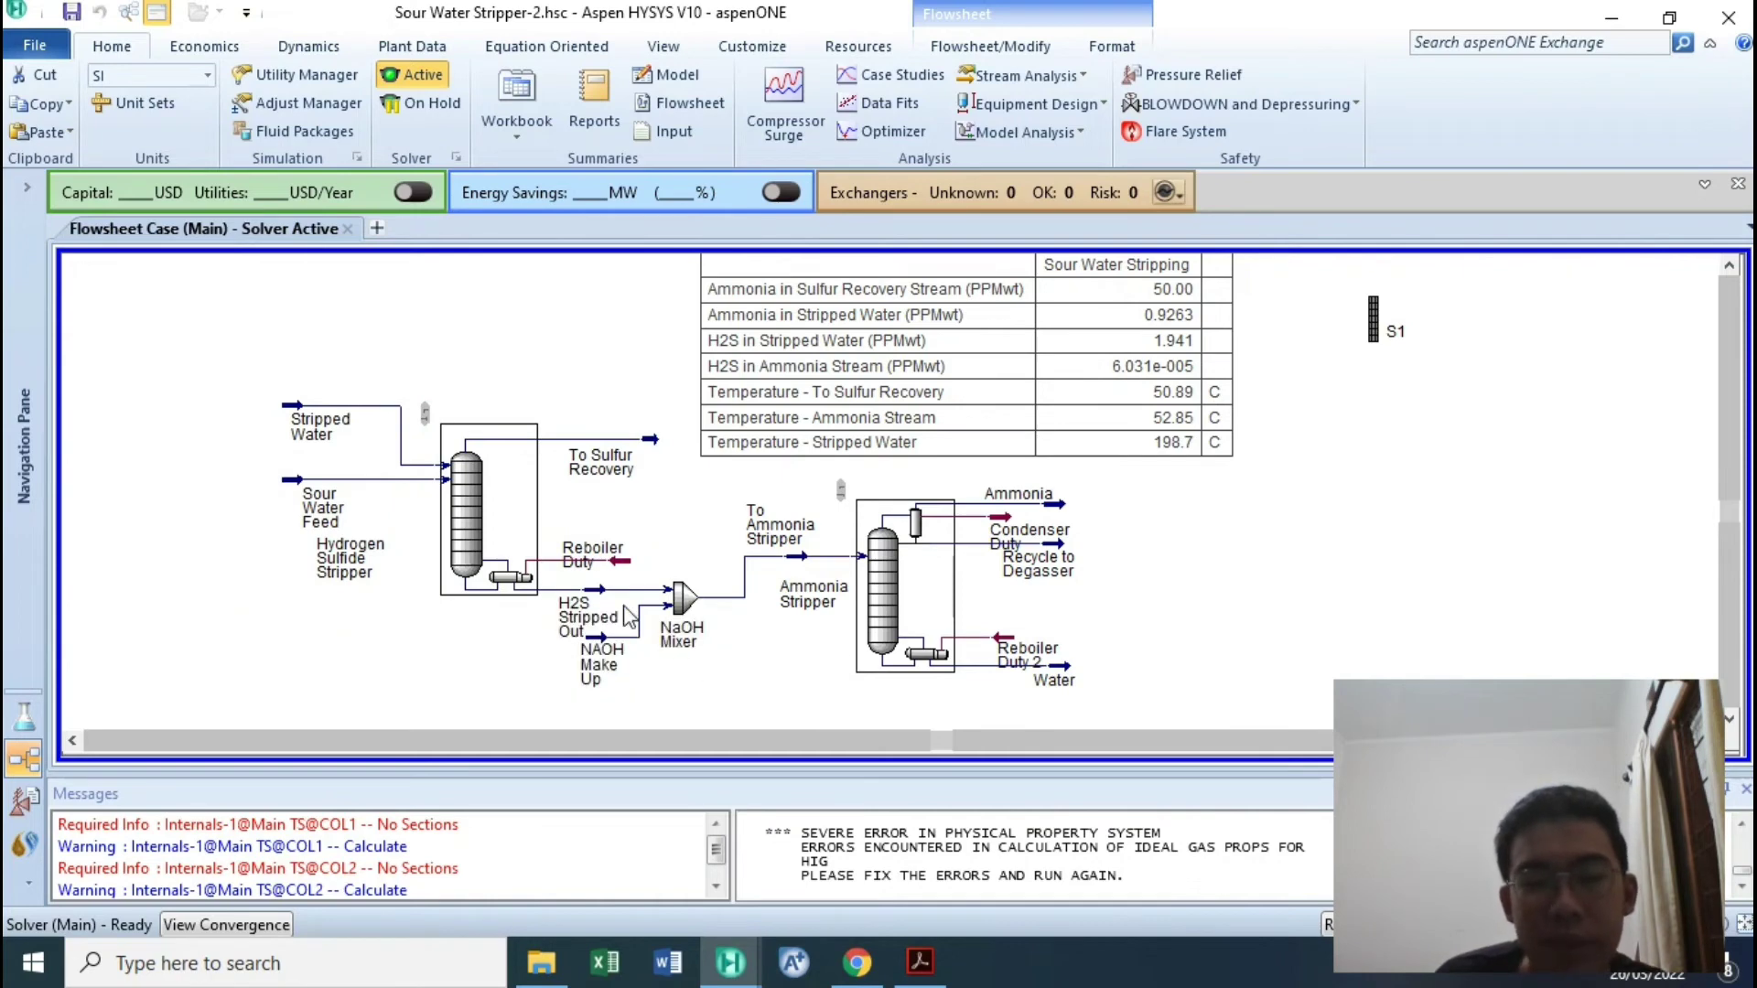
Examine the To Sulfur Recovery stream's composition, focusing on Hydrogen-Sulfide and Carbon-Dioxide mass fractions, and close the stream view.
{"action": "double_click", "coordinate": [651, 441]}
{"action": "left_click", "coordinate": [115, 363]}
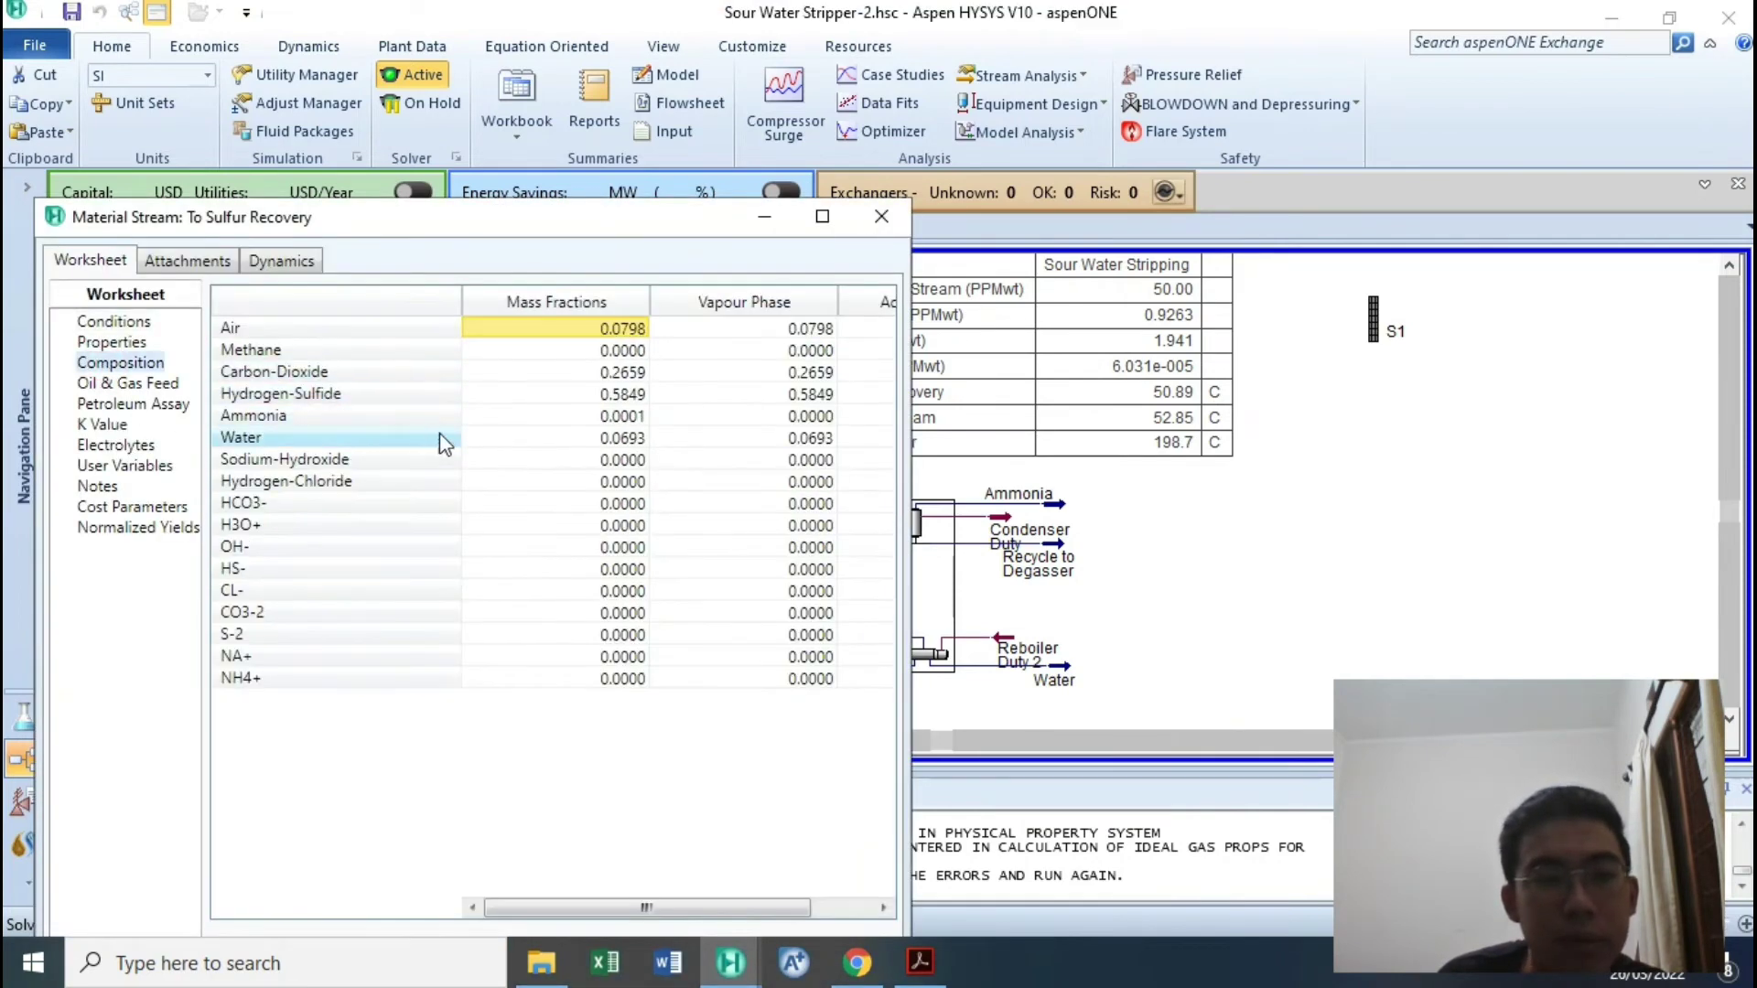
{"action": "left_click", "coordinate": [549, 394]}
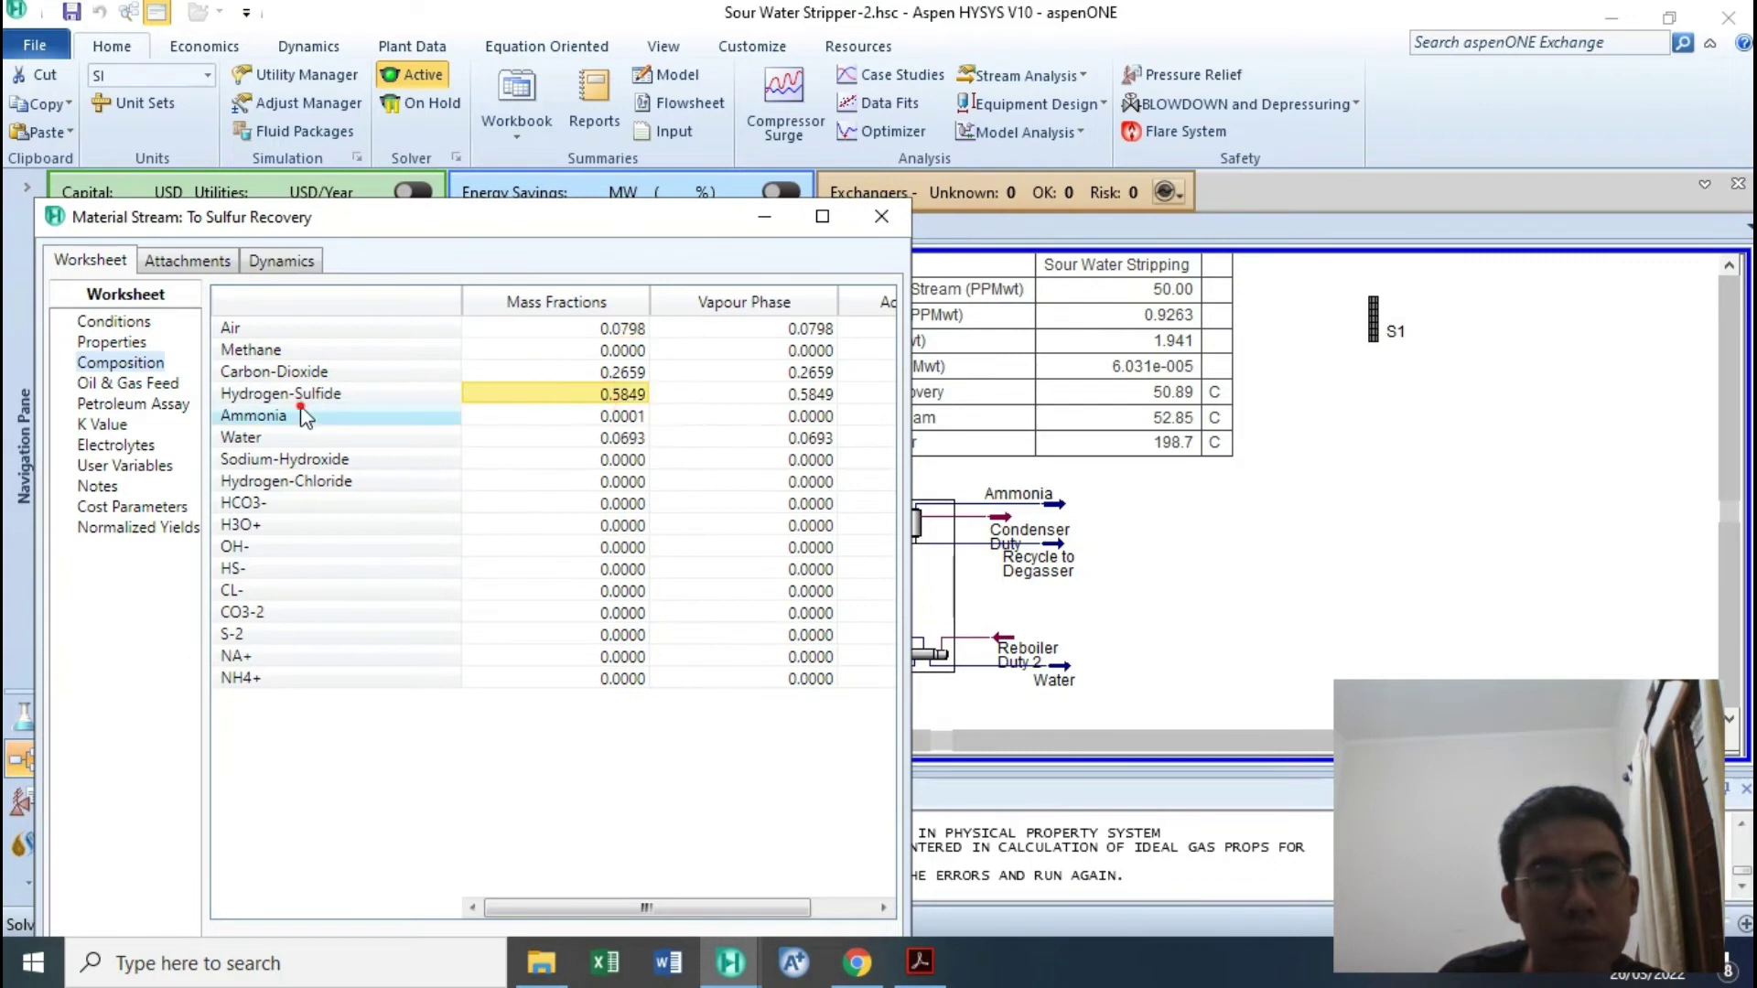
{"action": "left_click", "coordinate": [344, 398]}
{"action": "left_click", "coordinate": [543, 404]}
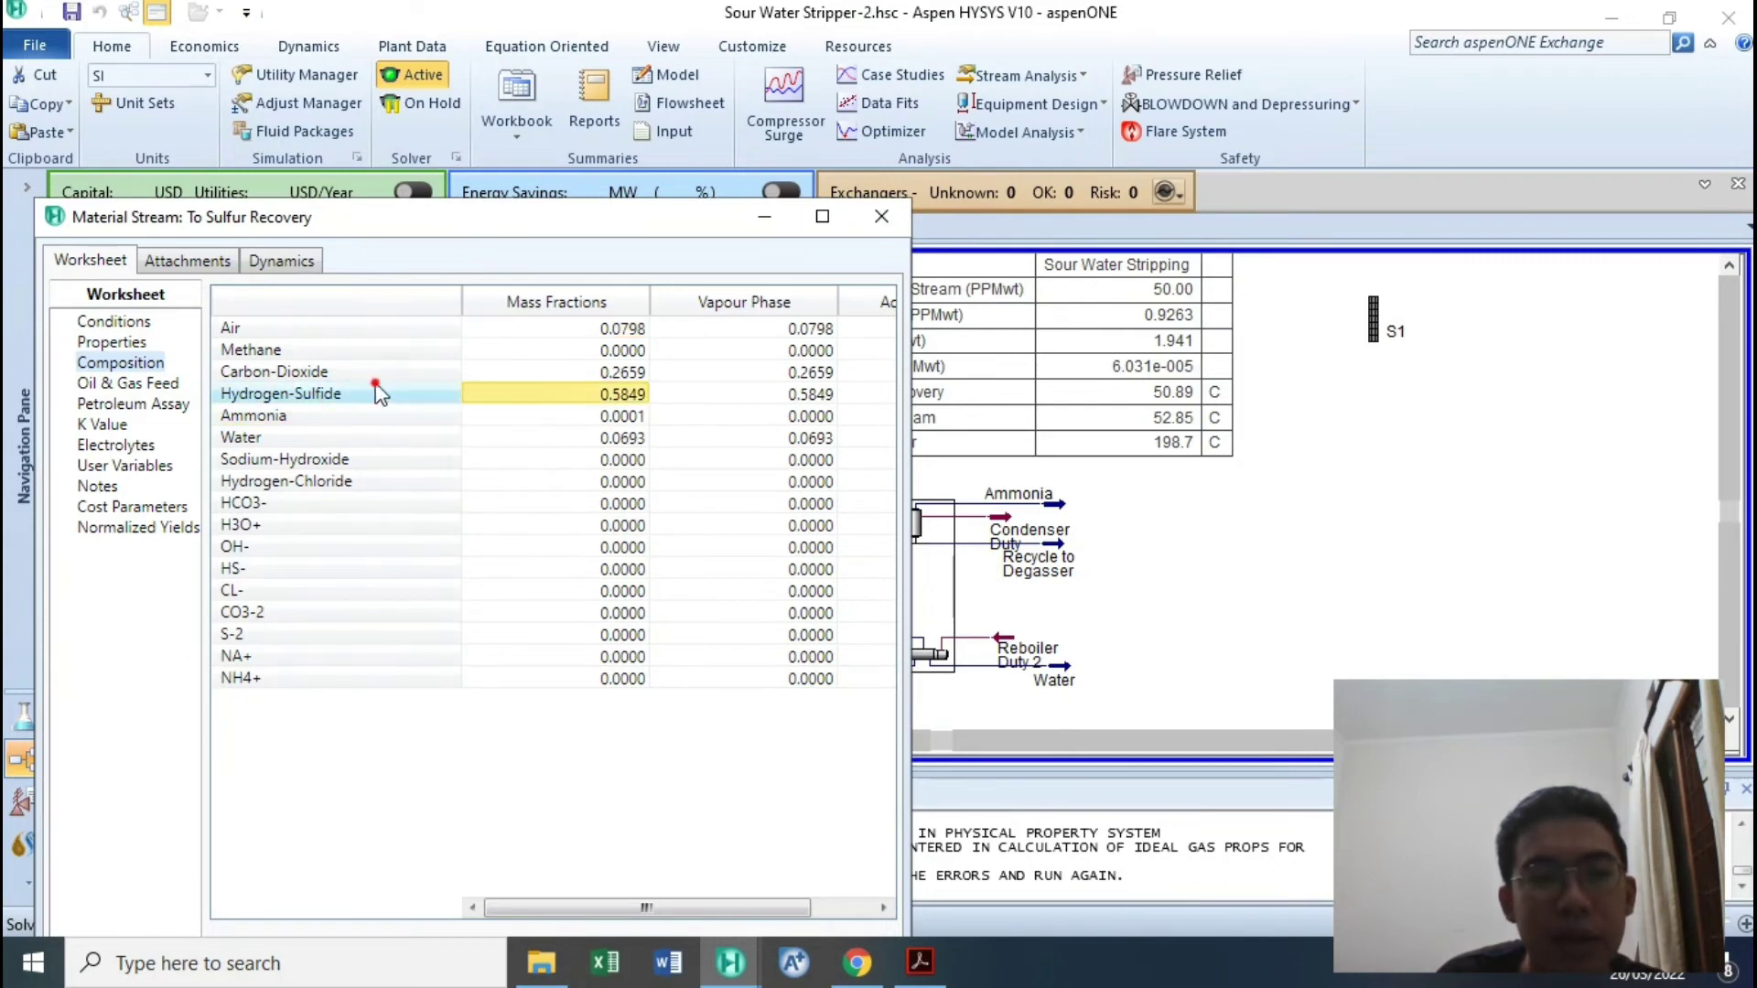
{"action": "left_click", "coordinate": [302, 373]}
{"action": "left_click", "coordinate": [560, 375]}
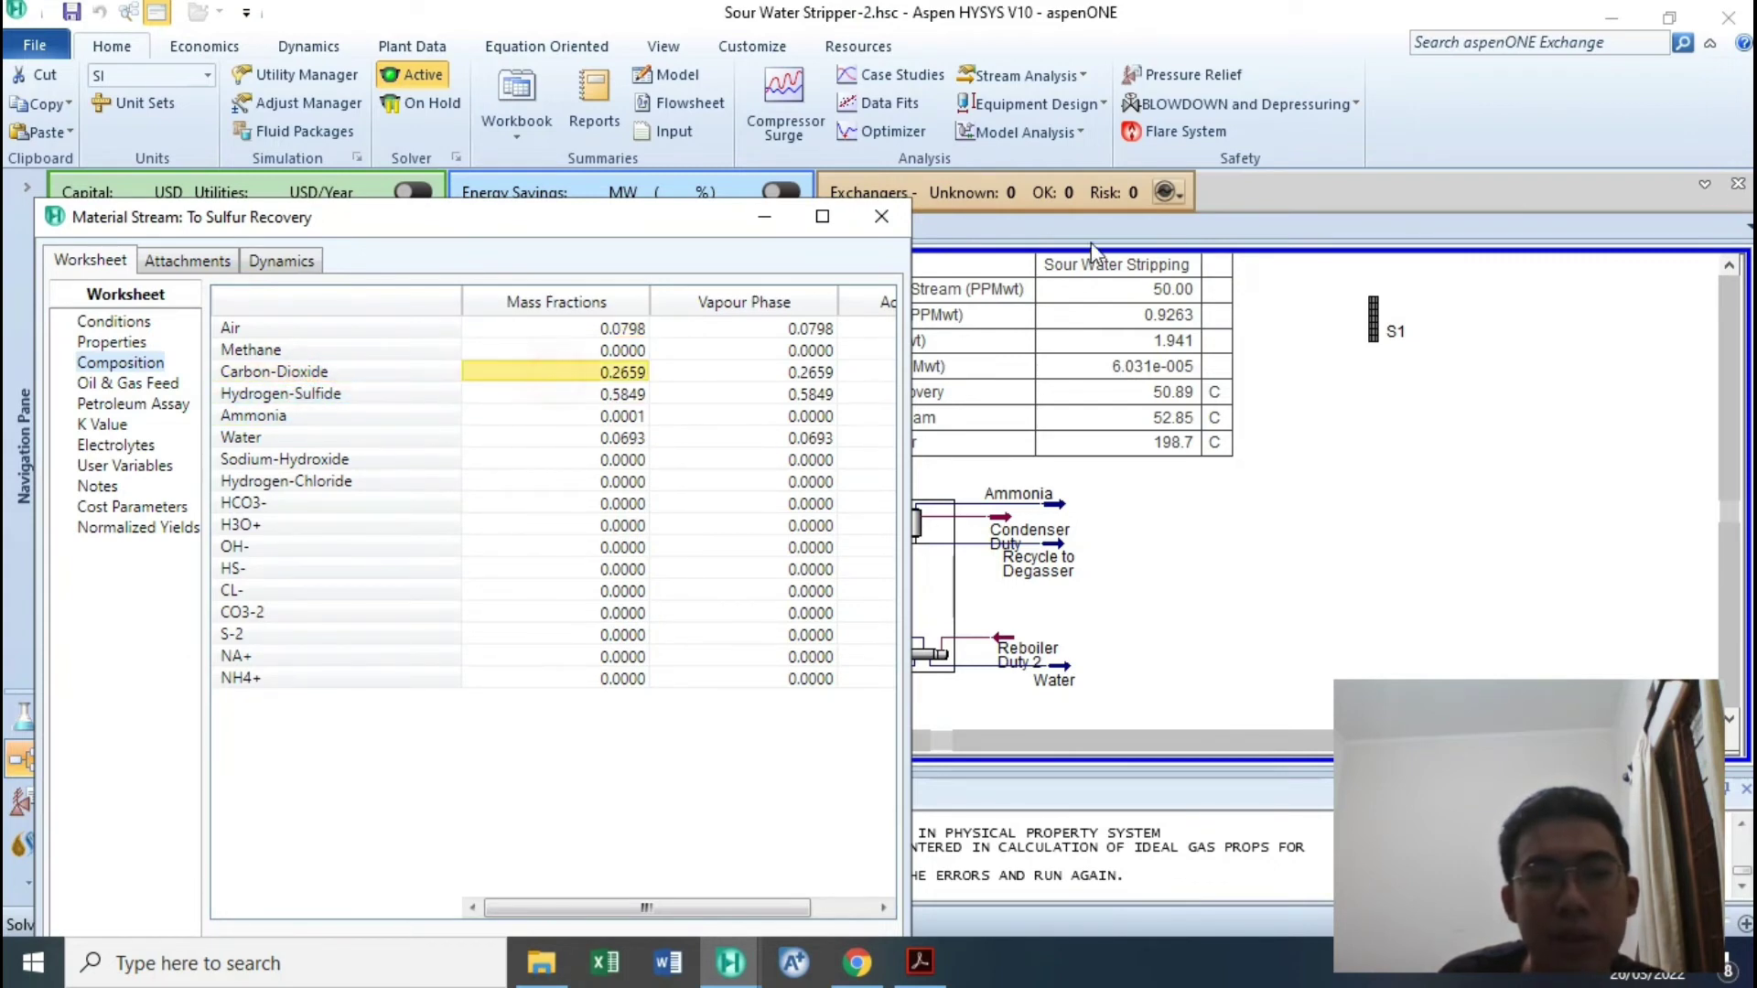
{"action": "left_click", "coordinate": [881, 217]}
{"action": "left_click_drag", "start_coordinate": [611, 471], "coordinate": [607, 472]}
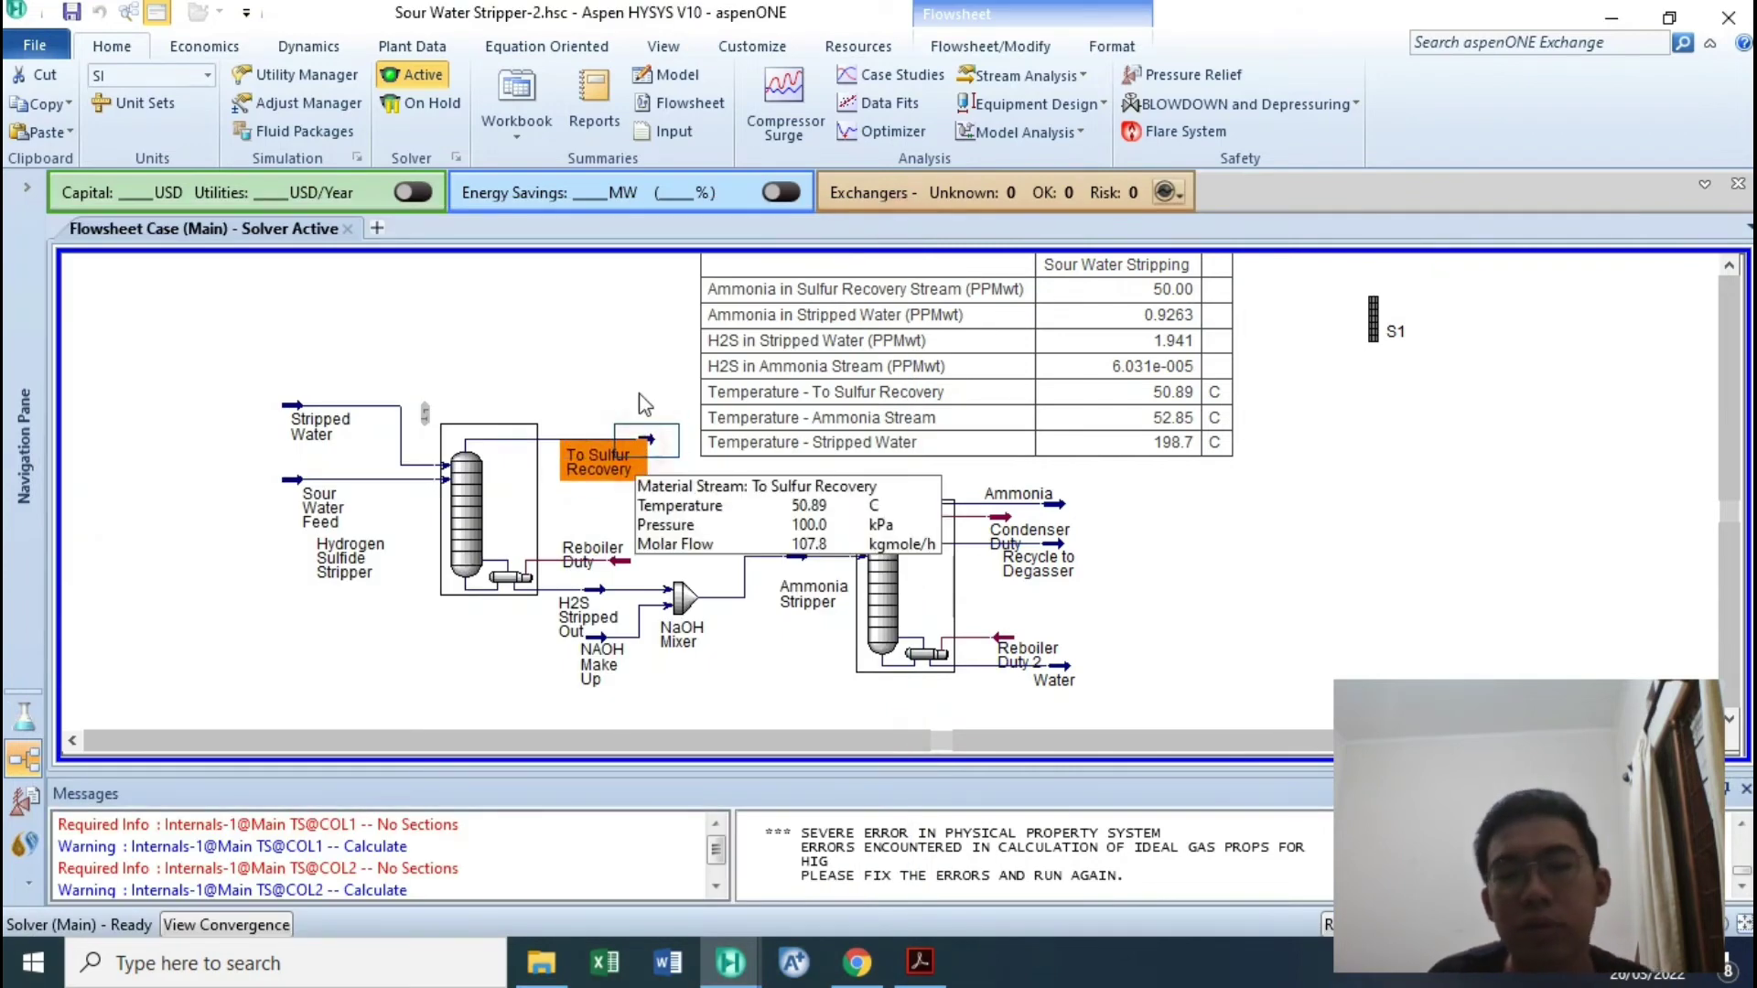
Move the Sour Water Feed stream outward, away from the Hydrogen Sulfide Stripper.
{"action": "left_click", "coordinate": [692, 478]}
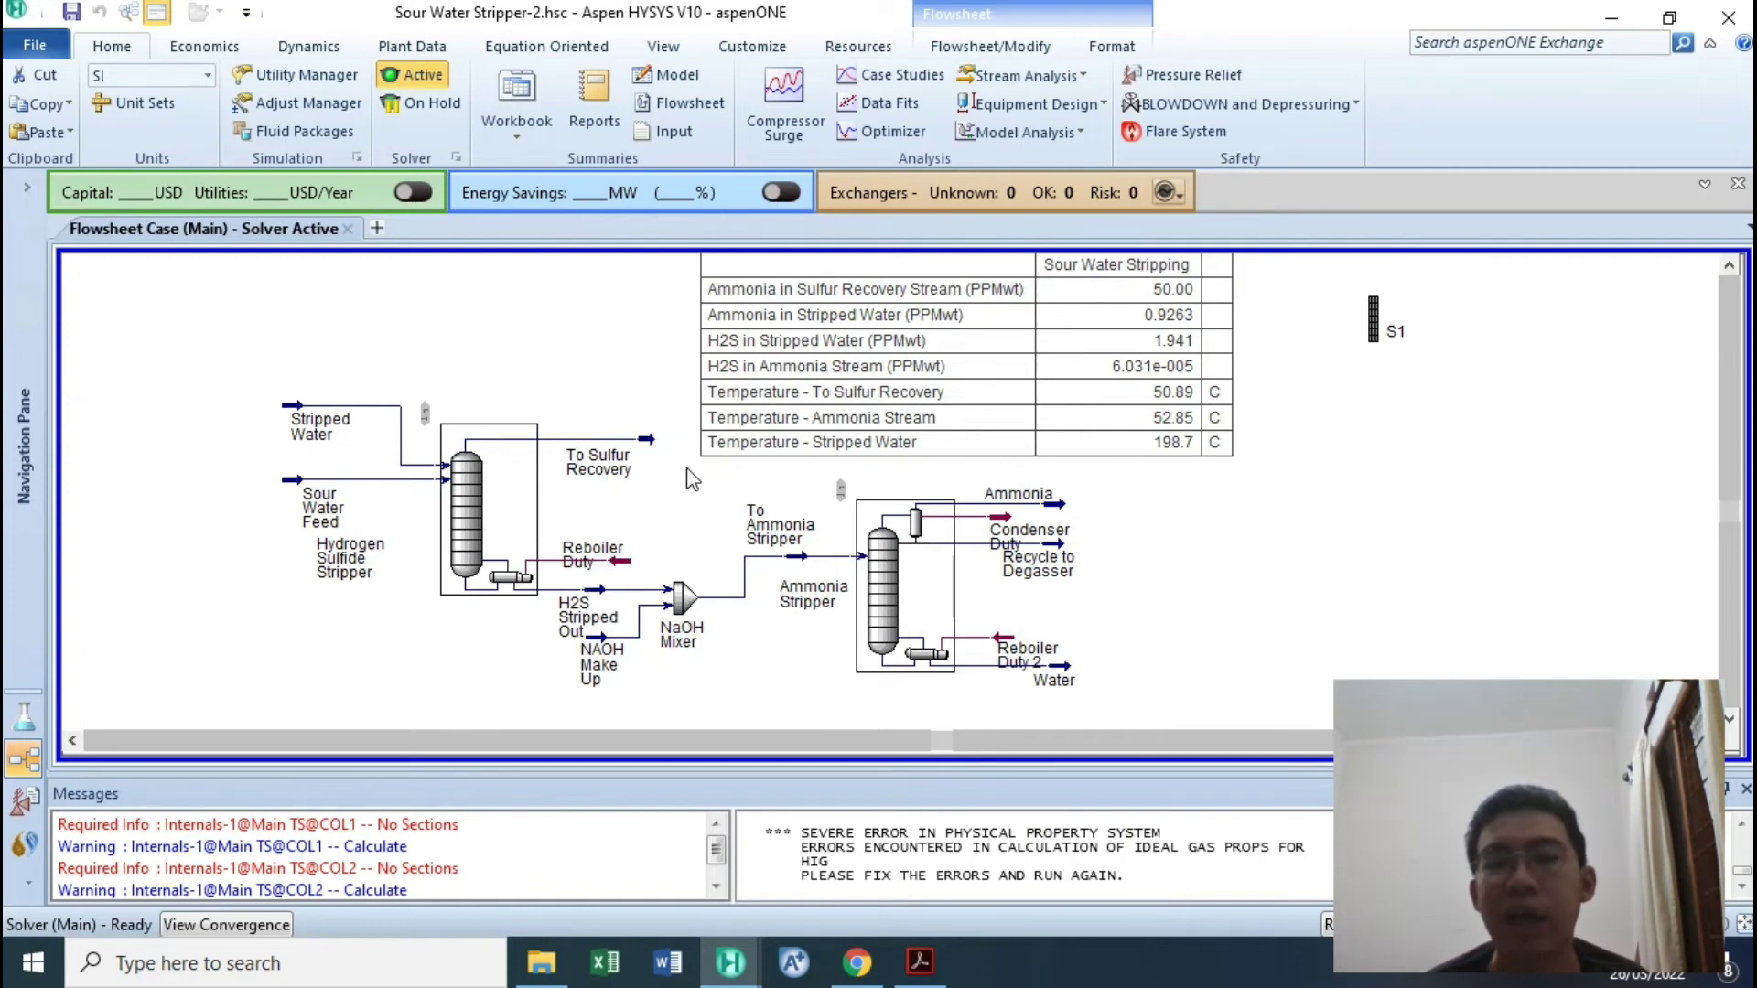
{"action": "double_click", "coordinate": [289, 494]}
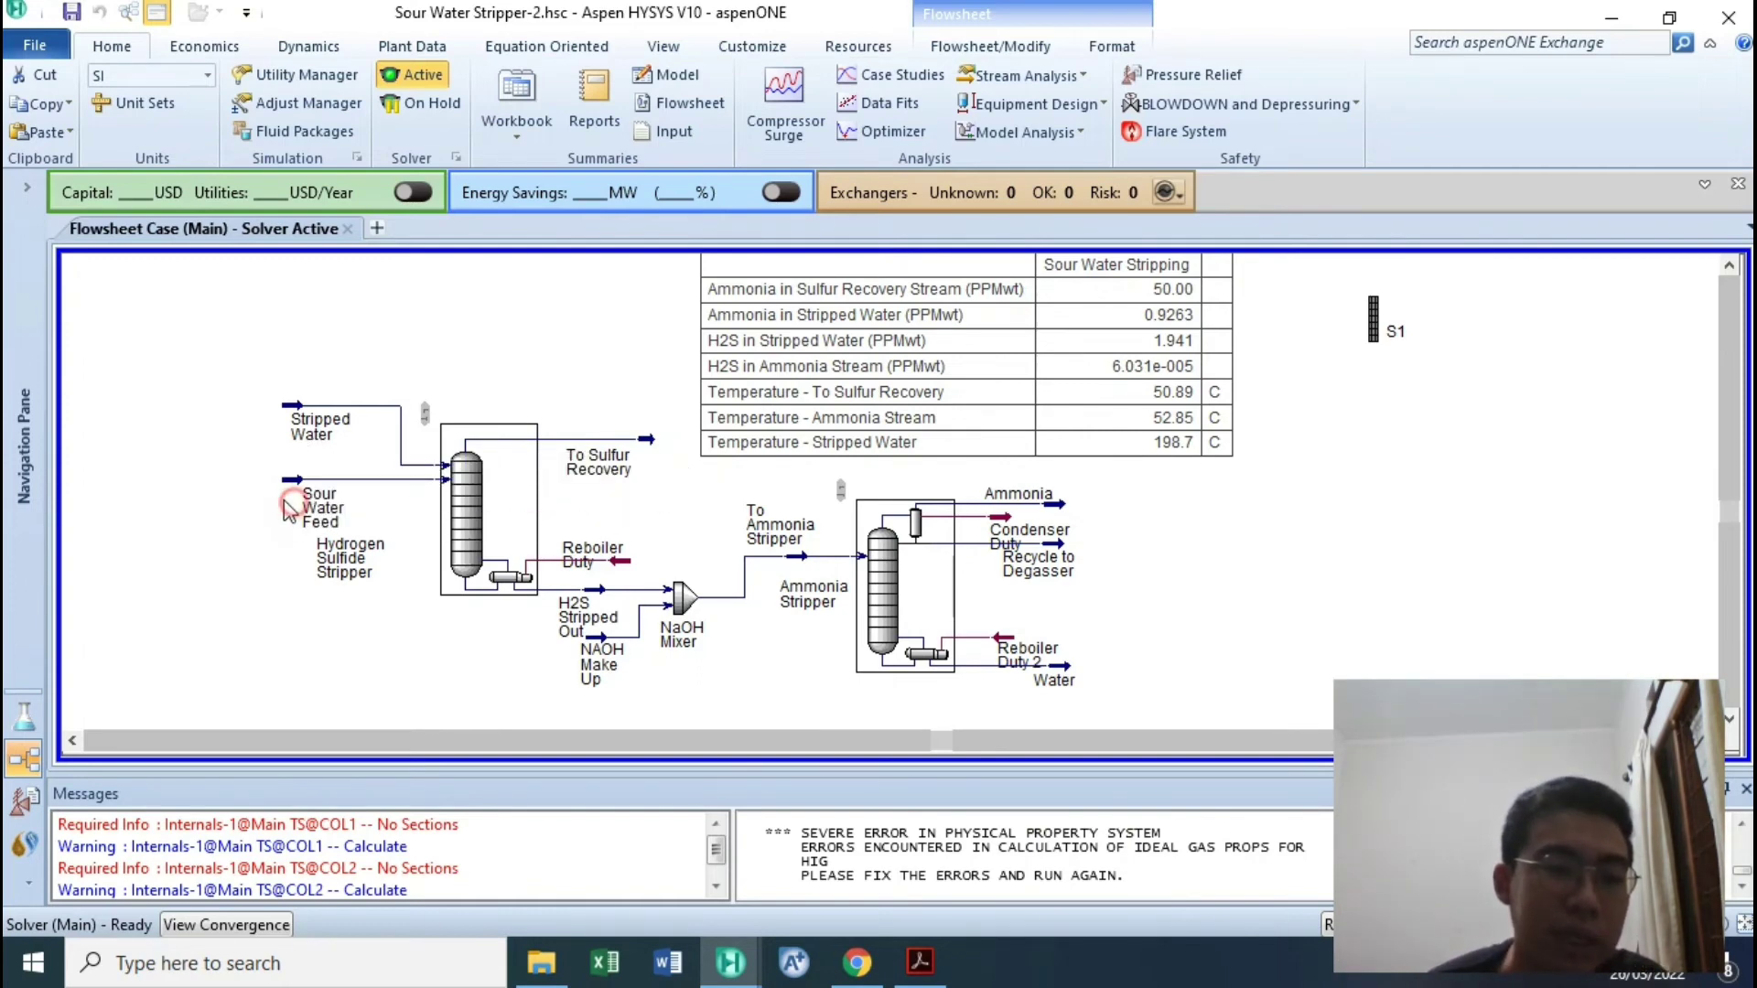
{"action": "left_click_drag", "start_coordinate": [289, 494], "coordinate": [246, 498]}
Examine the Stripped Water stream's composition, focusing on the Hydrogen-Chloride mole fraction, and close the stream view.
{"action": "left_click", "coordinate": [296, 419]}
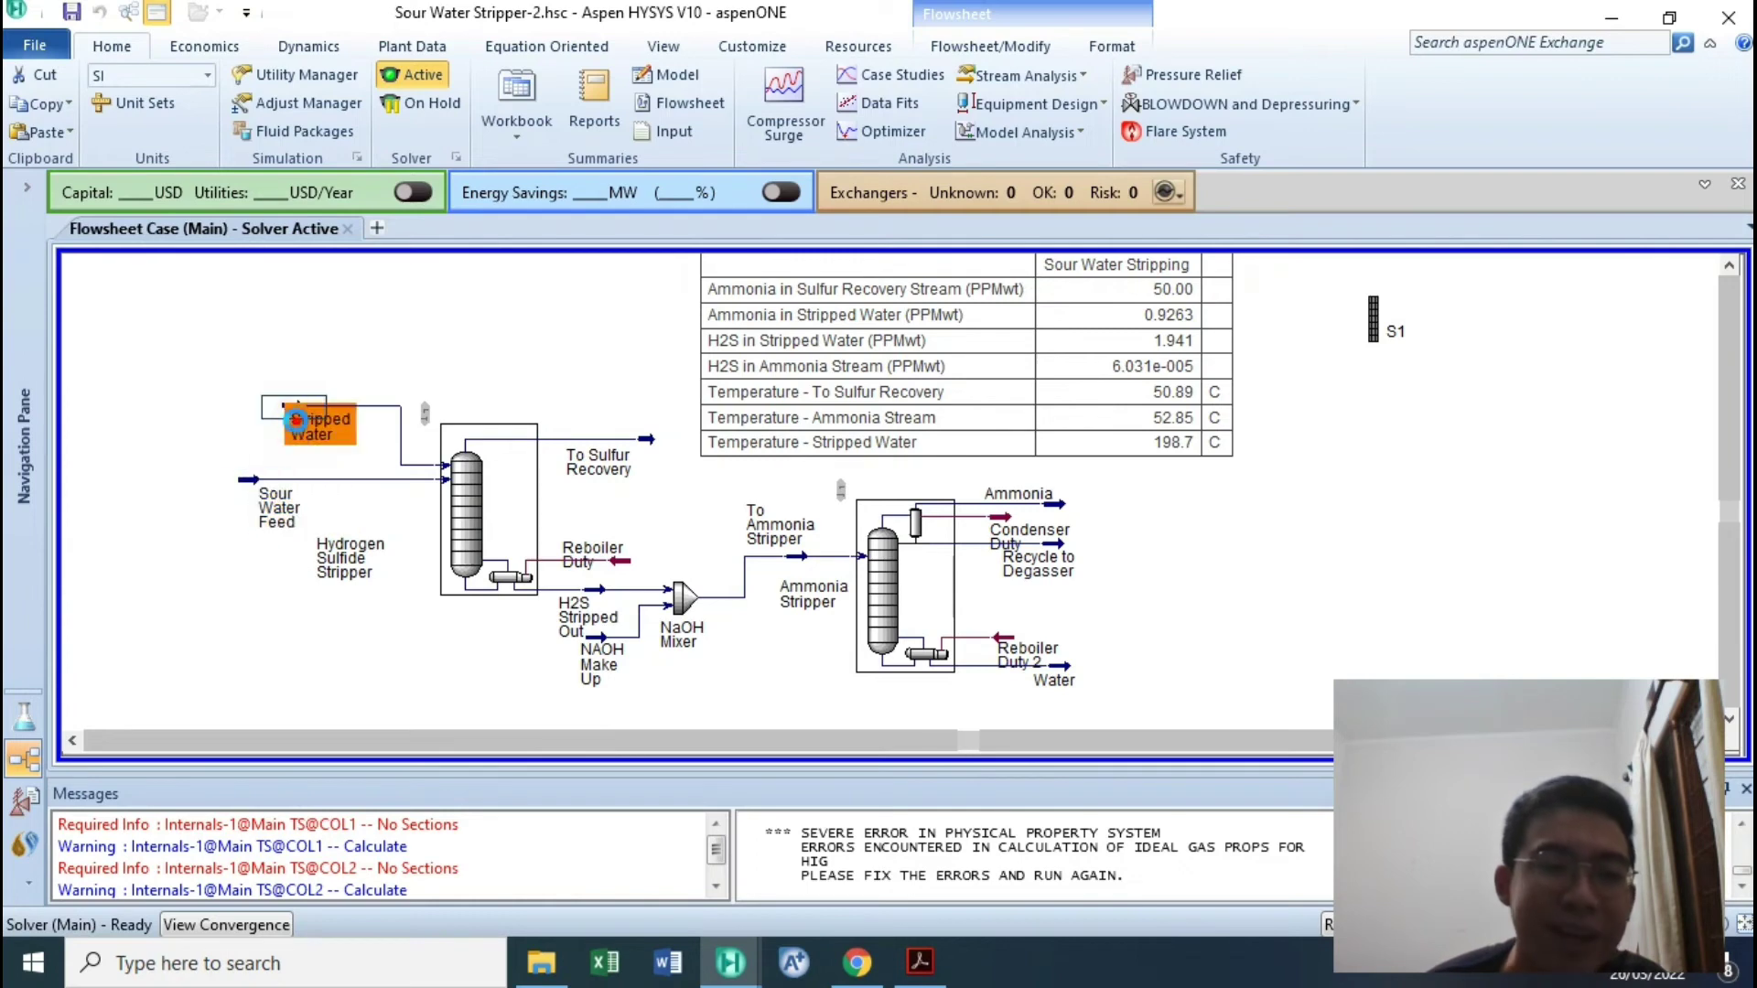
{"action": "double_click", "coordinate": [296, 419]}
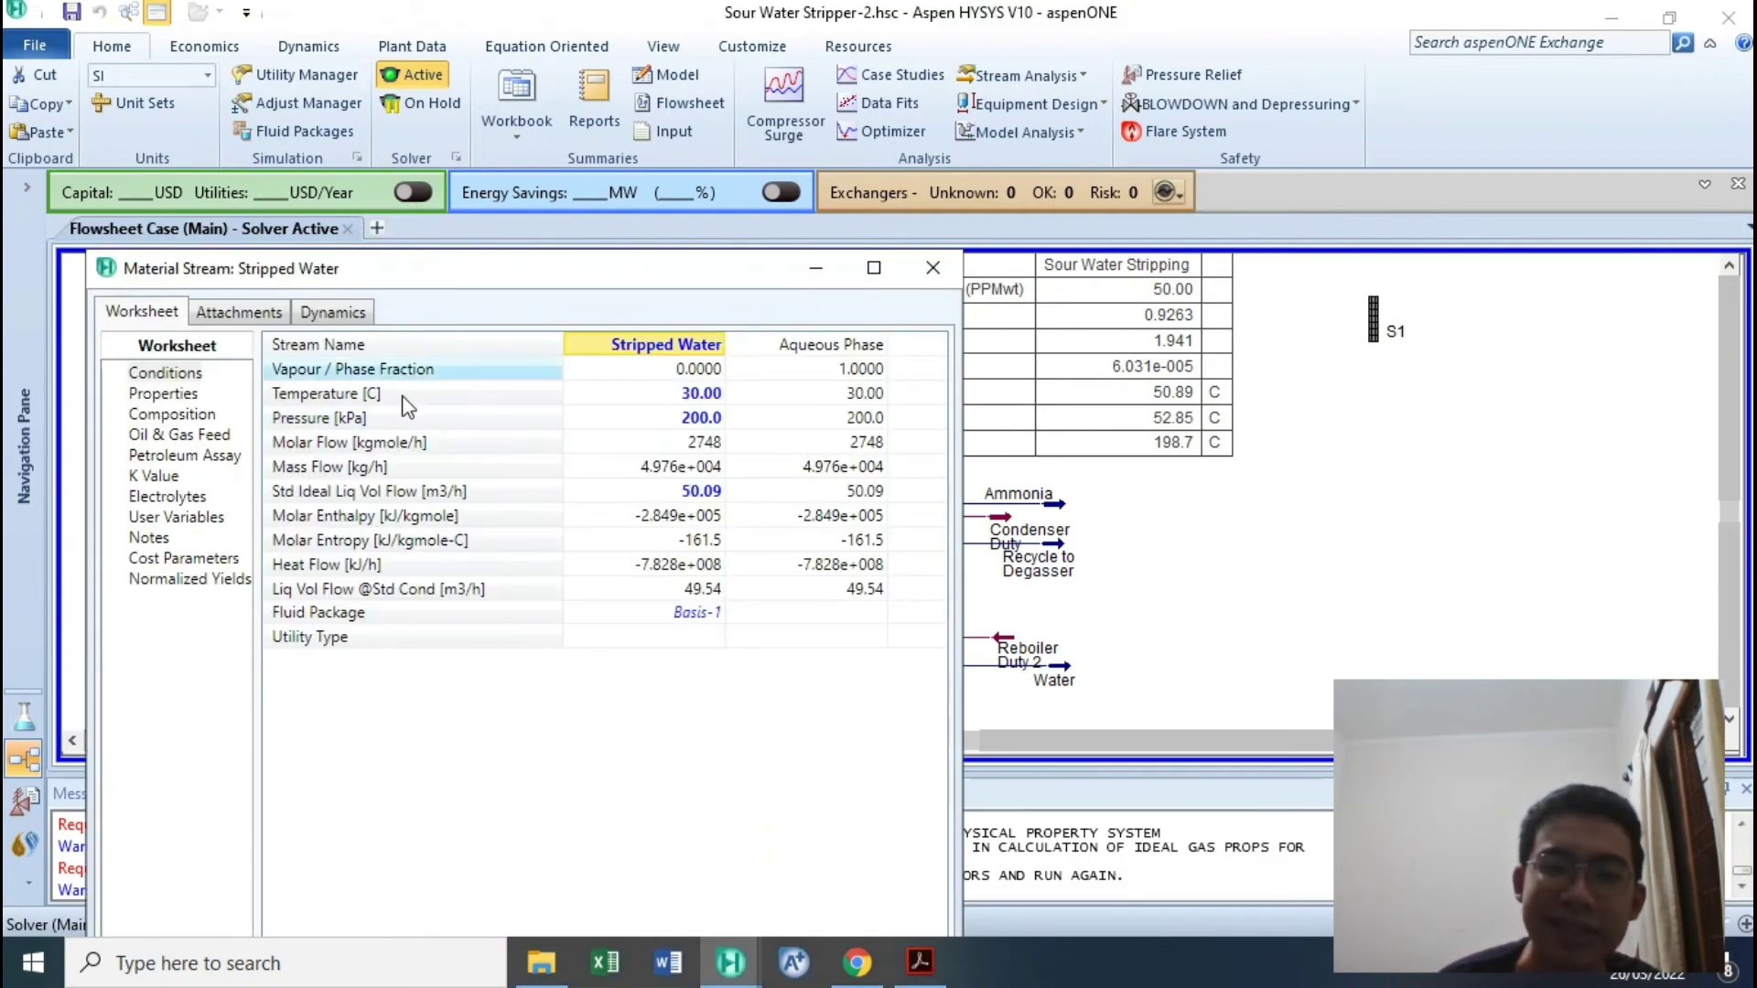
{"action": "left_click", "coordinate": [169, 416]}
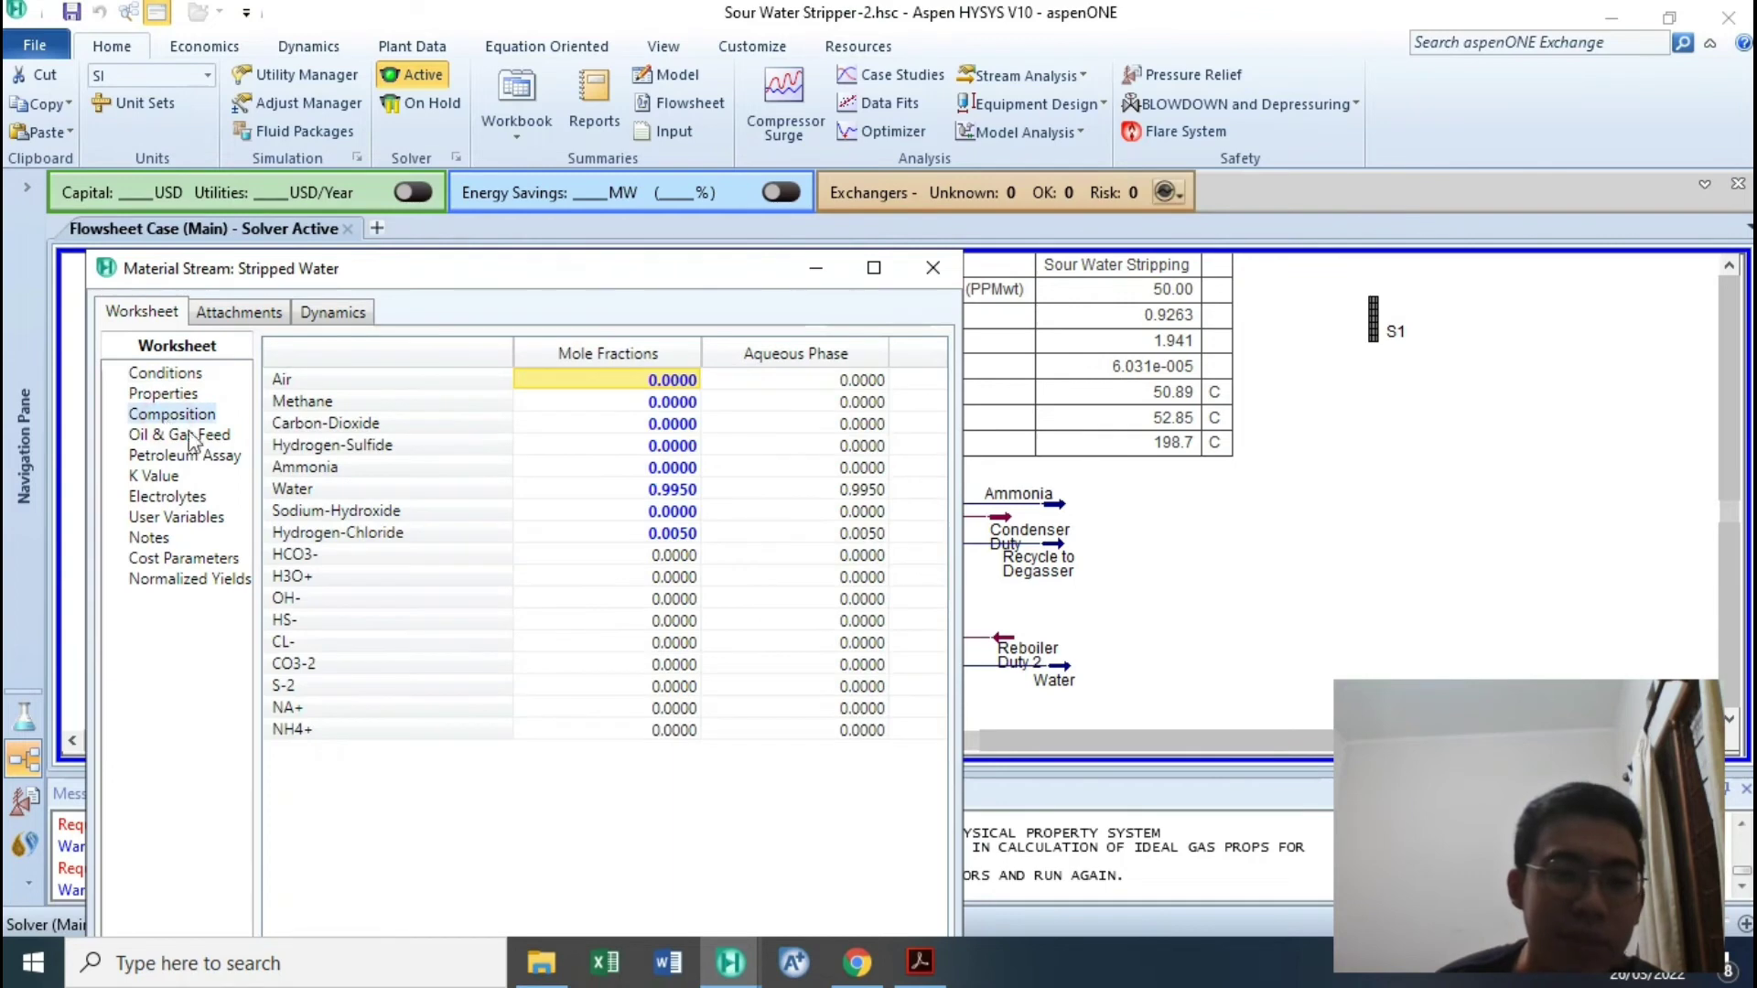
{"action": "left_click", "coordinate": [439, 532]}
{"action": "left_click", "coordinate": [950, 291]}
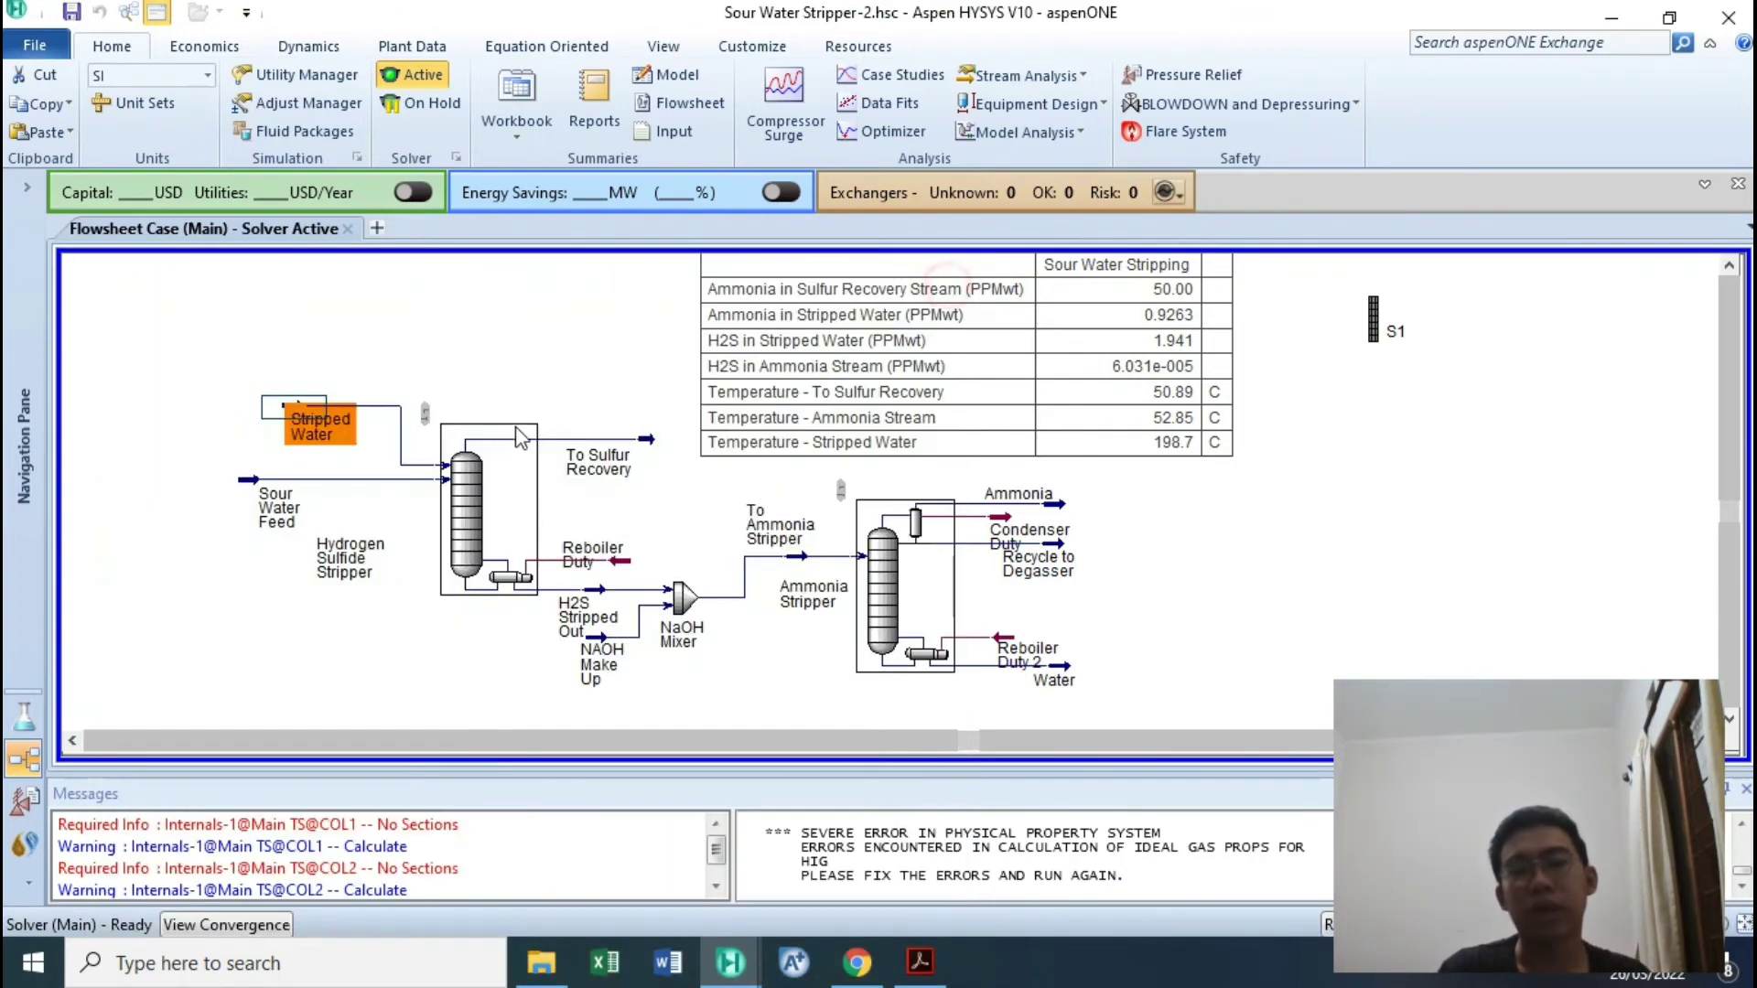
Reposition the Stripped Water stream above the Sour Water Feed, leaving nothing selected around the Hydrogen Sulfide Stripper.
{"action": "left_click_drag", "start_coordinate": [325, 418], "coordinate": [300, 406]}
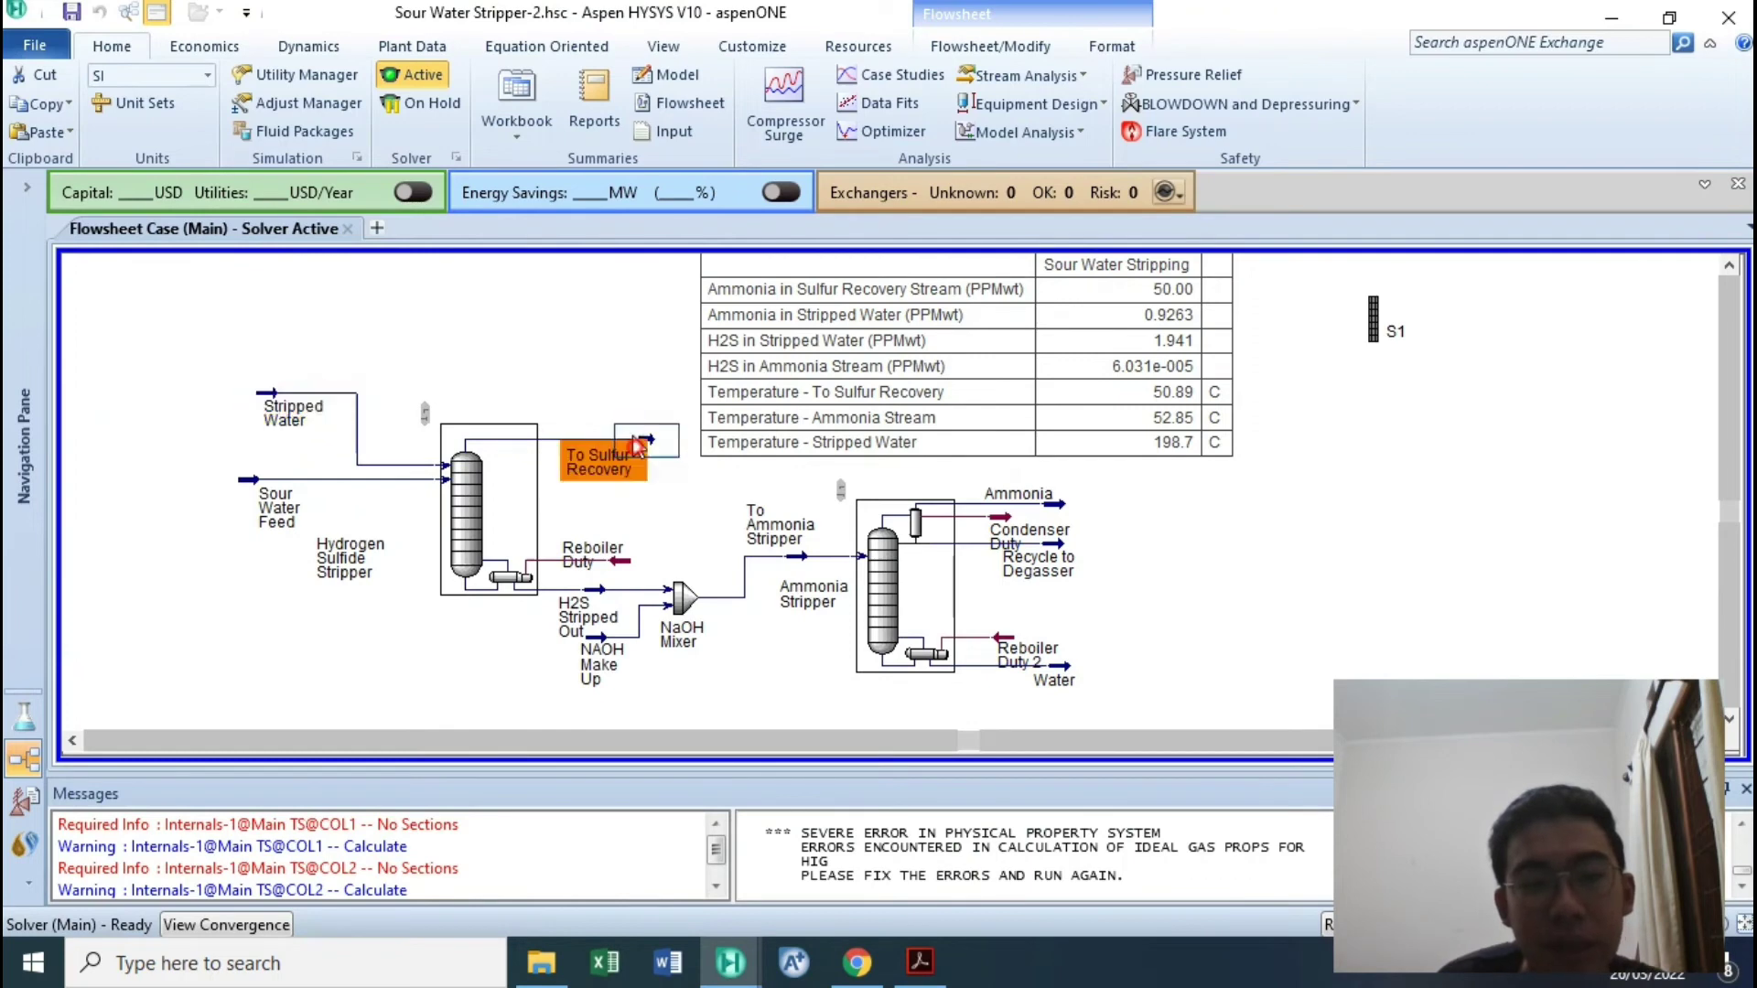
{"action": "left_click", "coordinate": [631, 454]}
{"action": "left_click", "coordinate": [607, 393]}
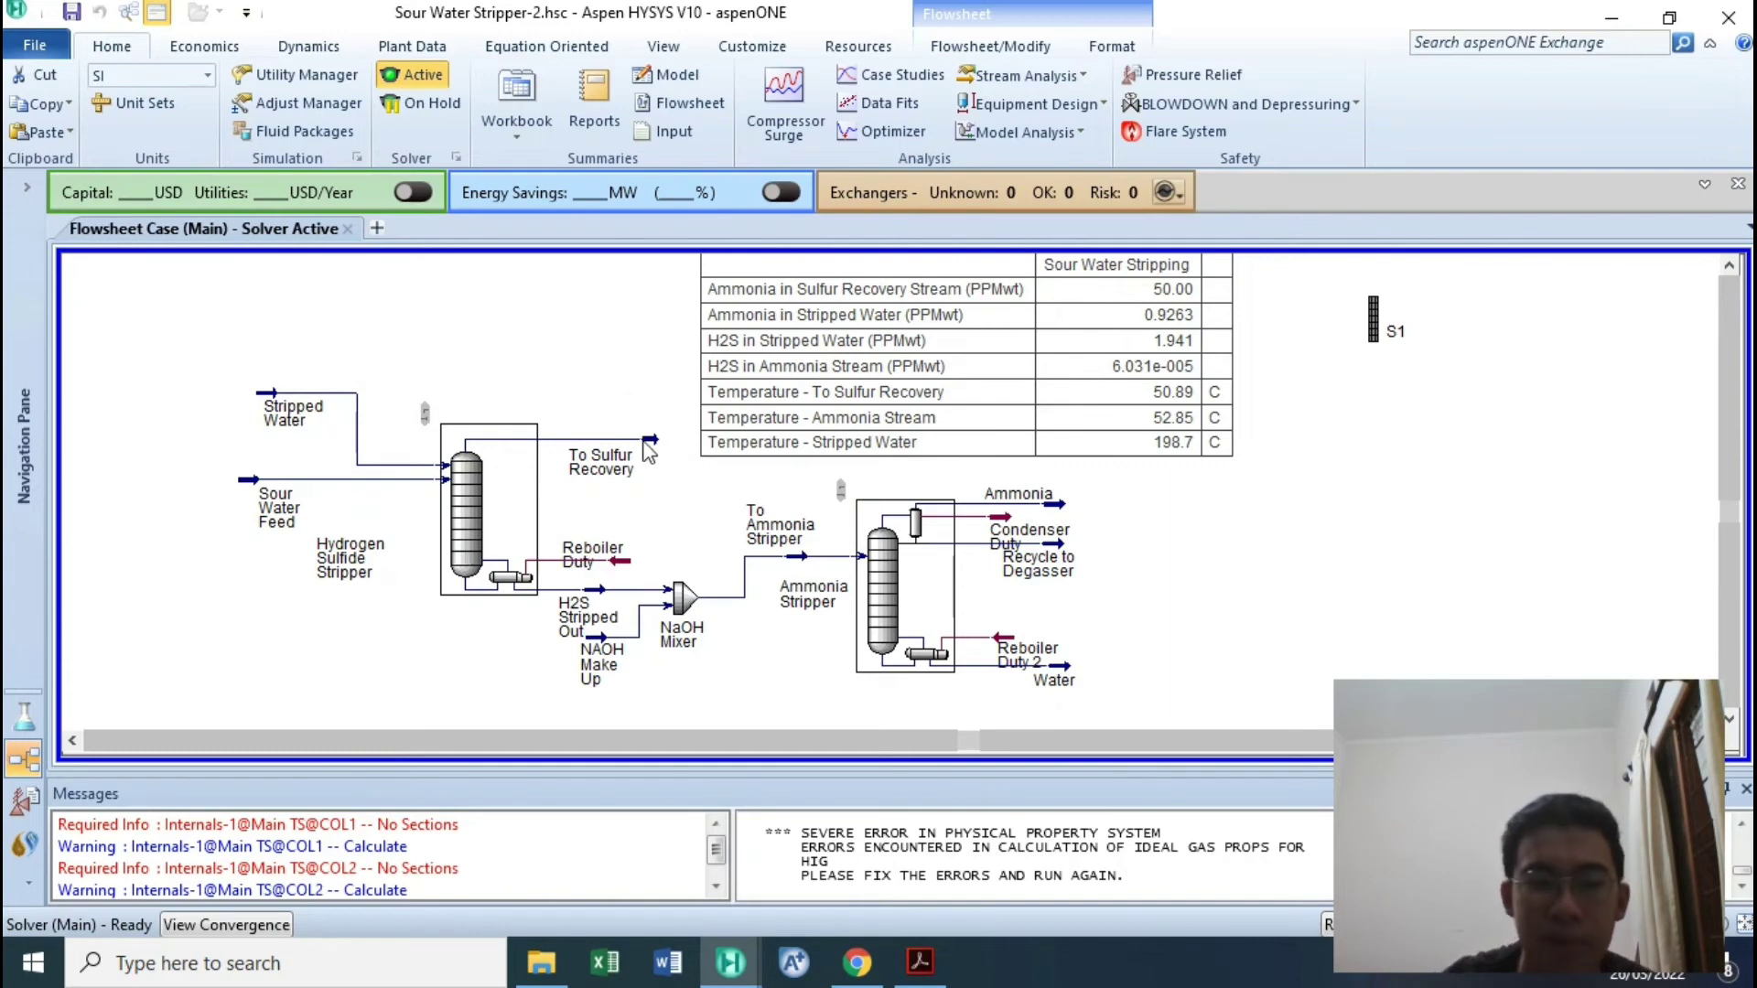
{"action": "left_click_drag", "start_coordinate": [267, 410], "coordinate": [273, 417]}
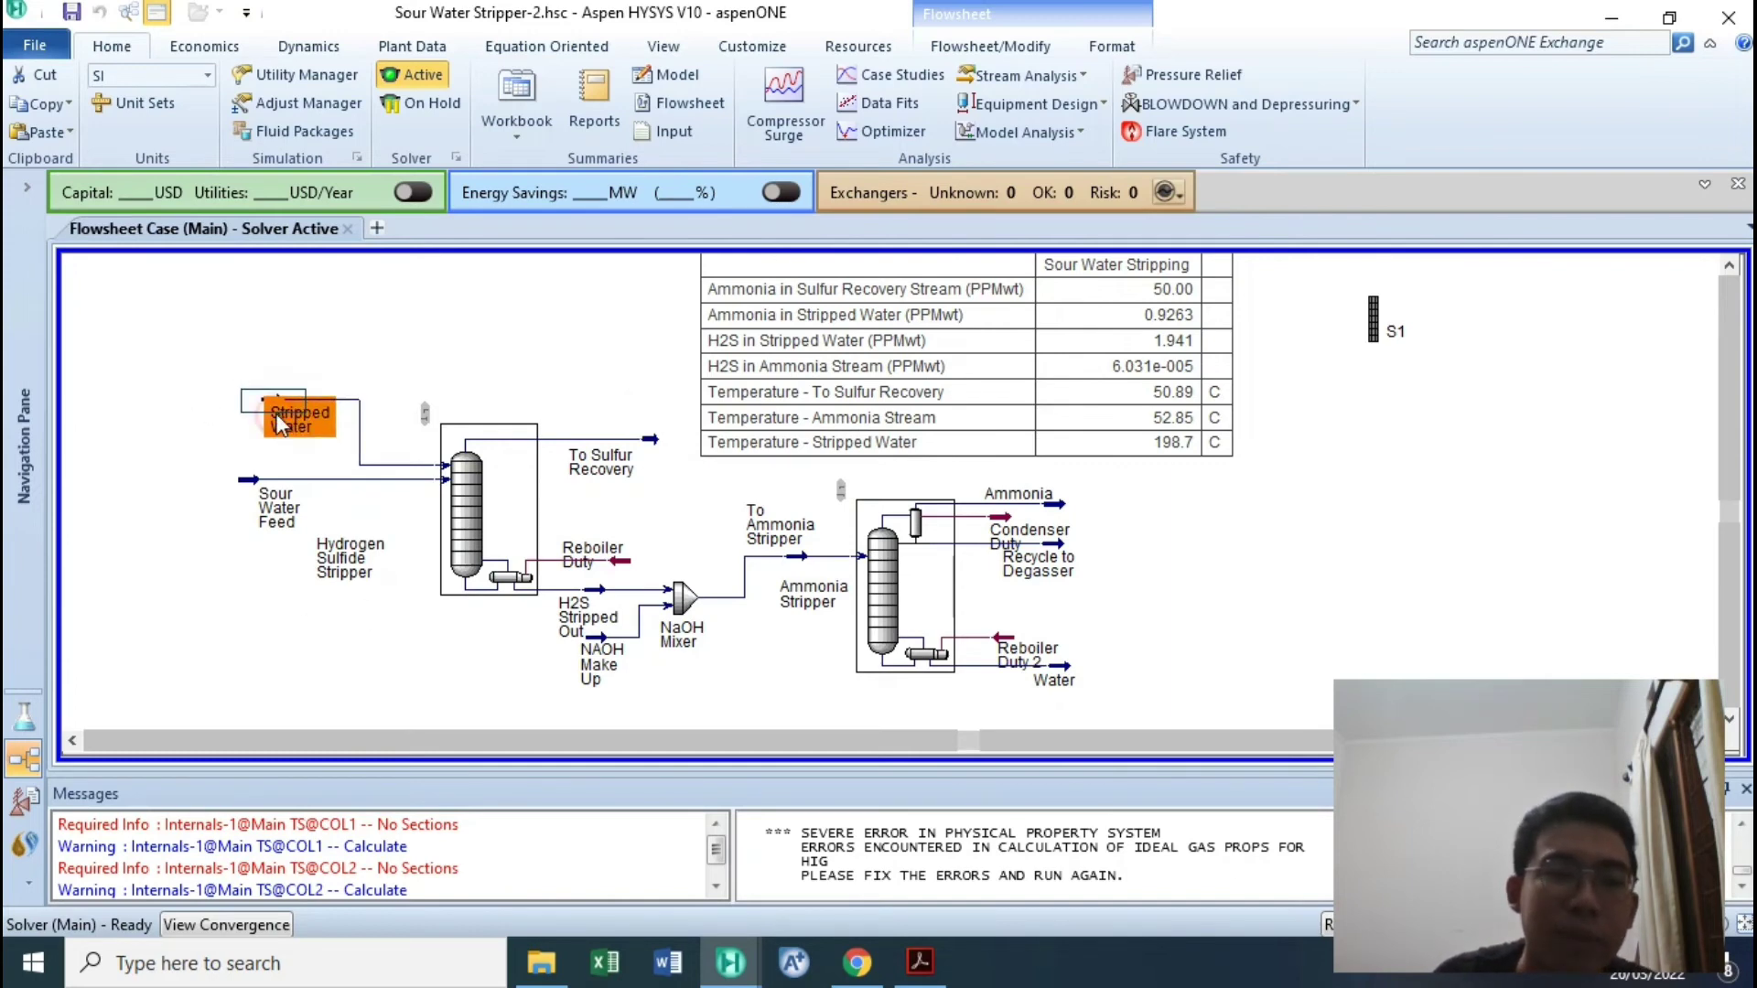
{"action": "left_click", "coordinate": [347, 327]}
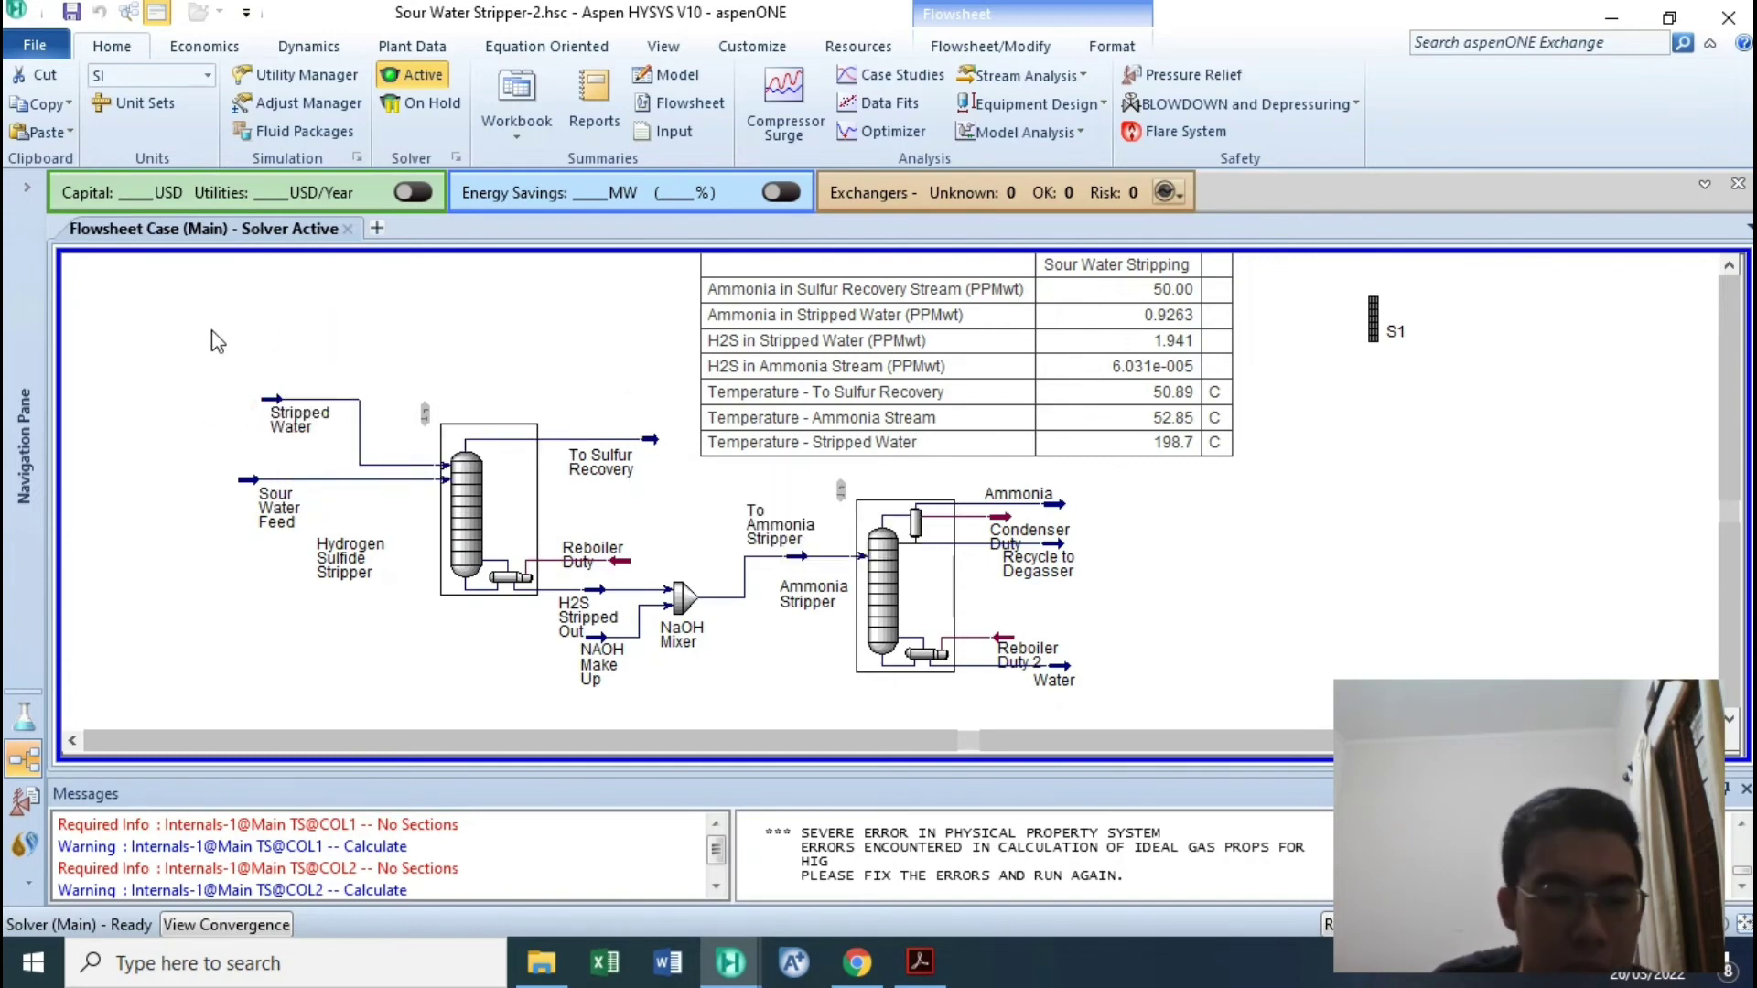
{"action": "left_click_drag", "start_coordinate": [181, 329], "coordinate": [615, 624]}
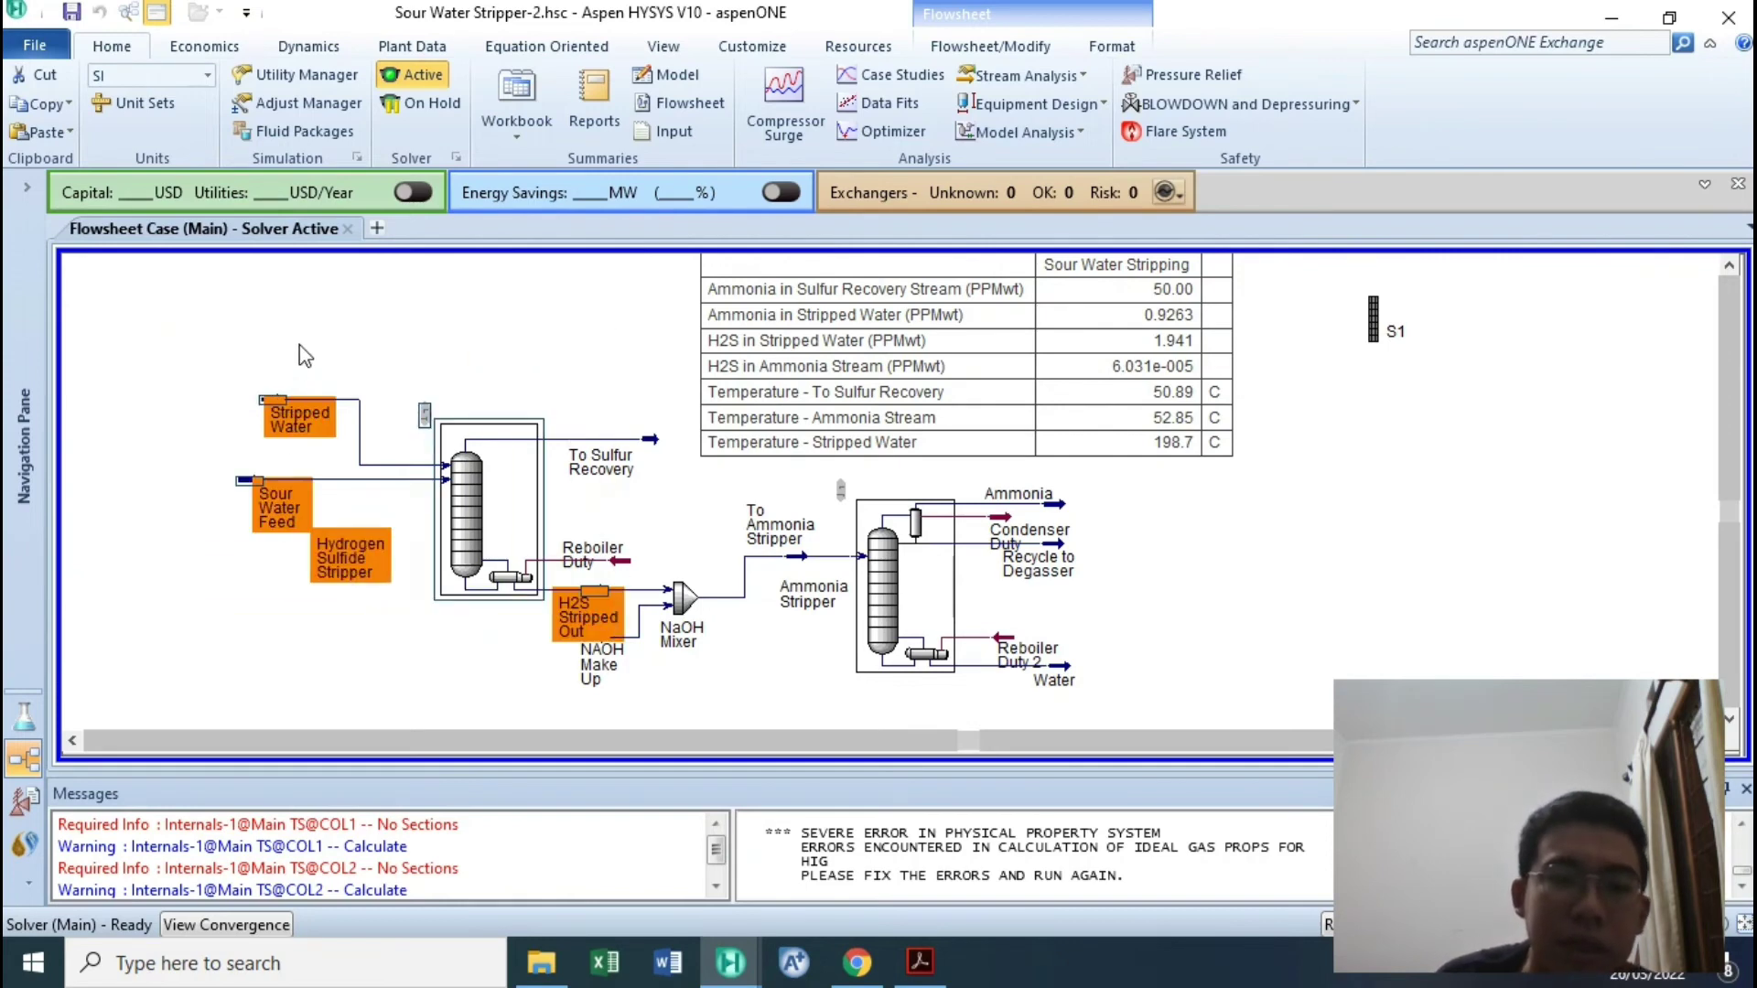
{"action": "left_click", "coordinate": [337, 334]}
Examine the H2S Stripped Out stream's composition, focusing on Hydrogen-Sulfide, Carbon-Dioxide and Ammonia liquid volume flows, and close the stream view.
{"action": "double_click", "coordinate": [590, 614]}
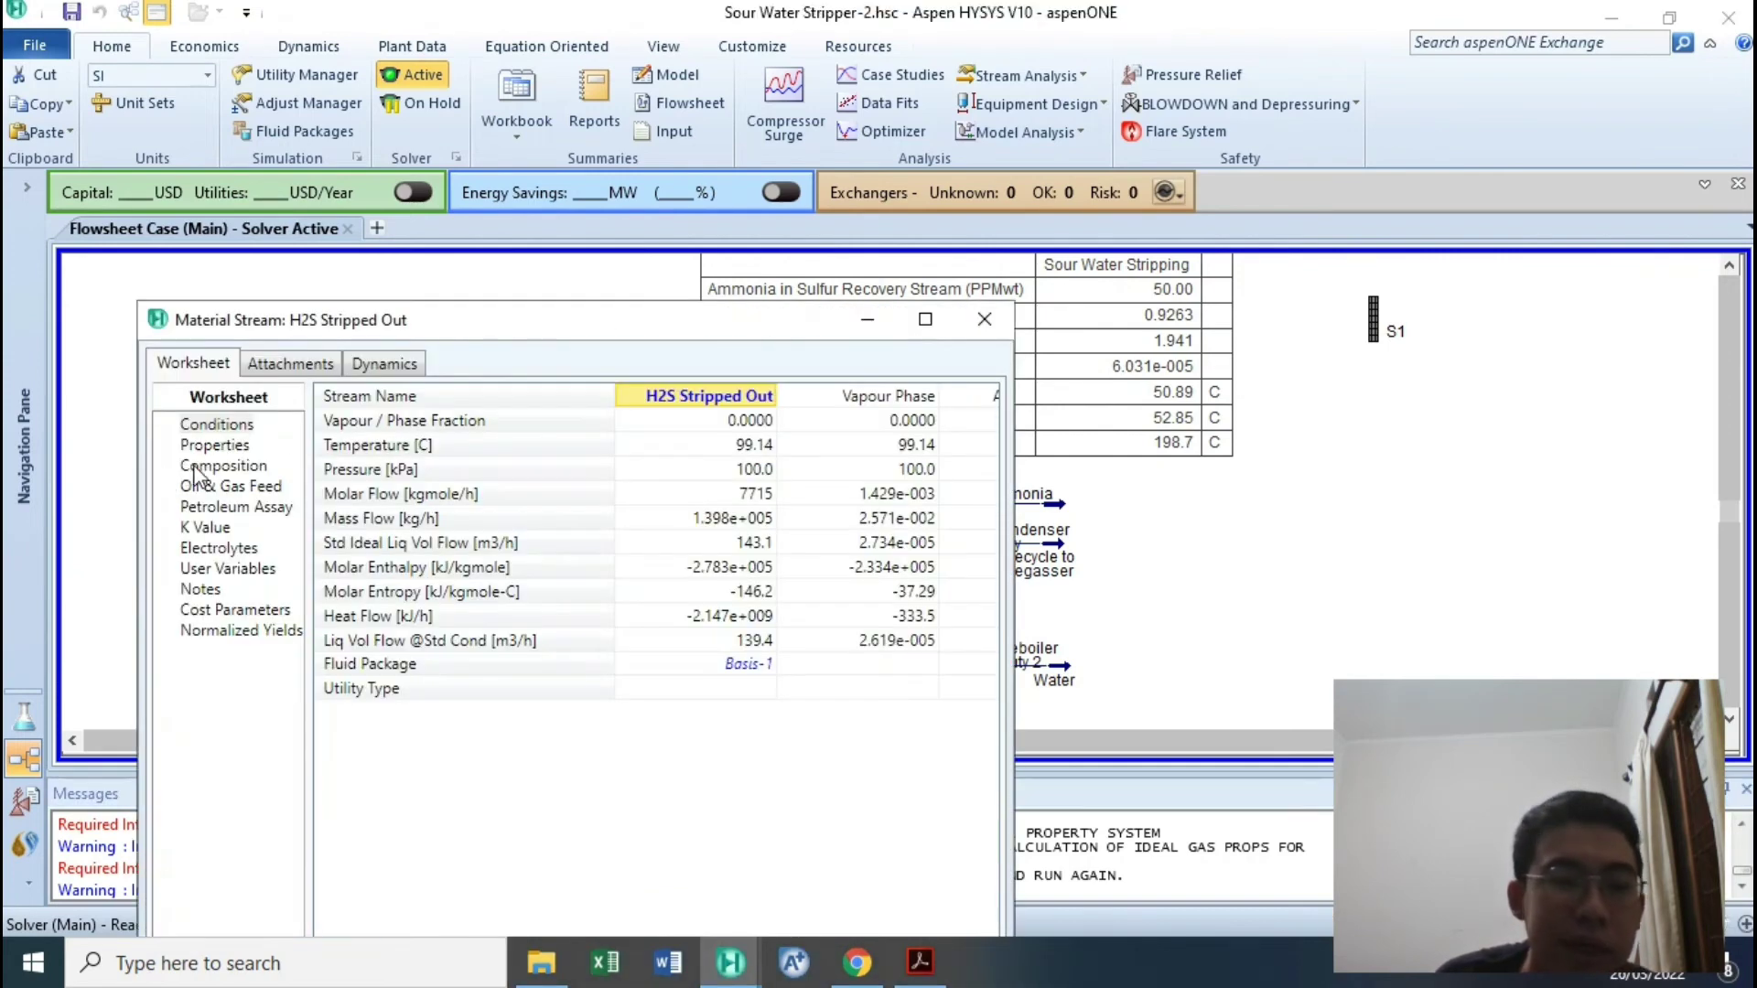
{"action": "left_click", "coordinate": [223, 465]}
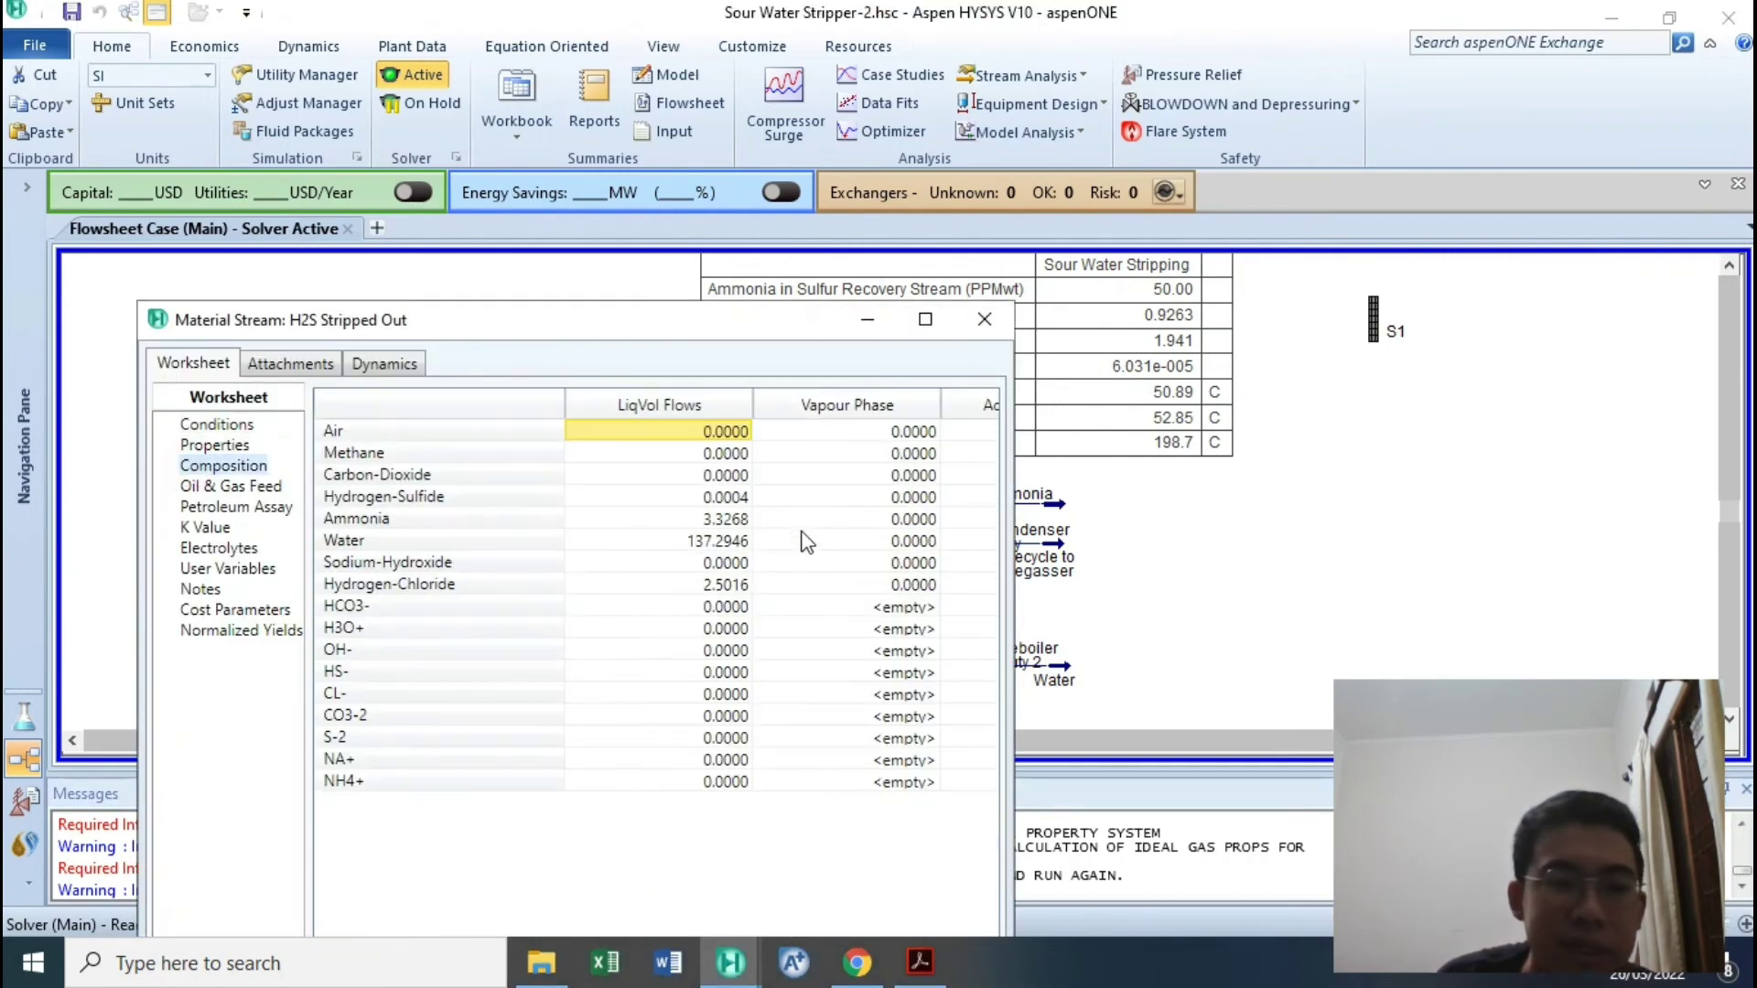
{"action": "left_click", "coordinate": [745, 499]}
{"action": "left_click", "coordinate": [719, 481]}
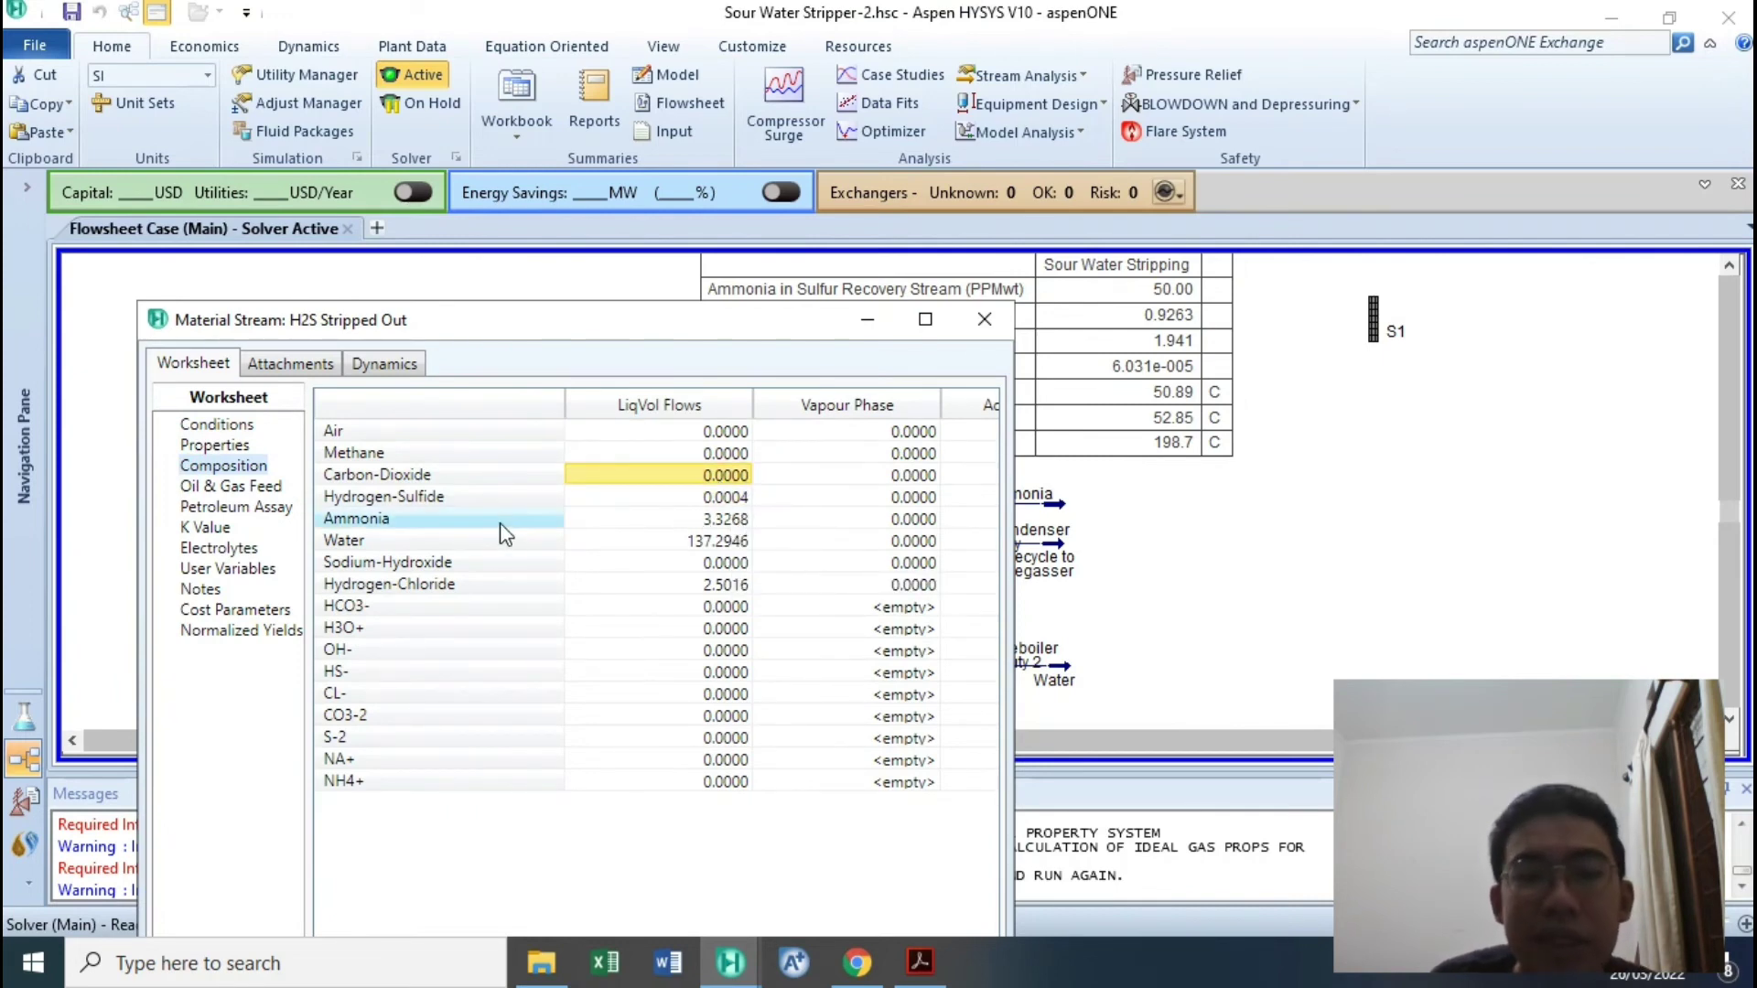
{"action": "left_click", "coordinate": [655, 519]}
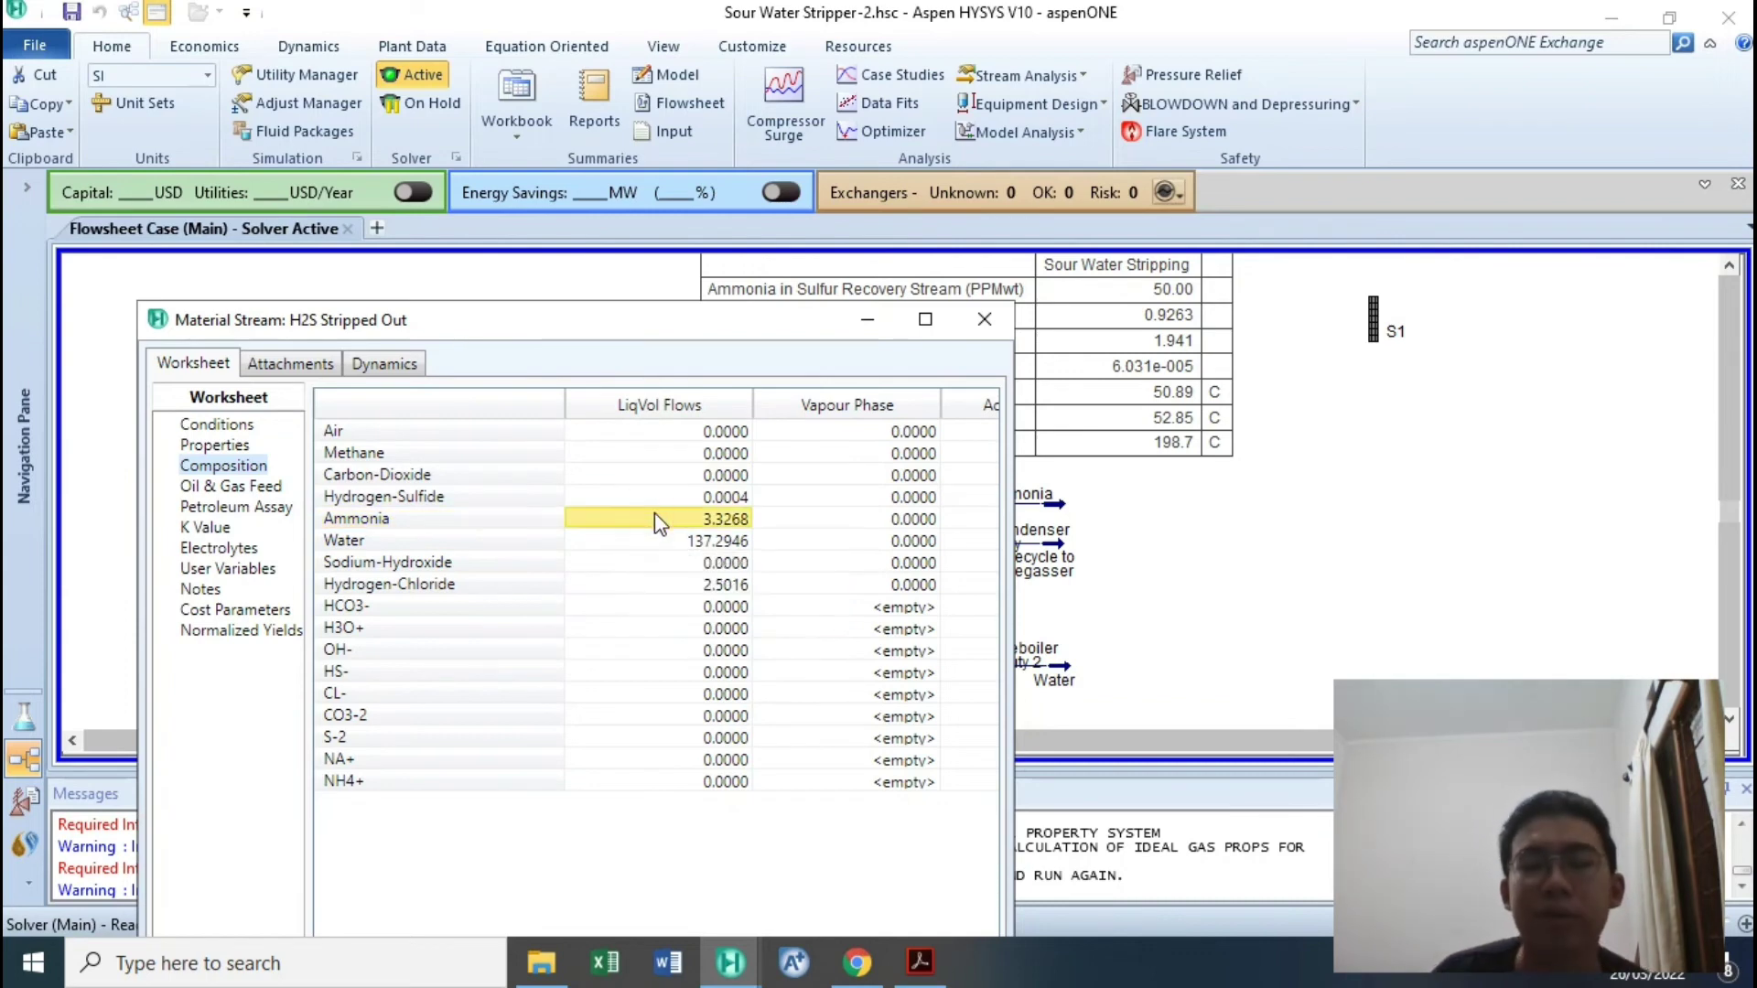
{"action": "left_click", "coordinate": [983, 319]}
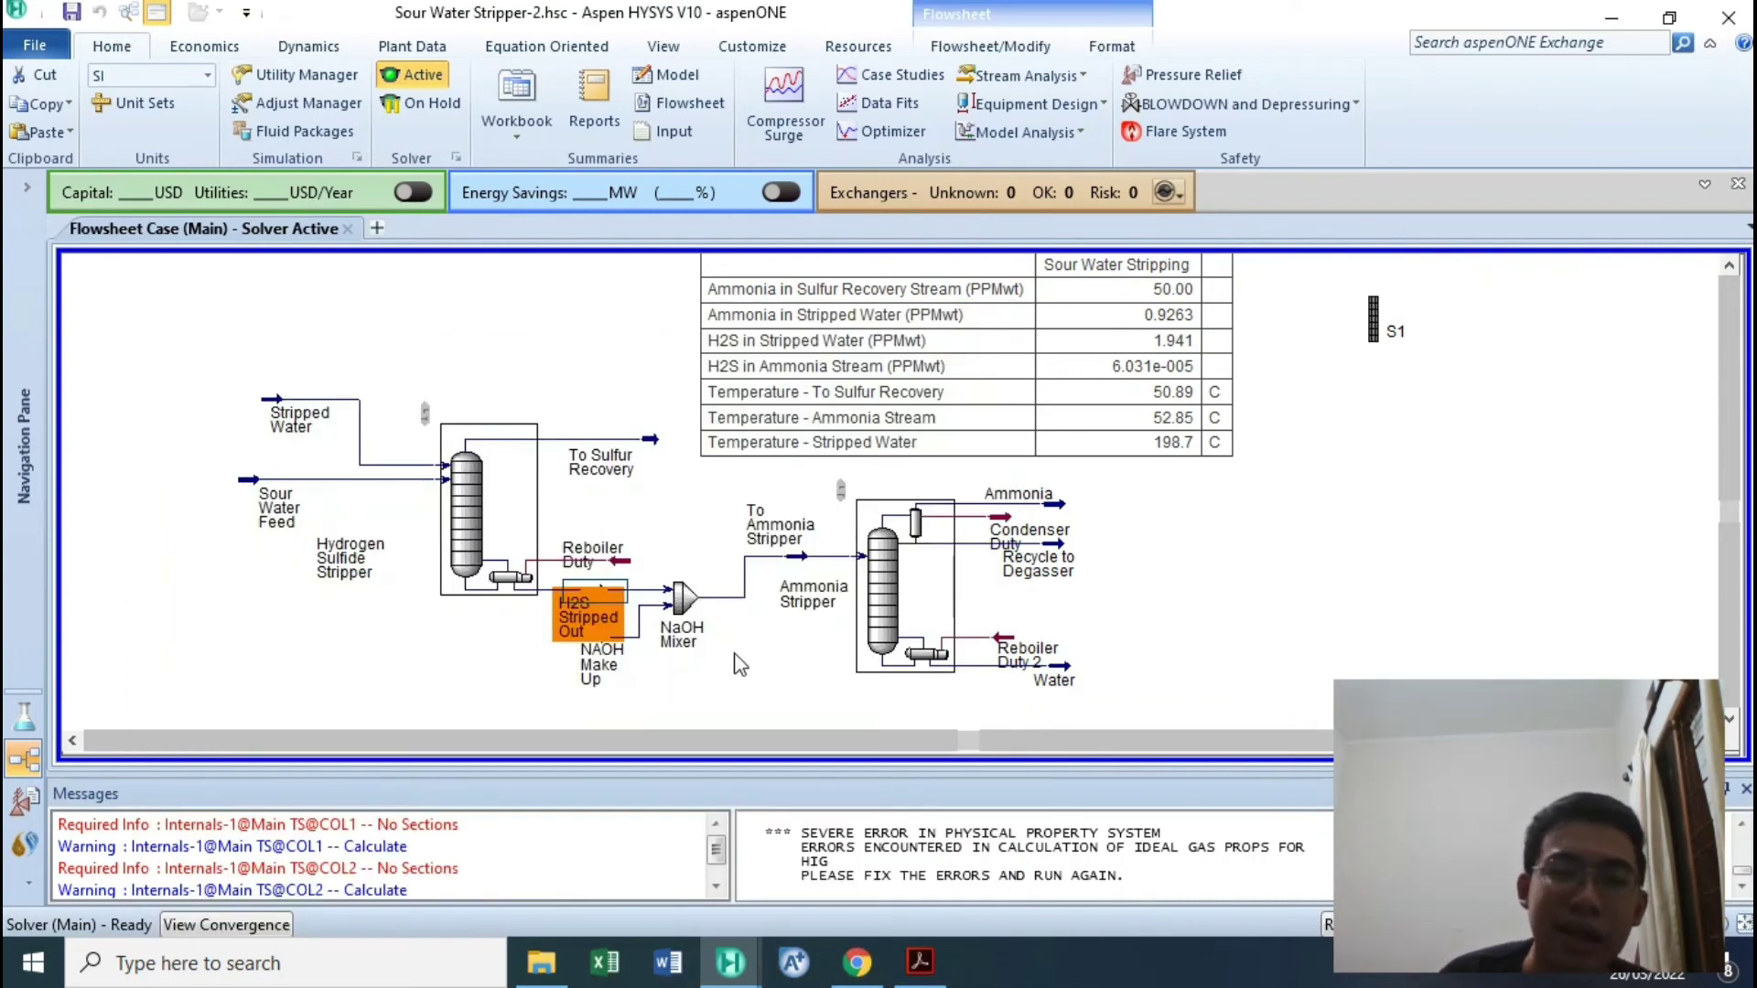
Examine the NAOH Make Up stream's composition, focusing on the Sodium-Hydroxide mole fraction, close the view and reopen the stream.
{"action": "double_click", "coordinate": [588, 665]}
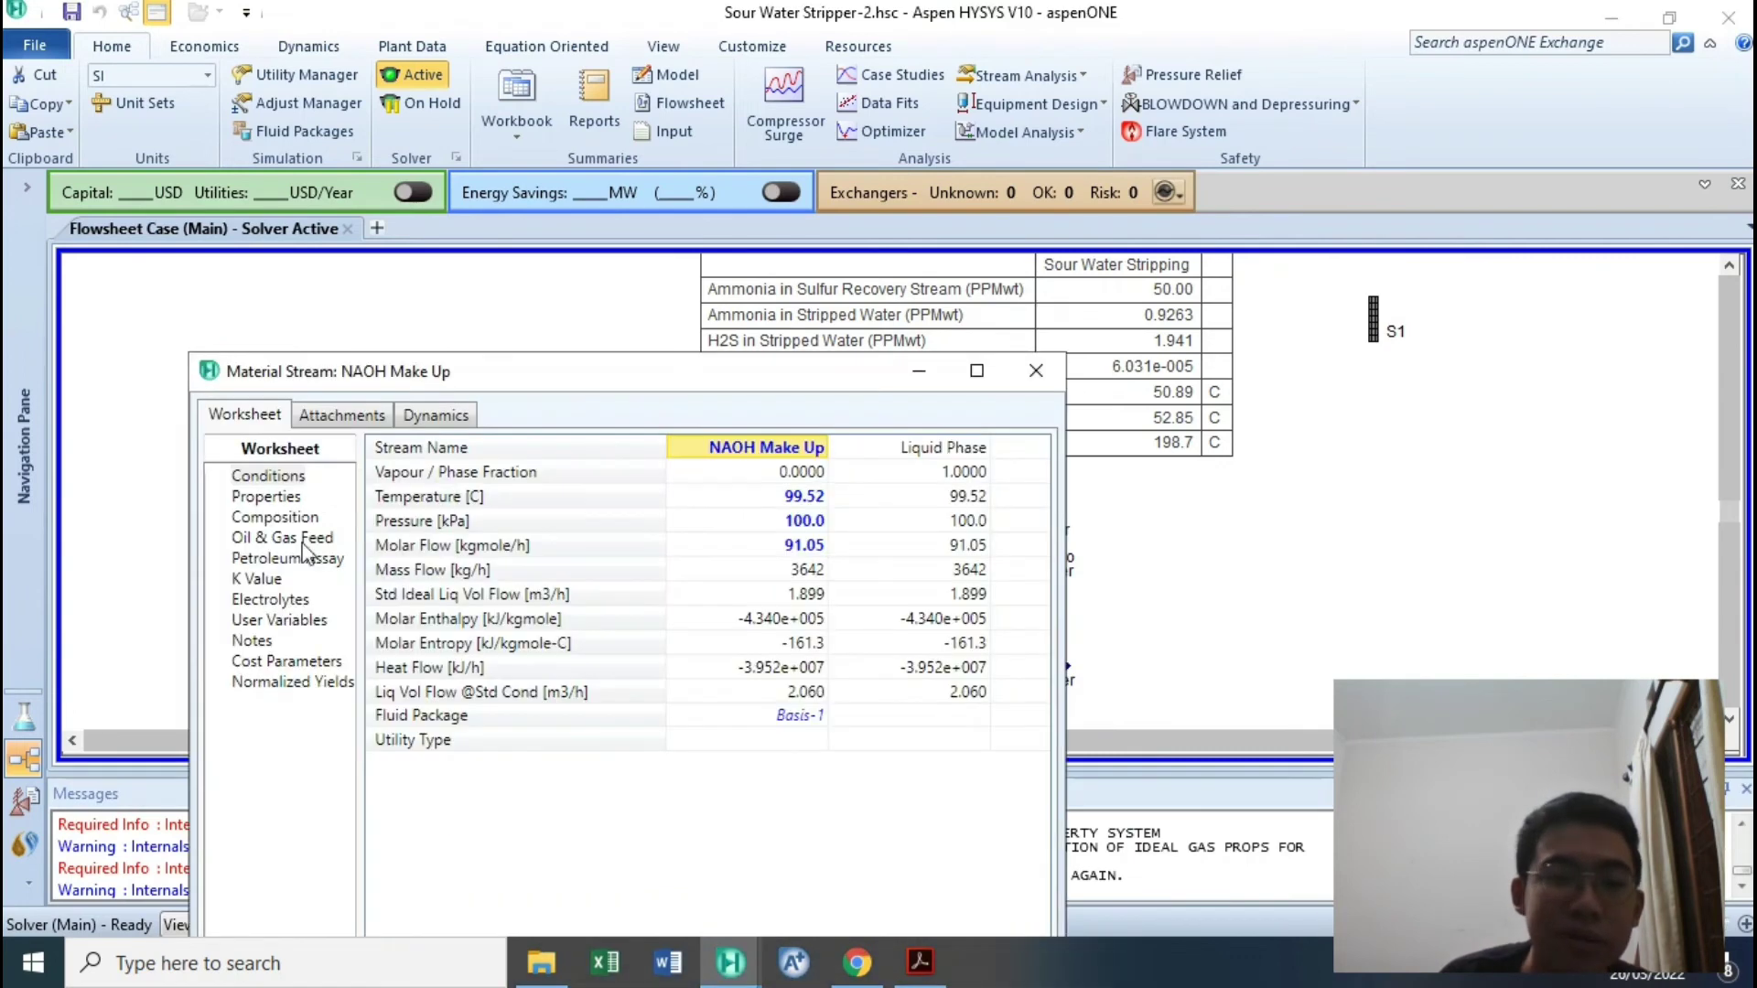
{"action": "left_click", "coordinate": [275, 517]}
{"action": "left_click", "coordinate": [755, 616]}
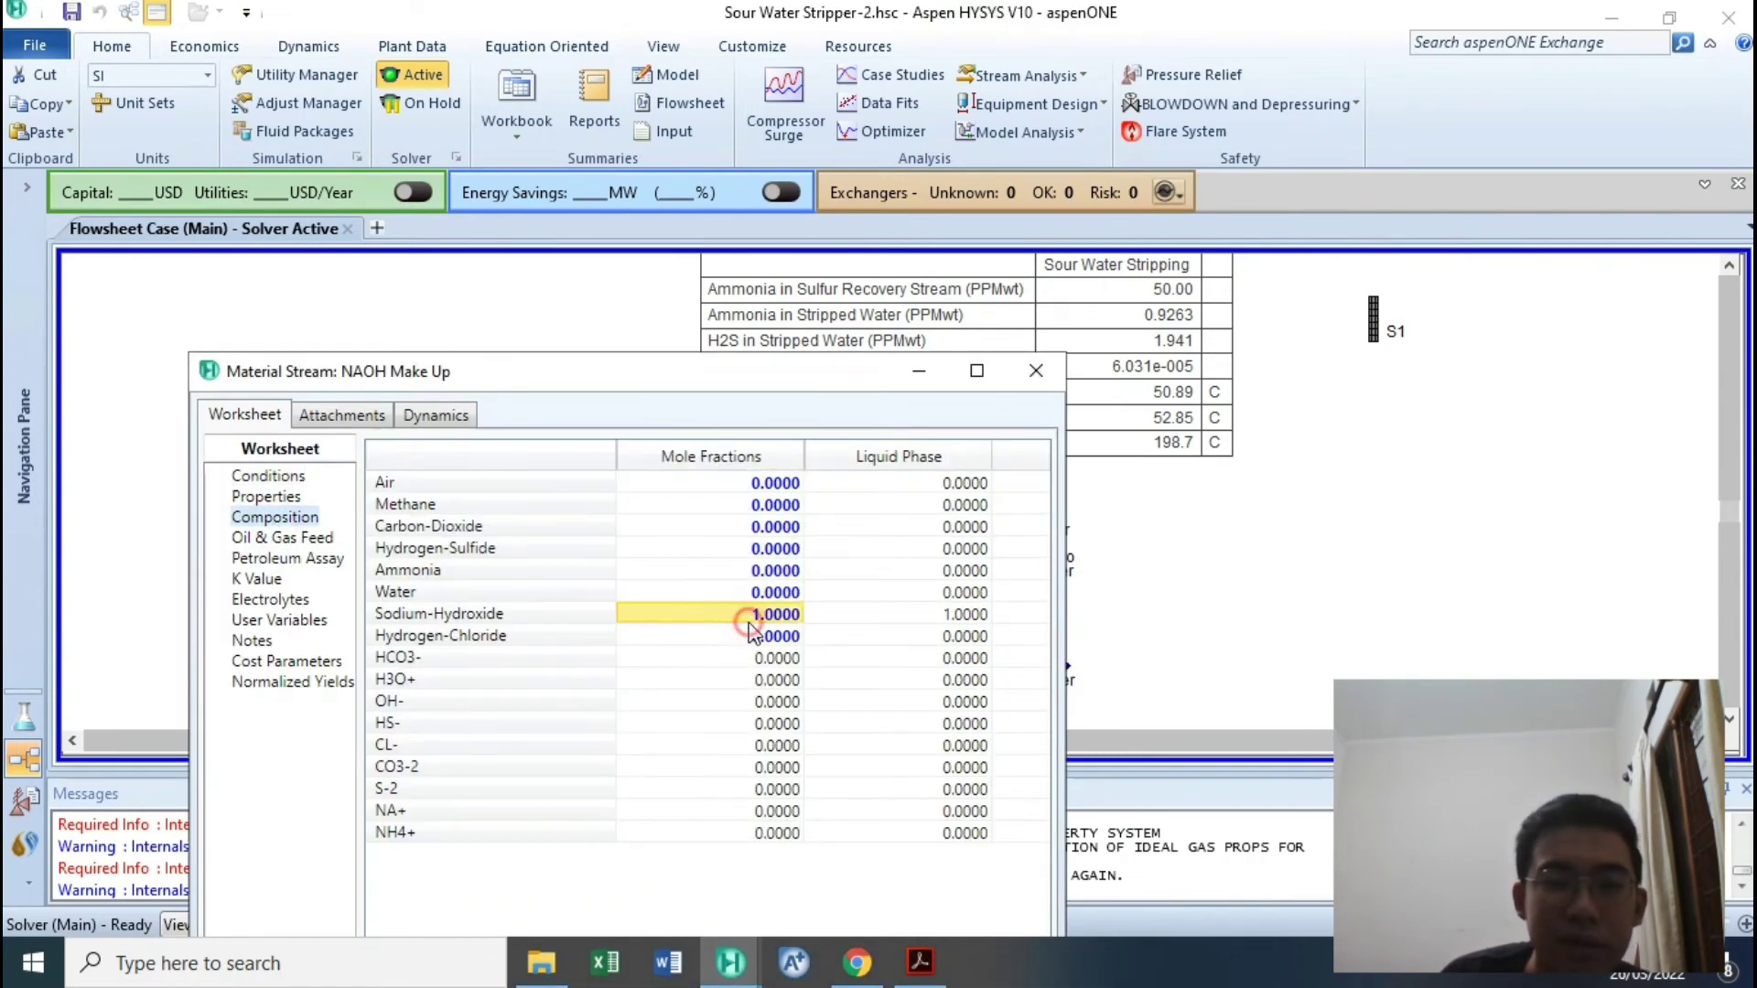
{"action": "left_click", "coordinate": [1035, 371]}
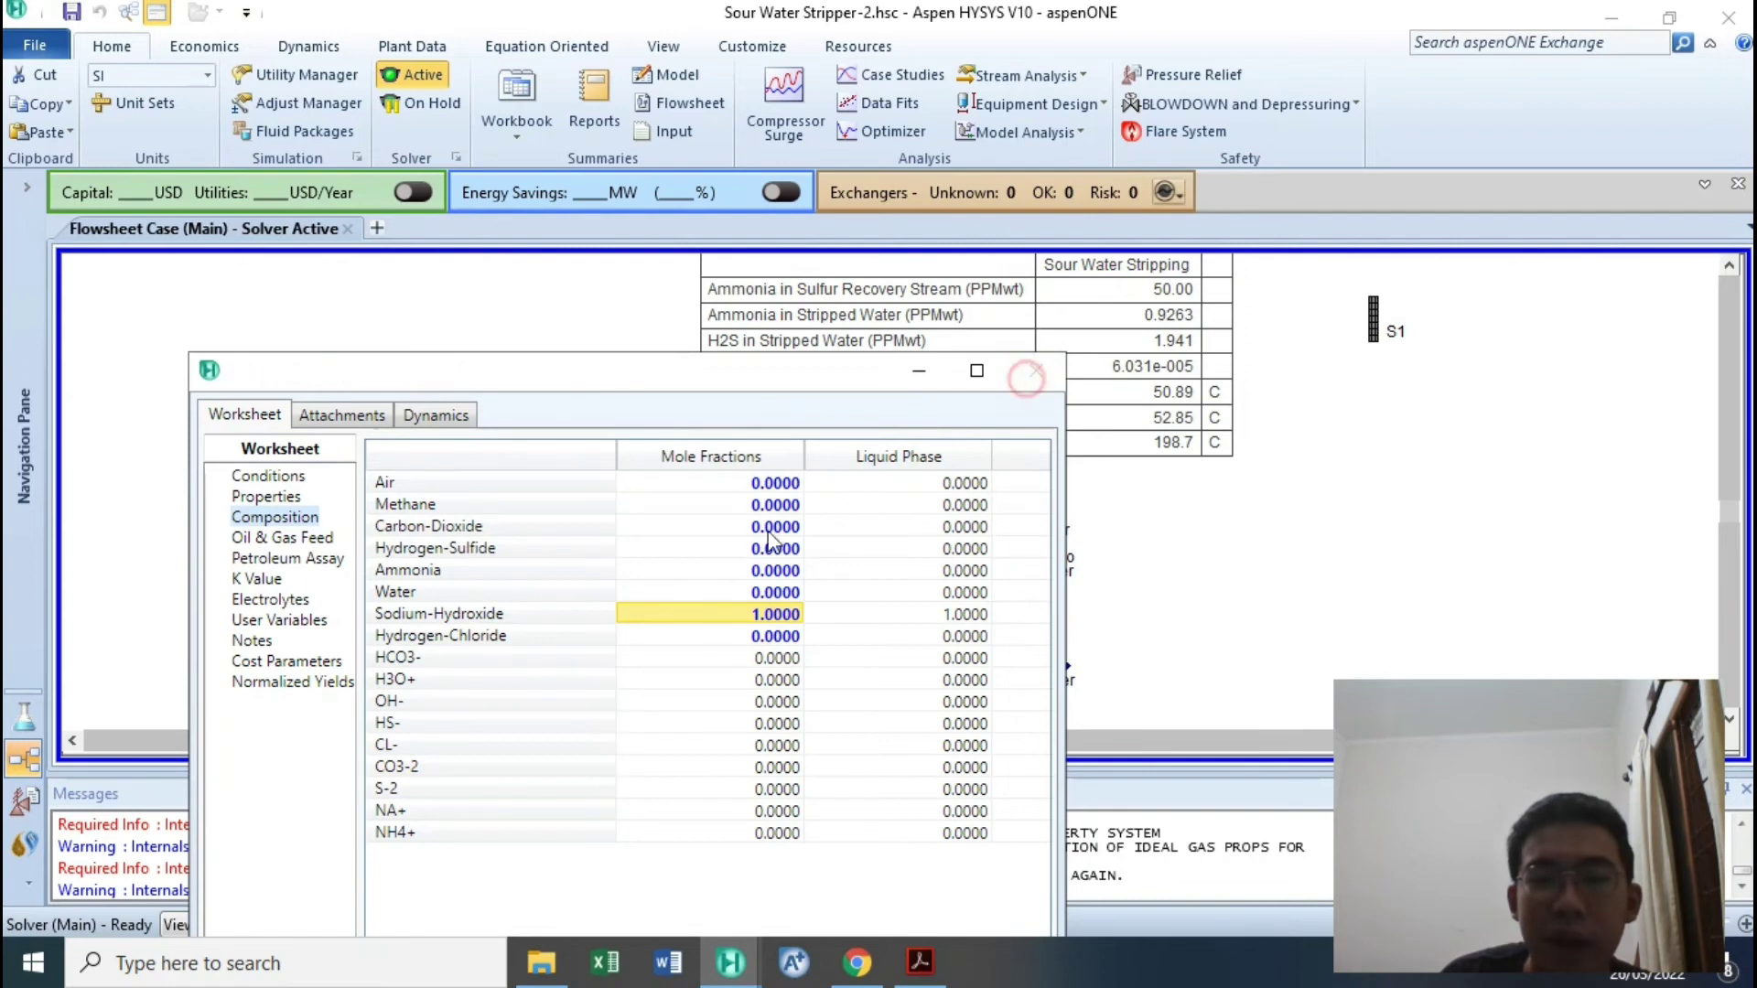
{"action": "double_click", "coordinate": [618, 670]}
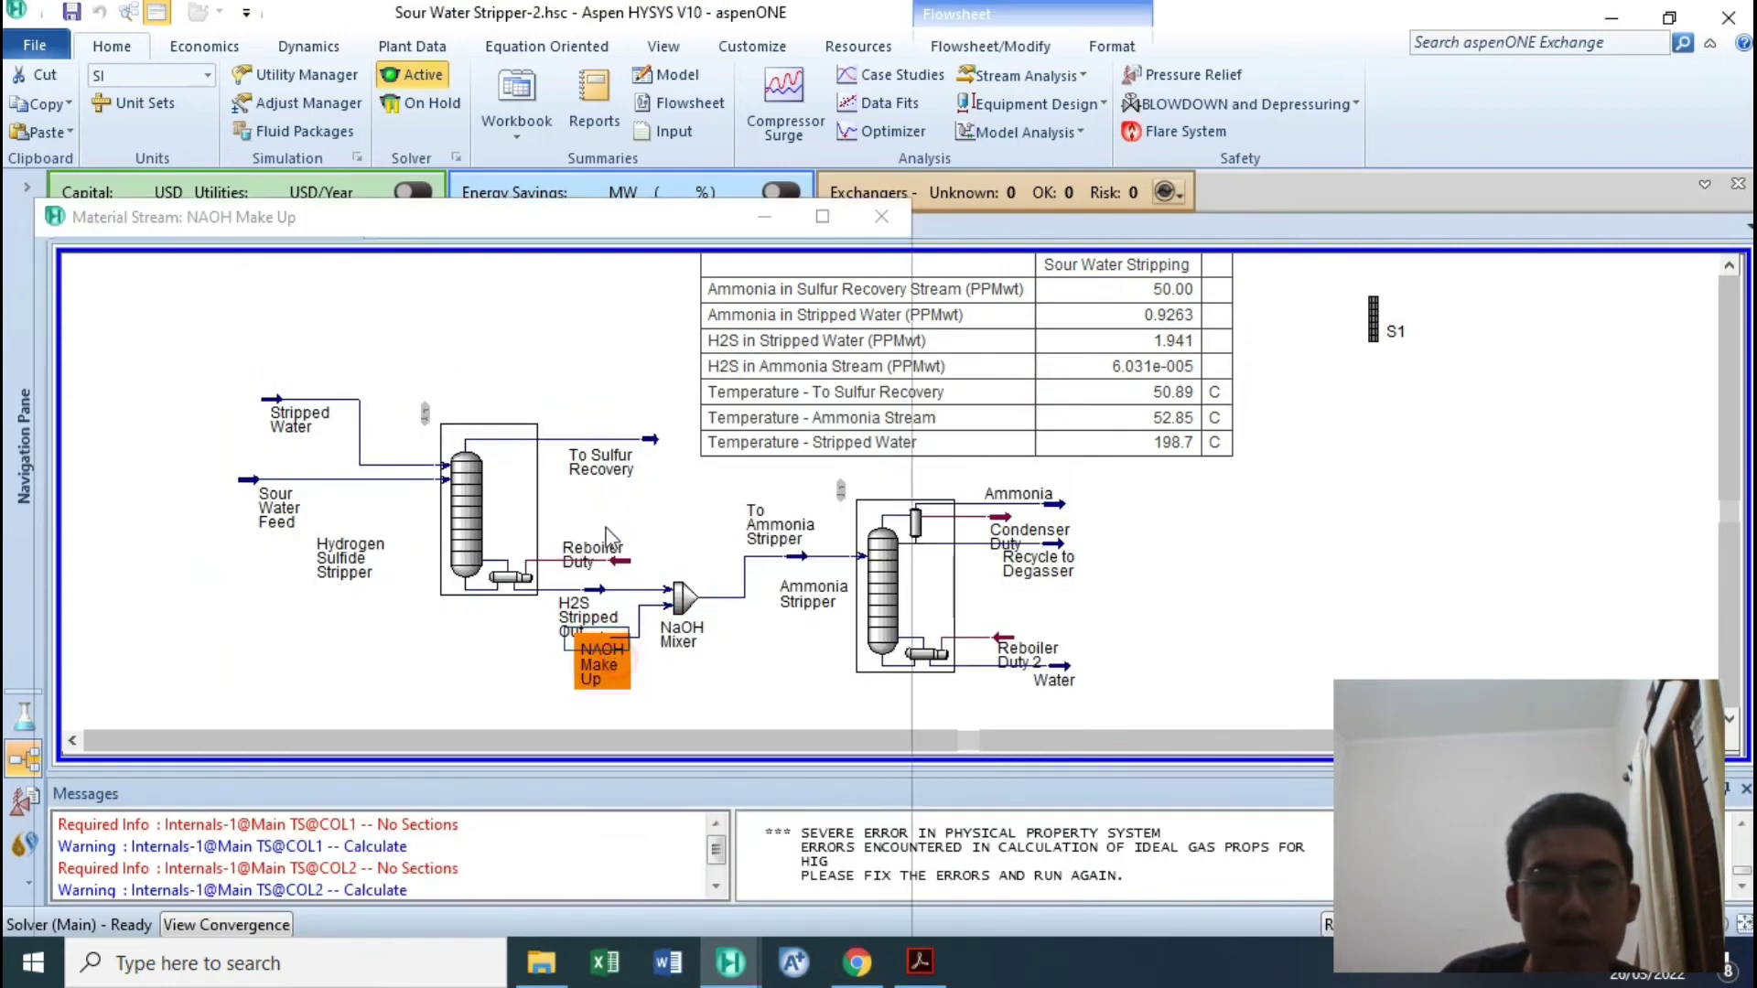